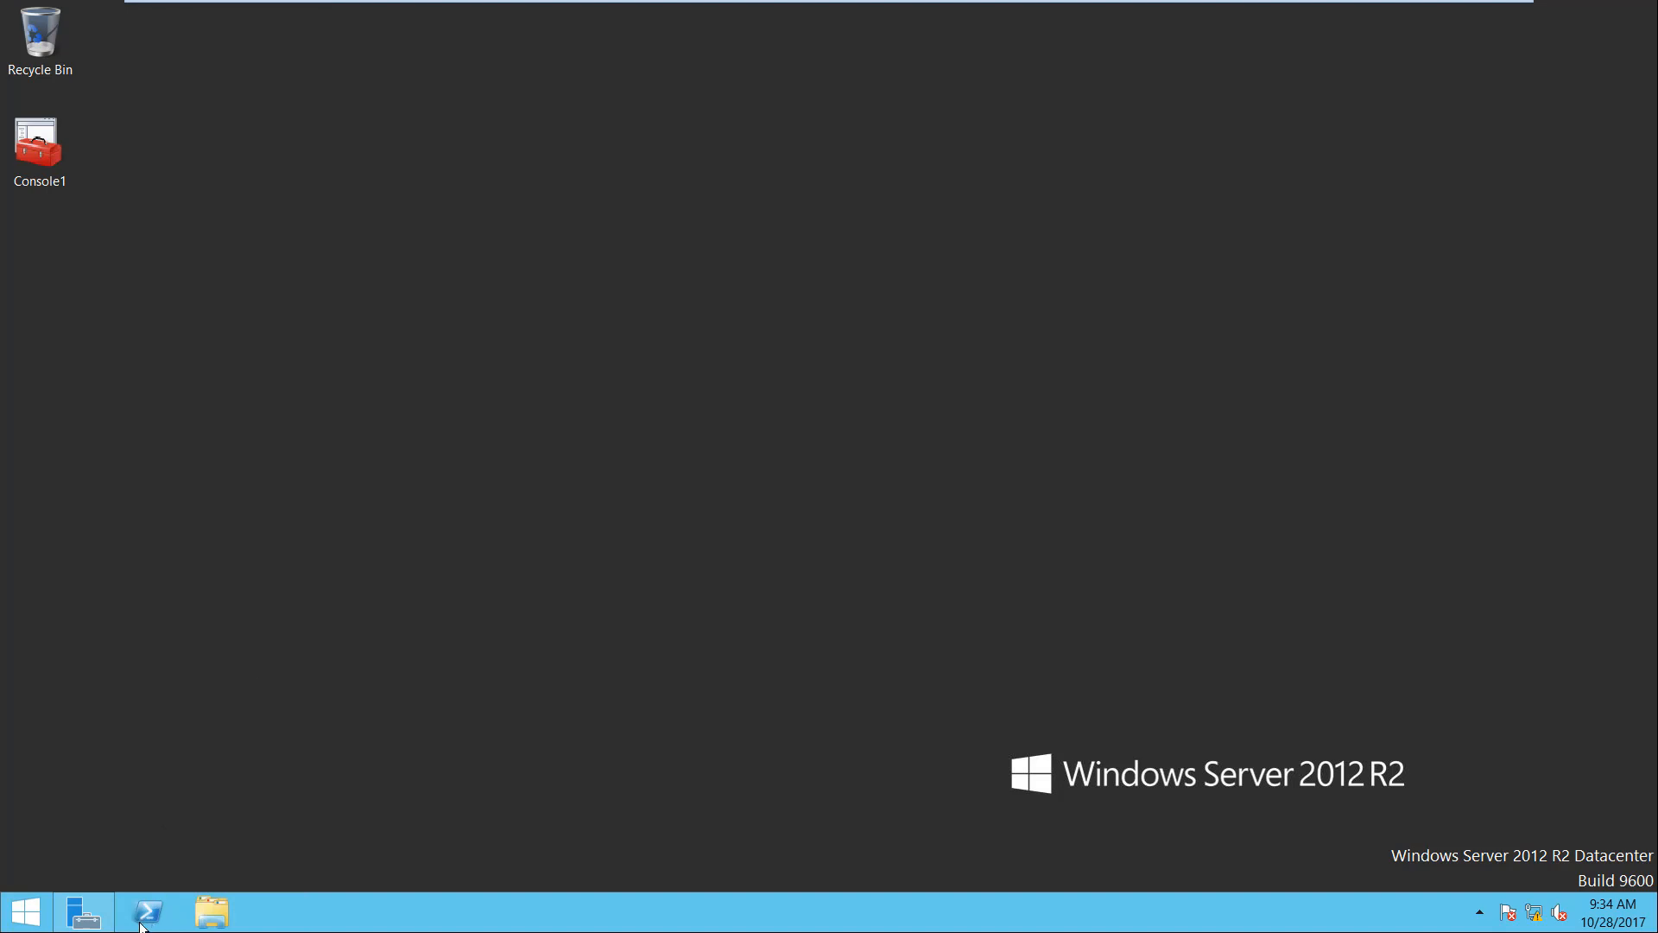
Open Server Manager maximized and display the Local Server properties
click(73, 919)
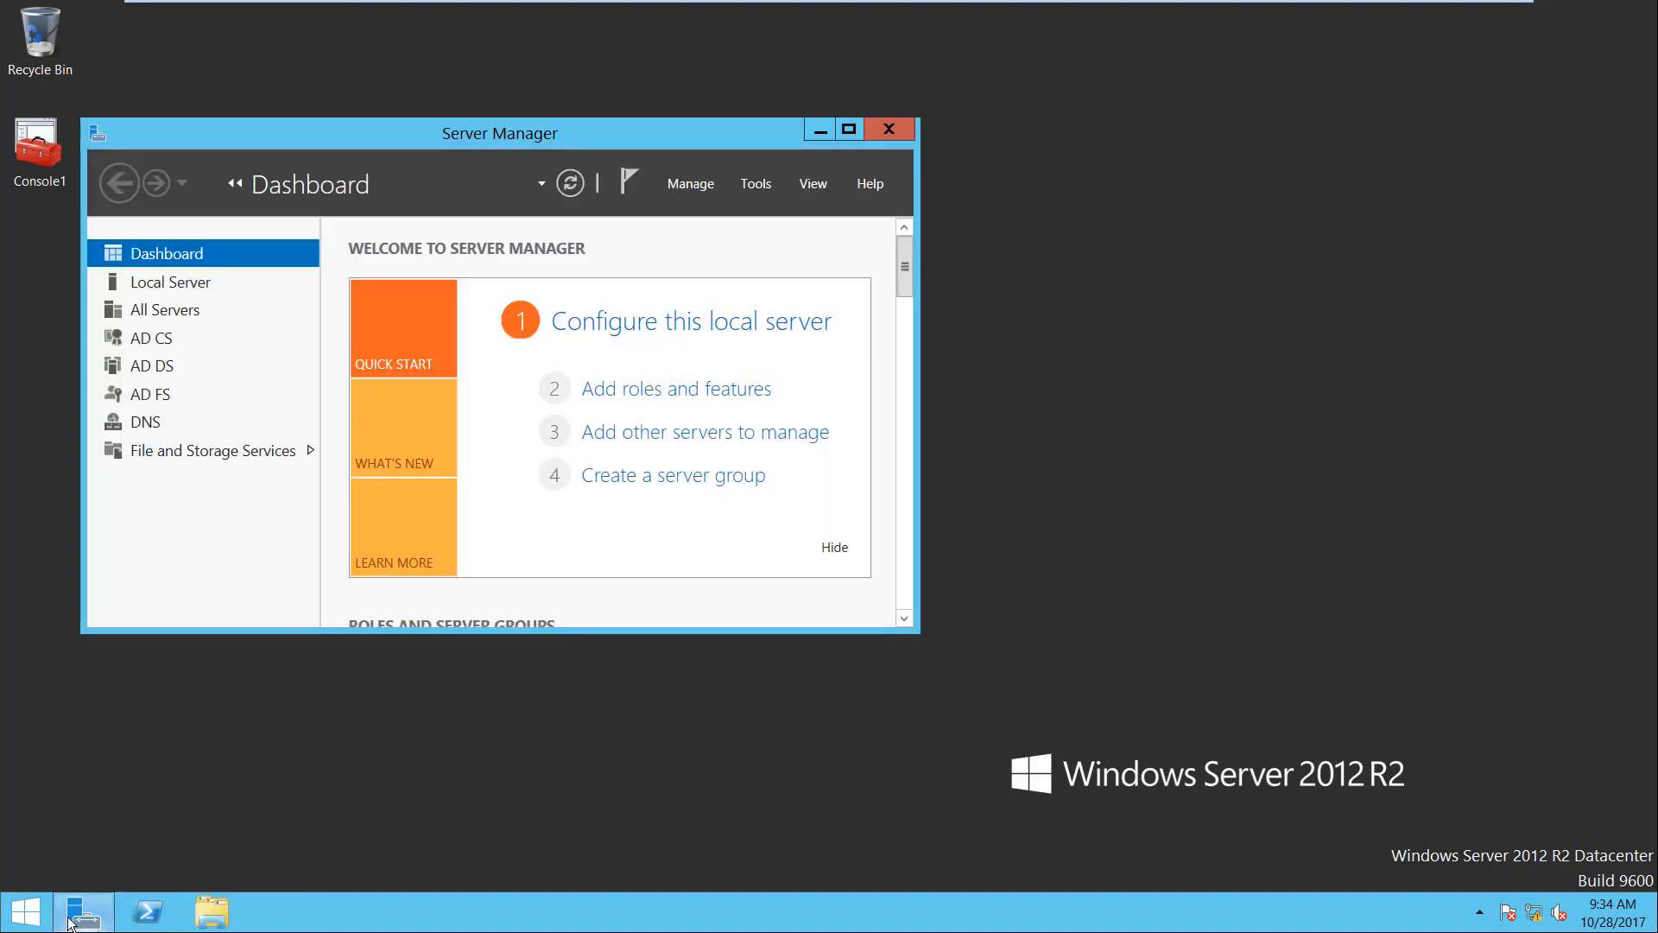
click(848, 131)
click(104, 157)
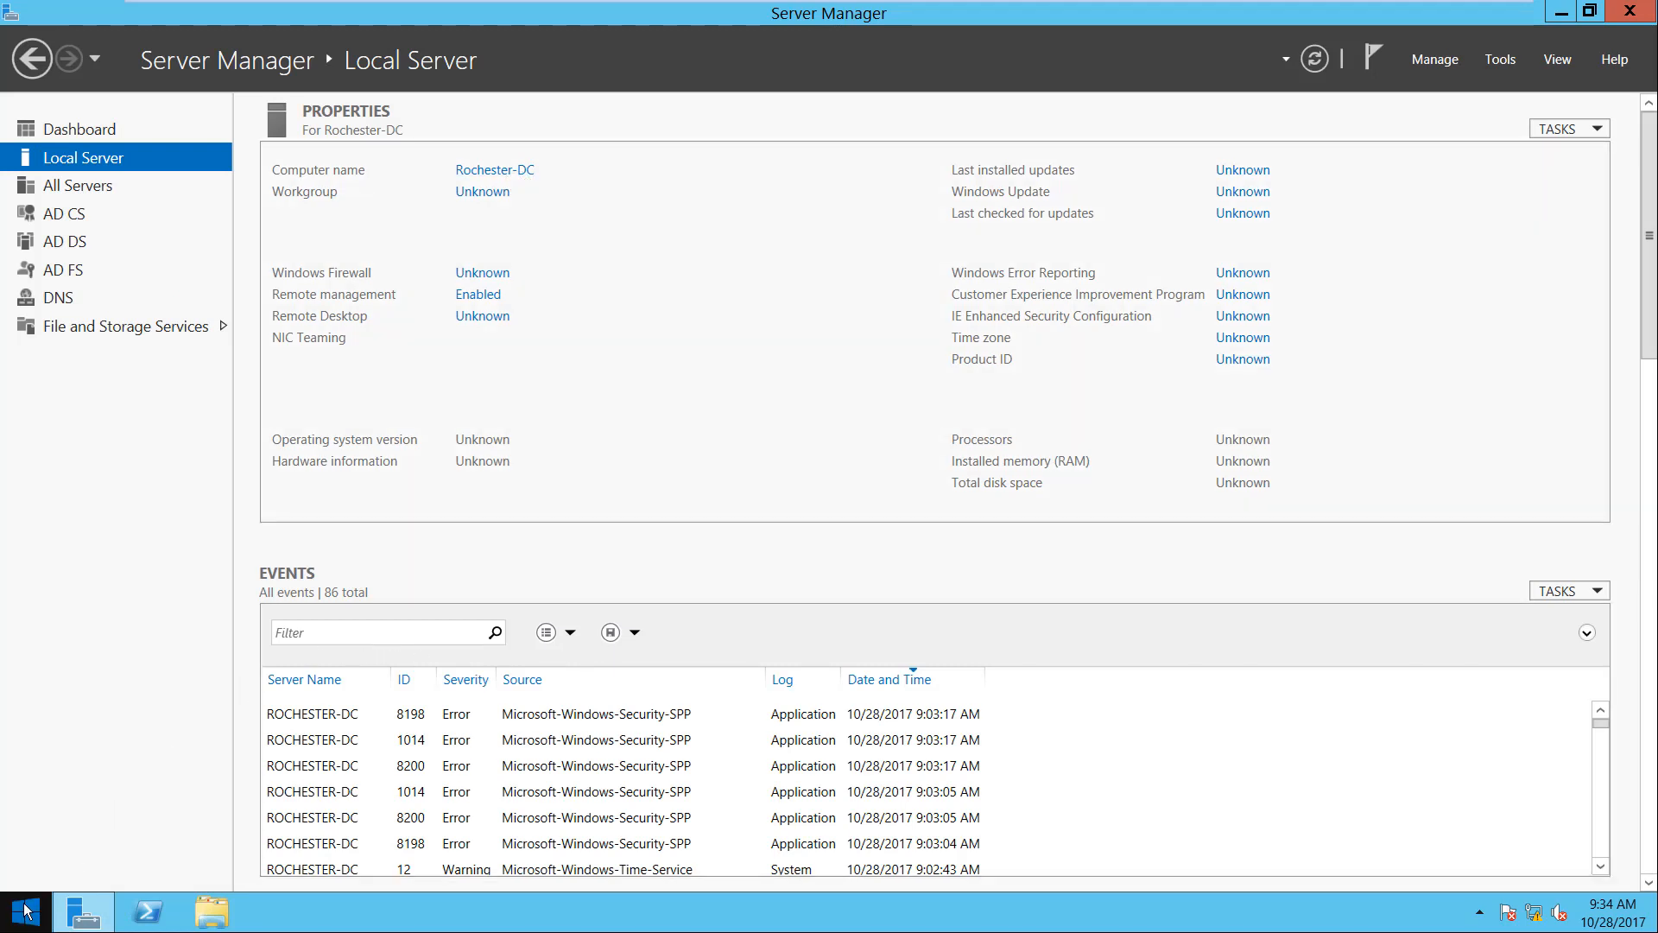
Launch an empty MMC console and add the Certificates snap-in for the computer account, managing the local computer
key(super+r)
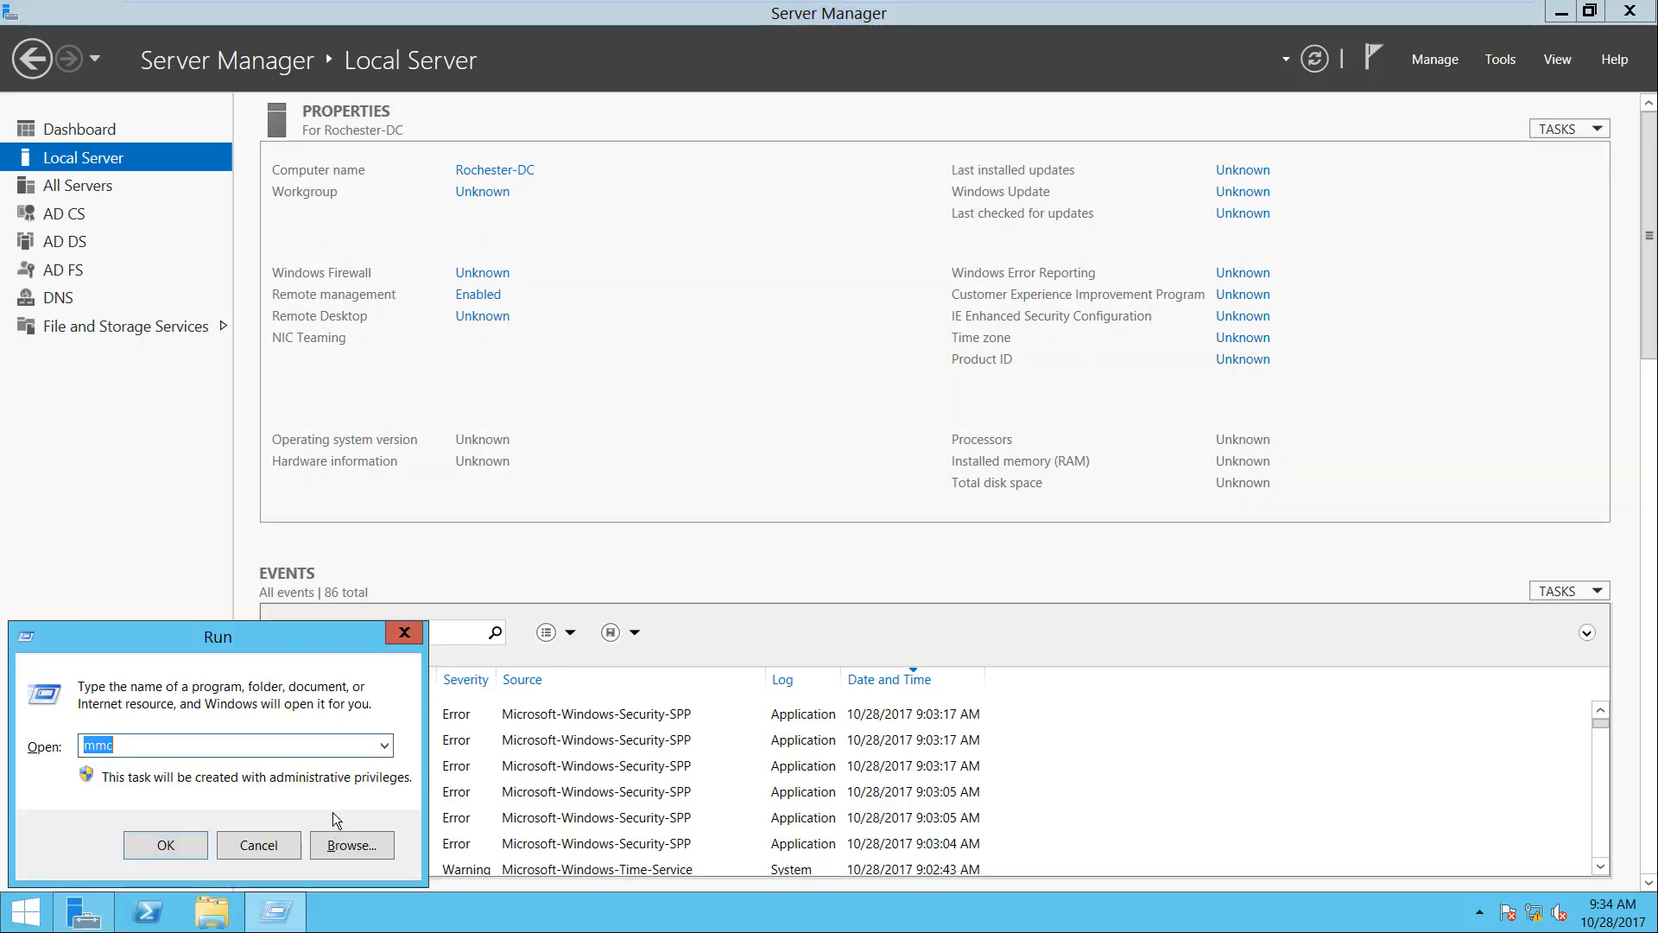
click(165, 845)
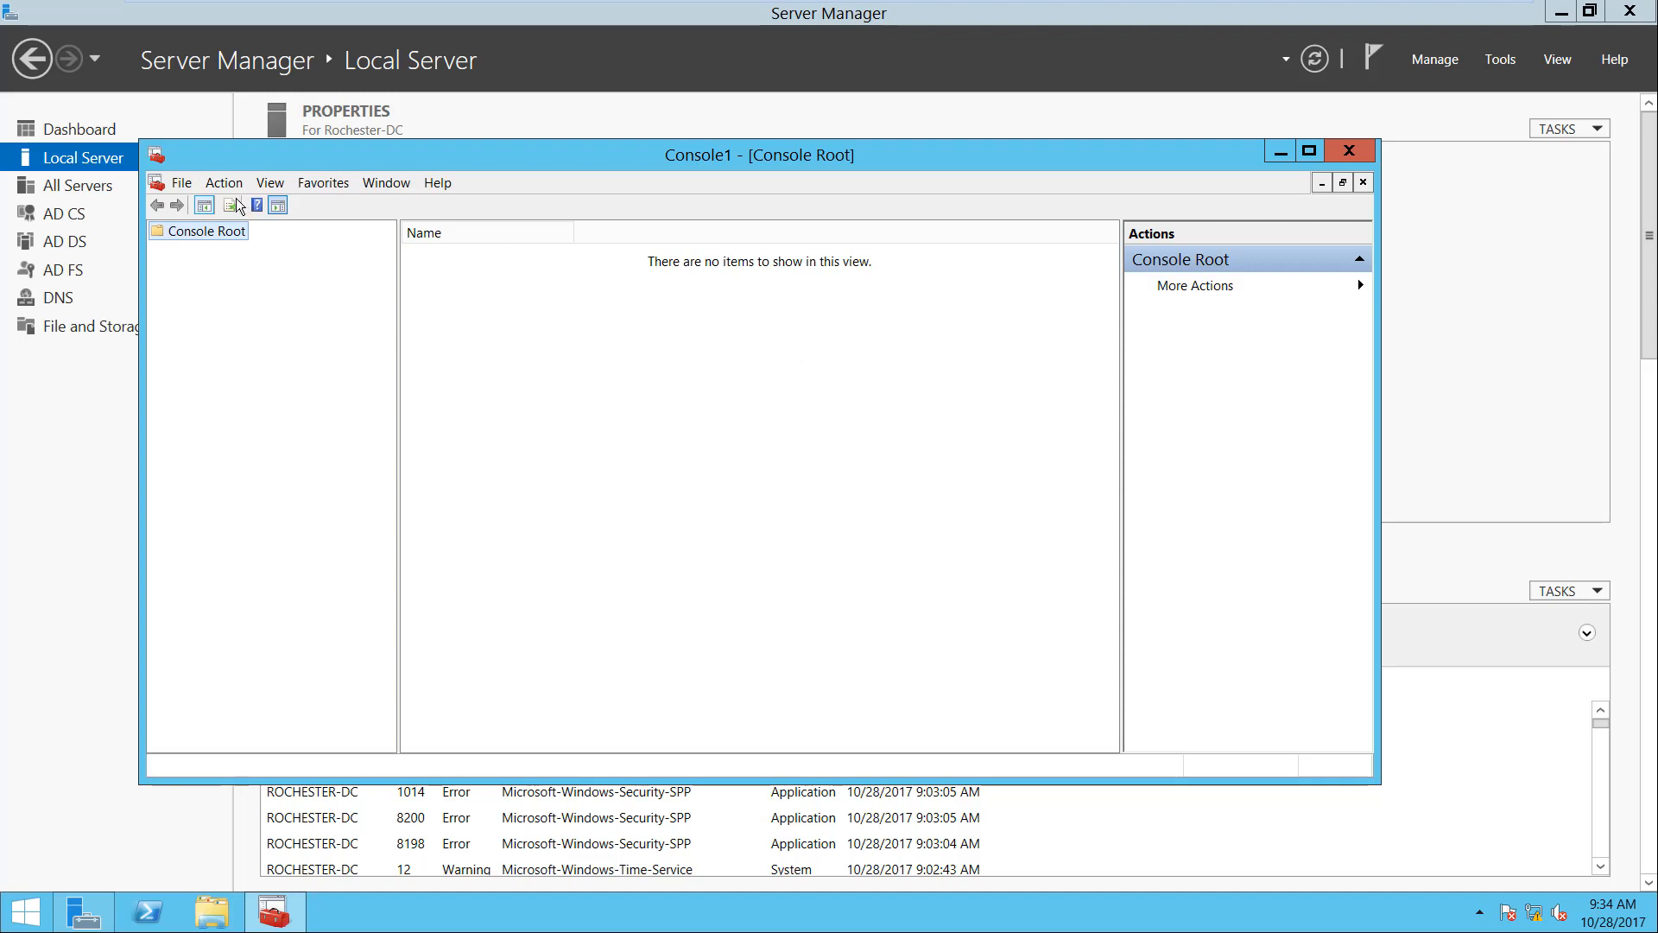
click(183, 183)
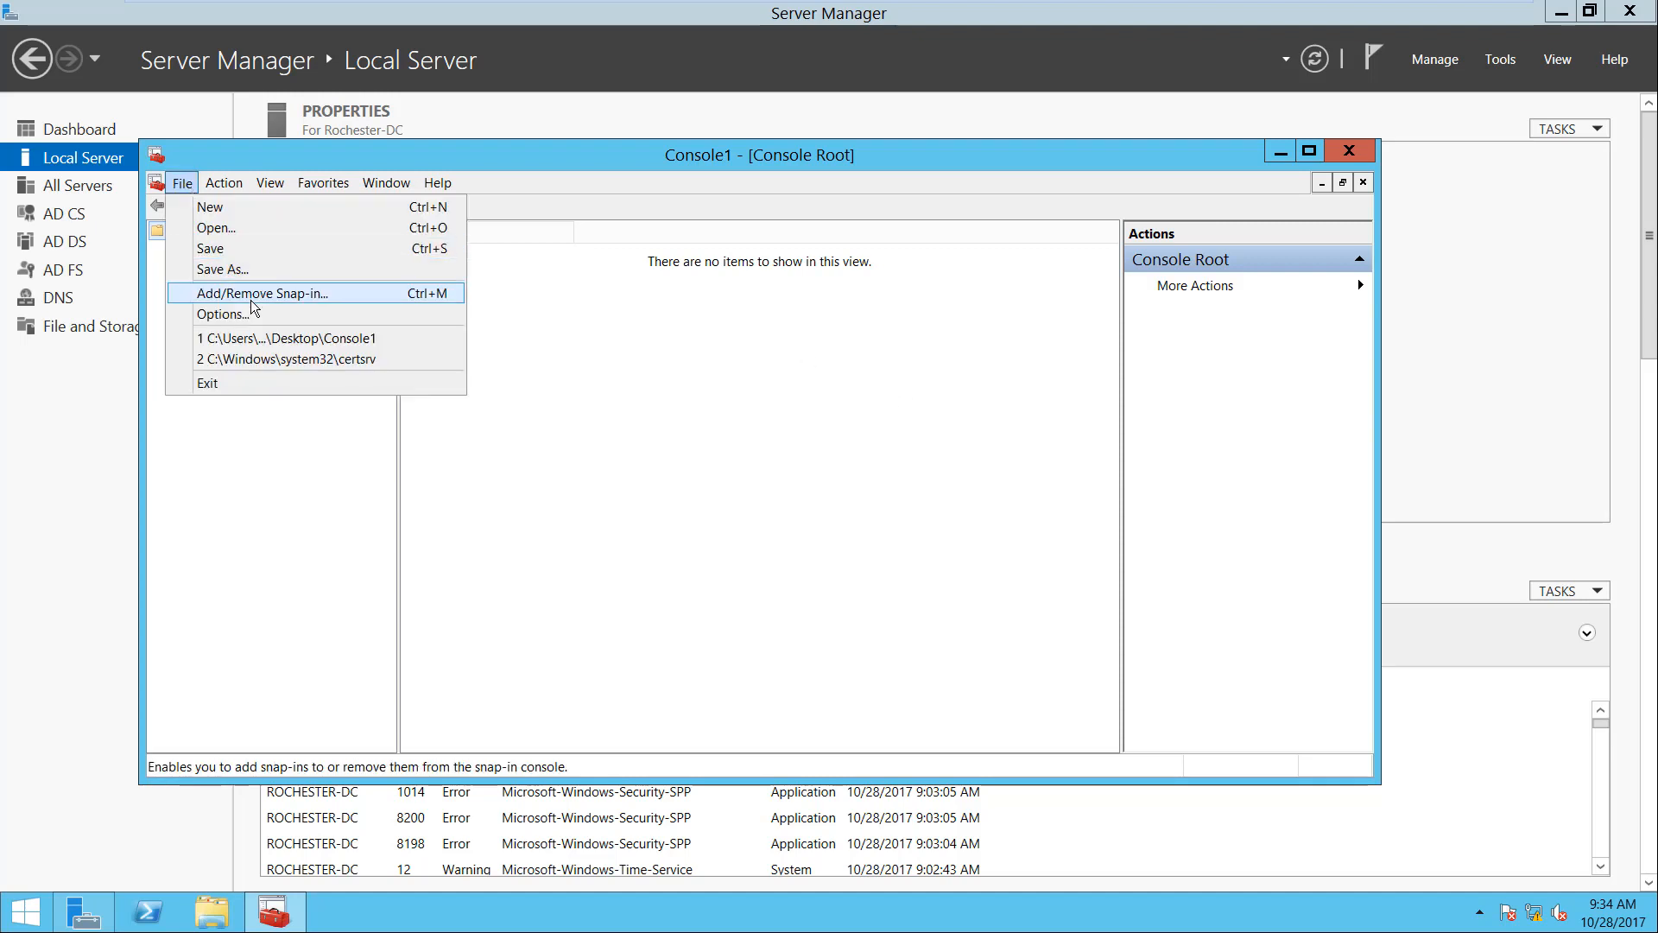
click(263, 294)
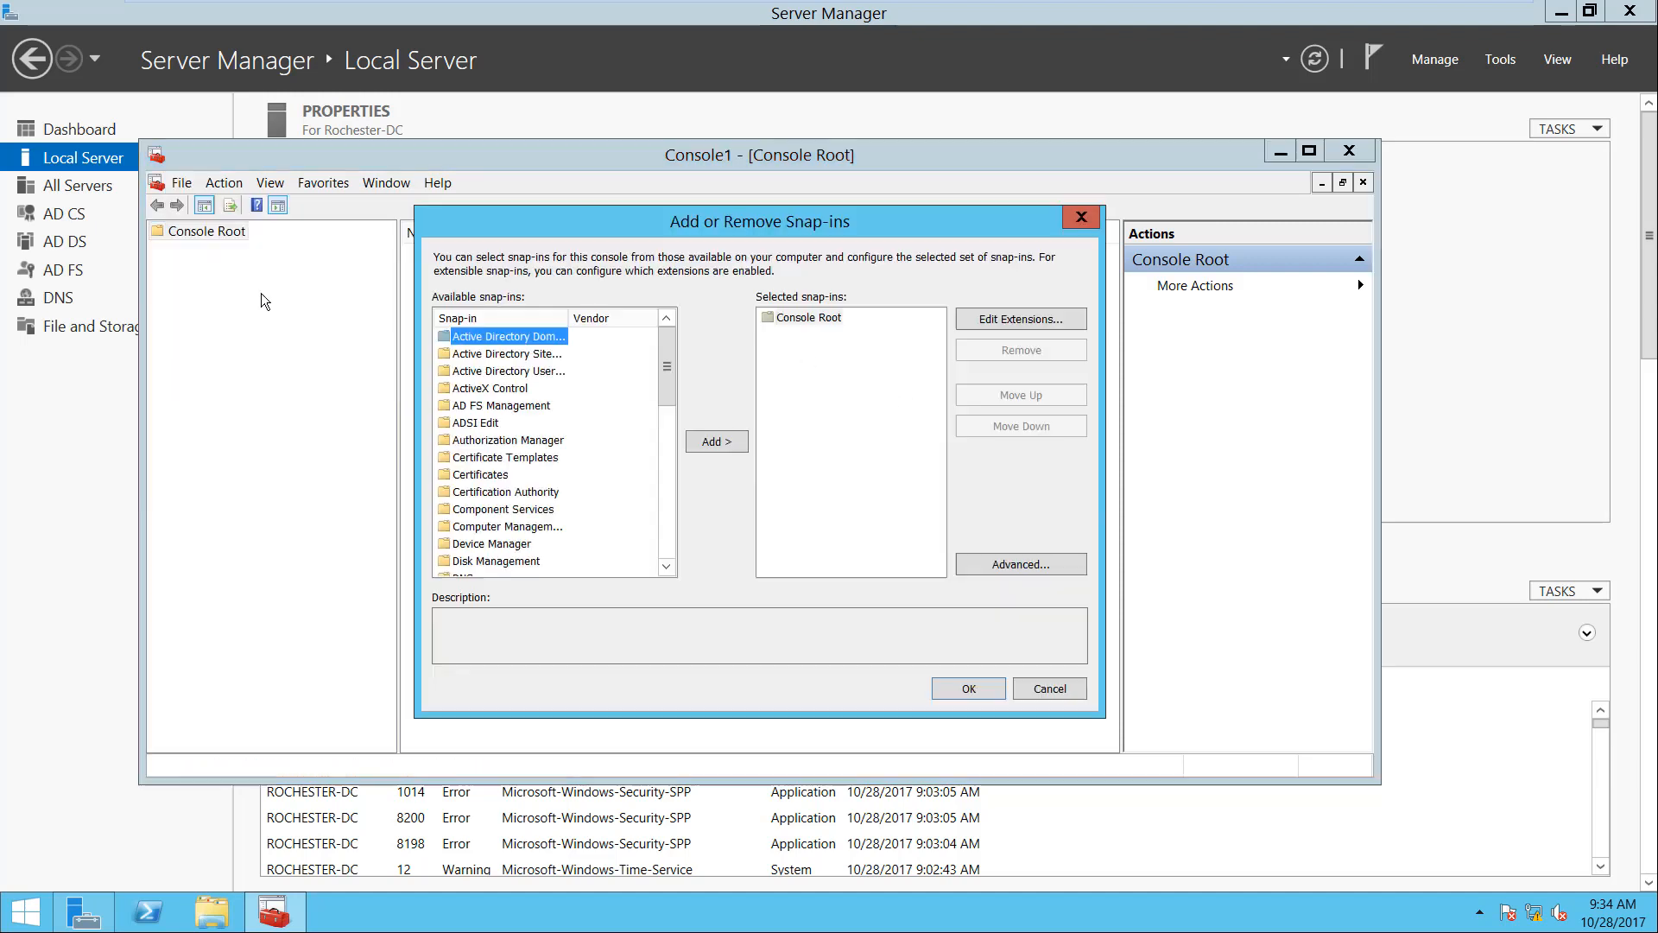
click(484, 474)
click(702, 444)
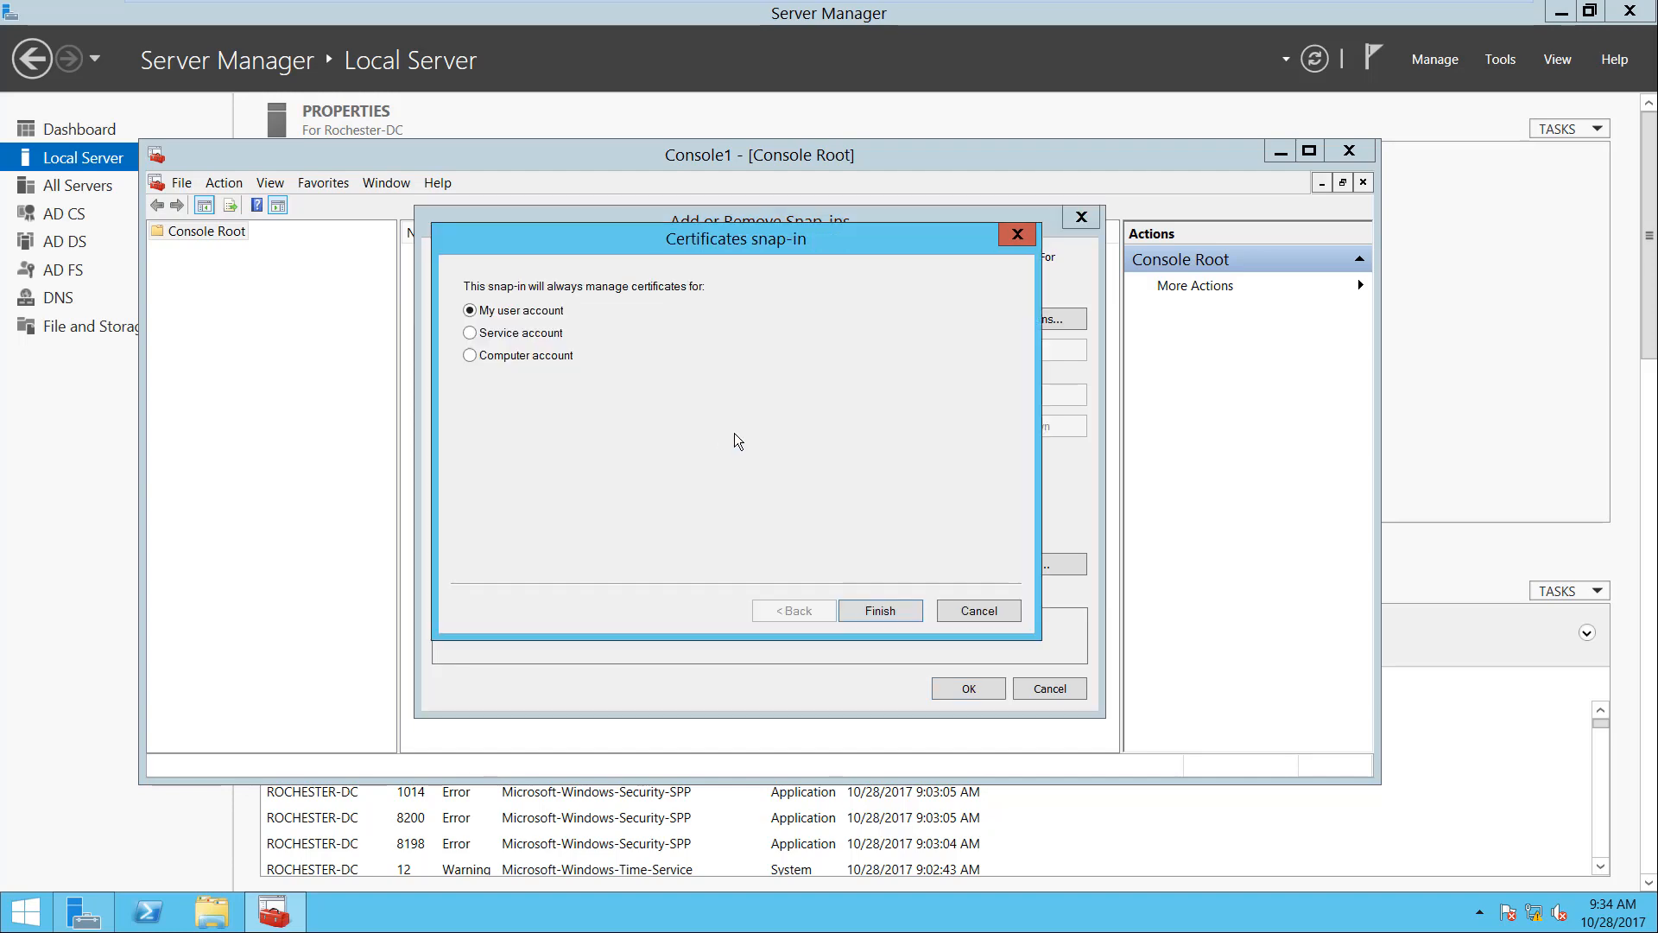
click(486, 361)
click(872, 610)
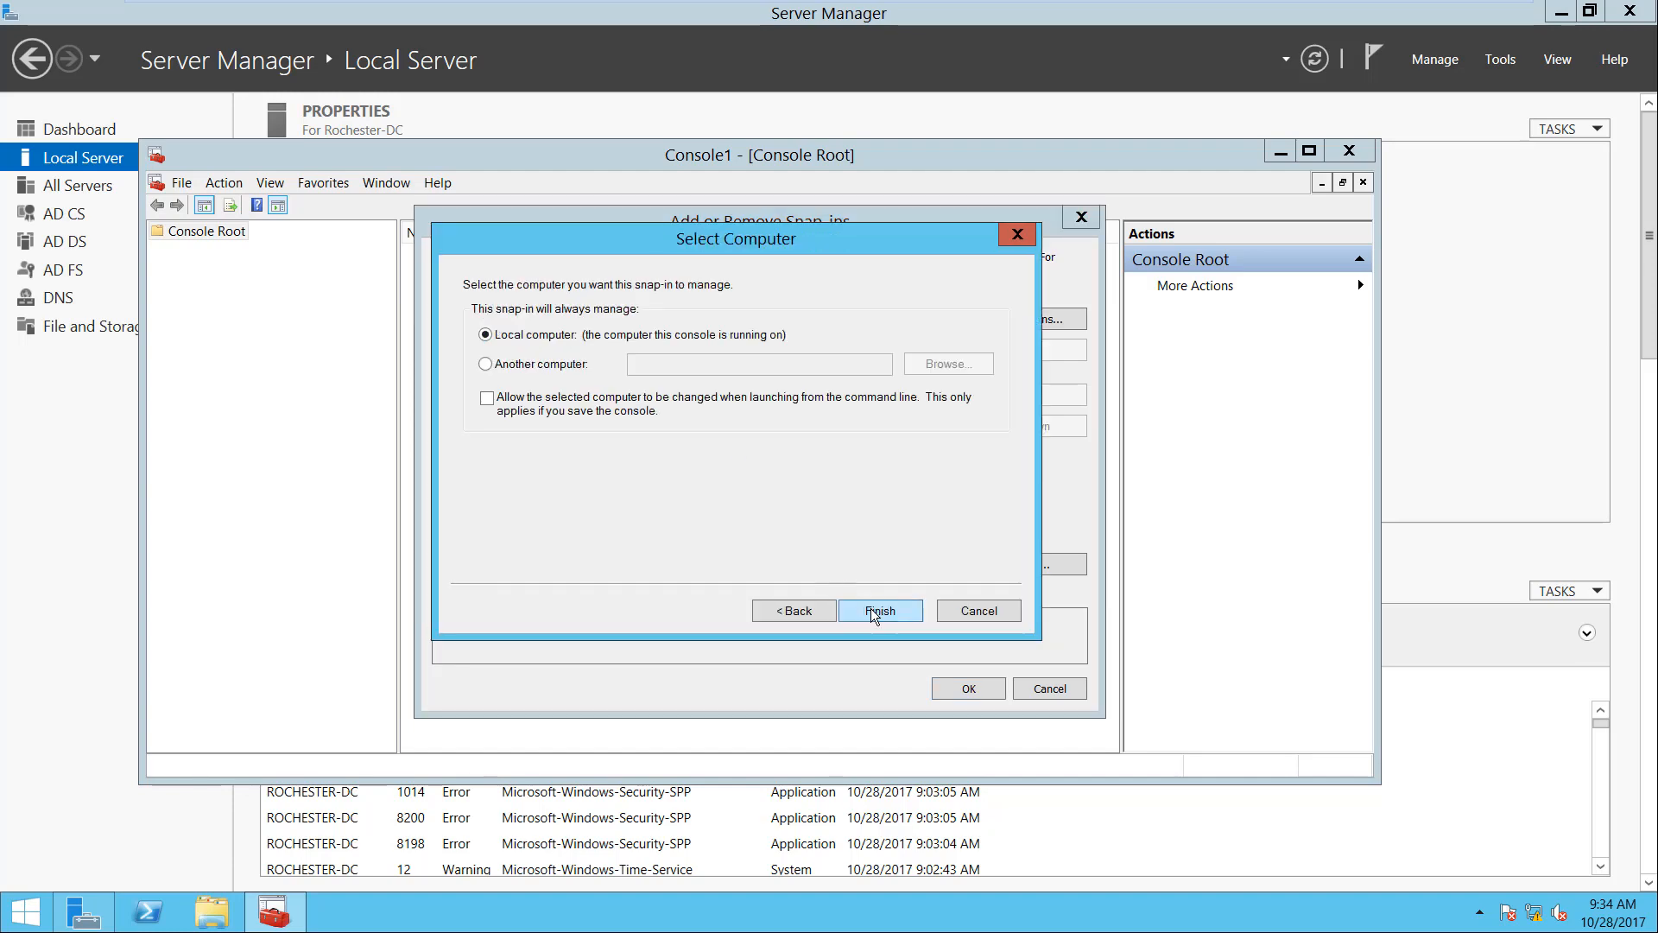
click(873, 610)
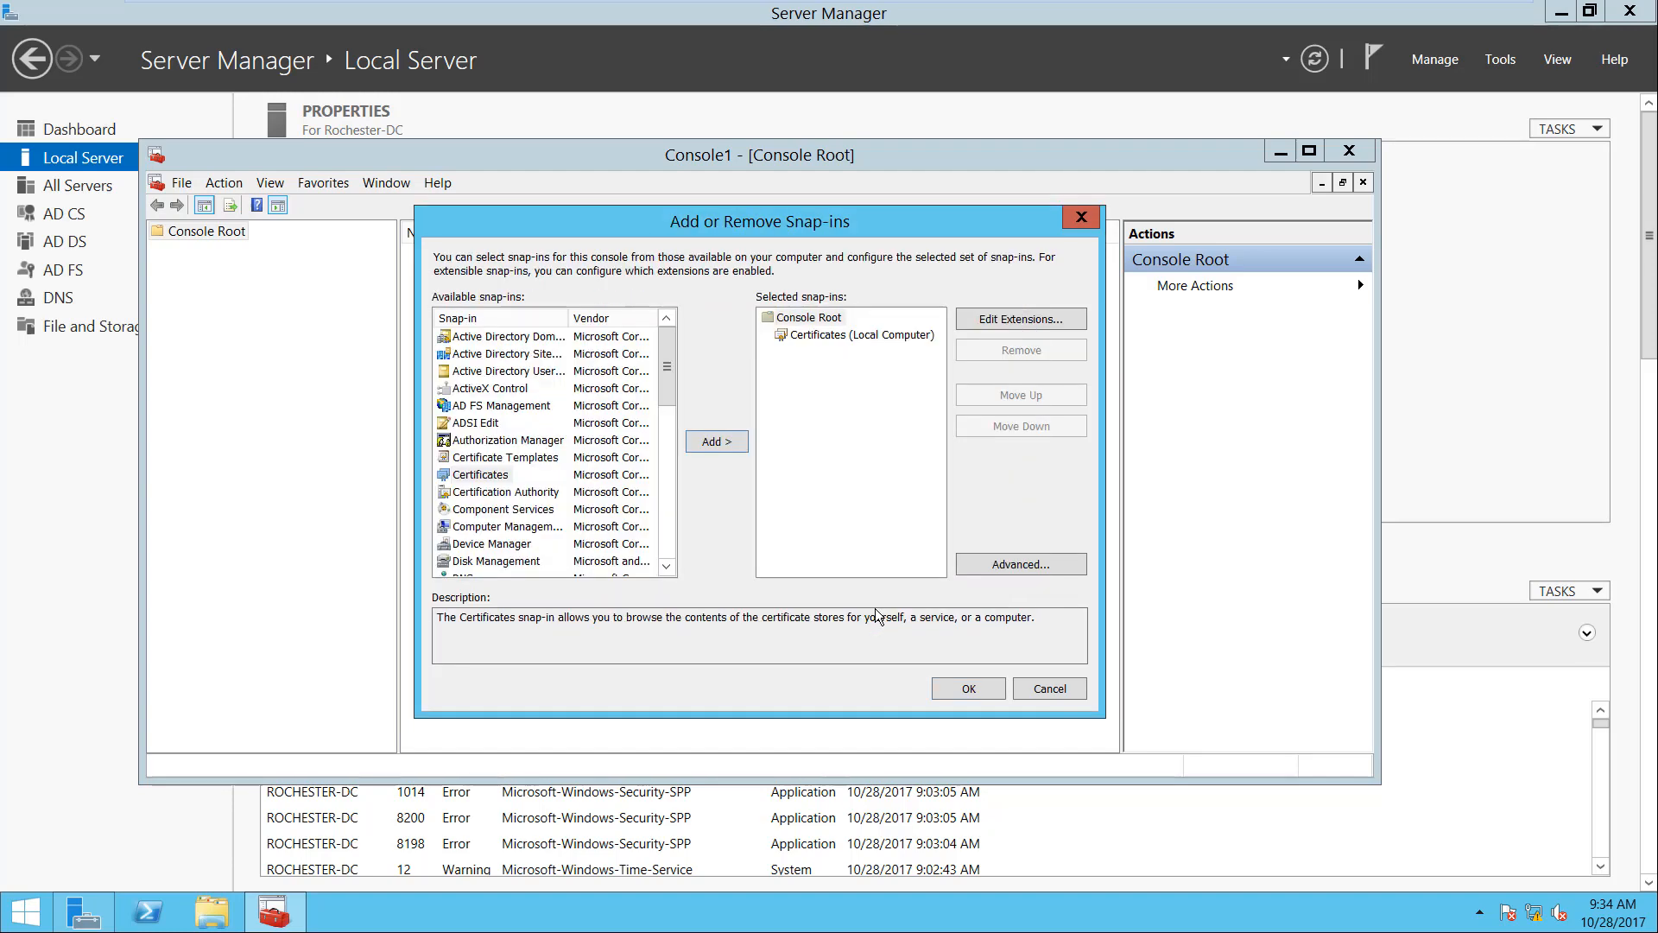
click(968, 688)
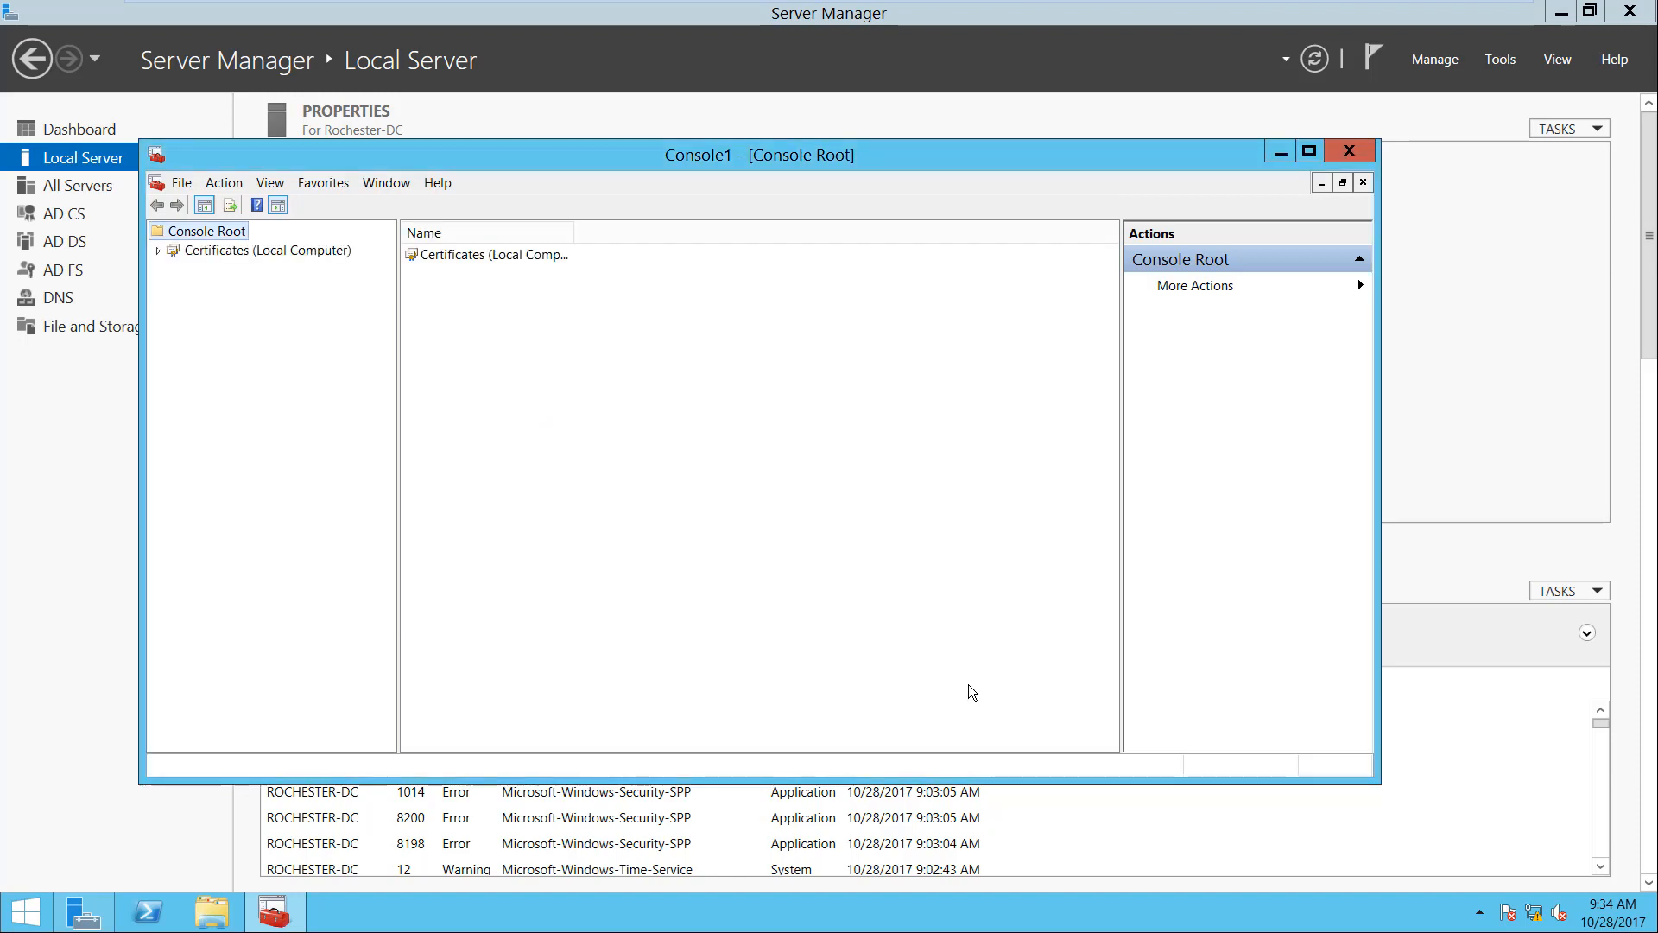
List the certificates in the local computer's Personal store and widen the Issued To column
click(160, 250)
click(174, 269)
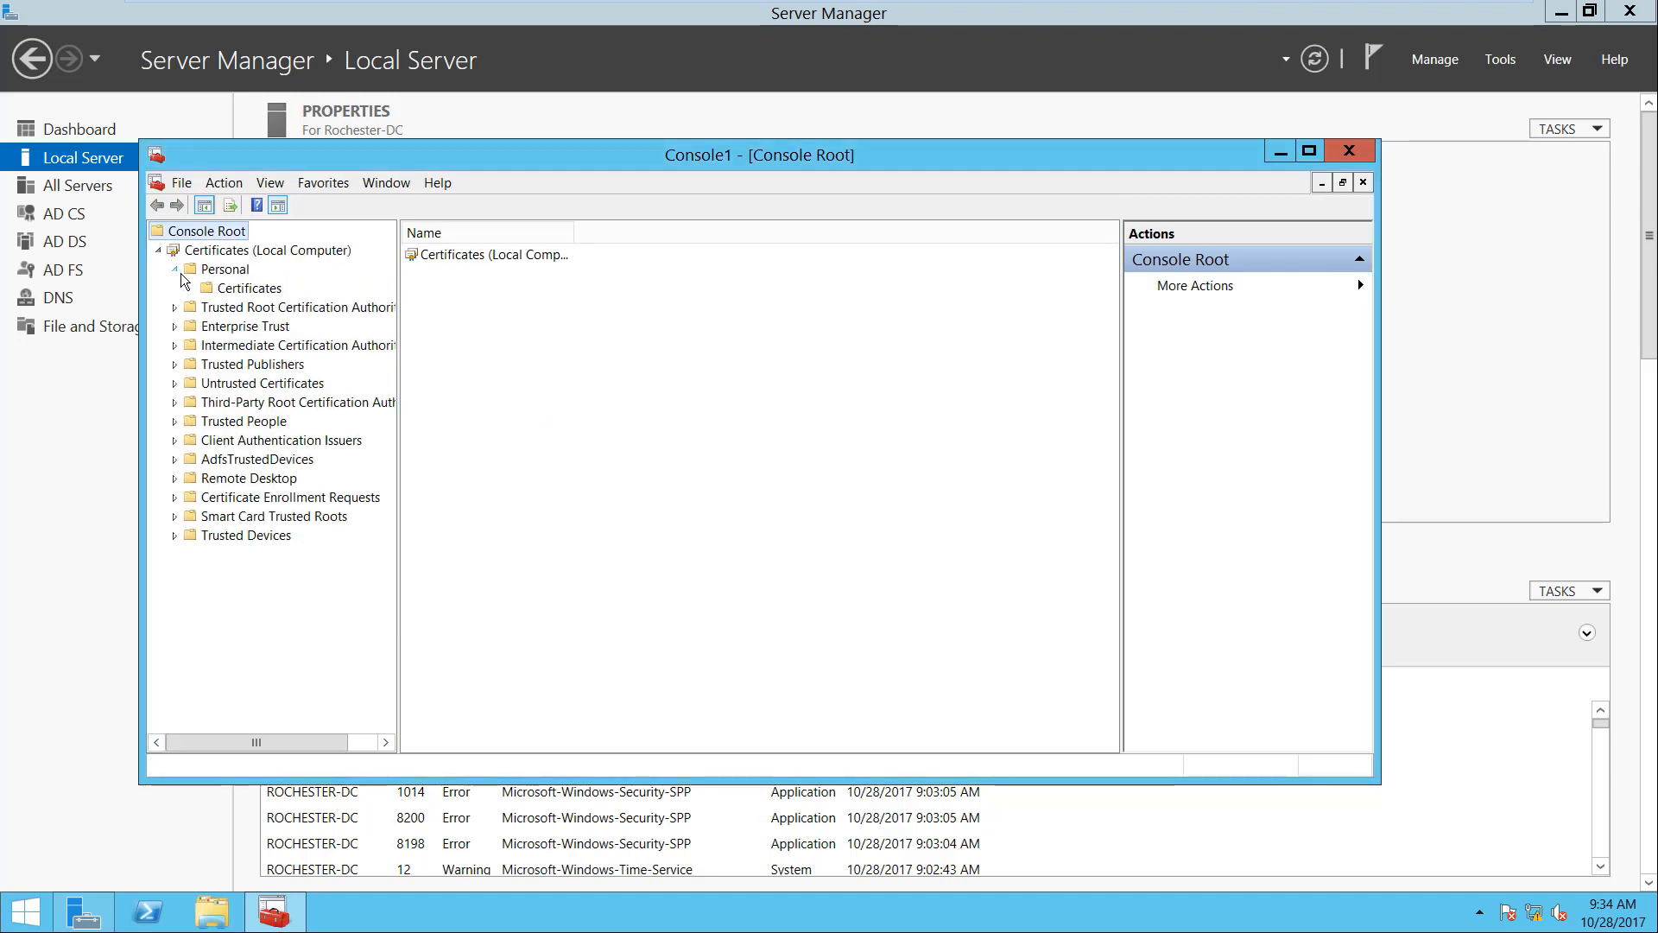
click(250, 289)
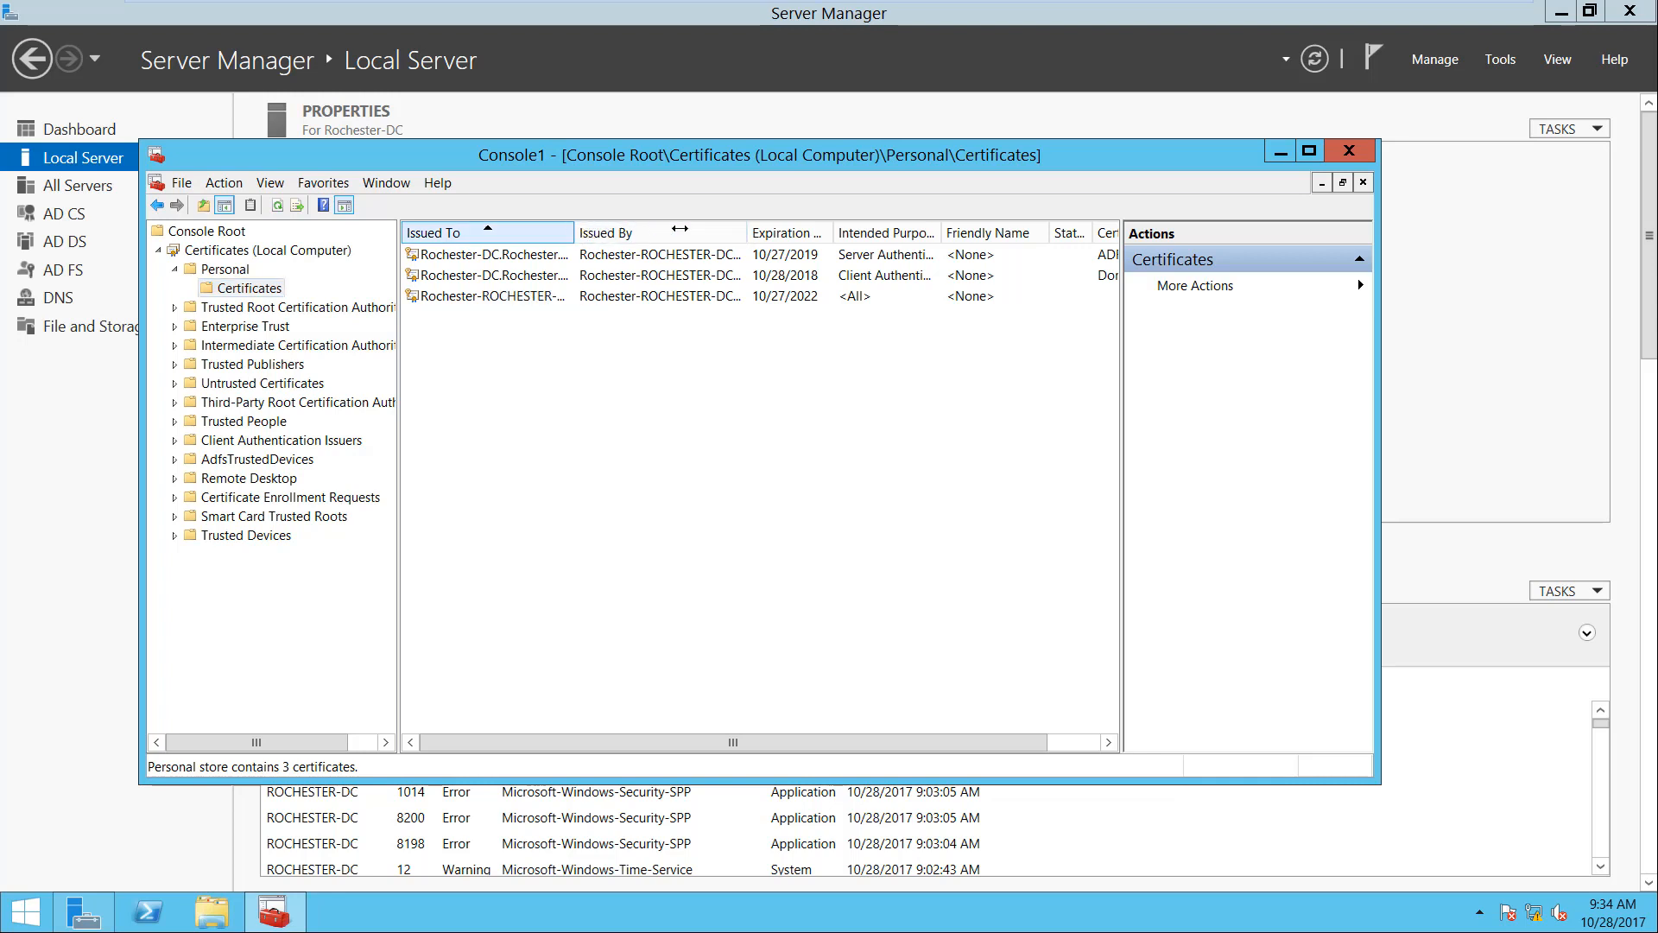
drag(574, 232, 676, 229)
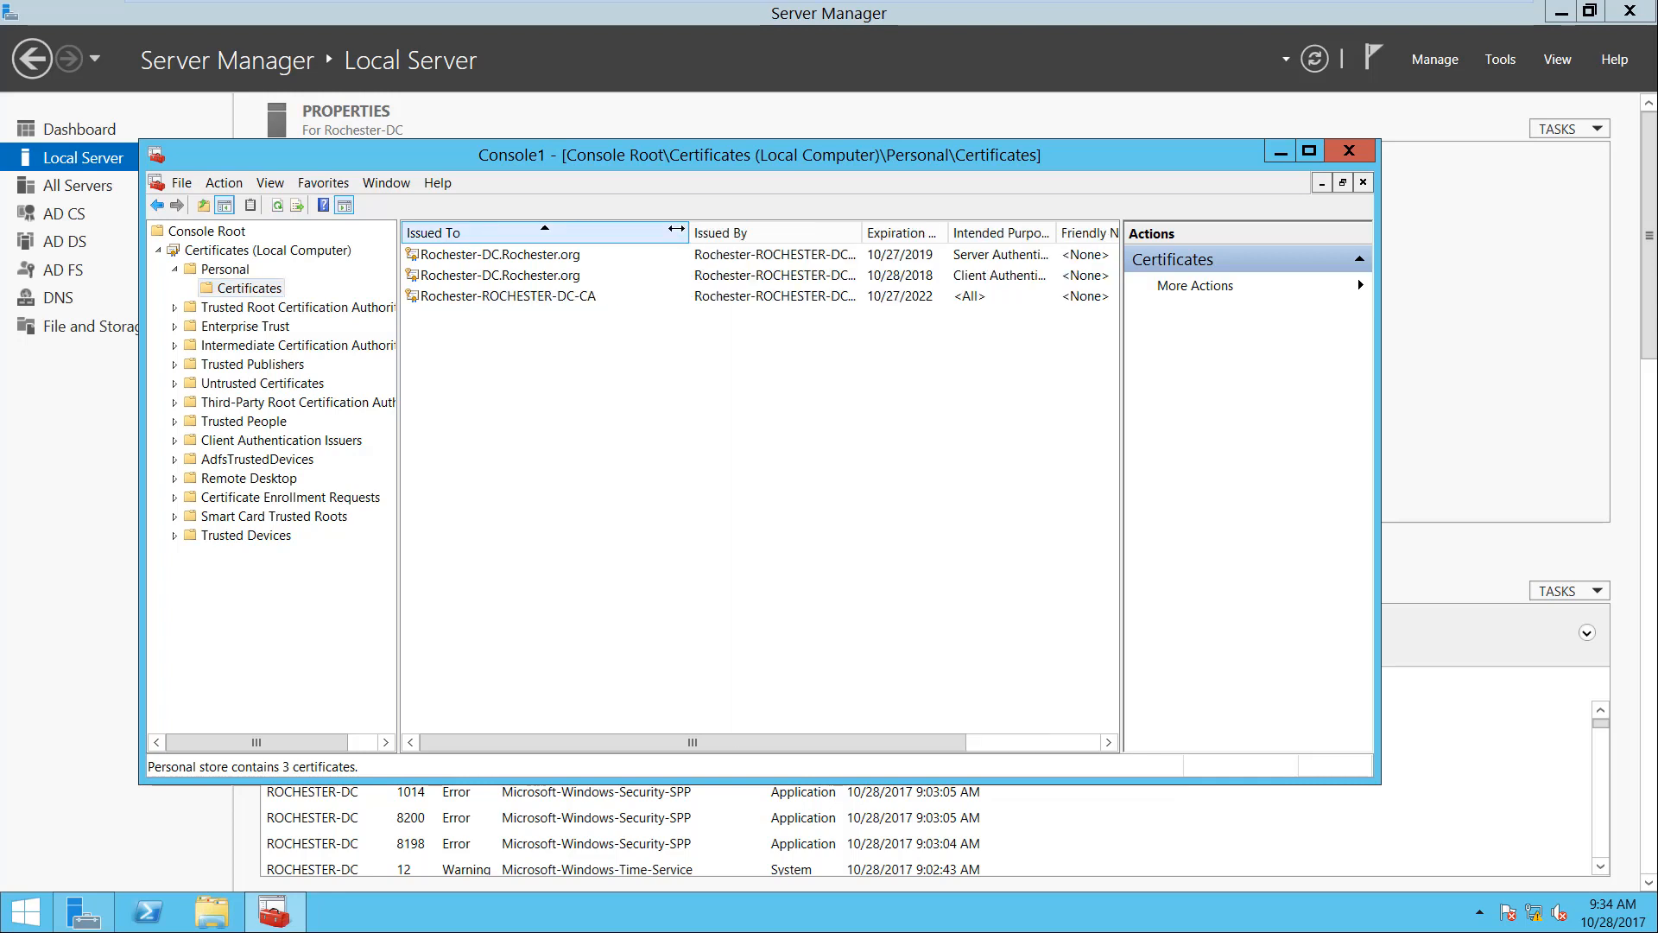
From the certification path of the Rochester-DC.Rochester.org certificate expiring 10/28/2018, open the Rochester-ROCHESTER-DC-CA root certificate and display its details
double_click(540, 278)
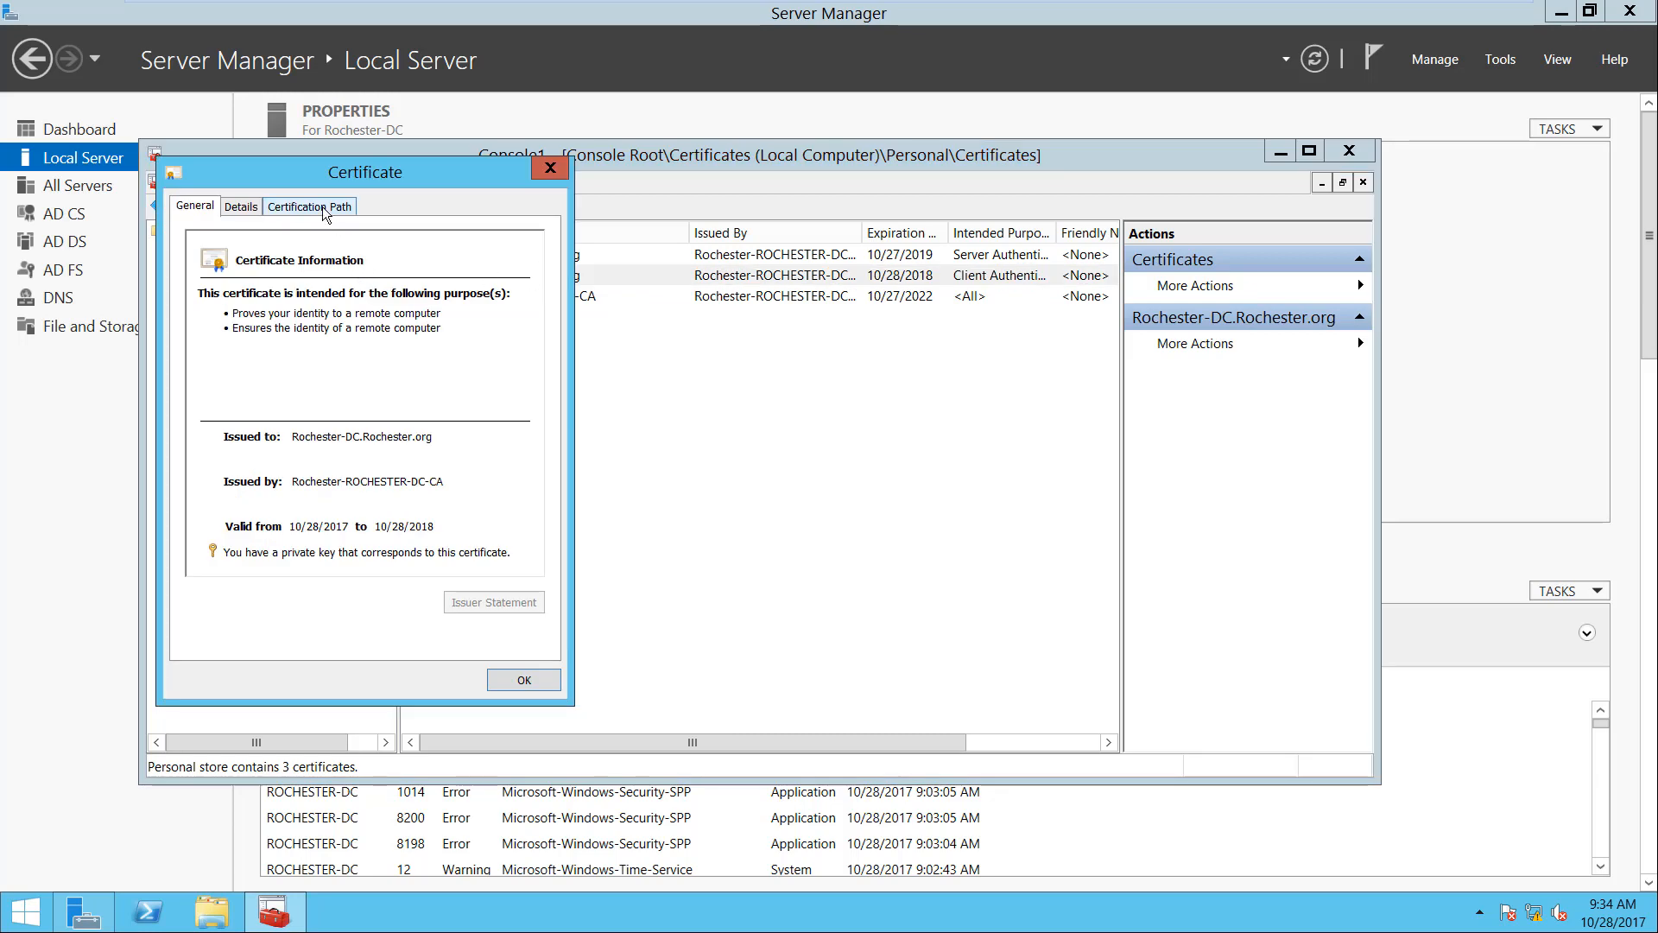
drag(359, 169, 624, 120)
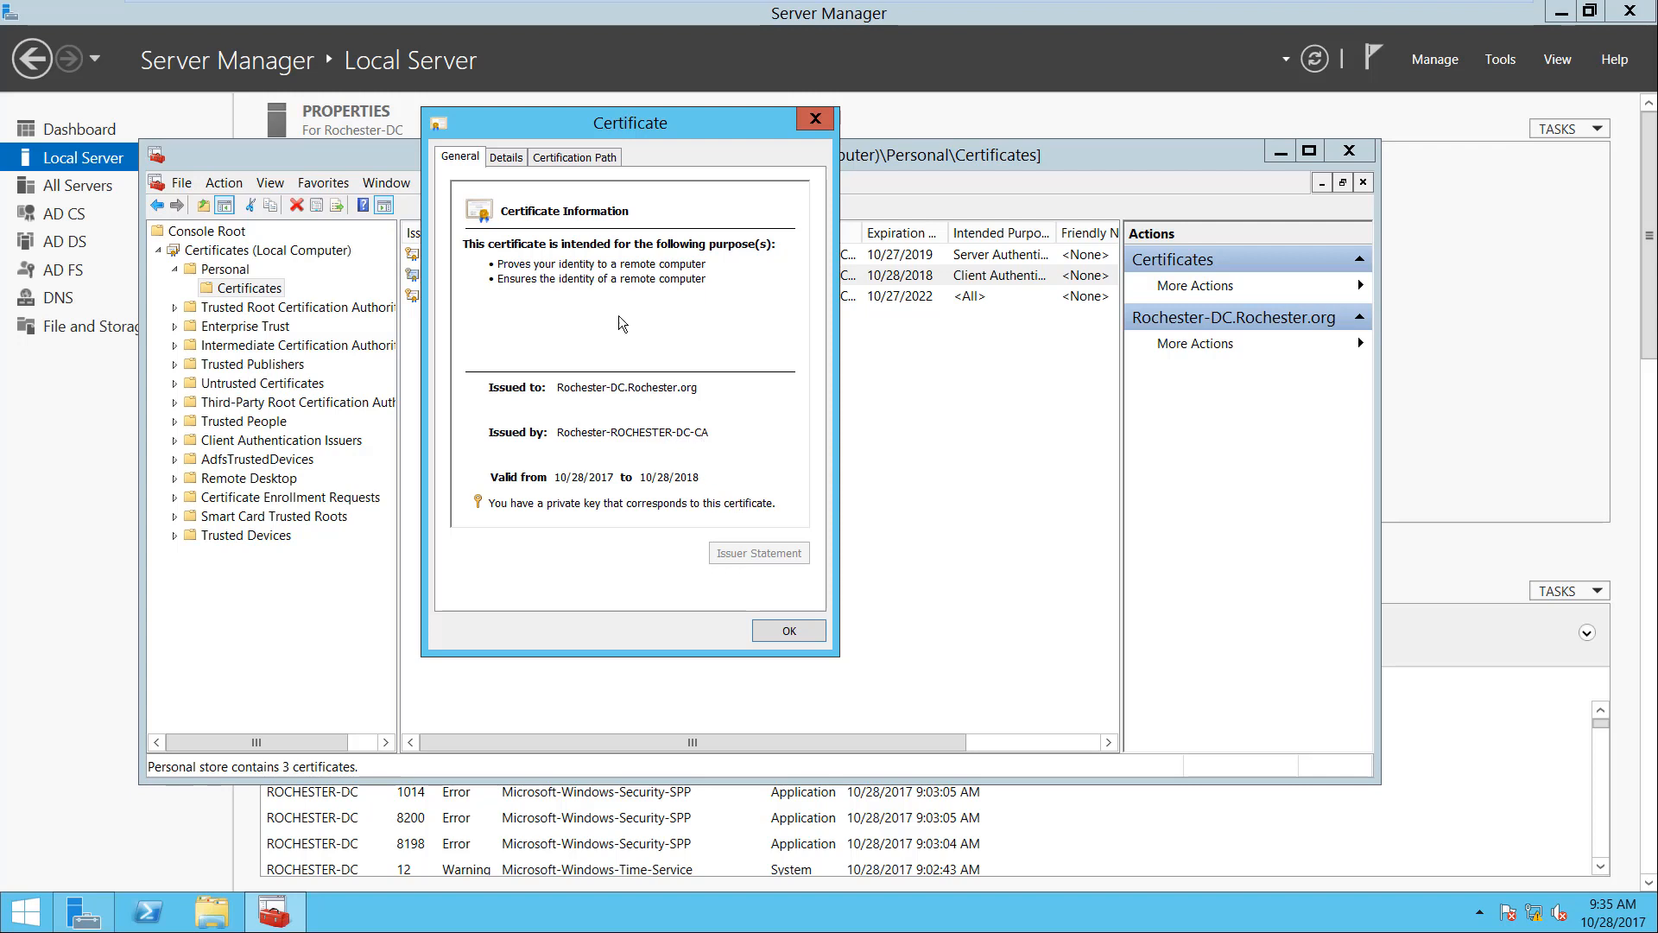
click(586, 162)
click(576, 209)
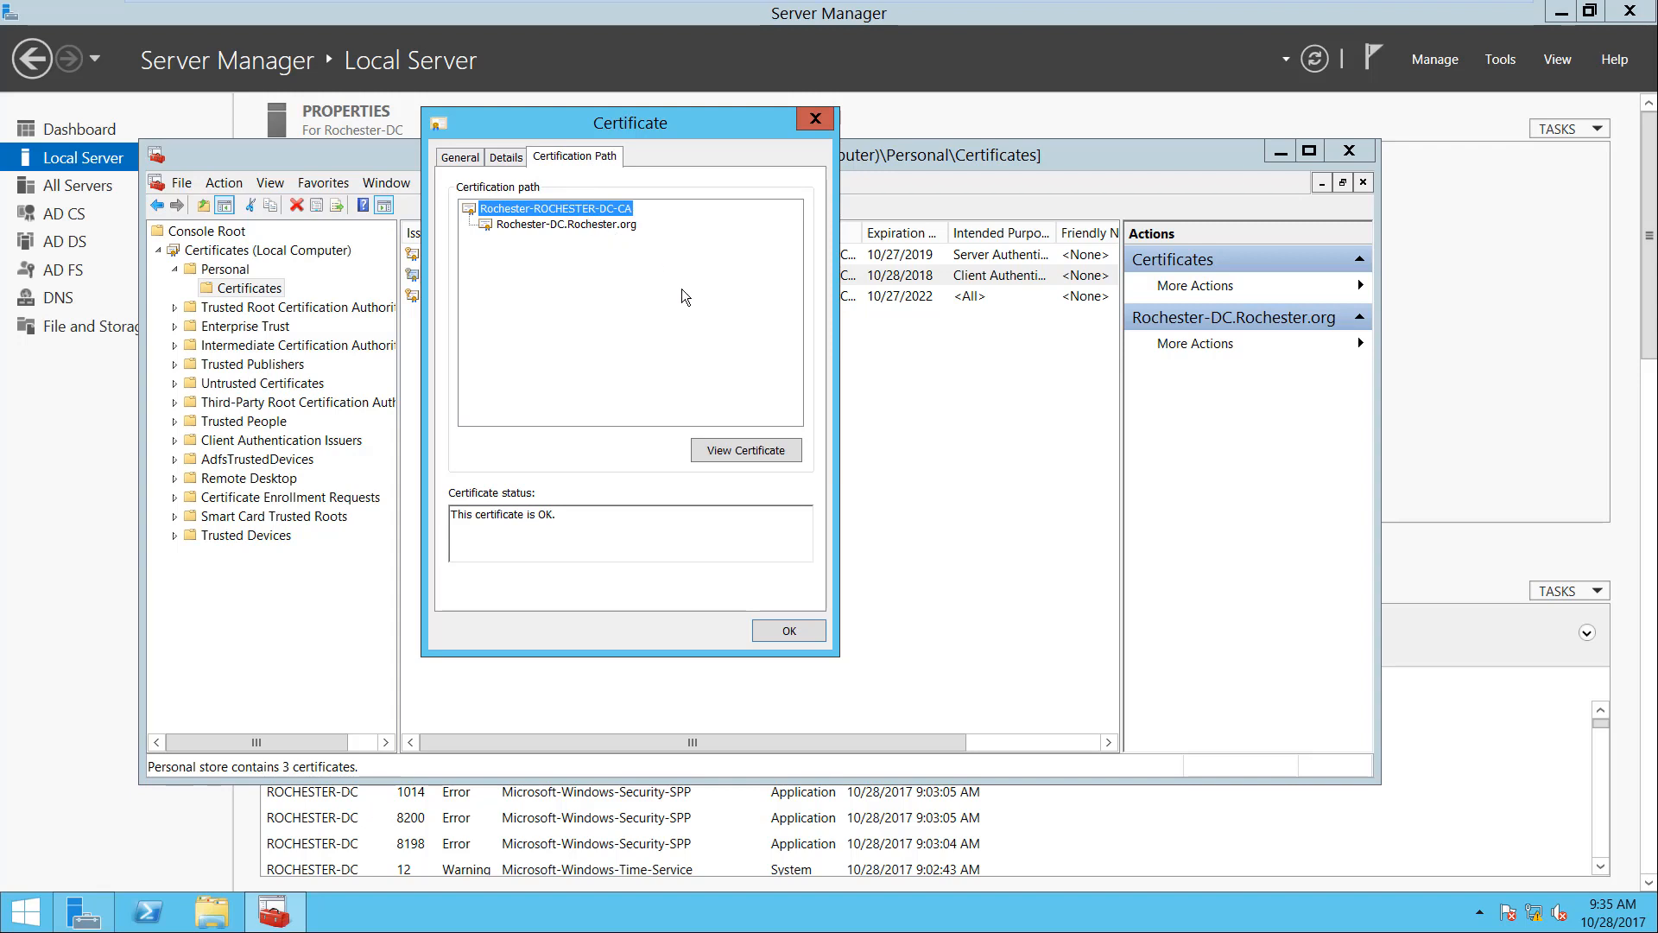
click(753, 449)
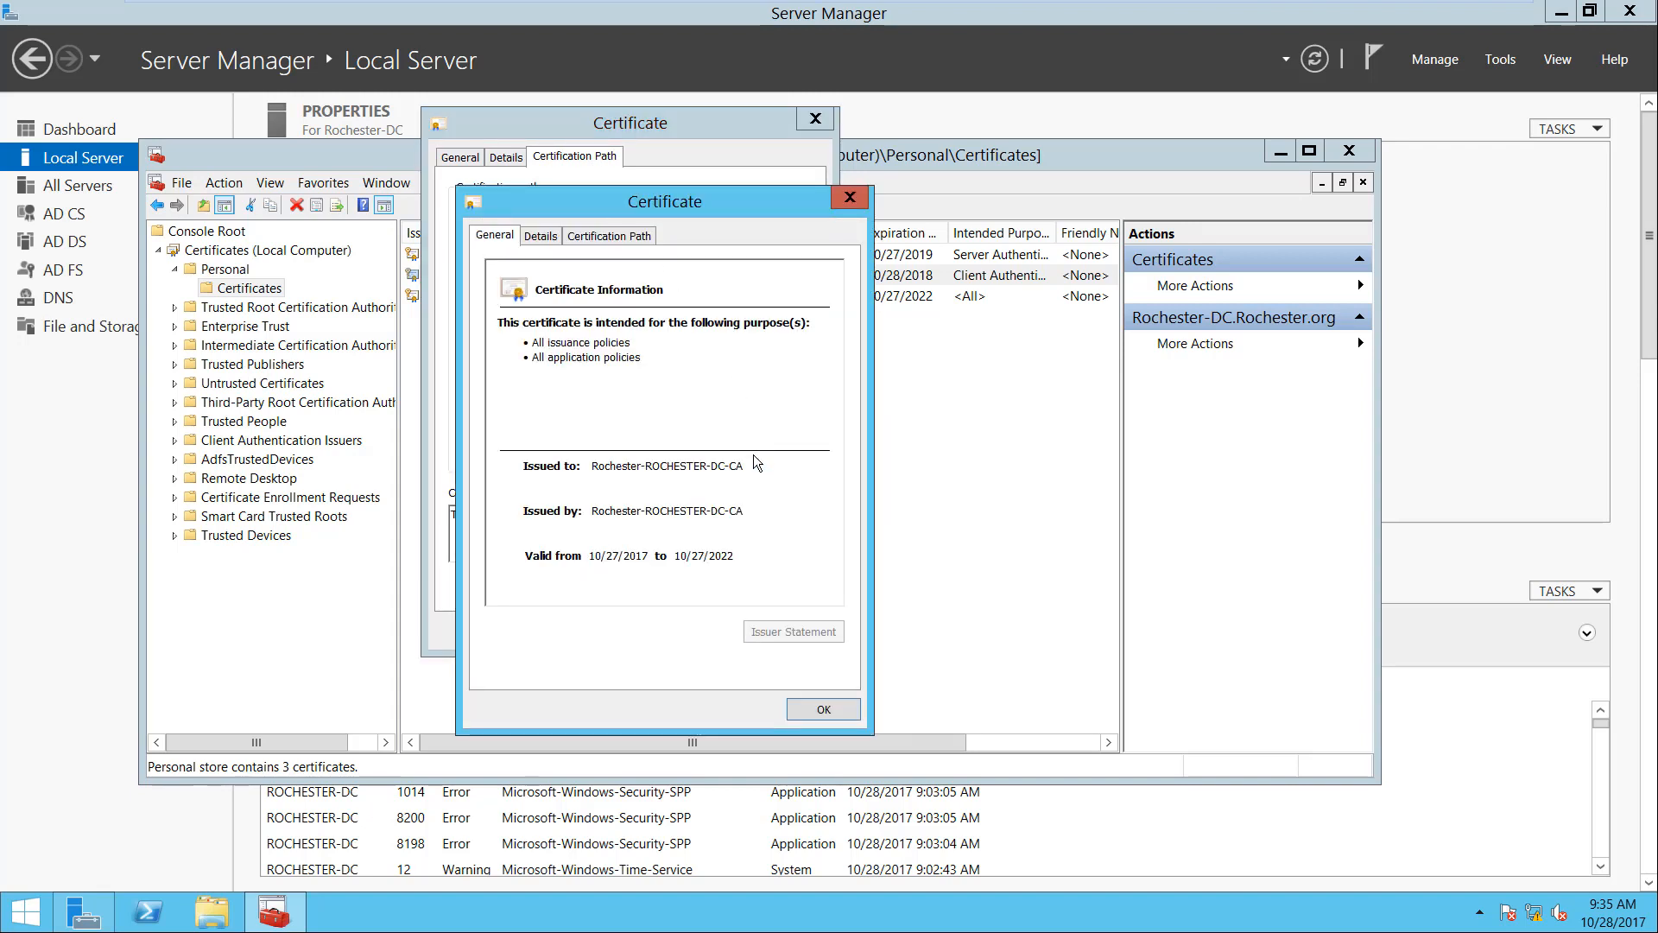
click(608, 238)
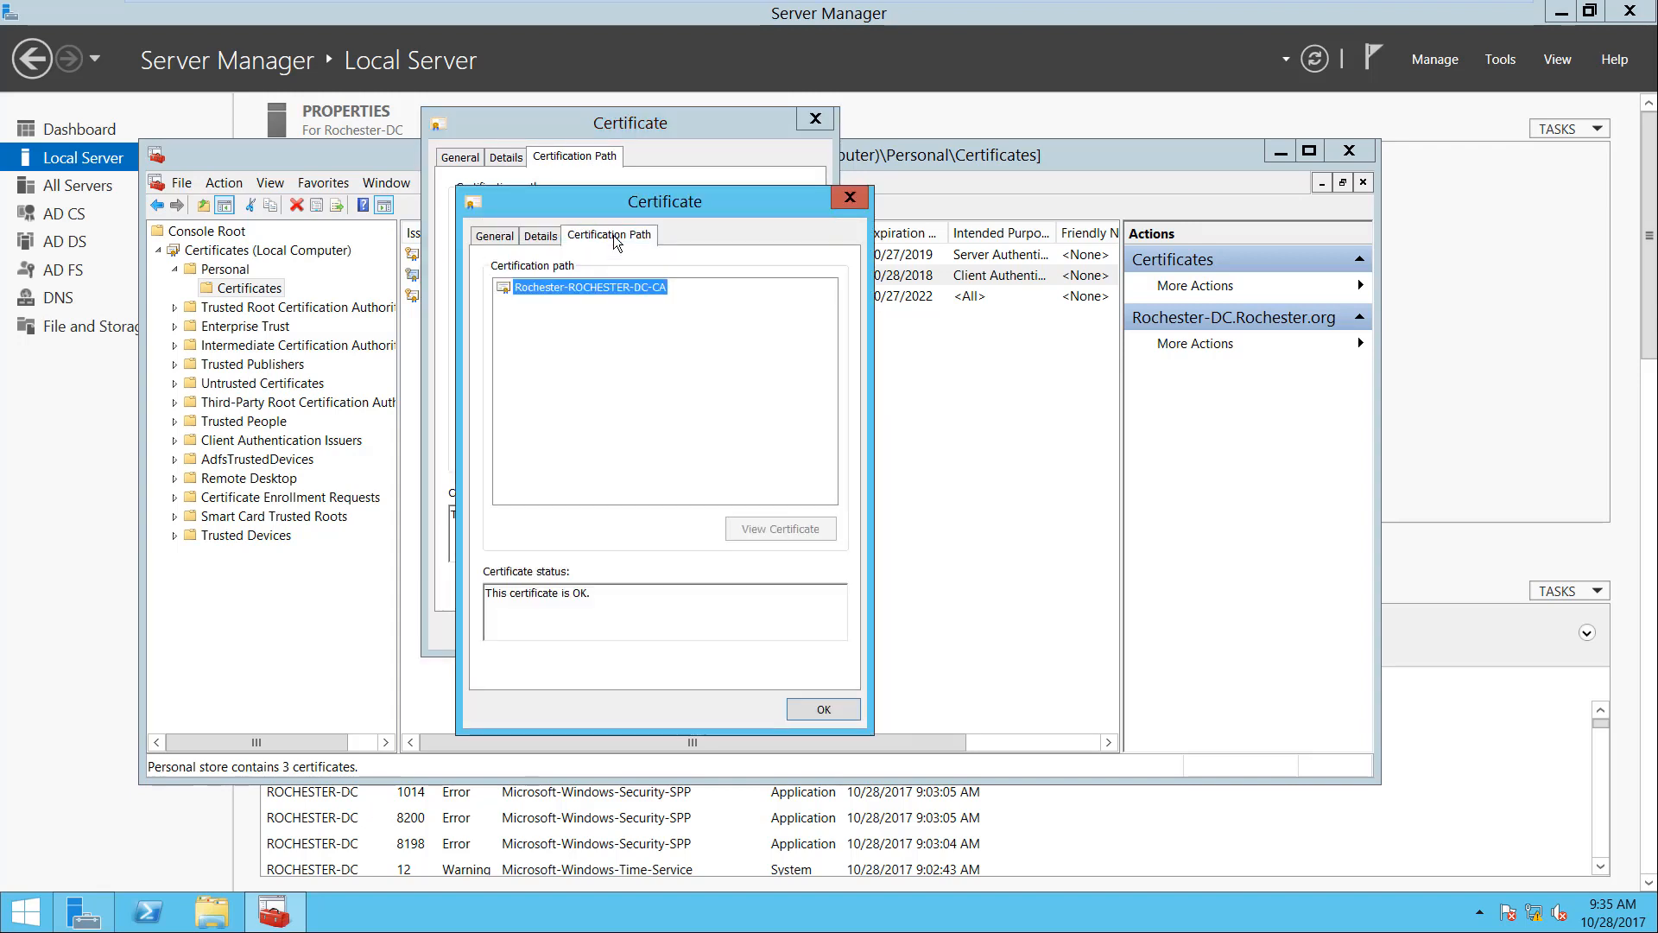
click(541, 239)
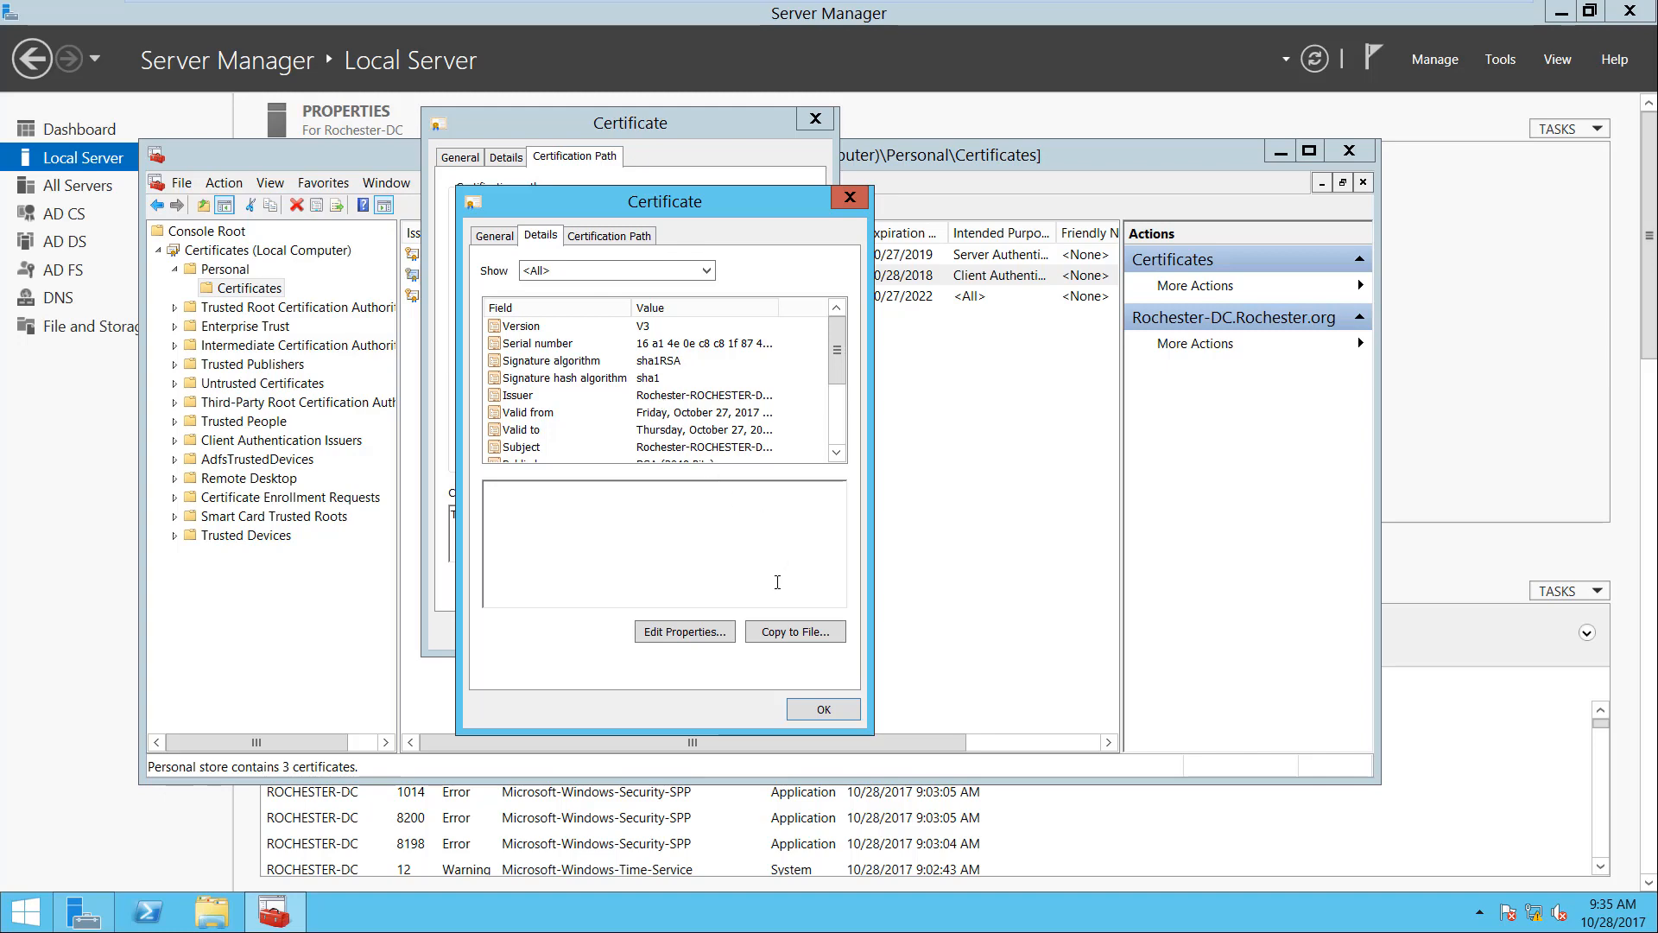
Export the root CA certificate in DER encoded binary X.509 (.CER) format to the Desktop as Rochester Cert
click(802, 632)
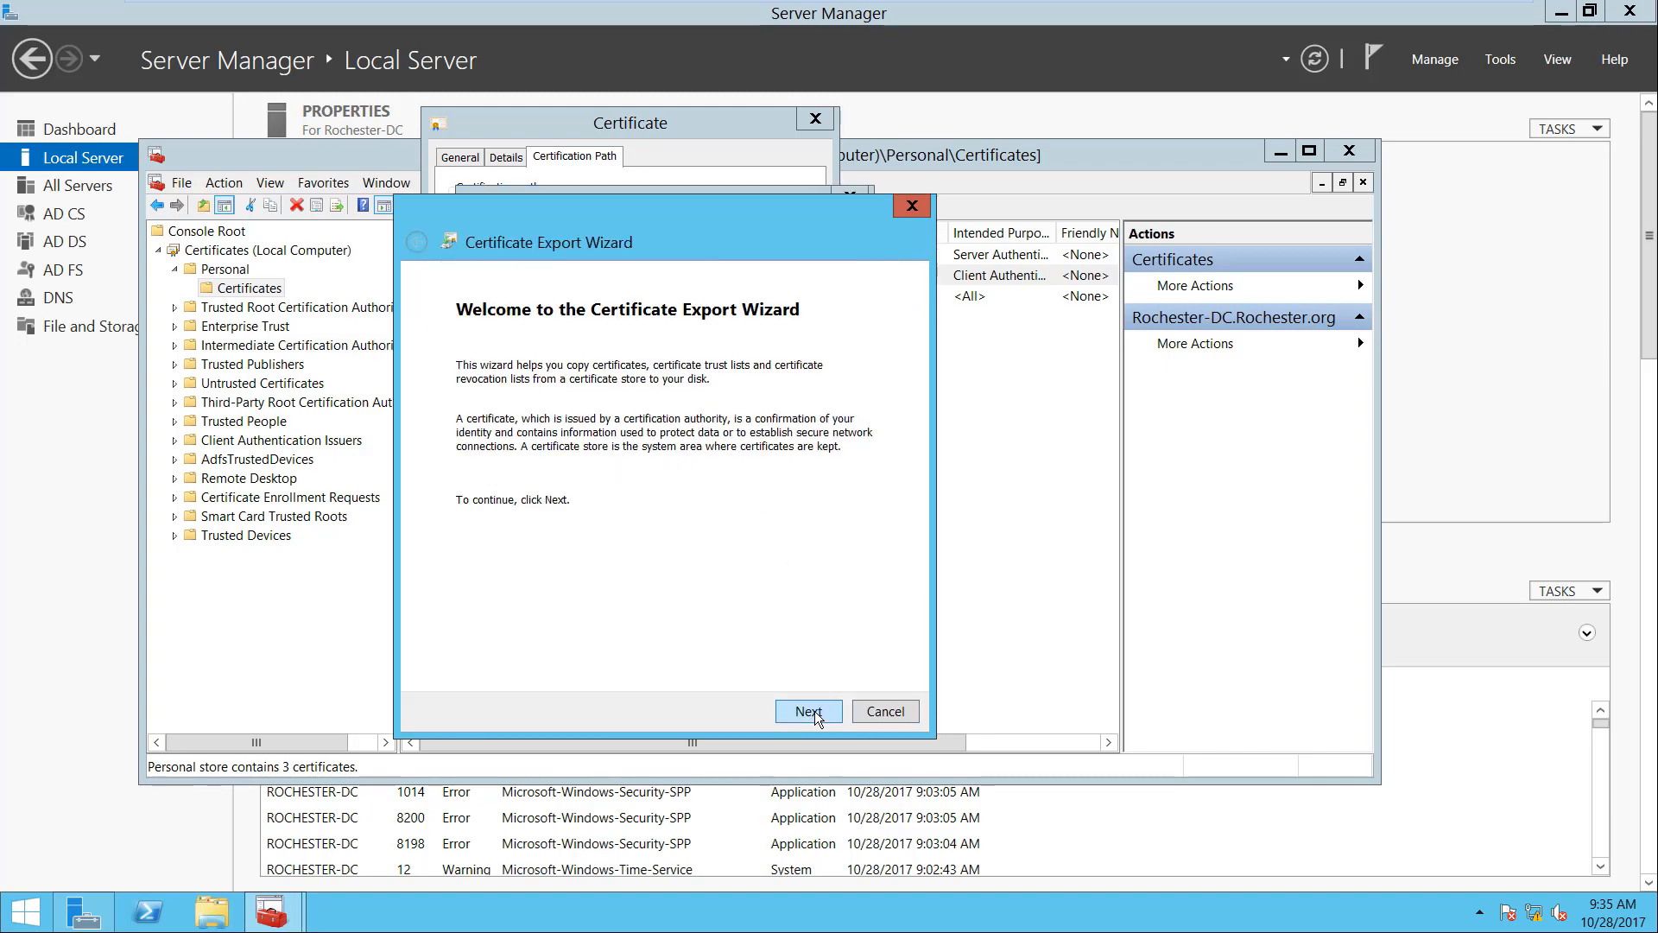
click(815, 712)
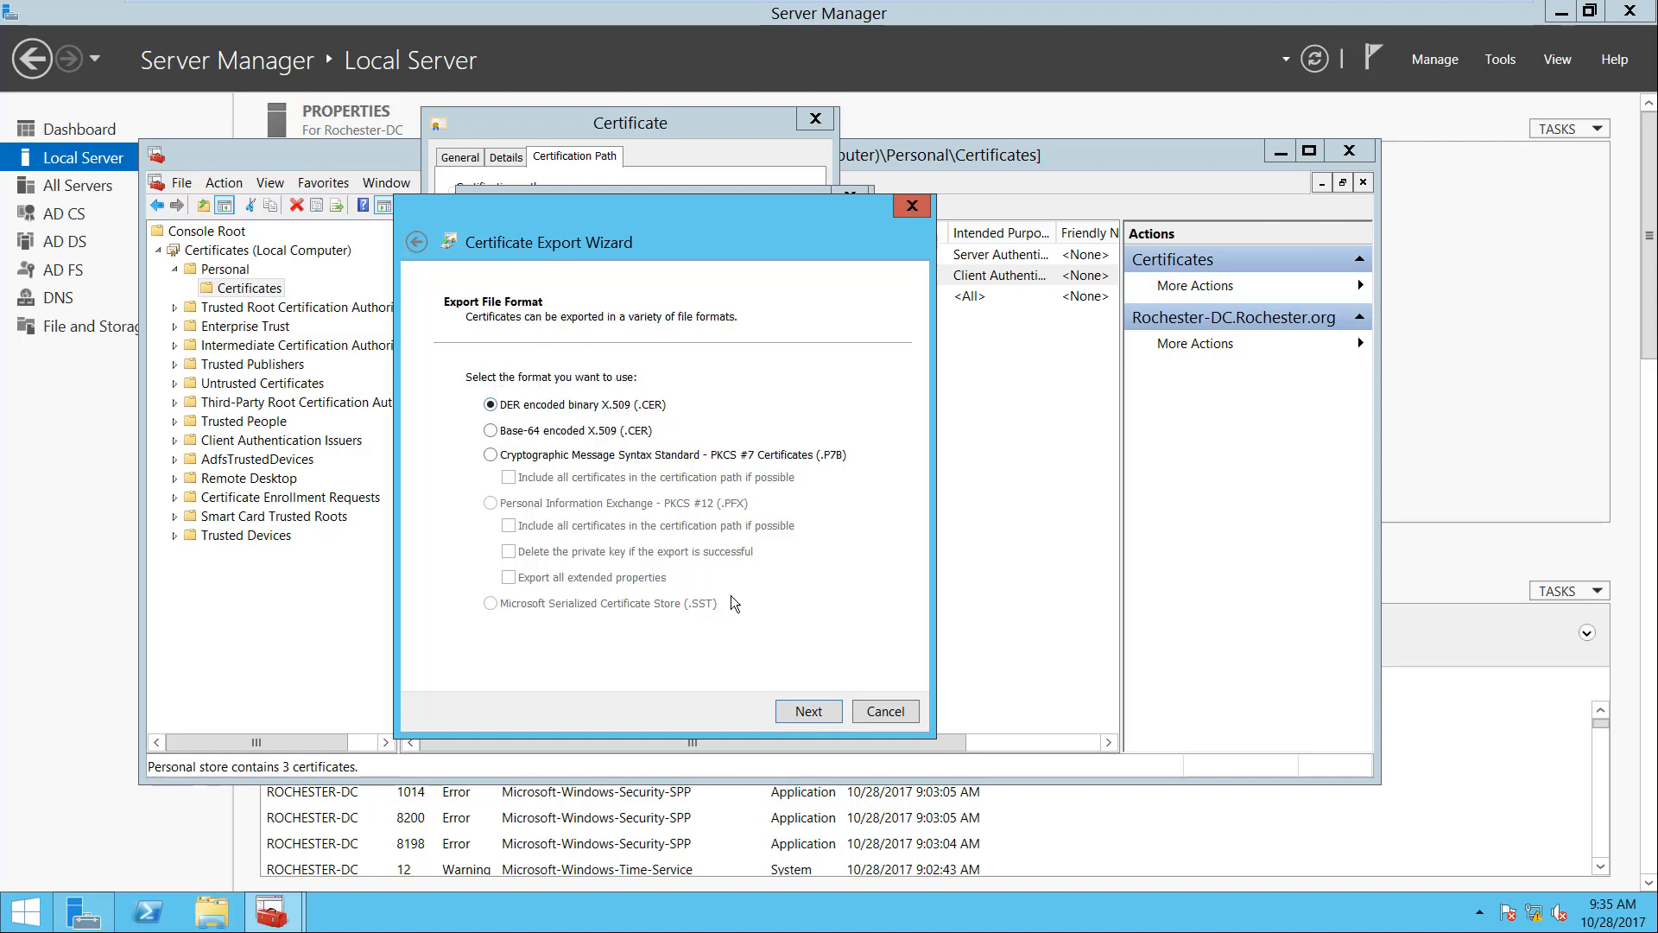
click(815, 714)
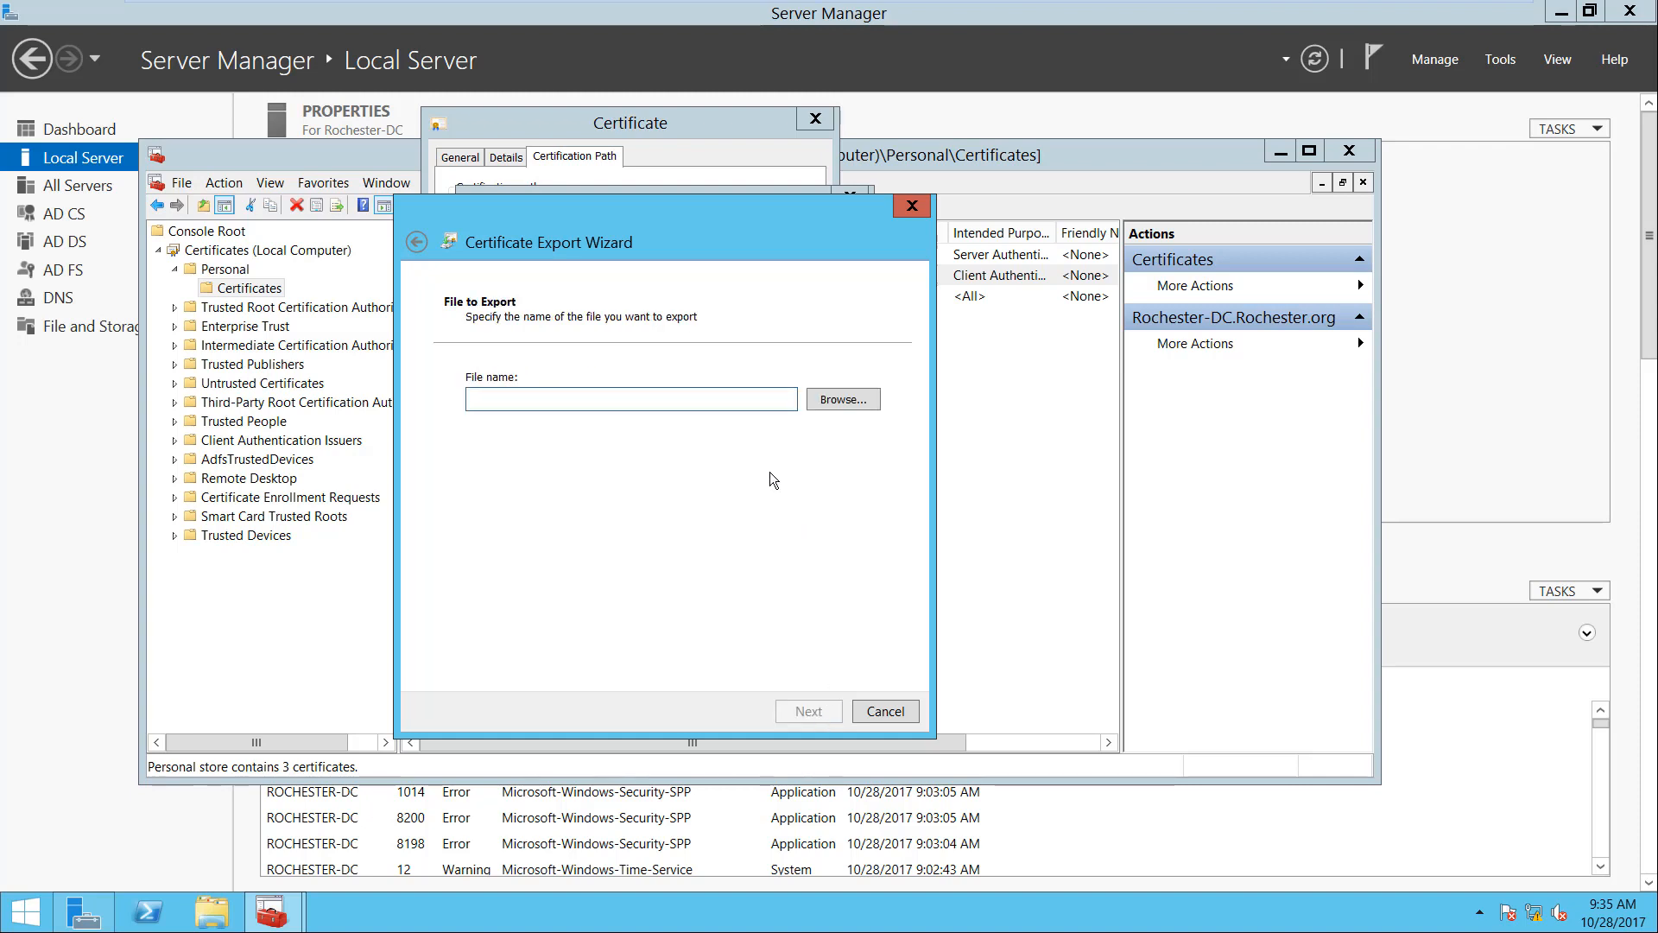
click(832, 400)
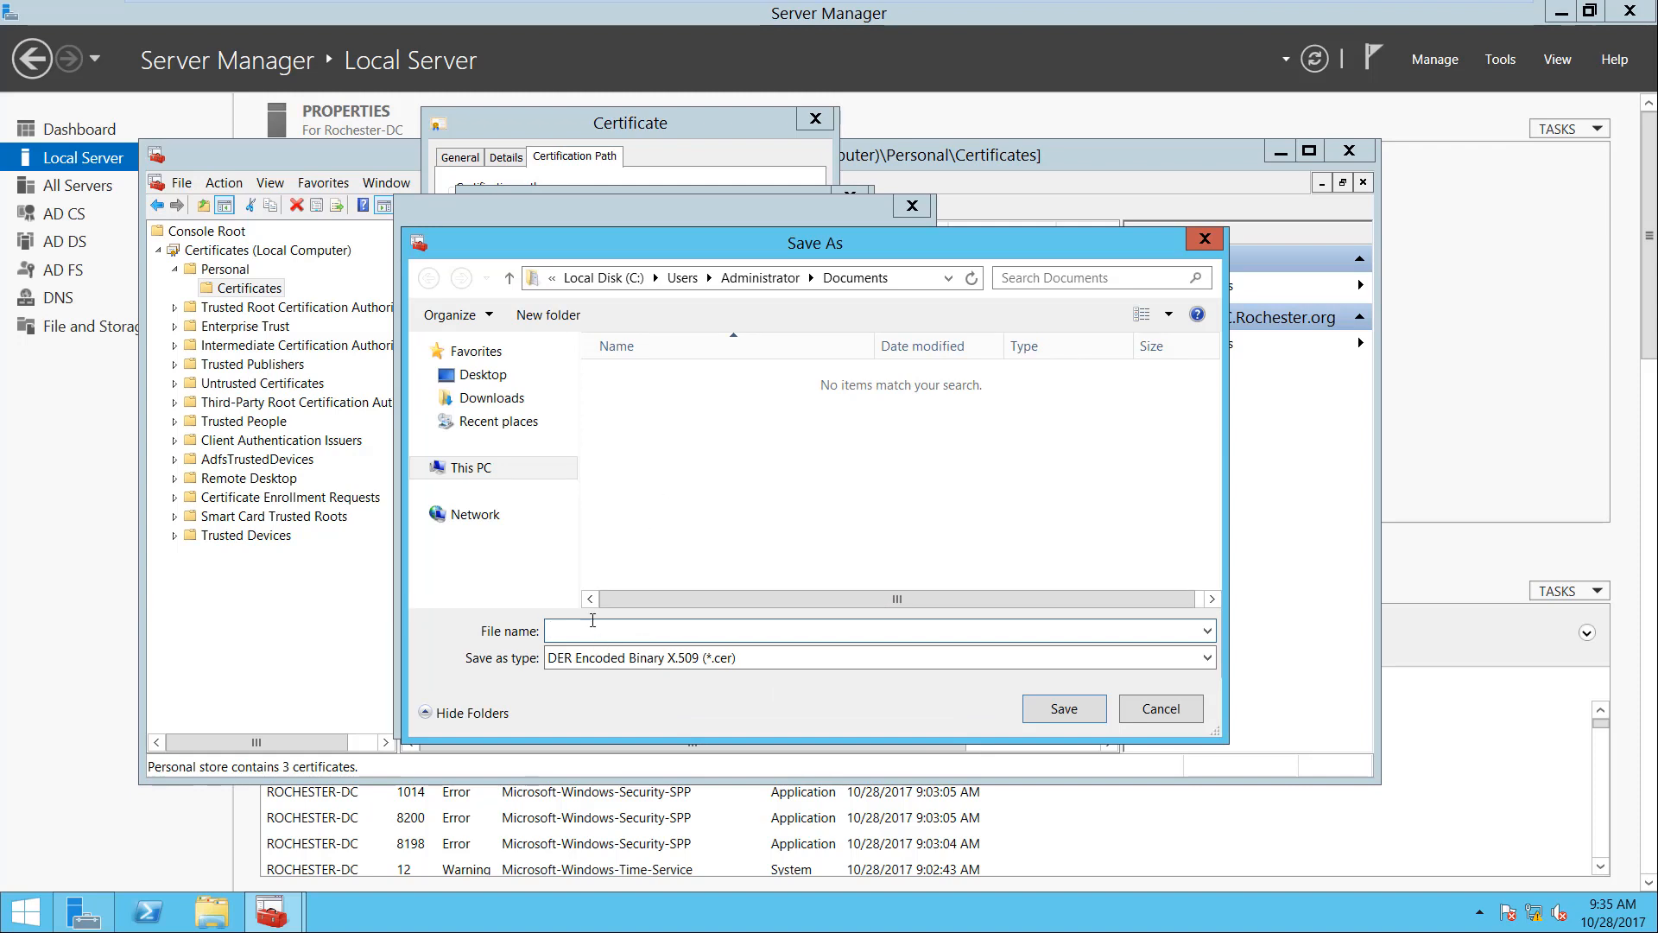
click(481, 374)
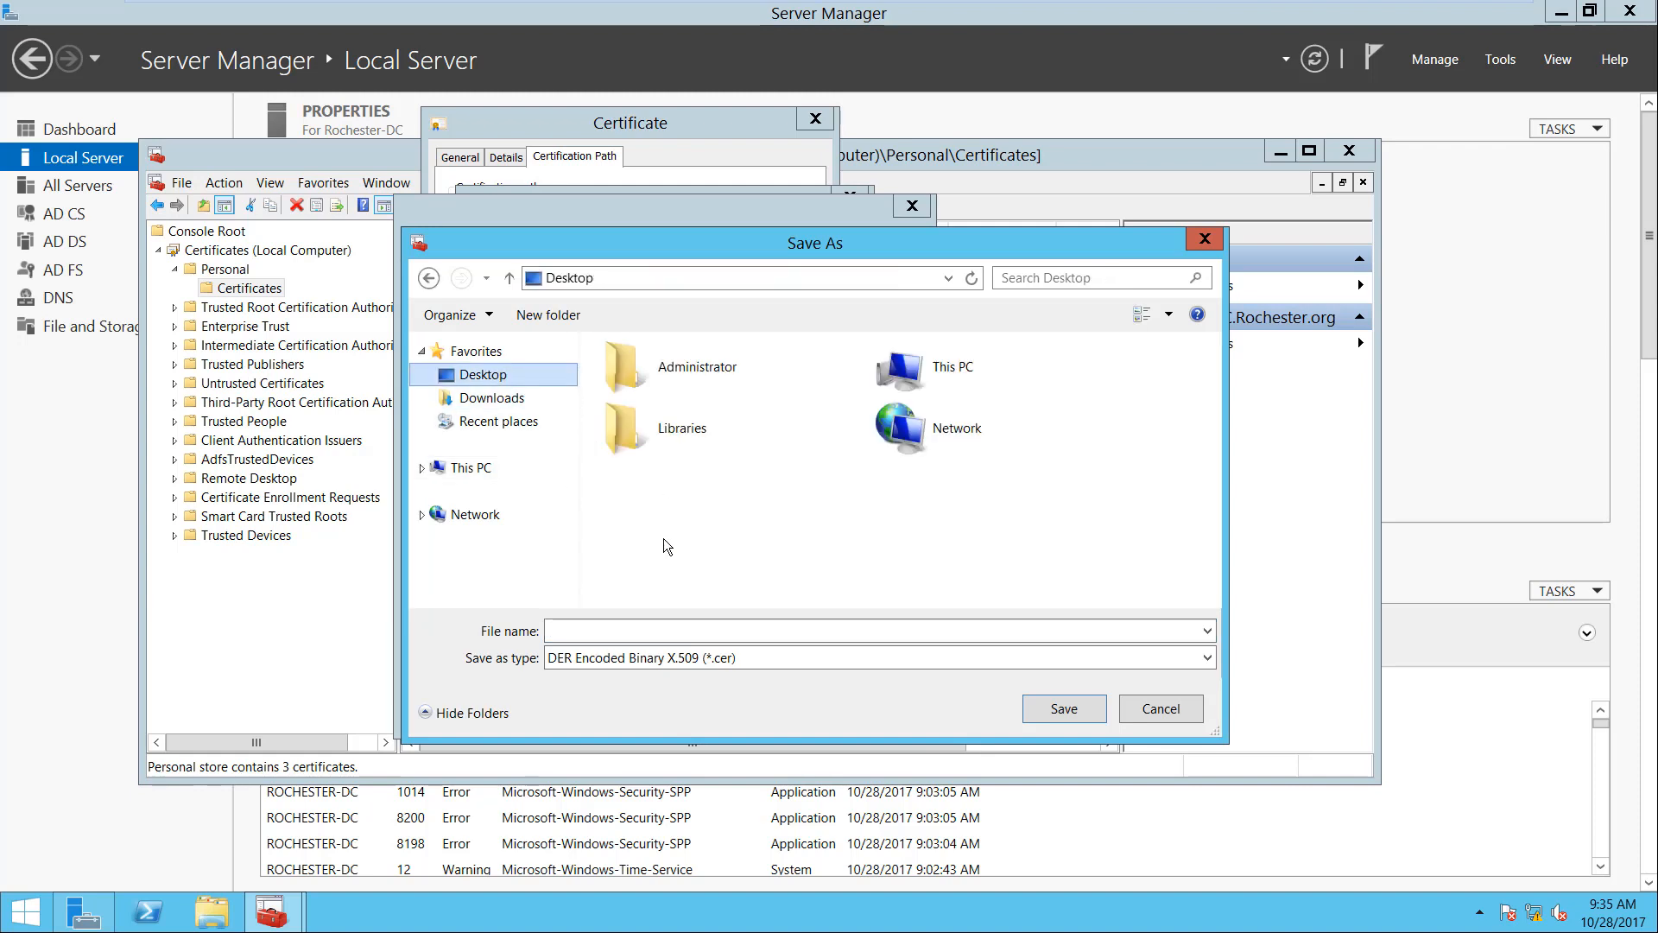
click(645, 632)
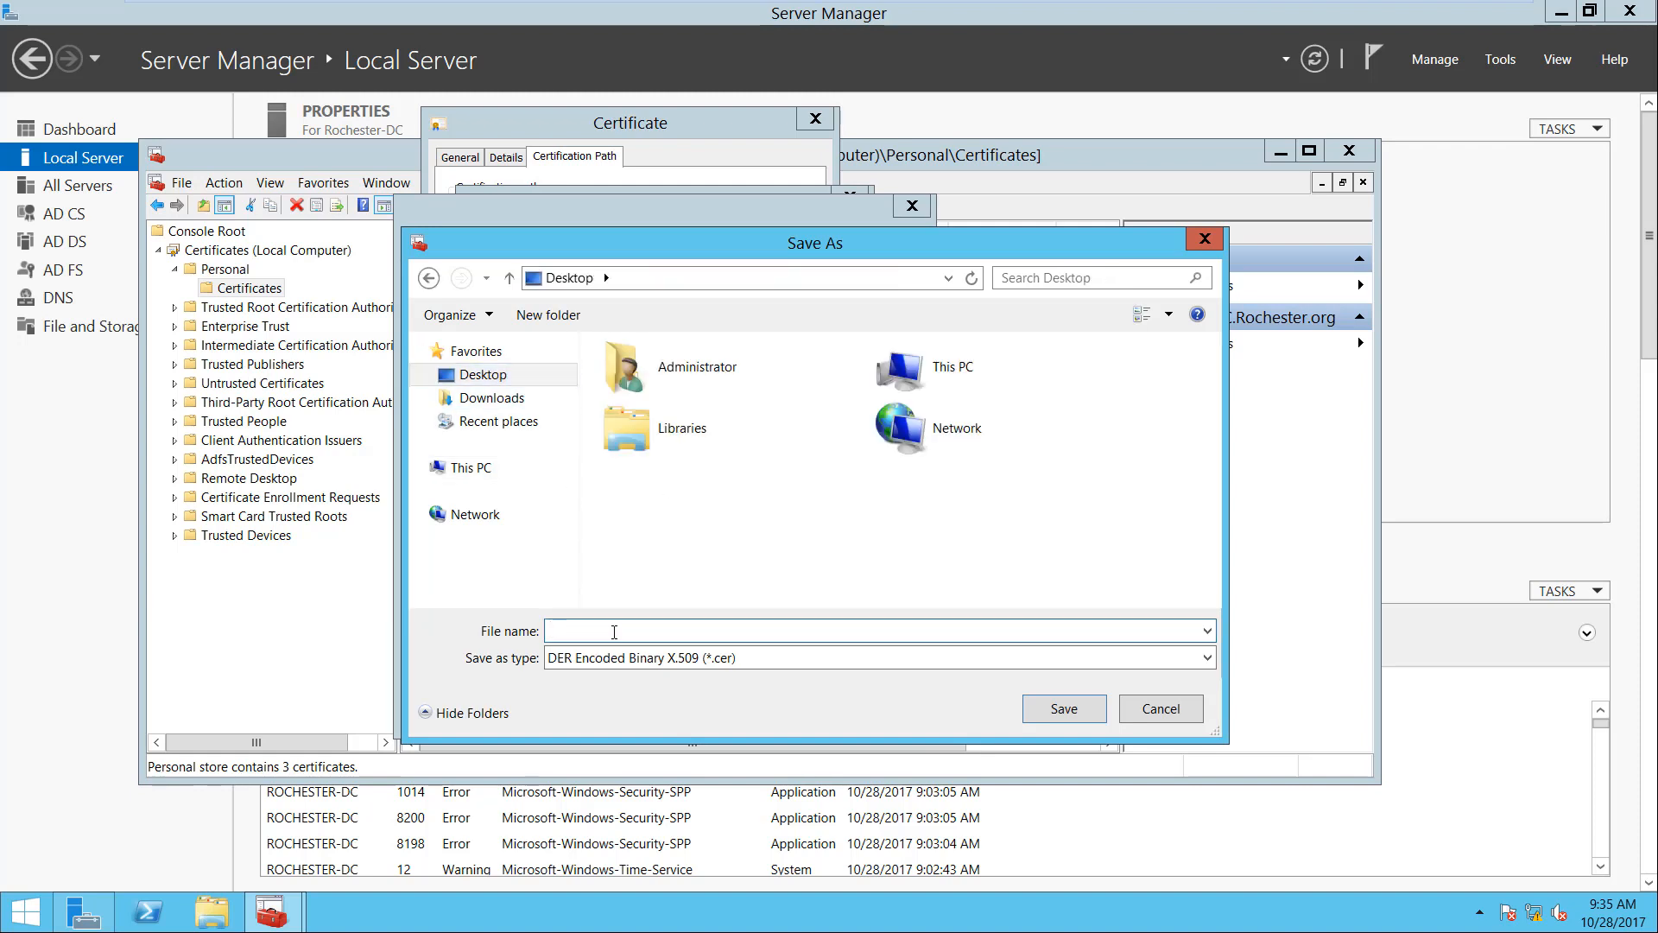
text(Rochester Cert)
click(1058, 708)
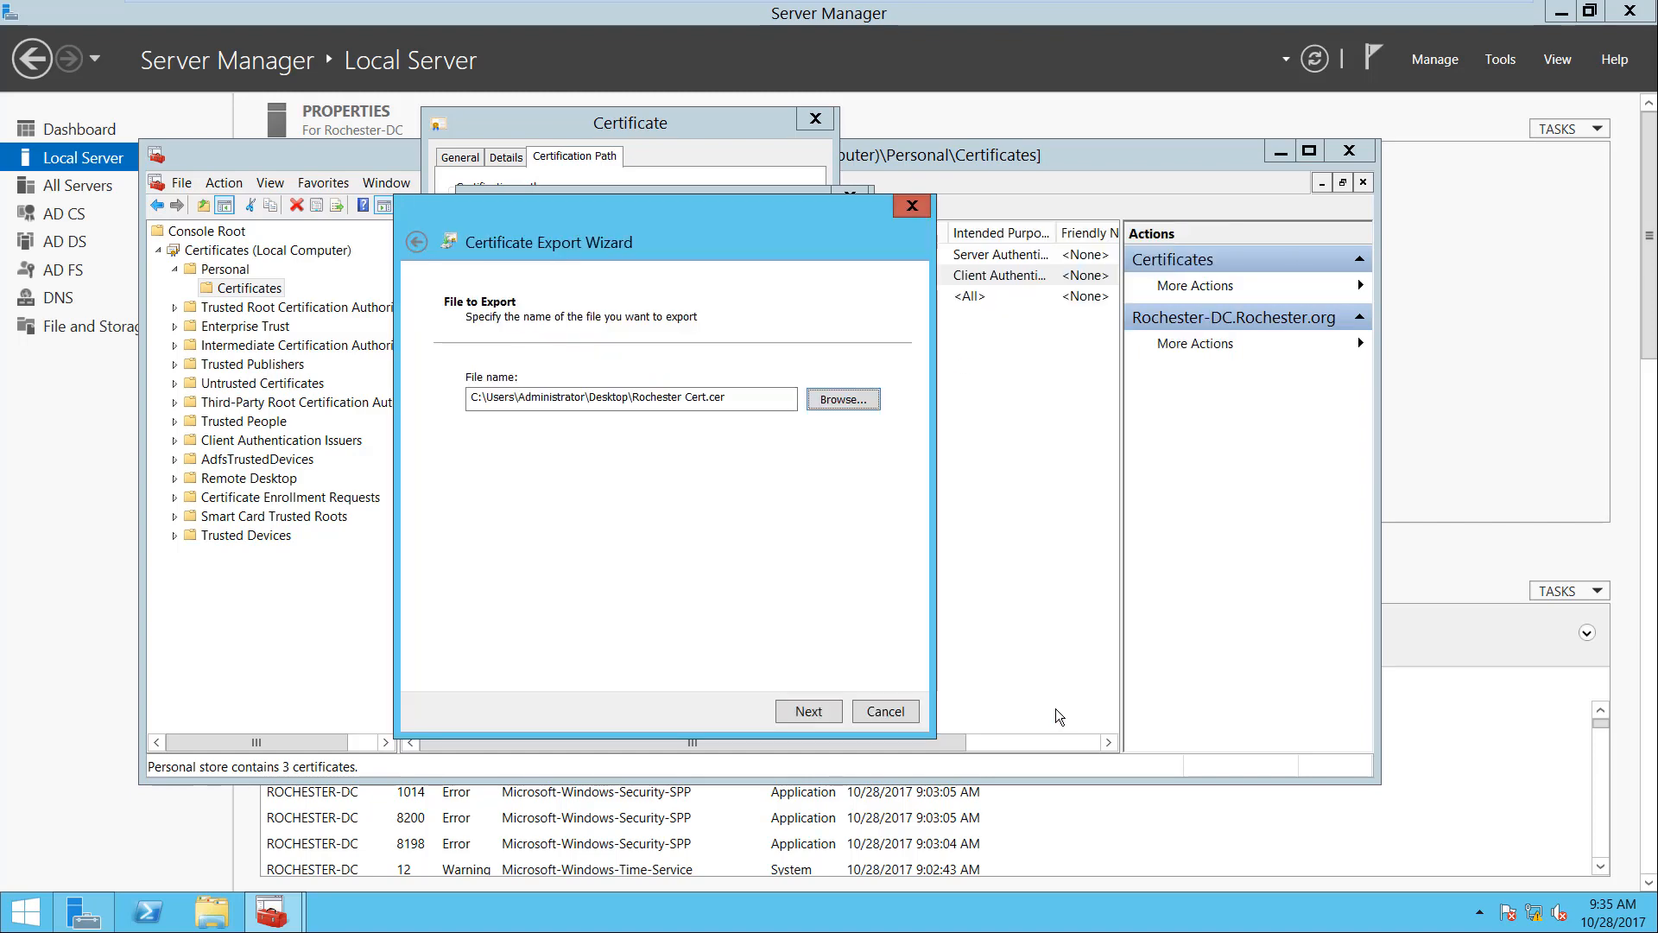
click(810, 712)
click(812, 714)
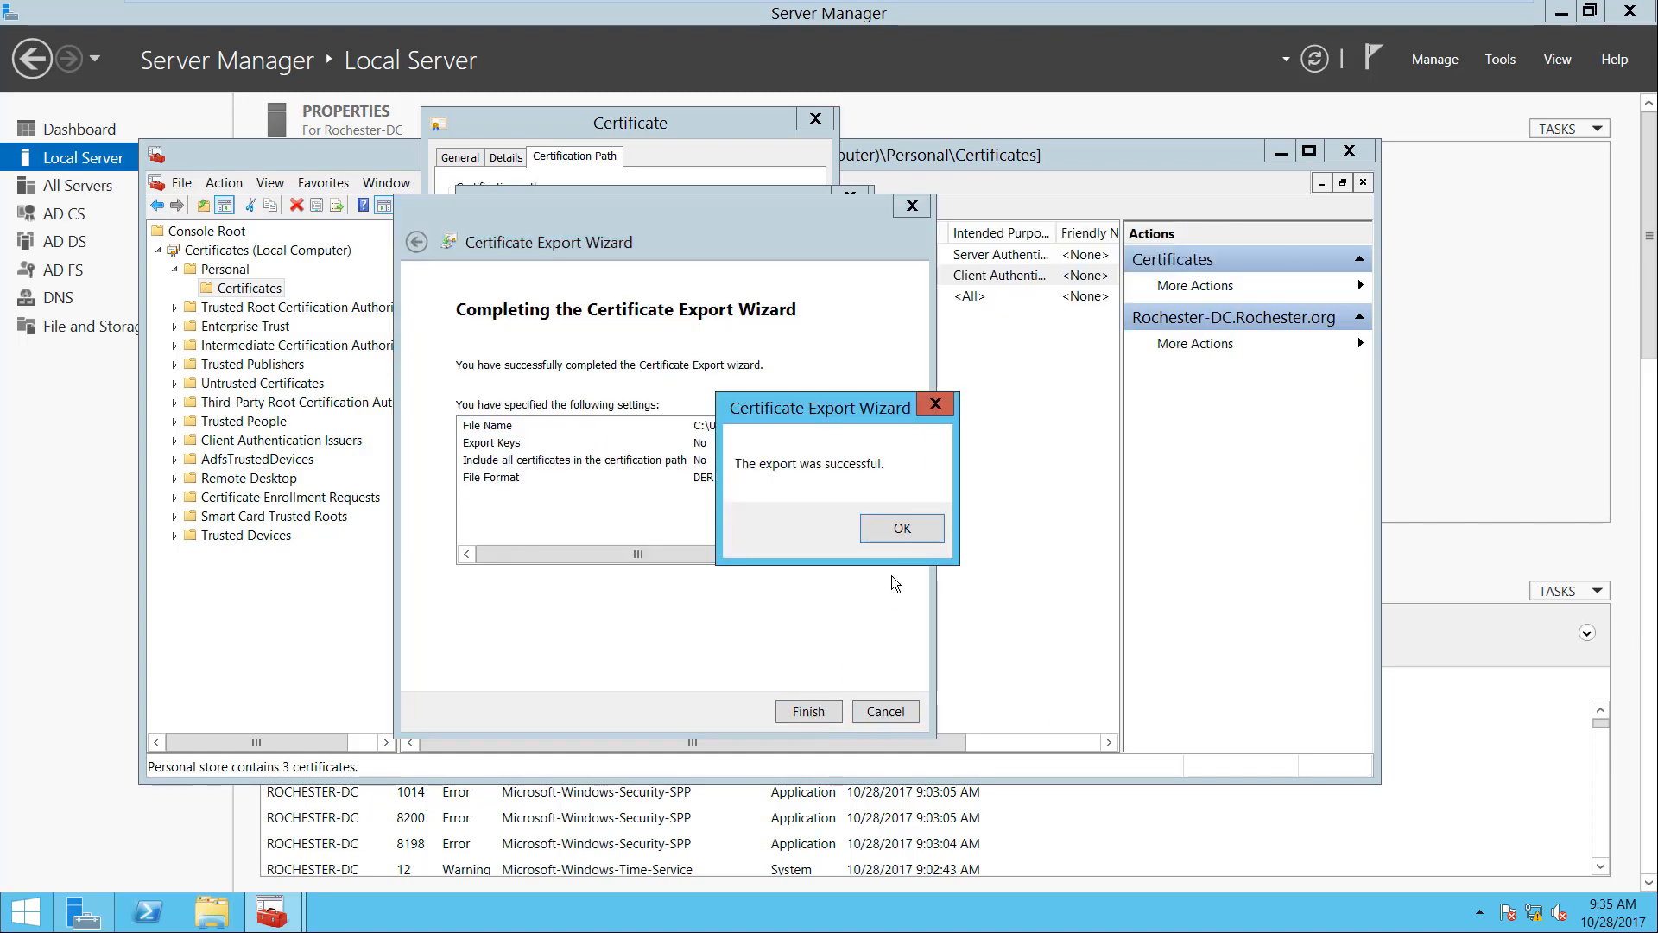
click(914, 534)
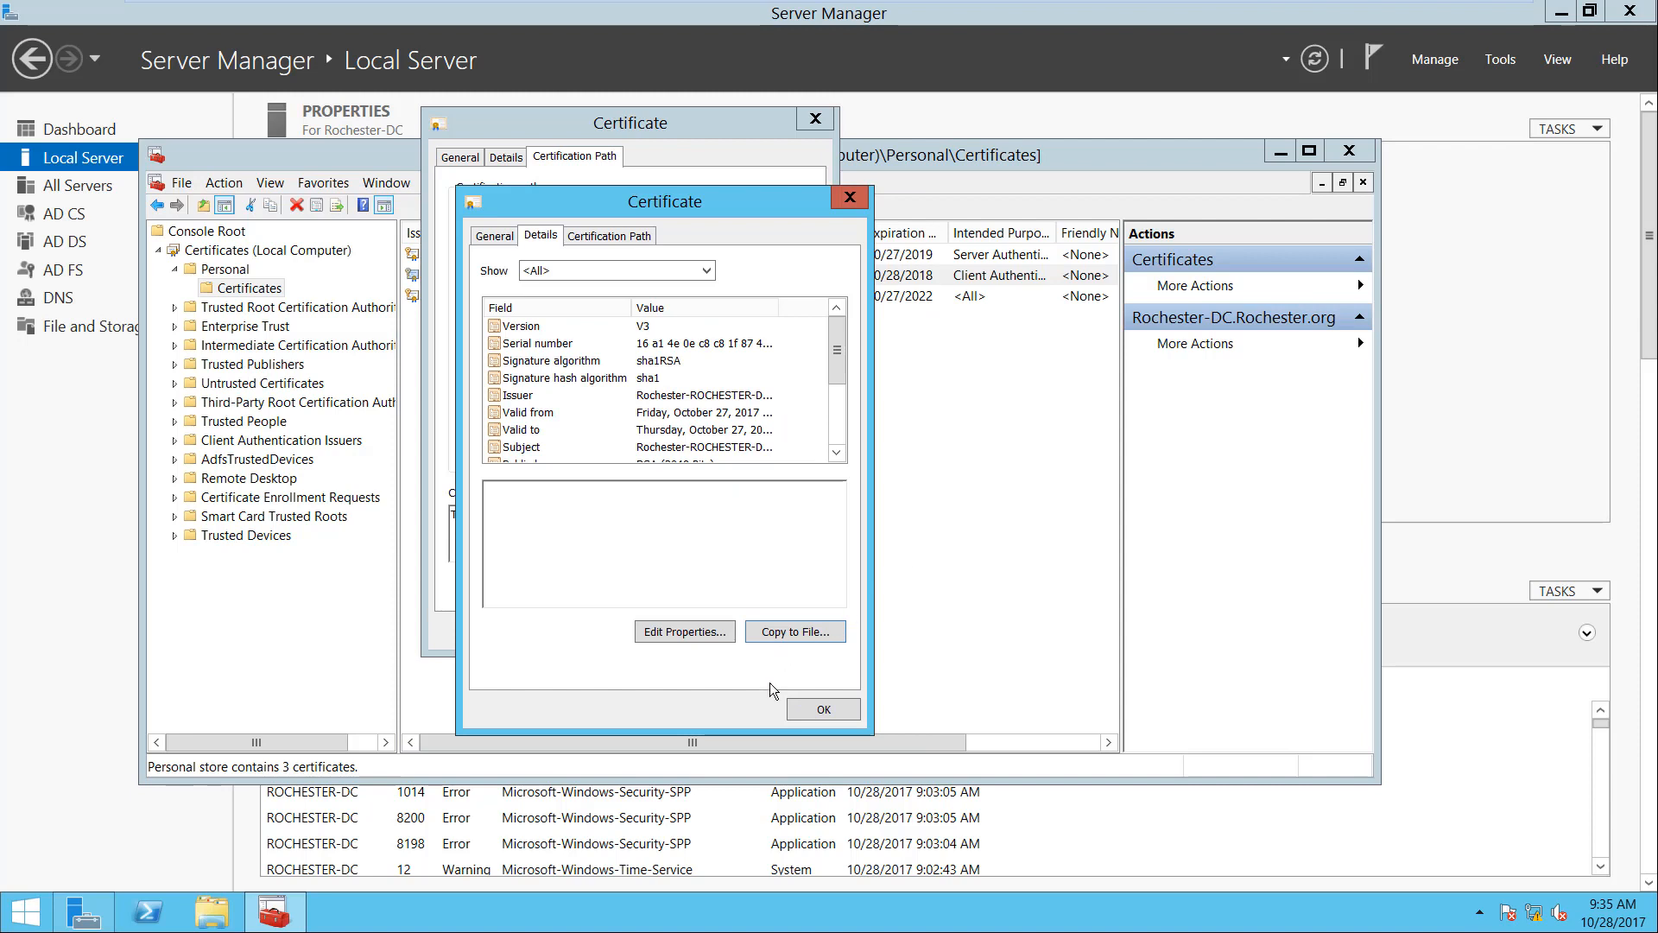
Review the root CA certificate's general information and close both certificate windows
click(489, 238)
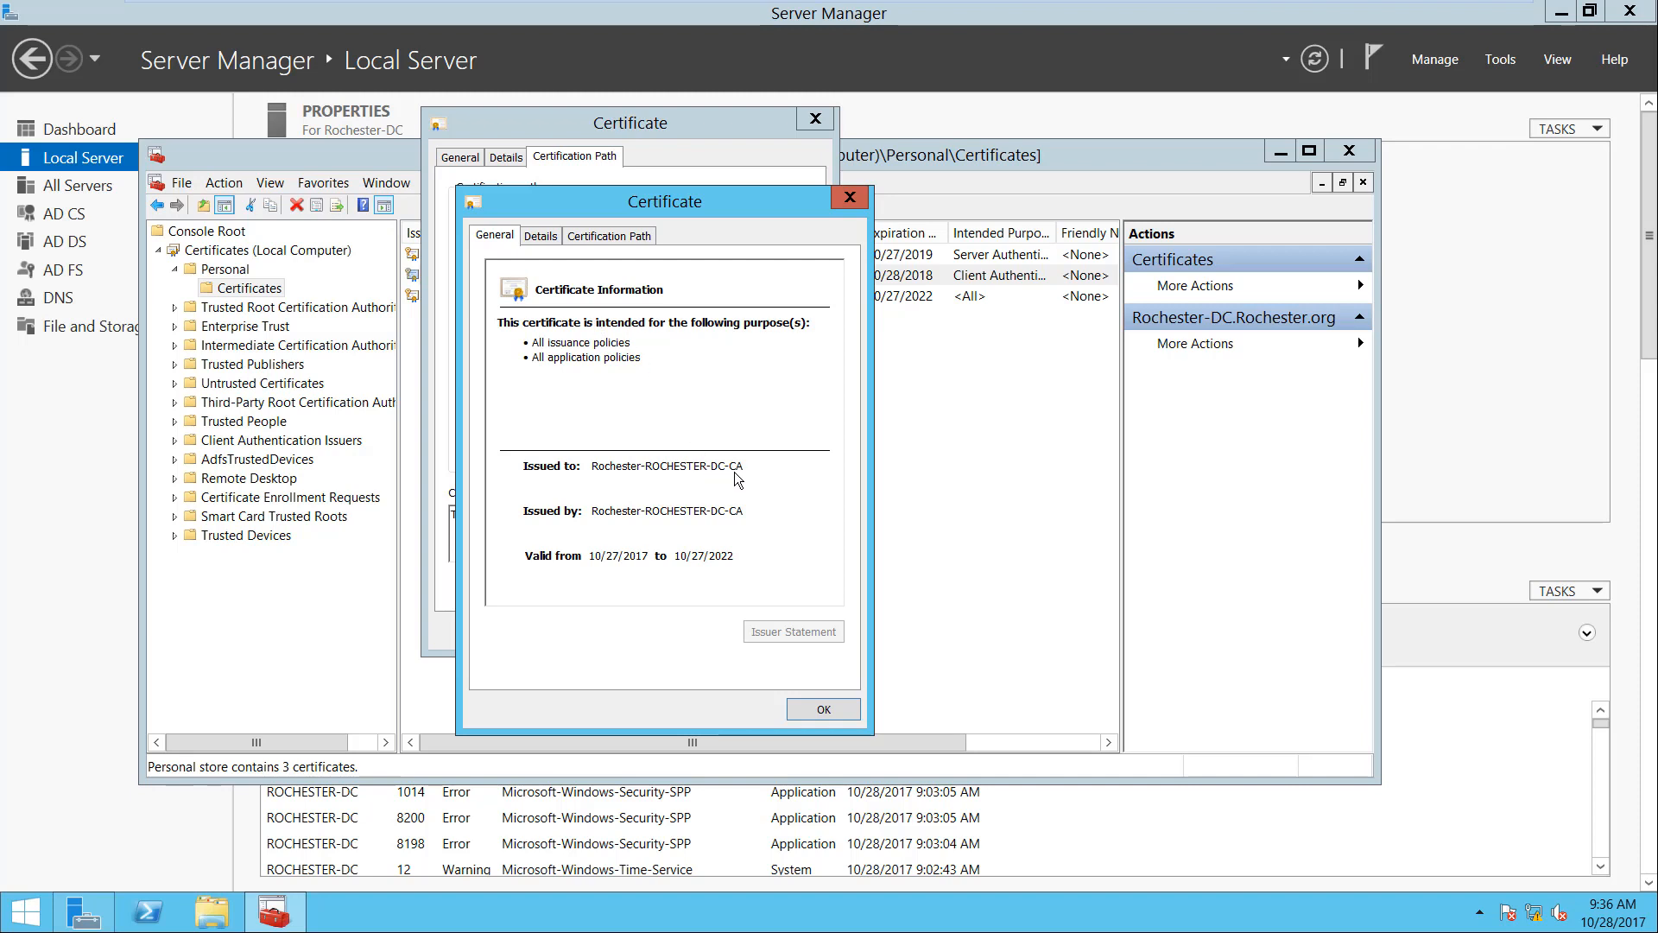
click(823, 710)
click(551, 224)
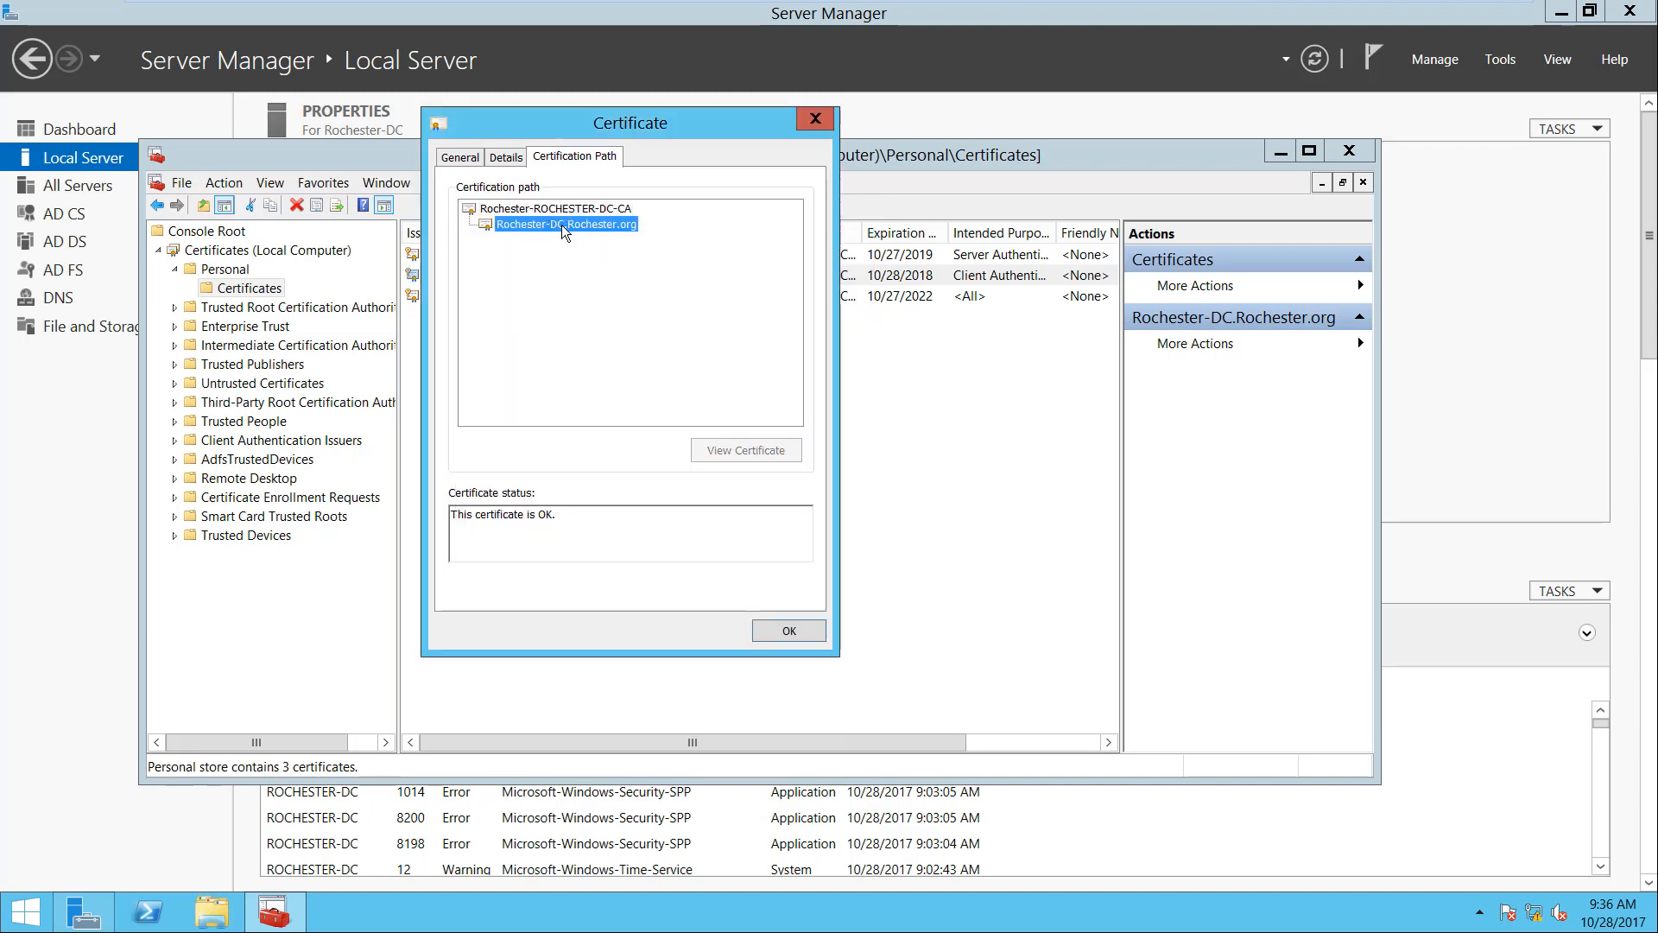
click(770, 630)
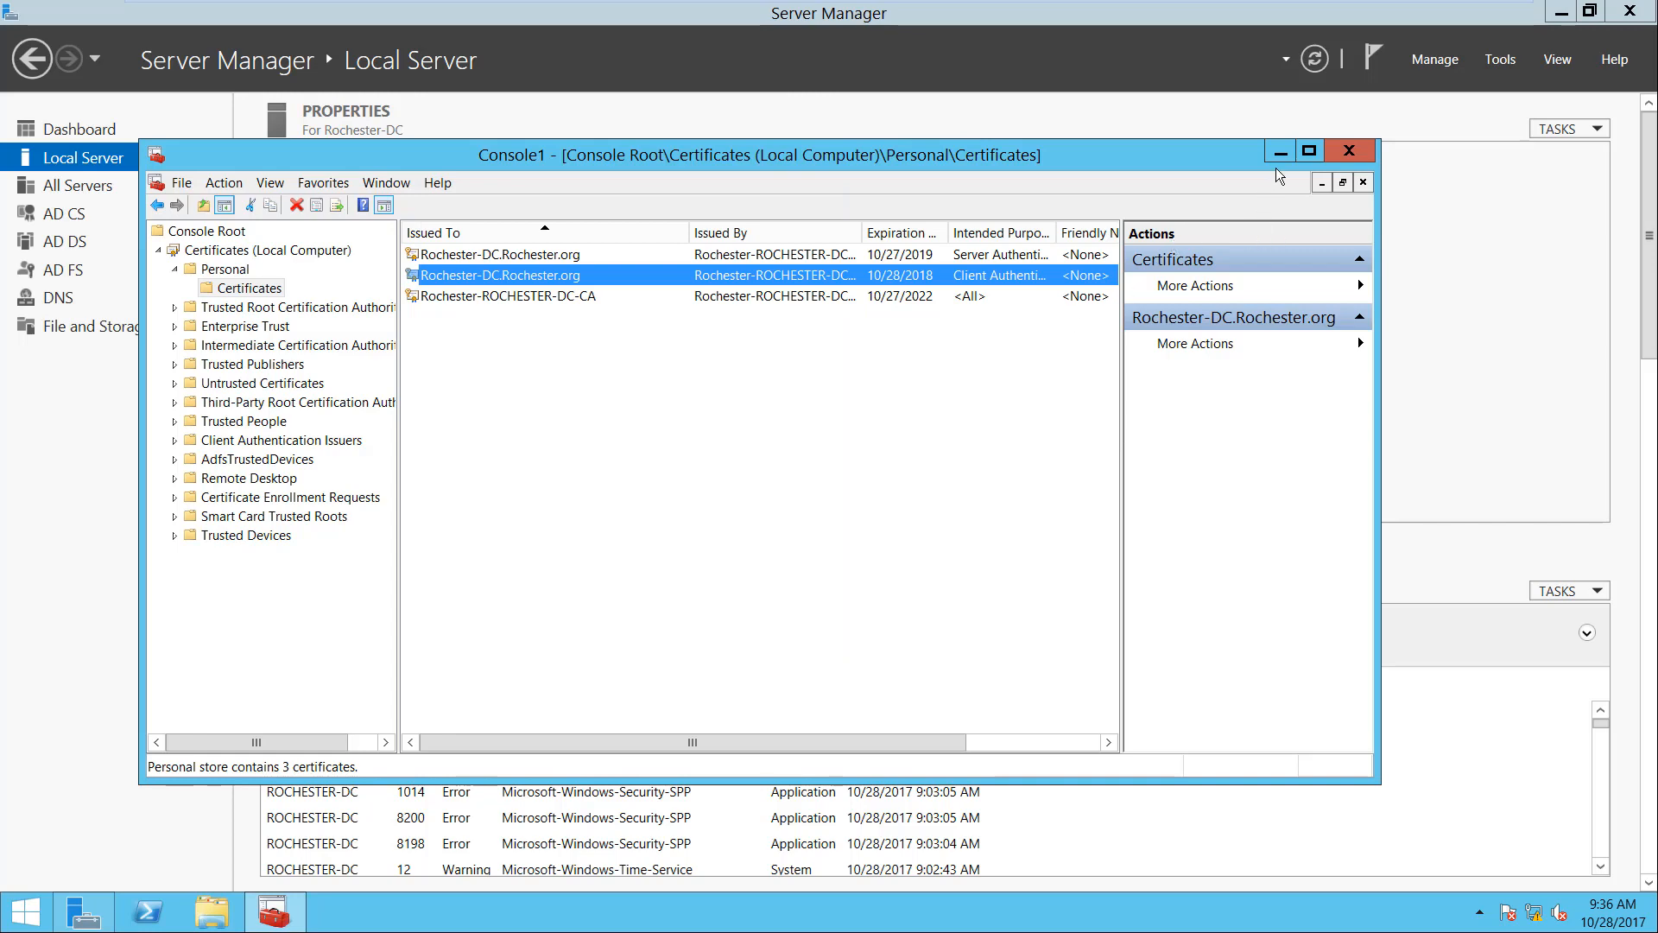
Minimize the certificates console and Server Manager, and take the Rochester-DC virtual machine out of full-screen mode
click(1279, 157)
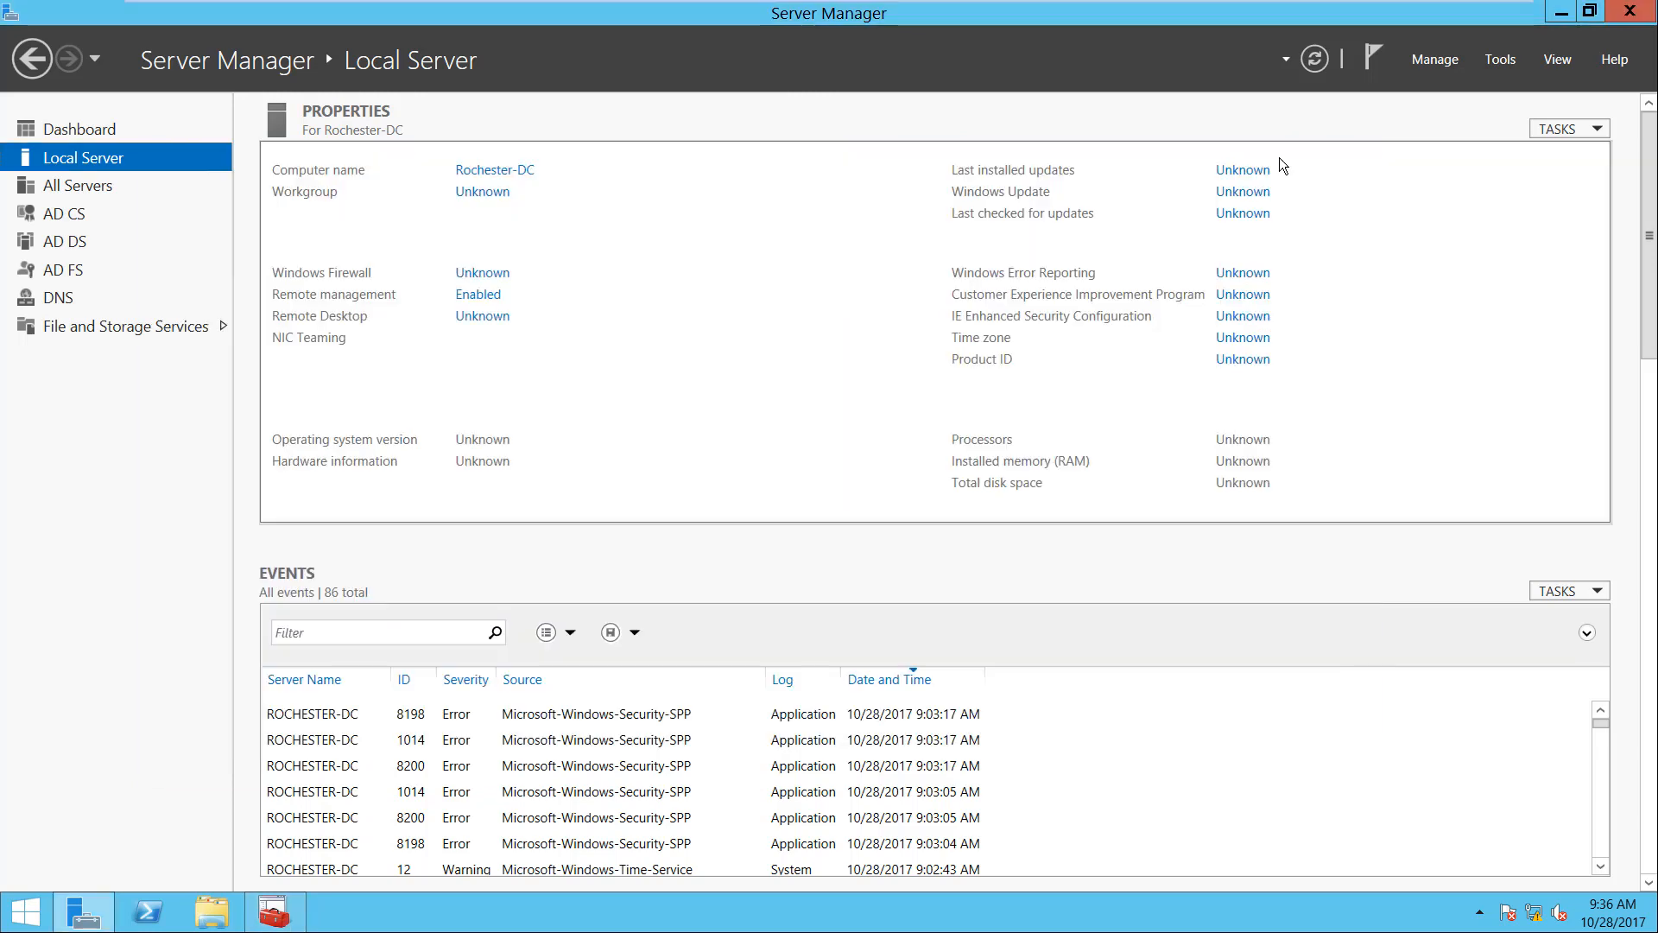
click(1562, 17)
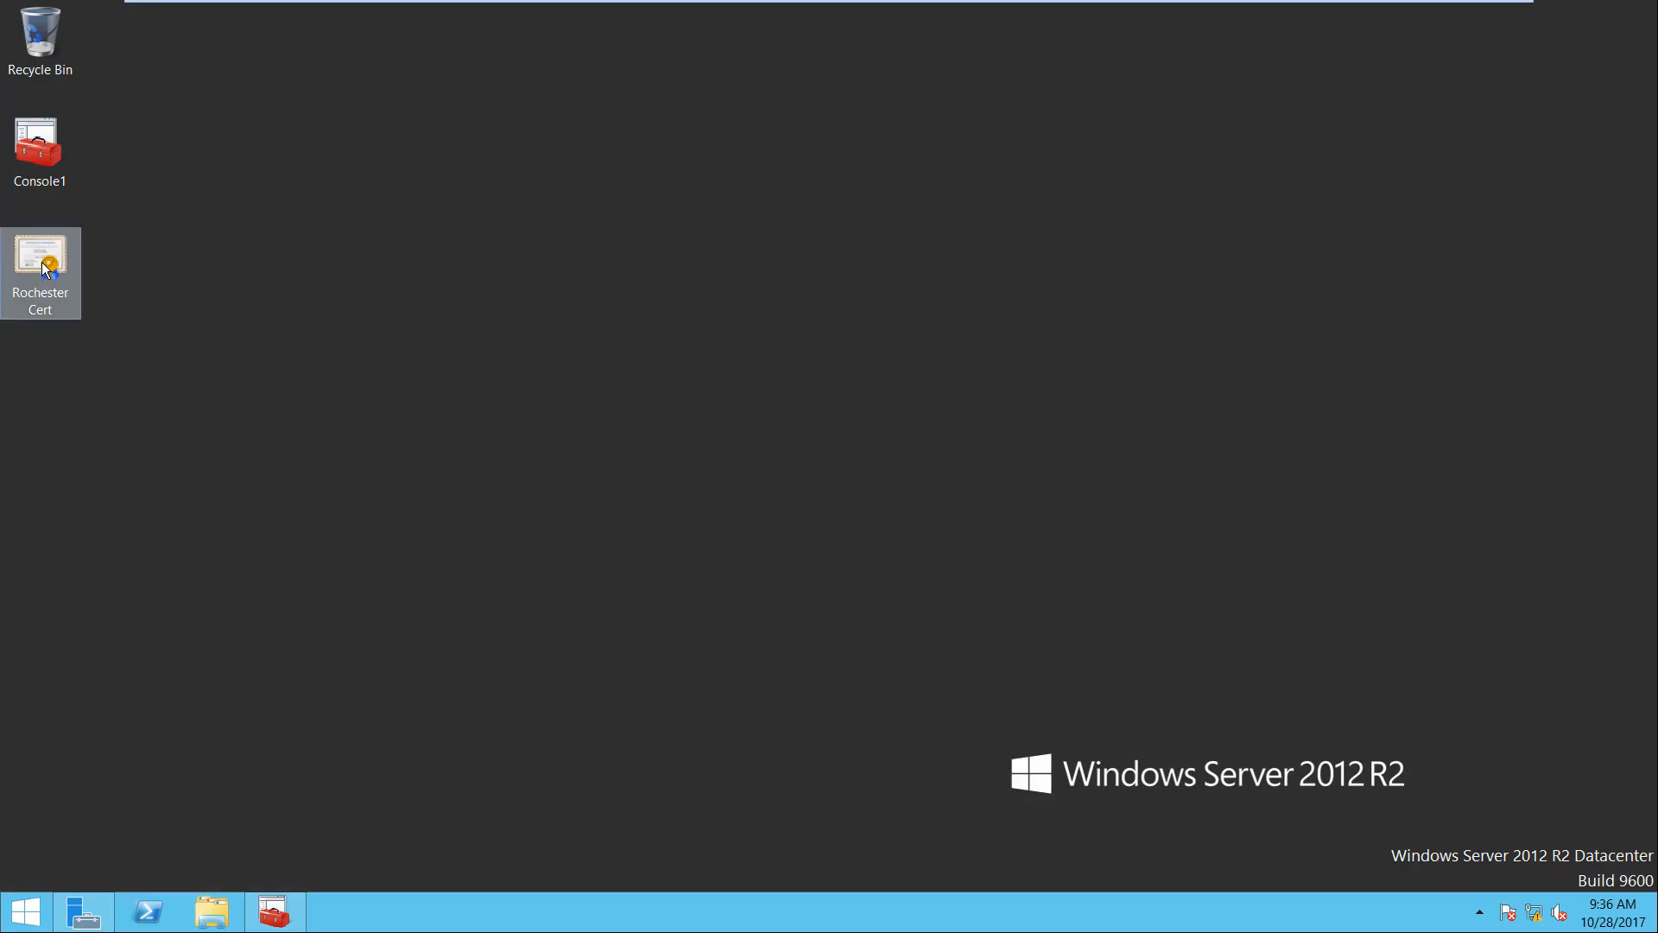
mouse_move(1399, 4)
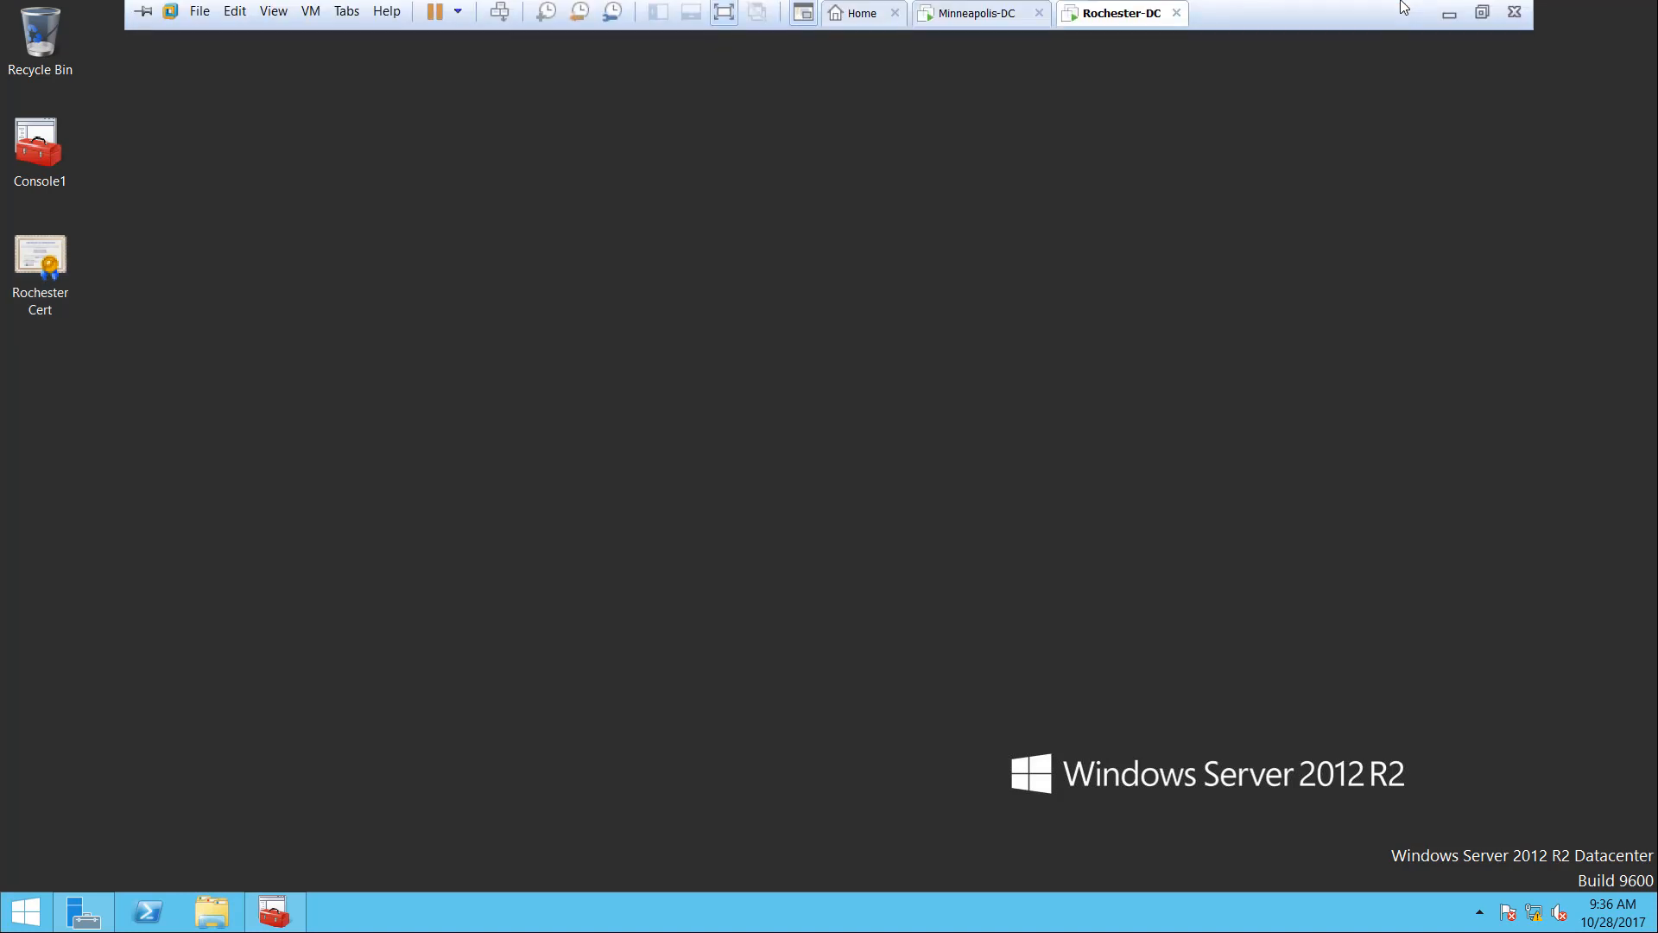
click(1482, 15)
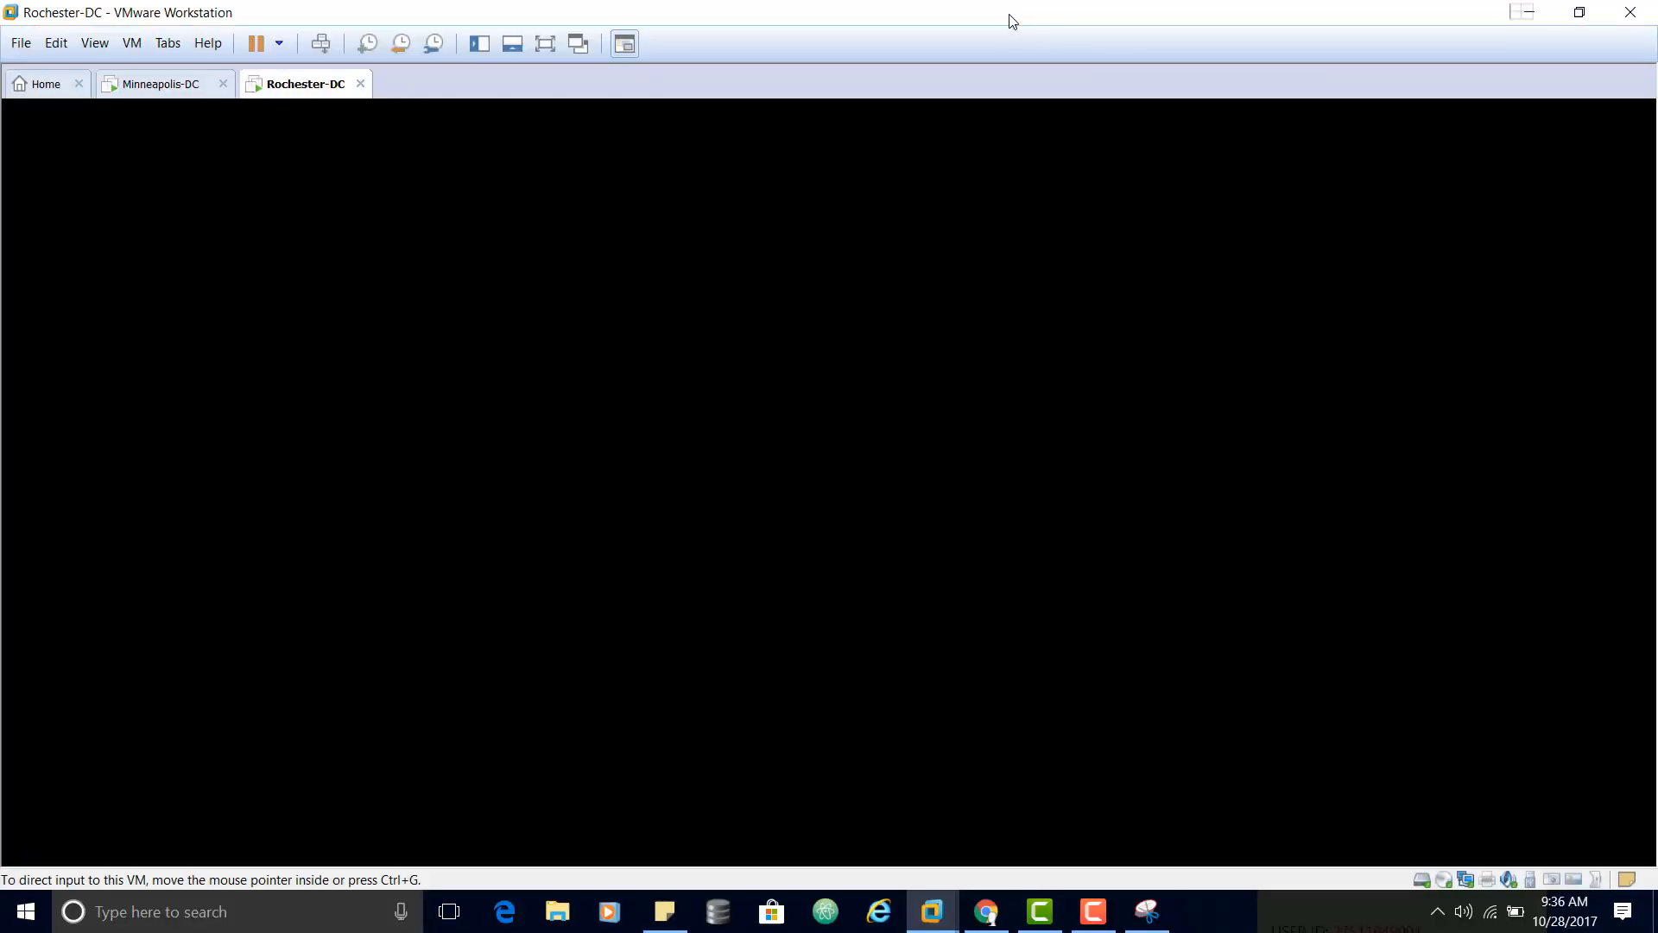
Copy the Rochester Cert file from the Rochester-DC virtual machine's desktop and paste it onto the host computer's desktop
drag(1010, 14, 1165, 138)
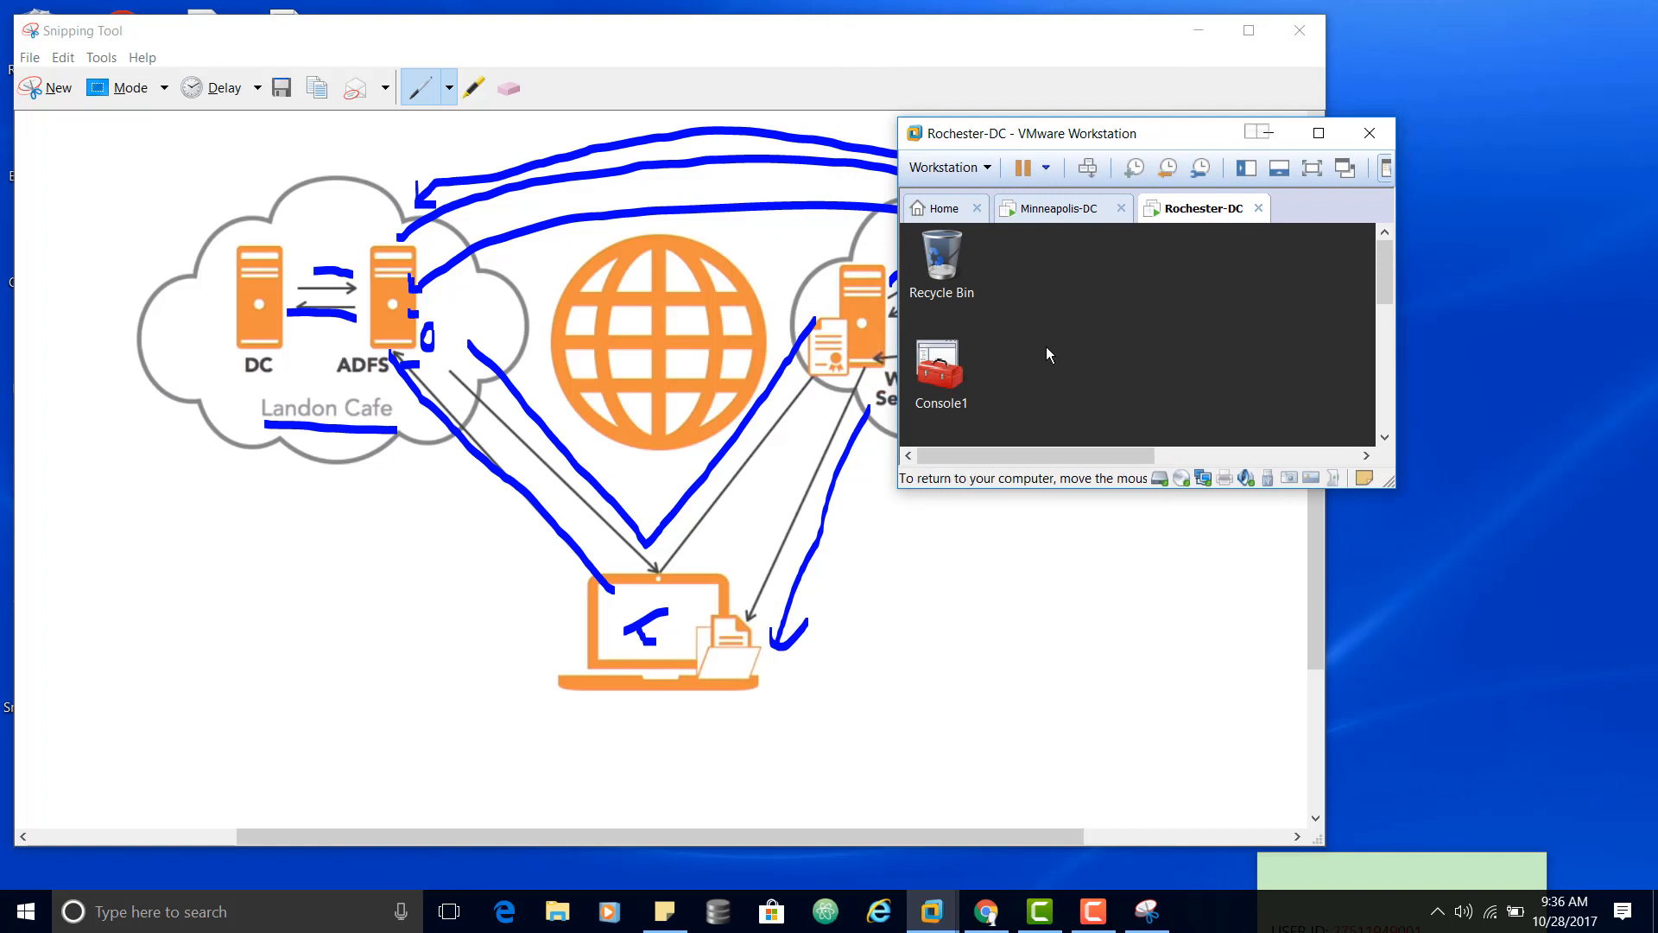
click(1321, 132)
click(444, 401)
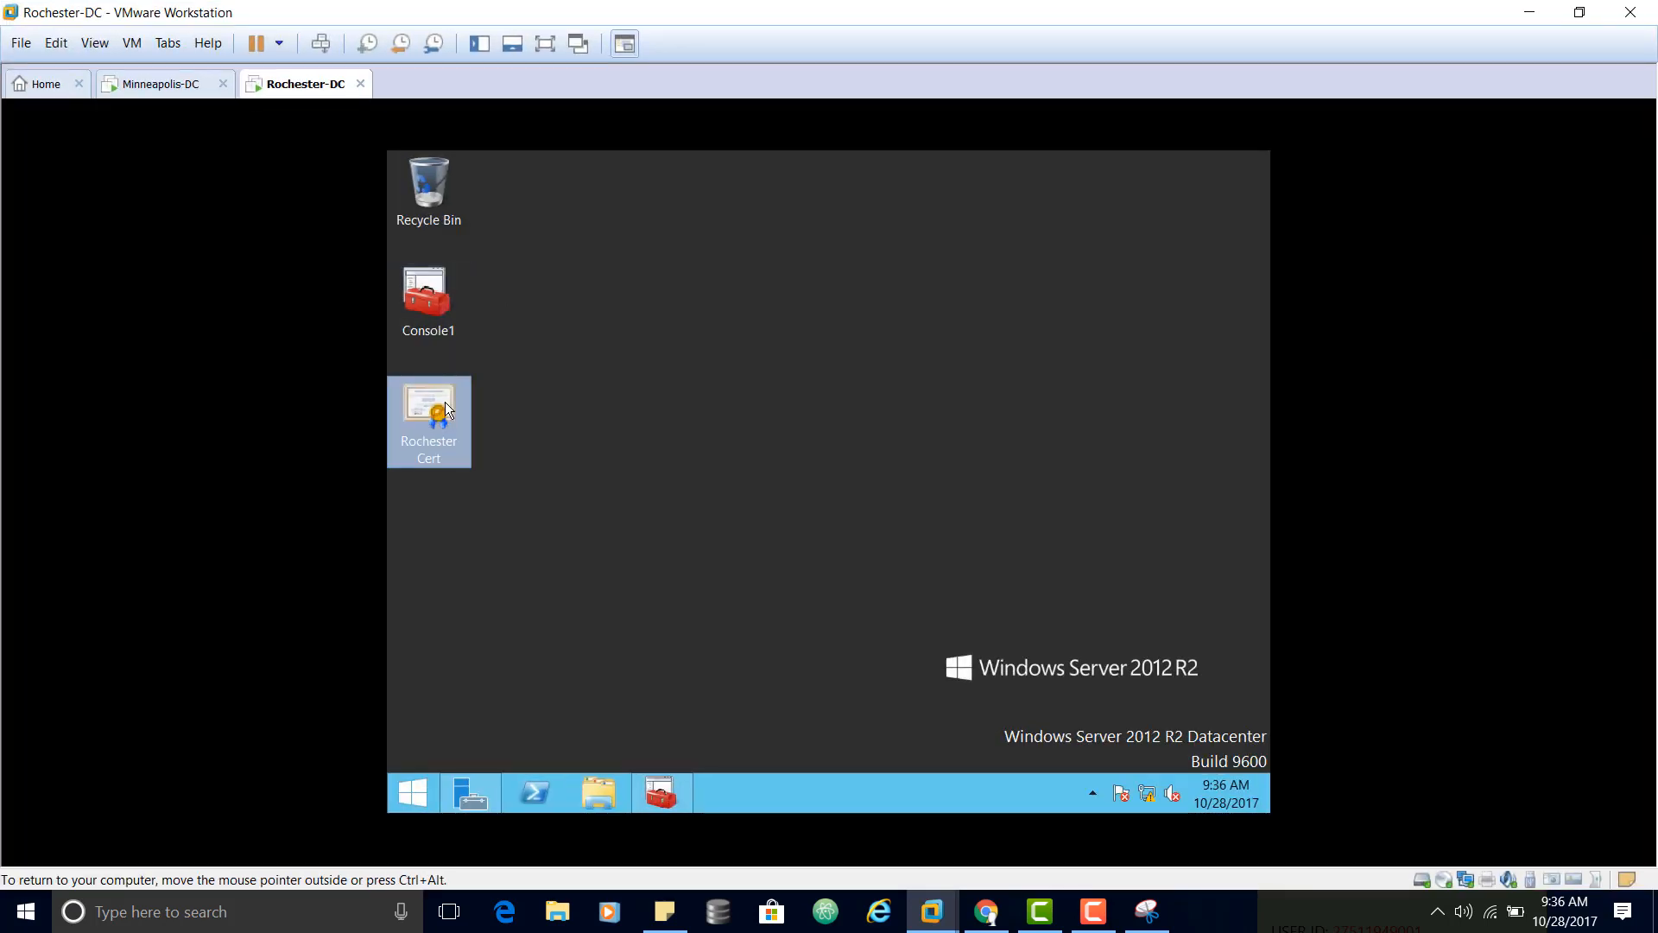
right_click(444, 402)
click(520, 568)
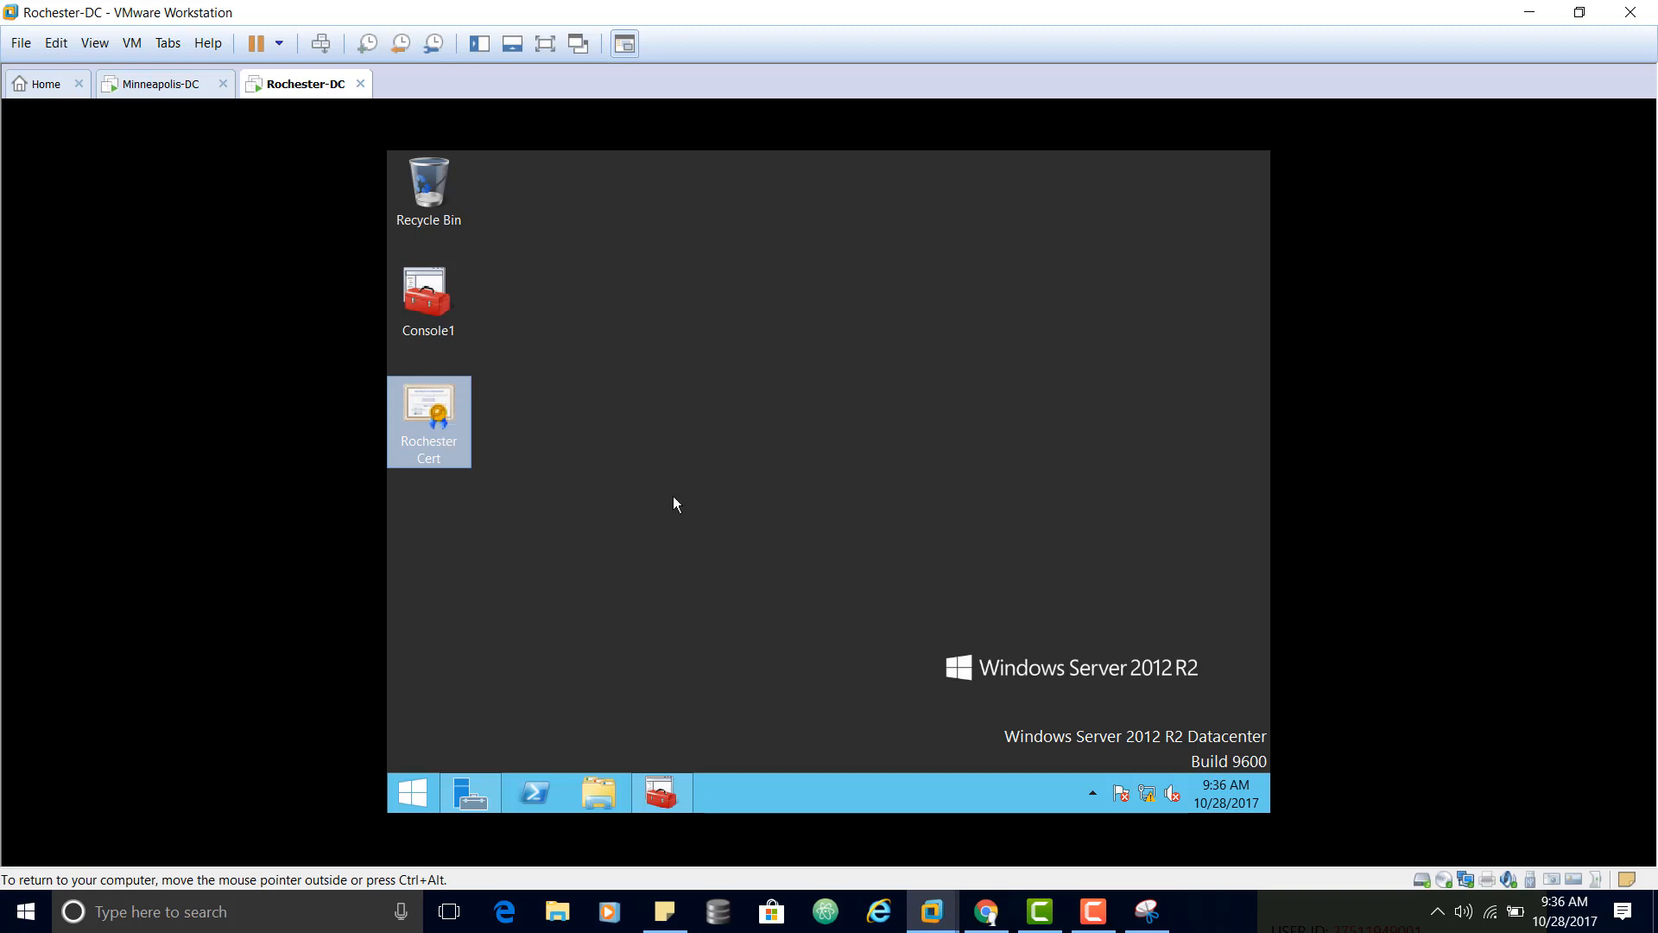
click(1579, 12)
drag(1300, 10, 862, 94)
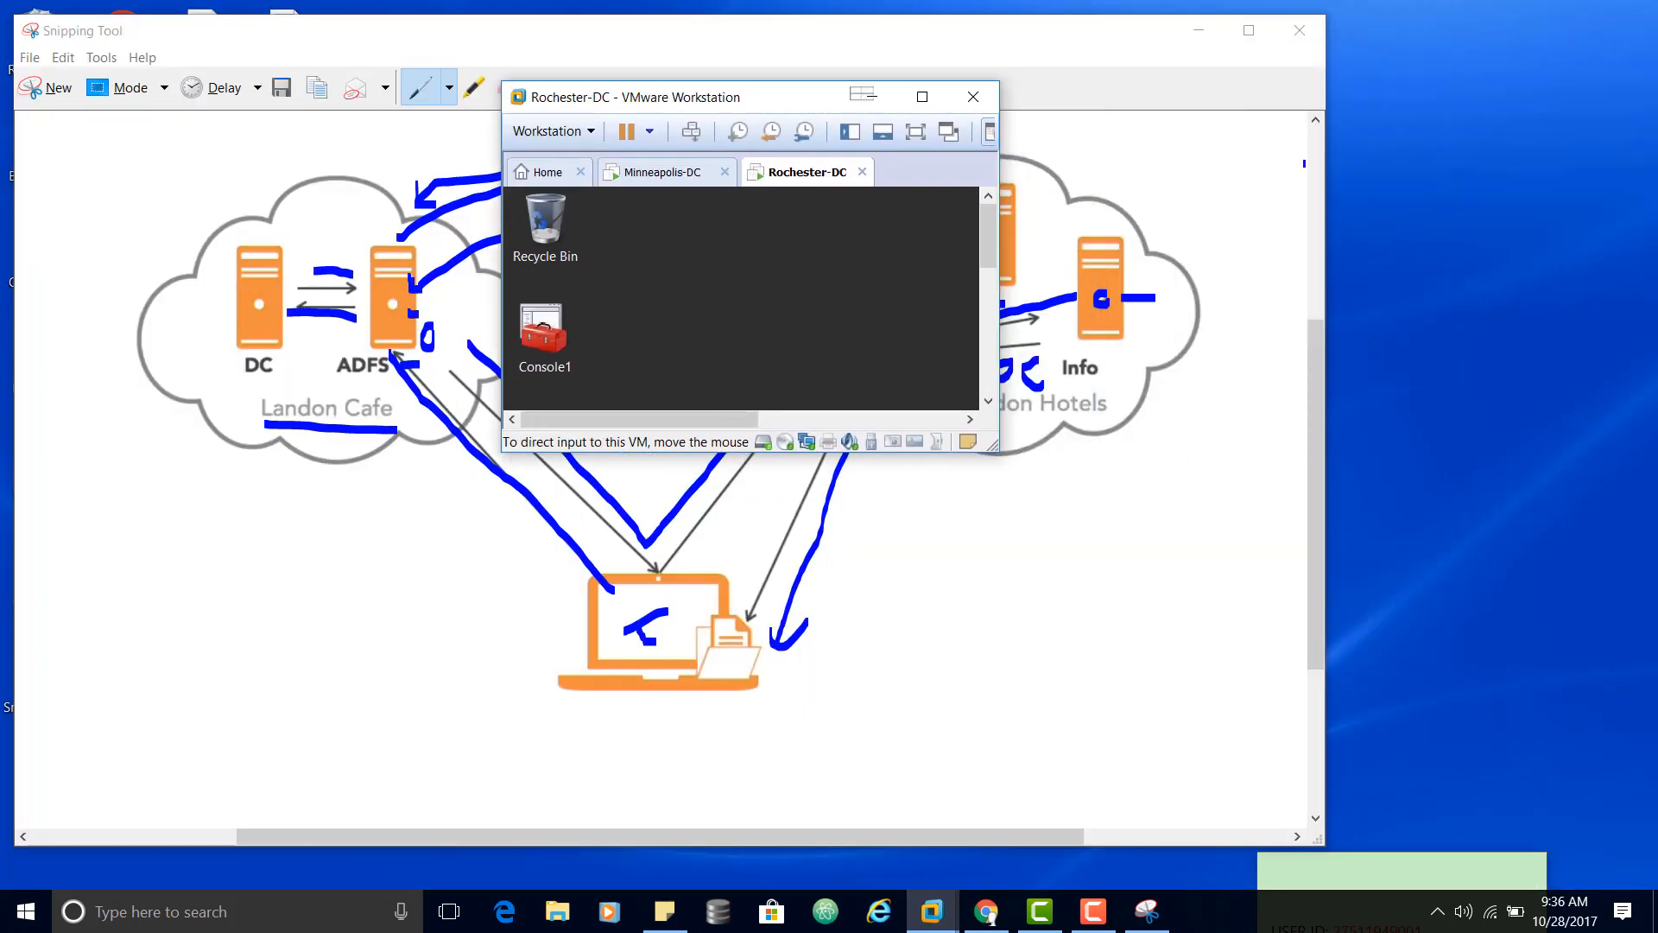
click(1198, 30)
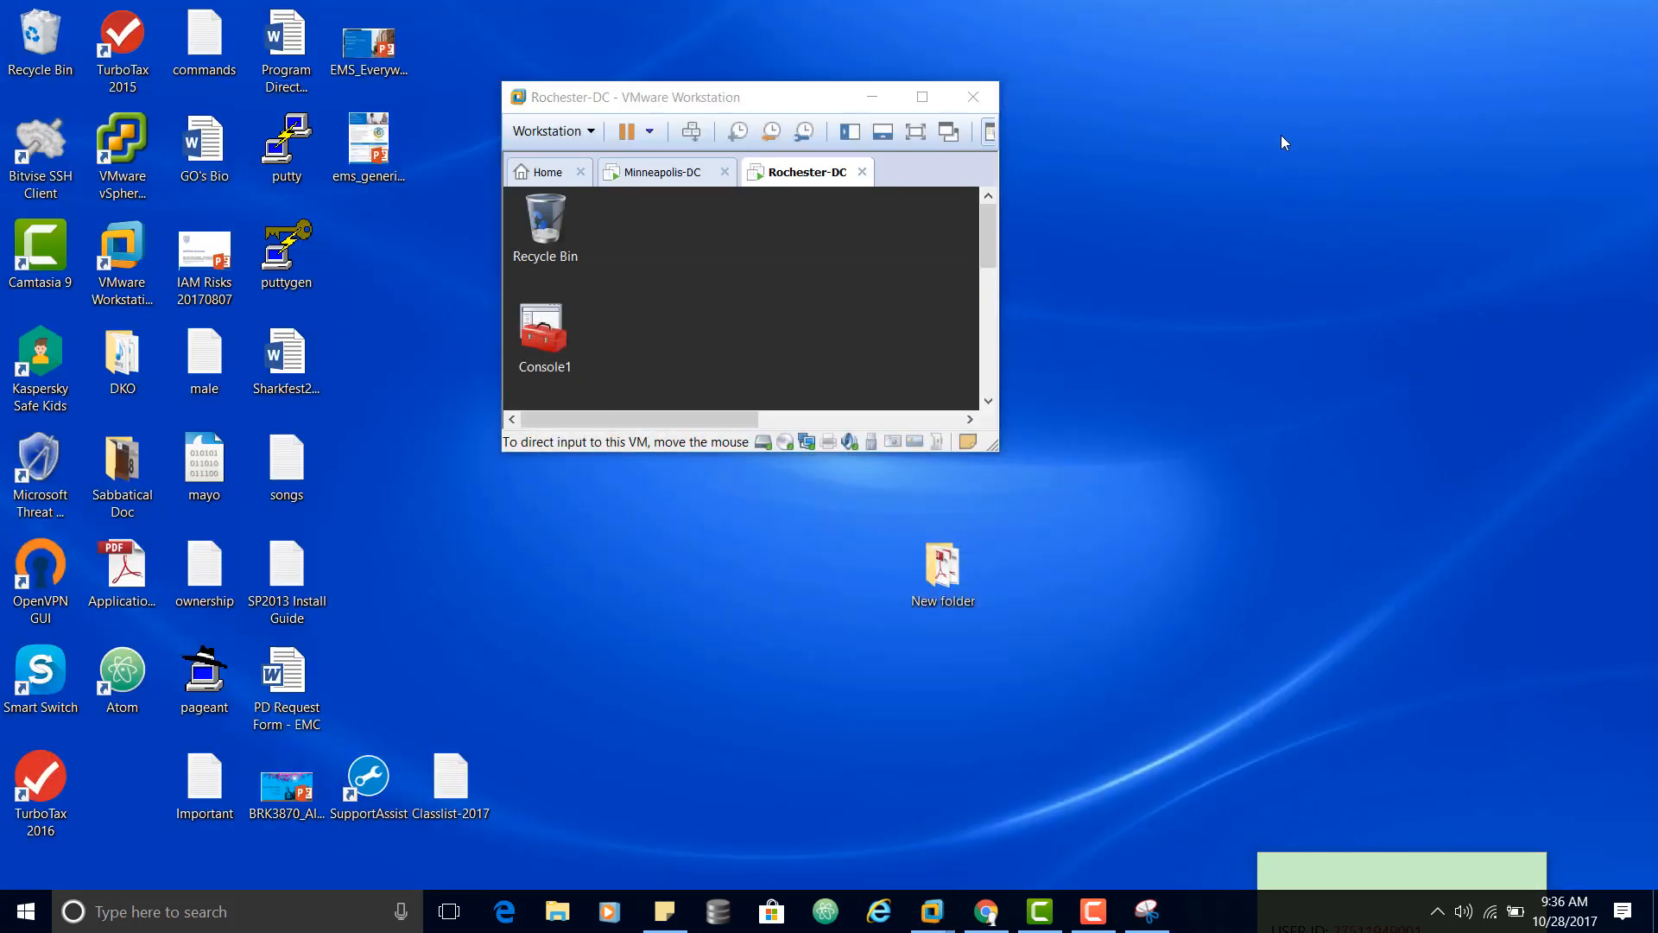
right_click(1282, 134)
click(1334, 232)
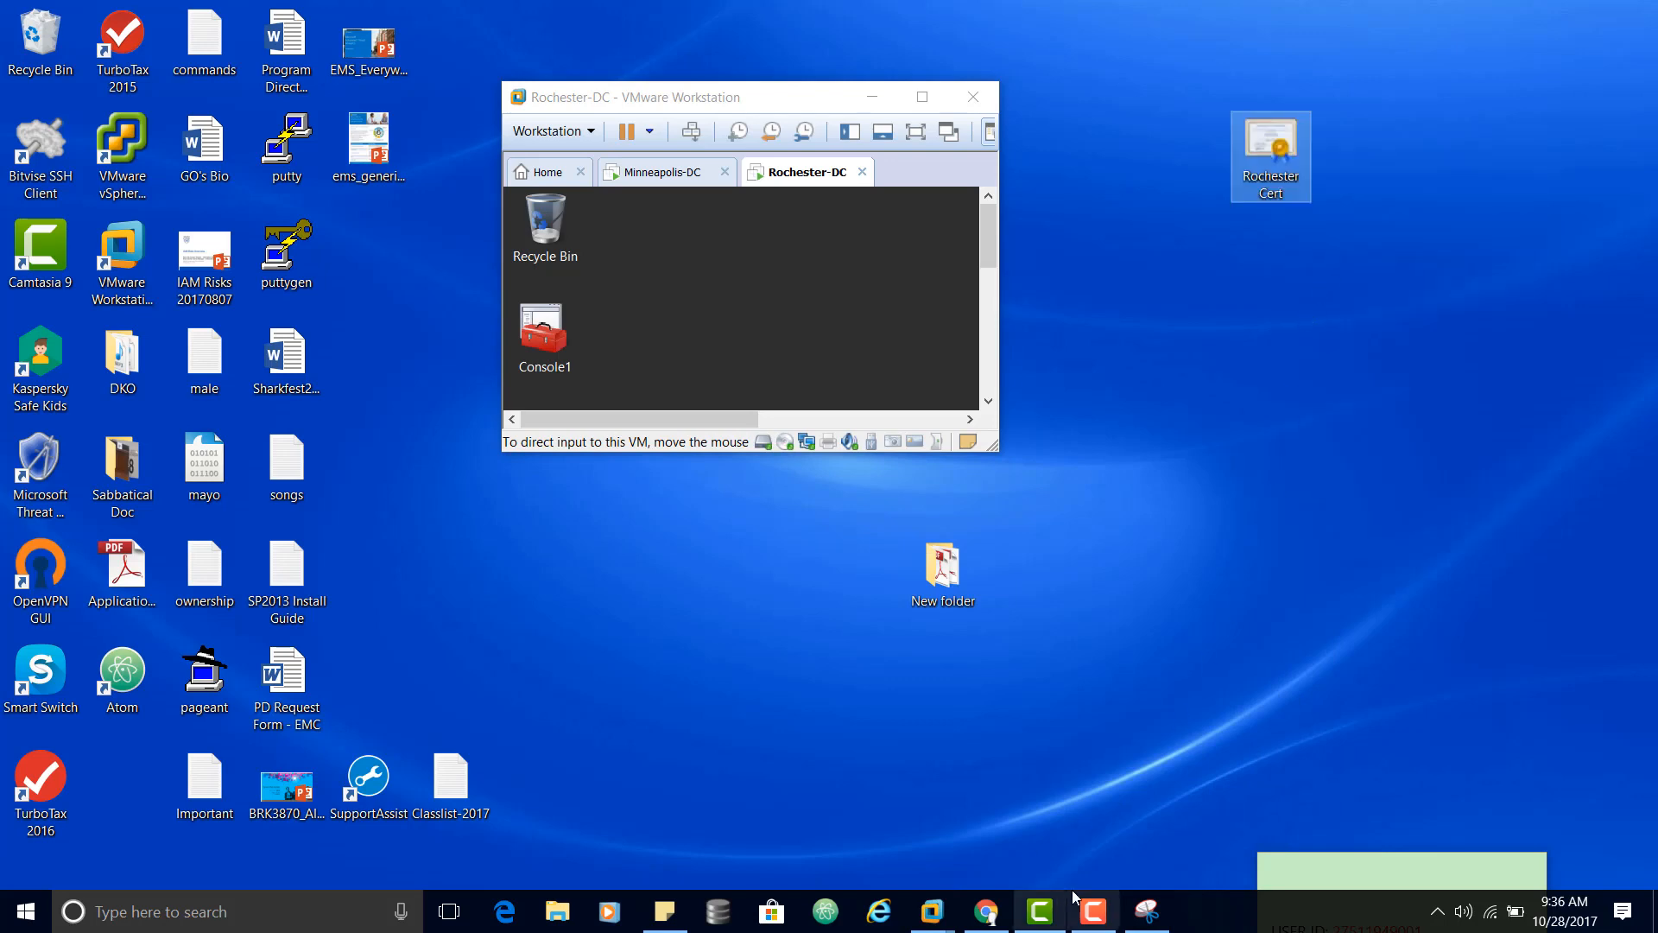
Move the Snipping Tool diagram aside, switch to the Minneapolis-DC virtual machine and keep its window clear of the Rochester Cert file
click(1147, 911)
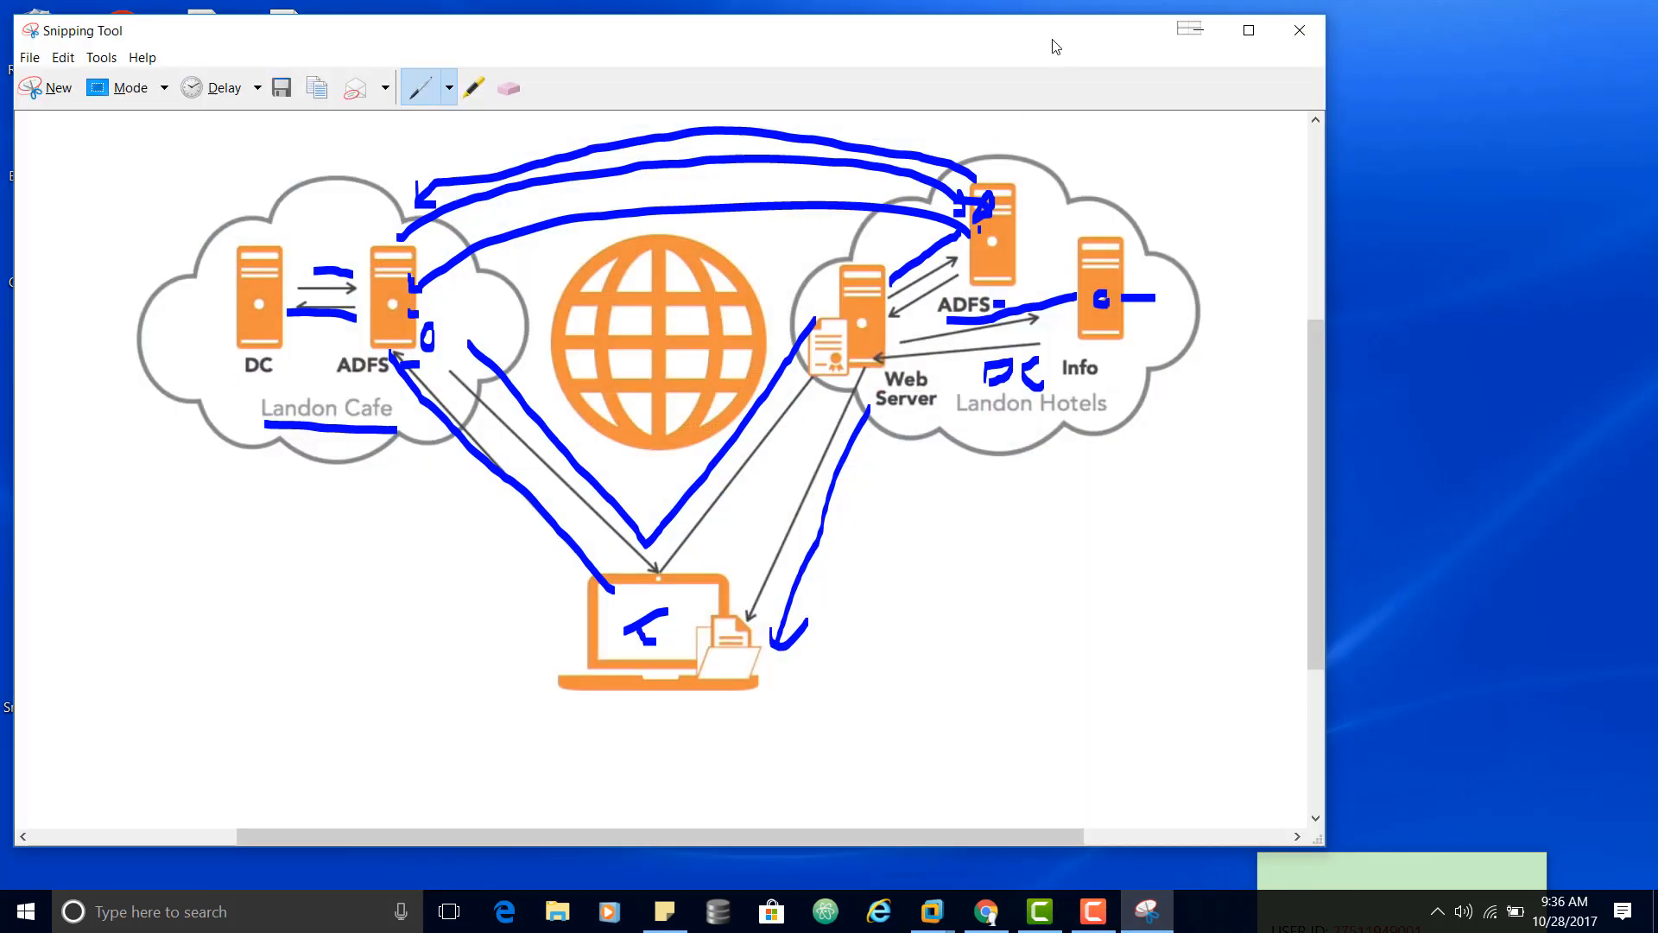
drag(1050, 43, 171, 32)
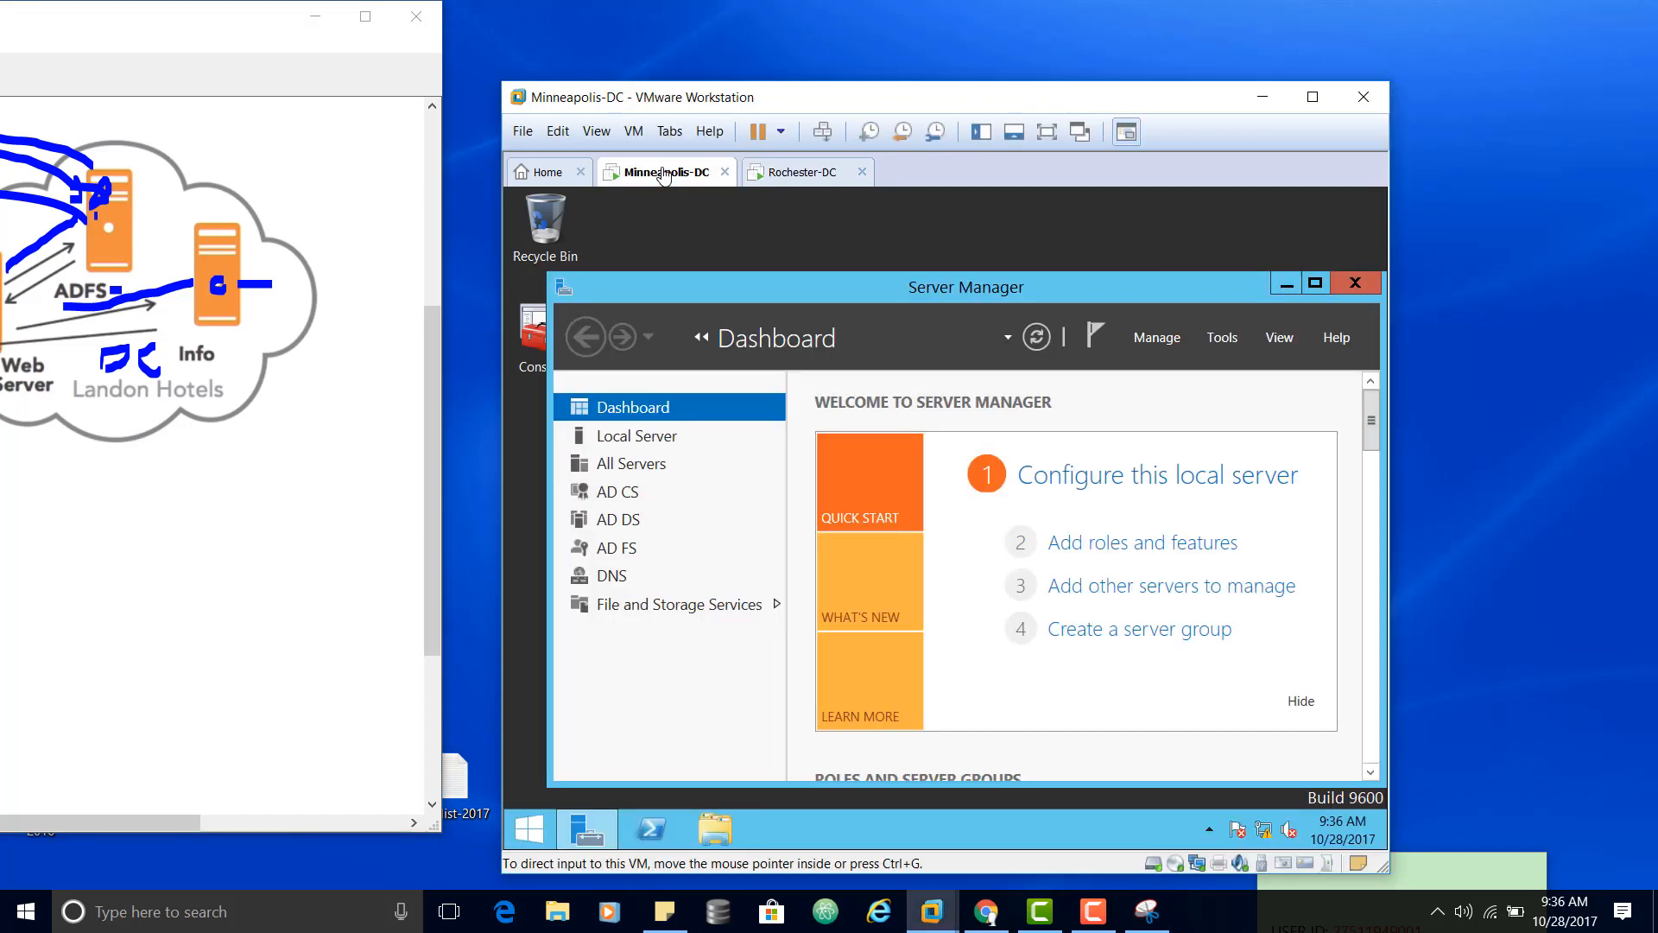
click(659, 171)
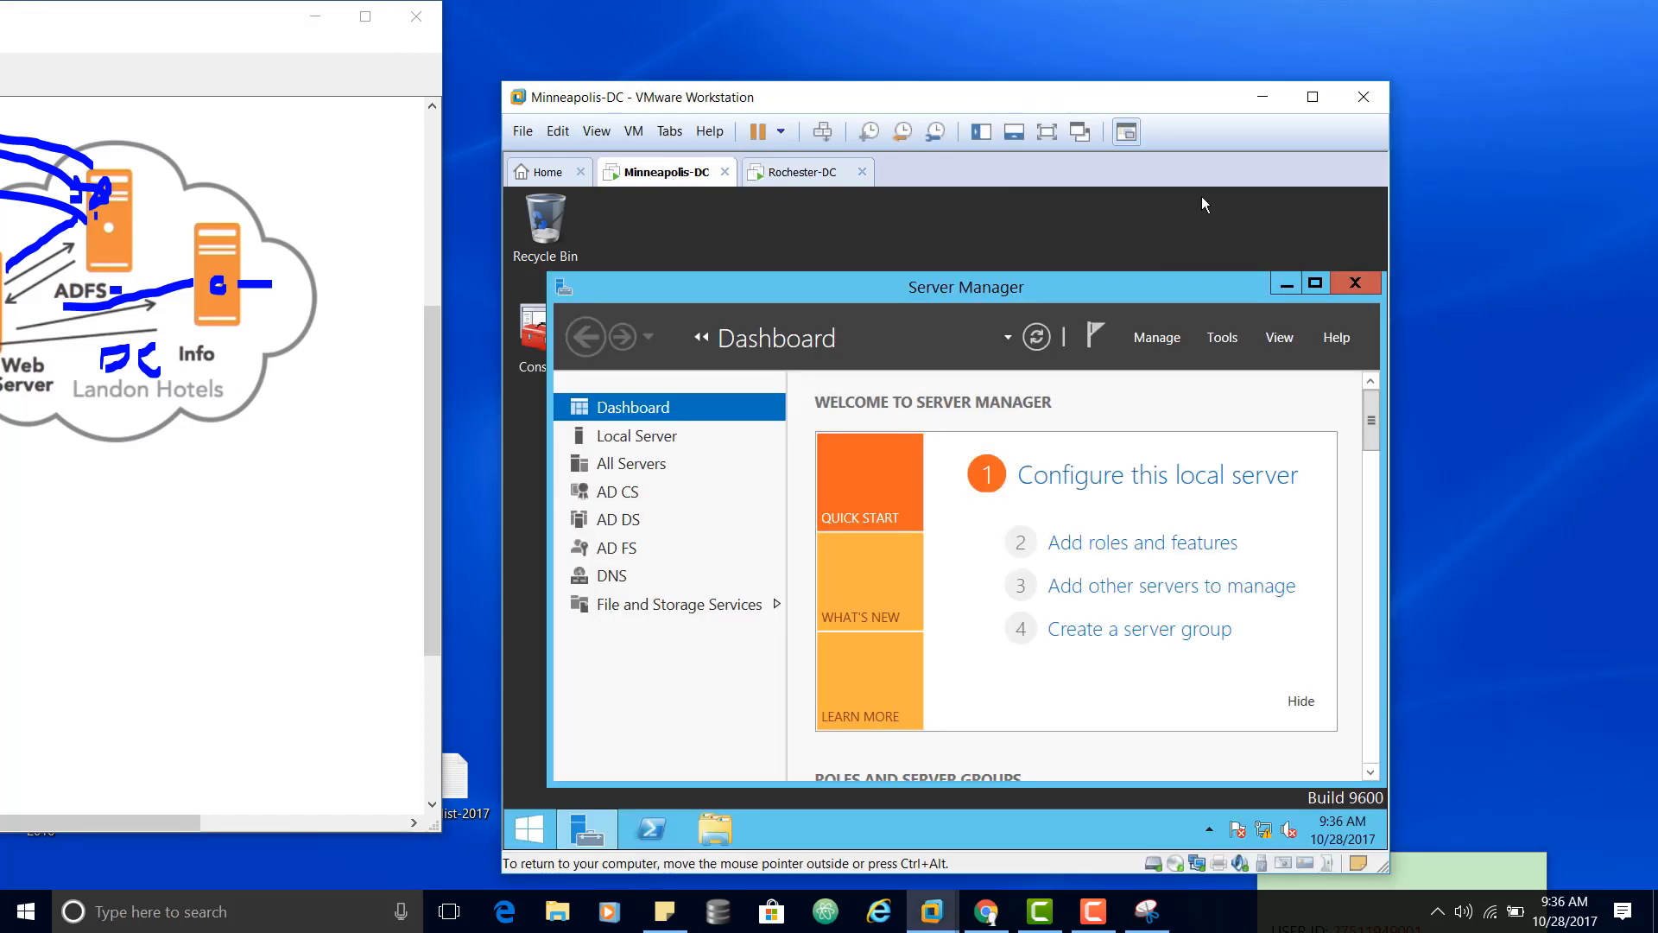
drag(1164, 112, 972, 70)
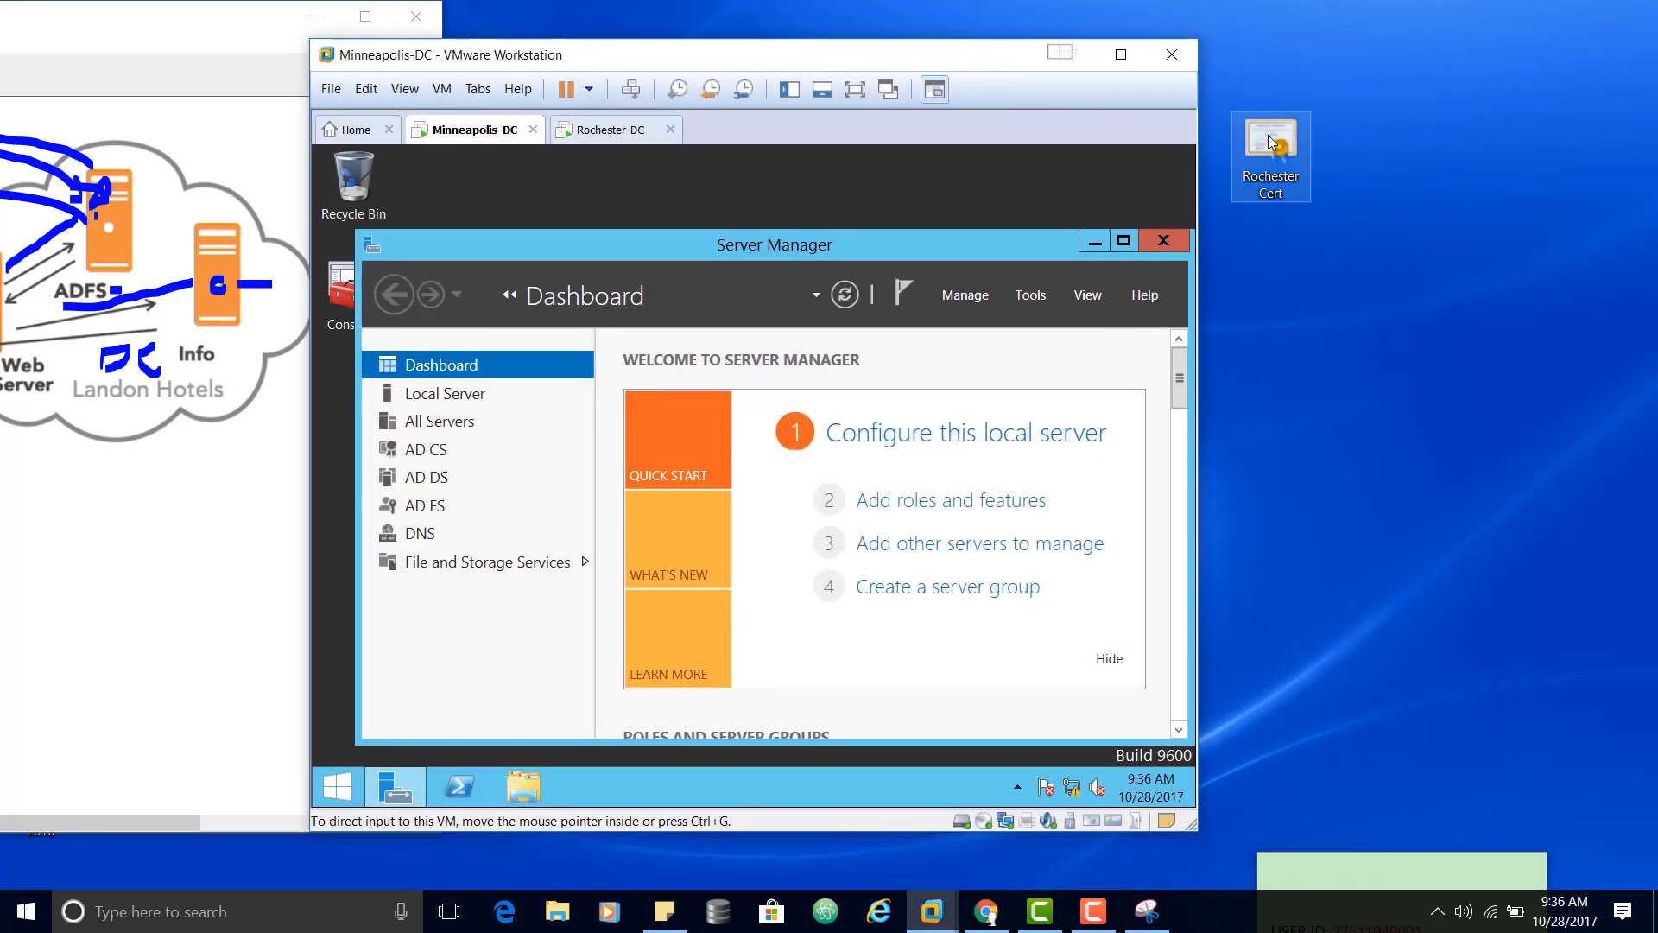
Copy Rochester Cert from the host desktop and paste it onto the Minneapolis-DC desktop in full-screen mode, with Server Manager minimized
right_click(1272, 140)
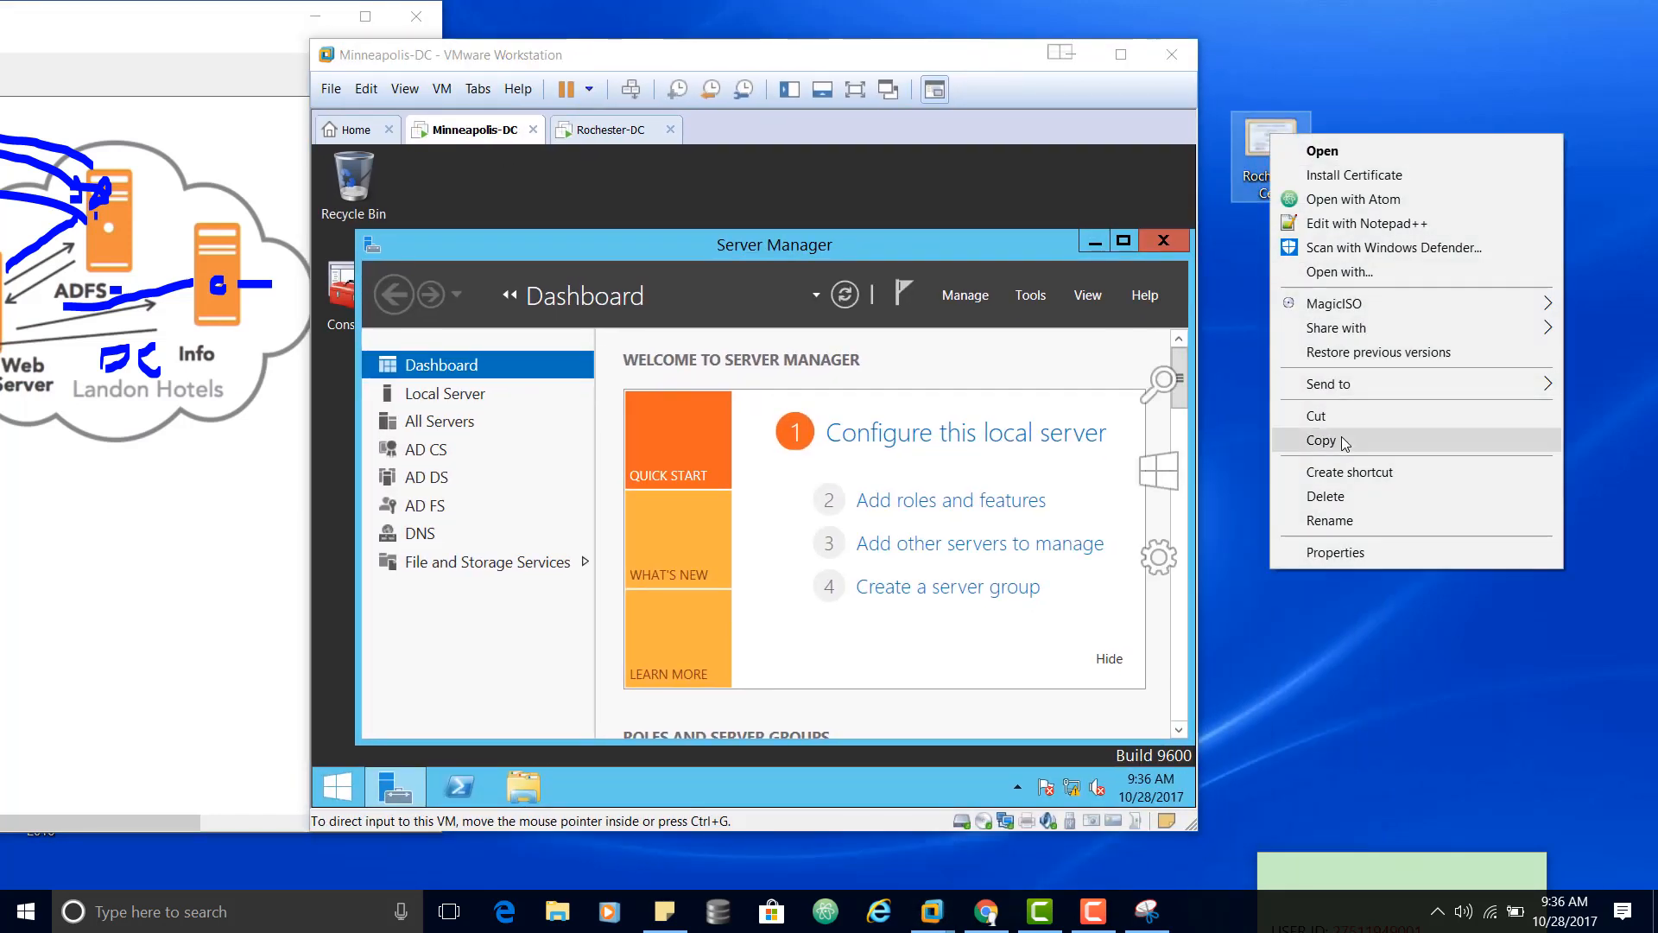
click(1375, 441)
click(855, 89)
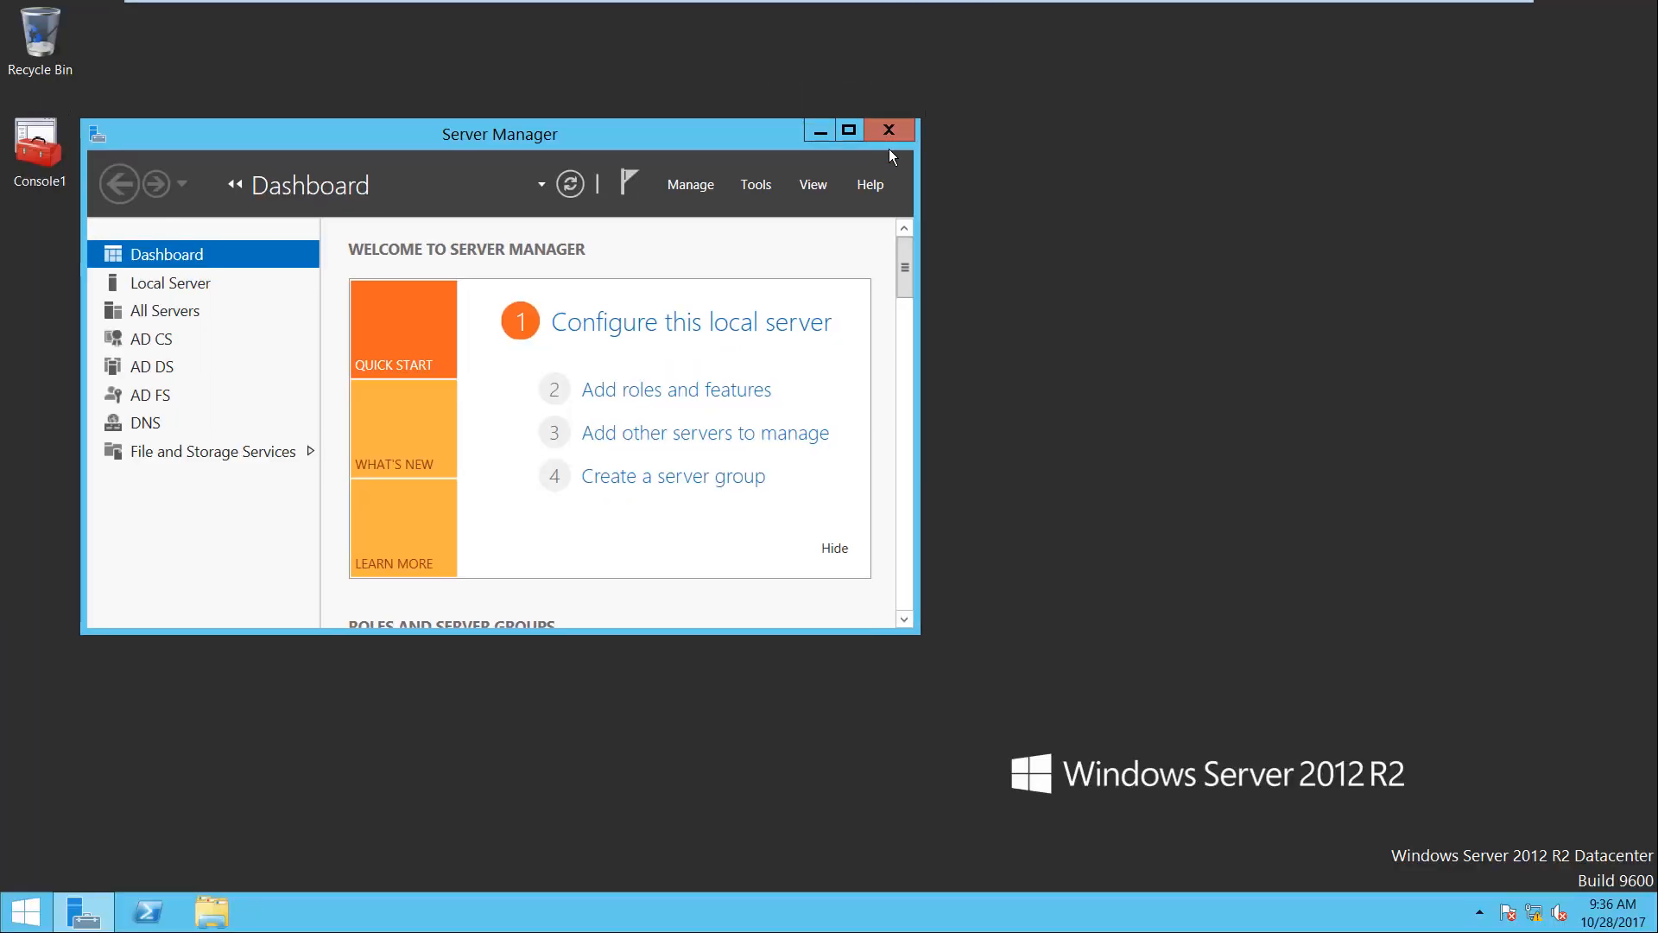
click(816, 130)
right_click(400, 173)
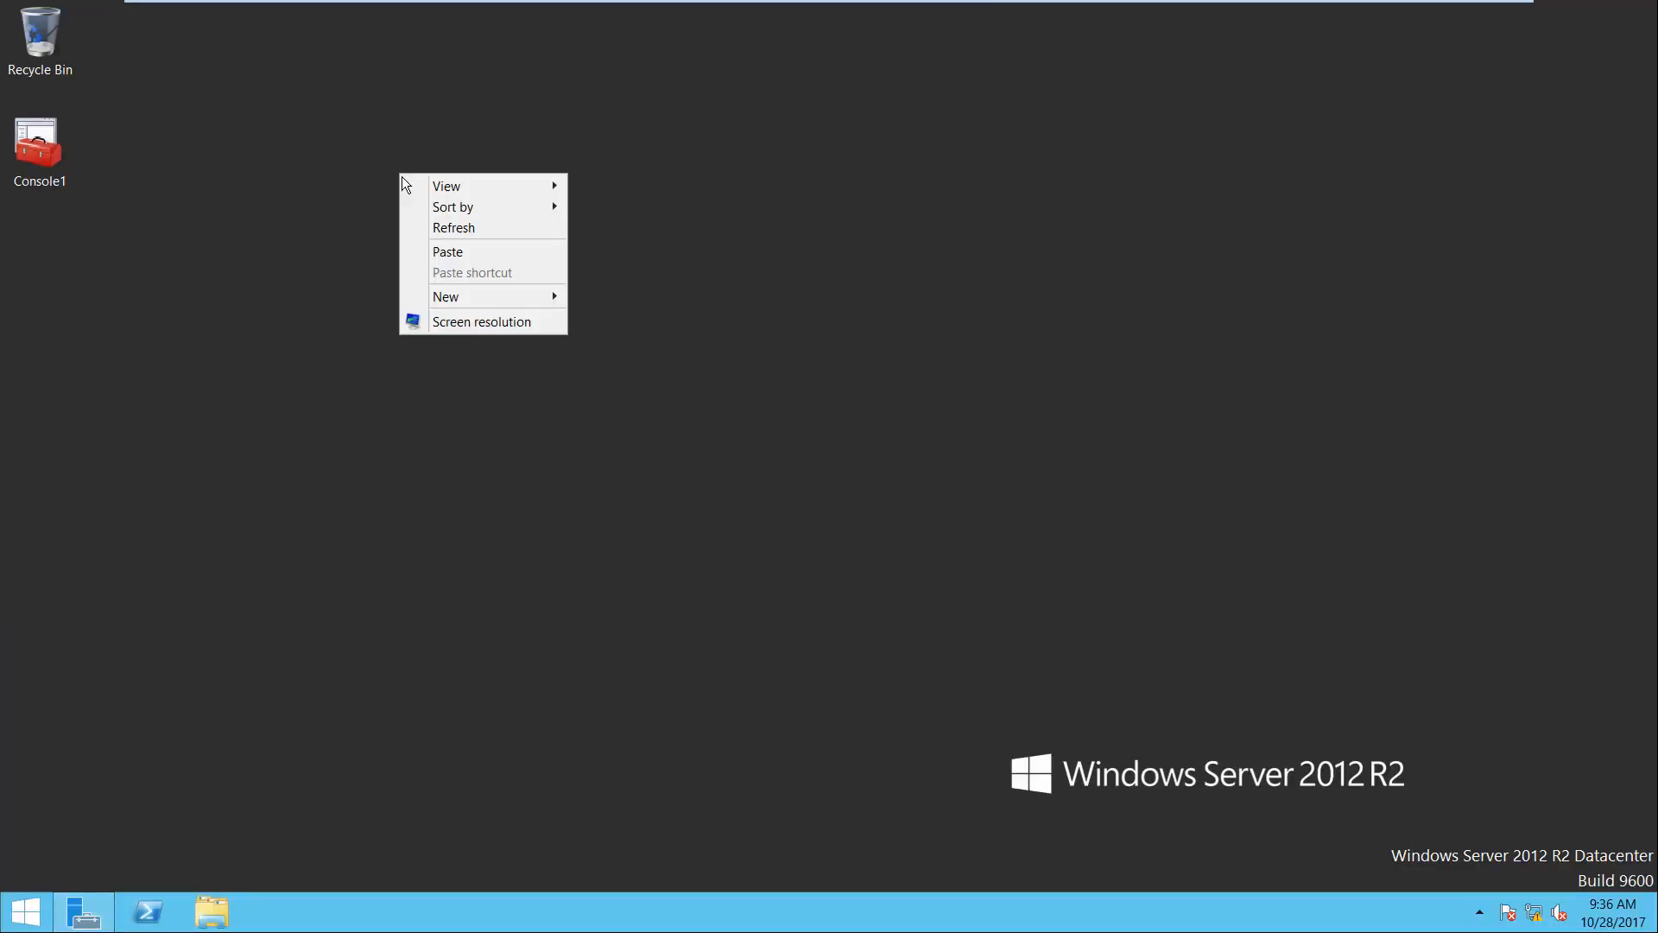
click(493, 254)
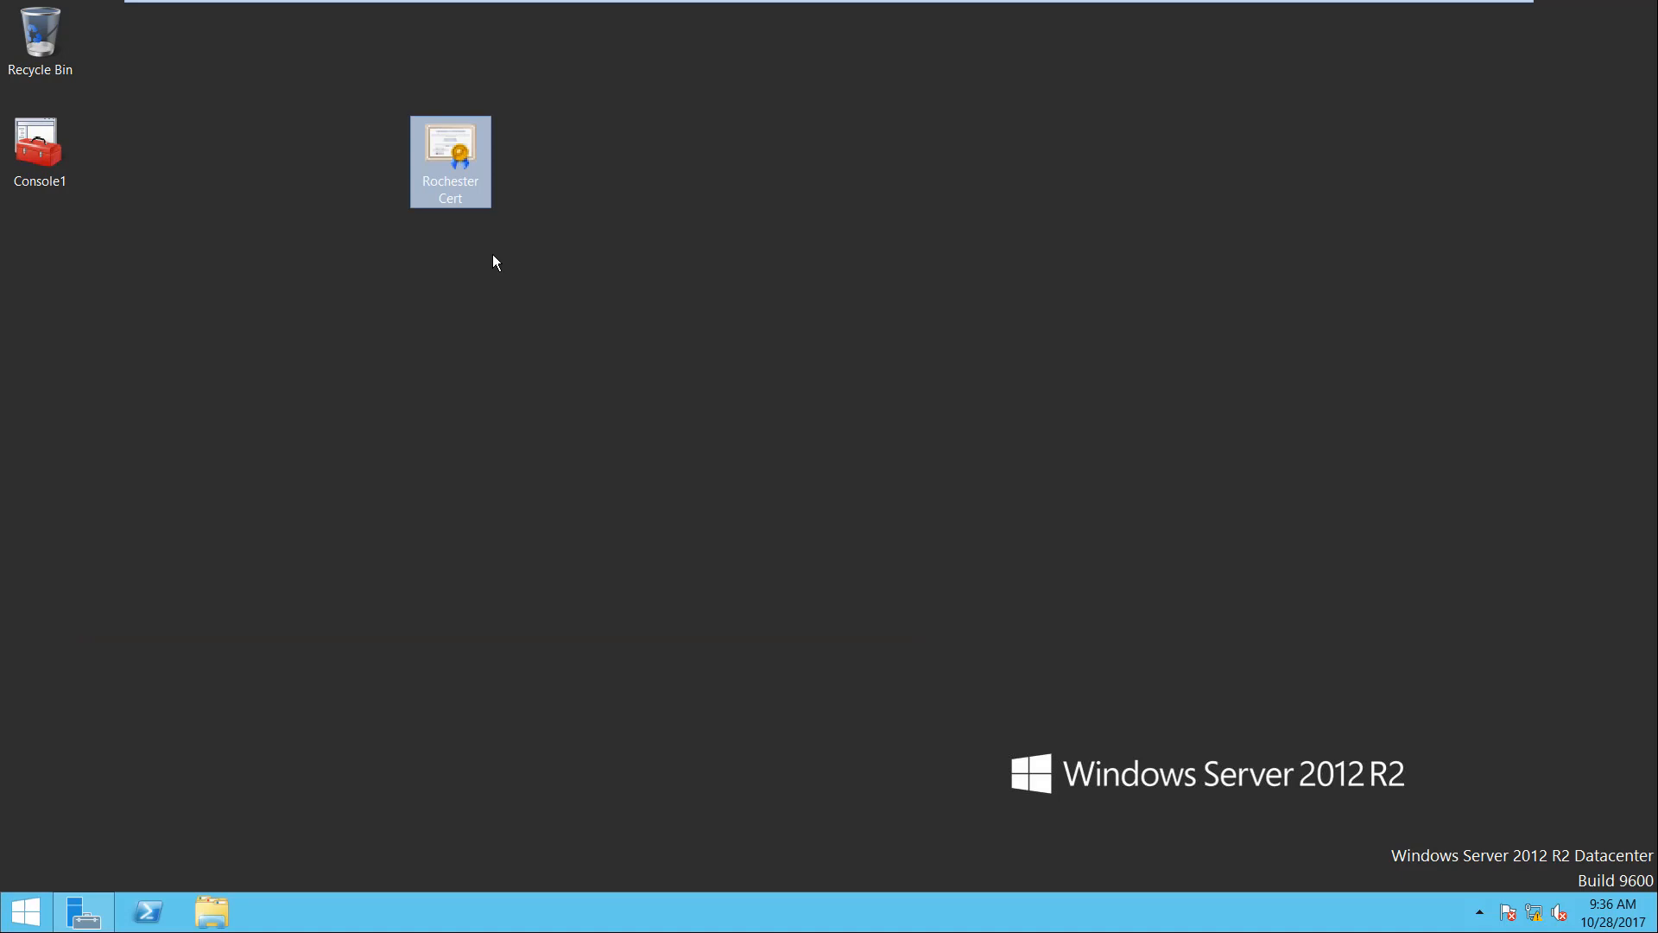
click(634, 345)
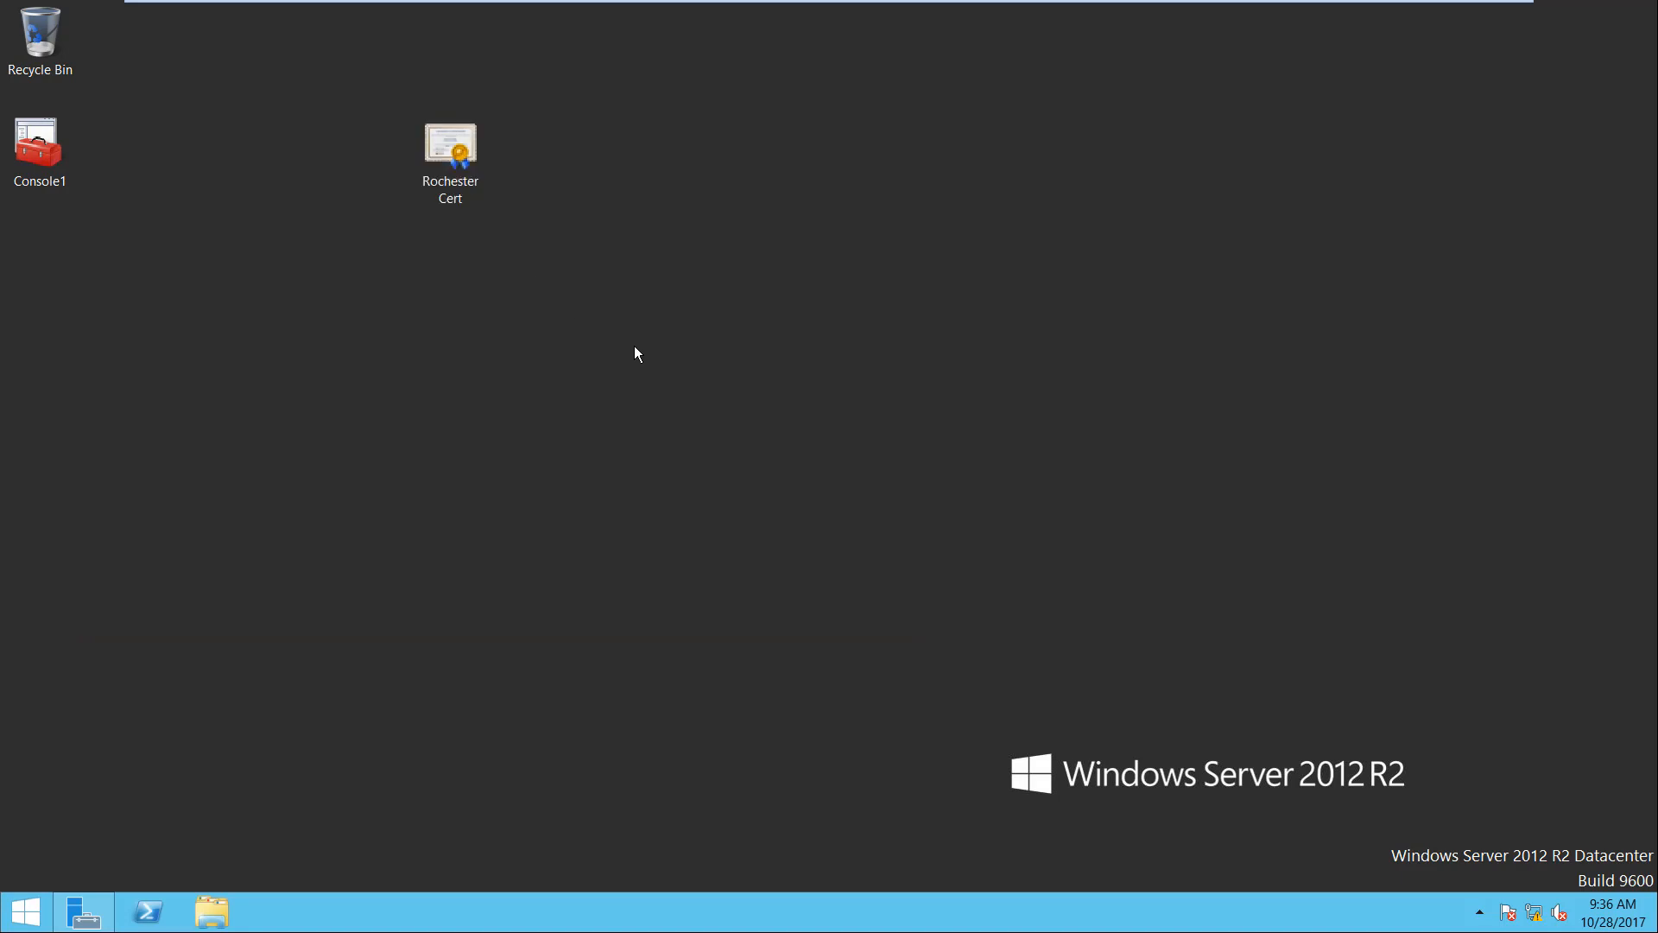
Open the Rochester Cert certificate on Minneapolis-DC and review its general information, certification path and certificate status
double_click(463, 152)
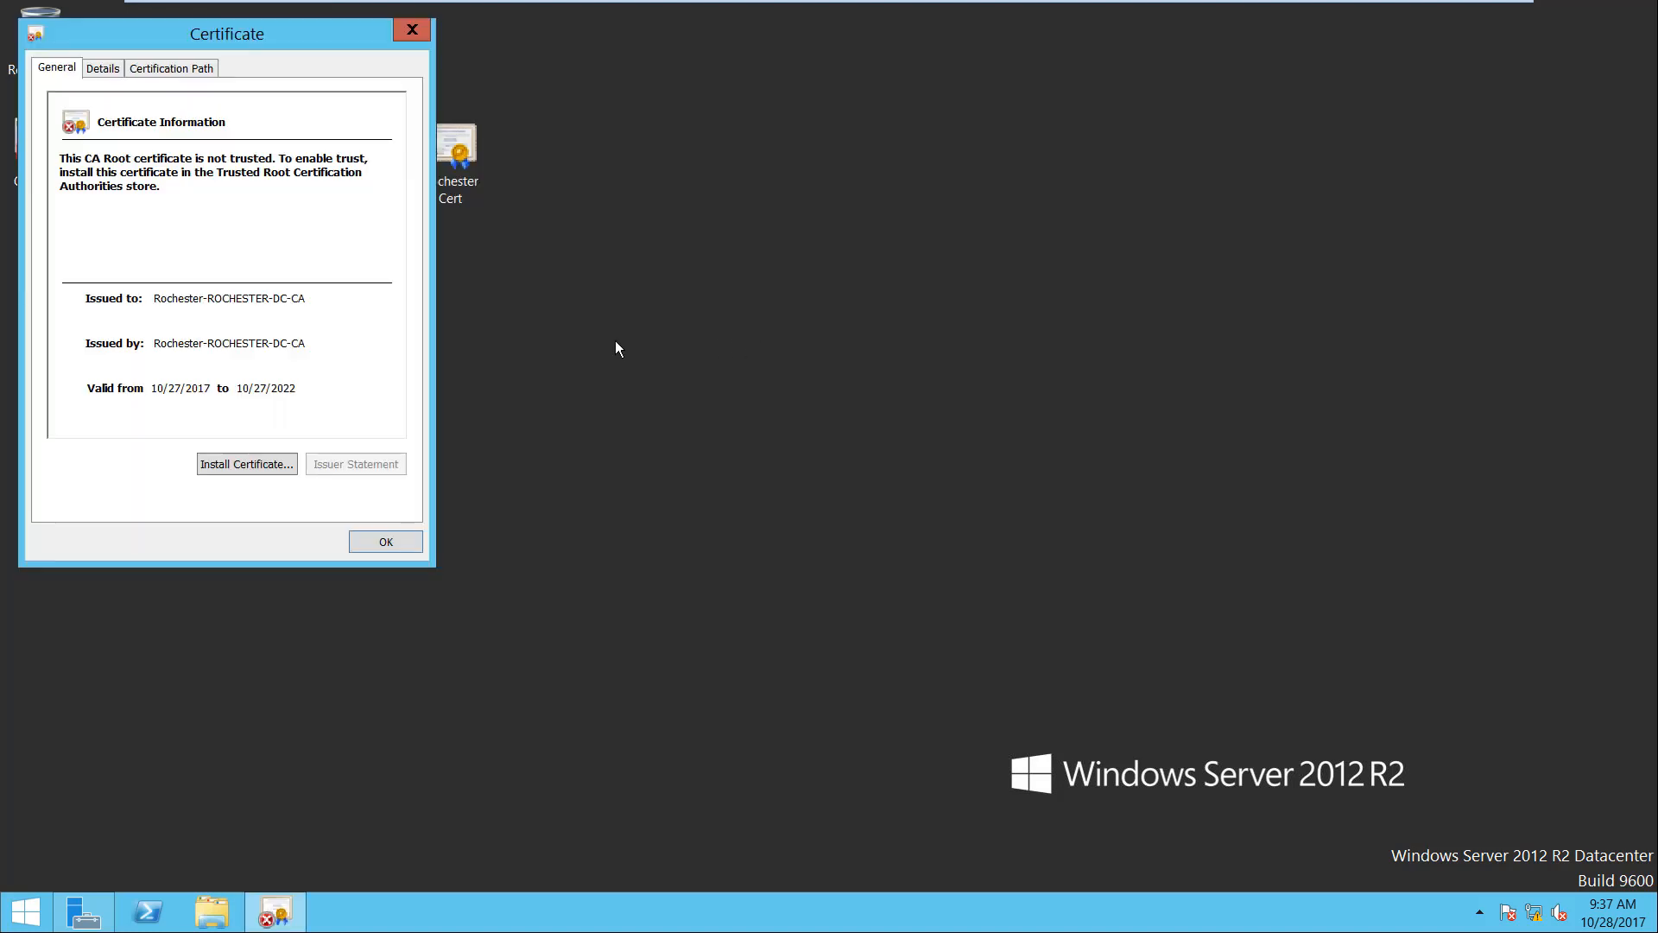
drag(168, 32, 702, 96)
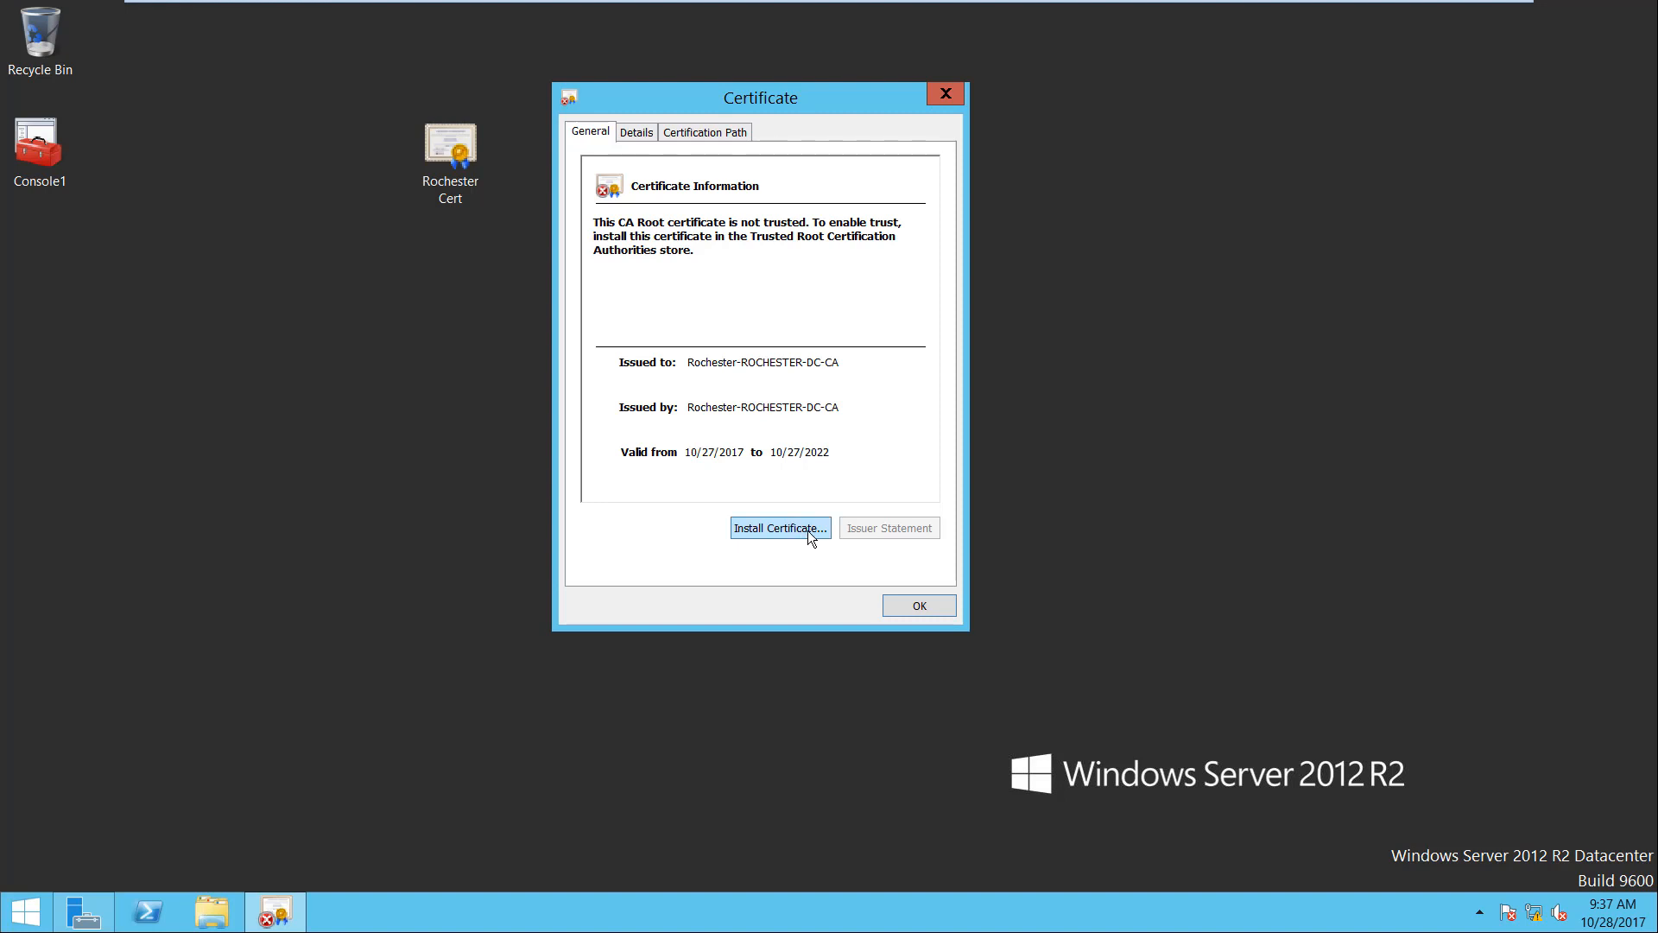
click(811, 534)
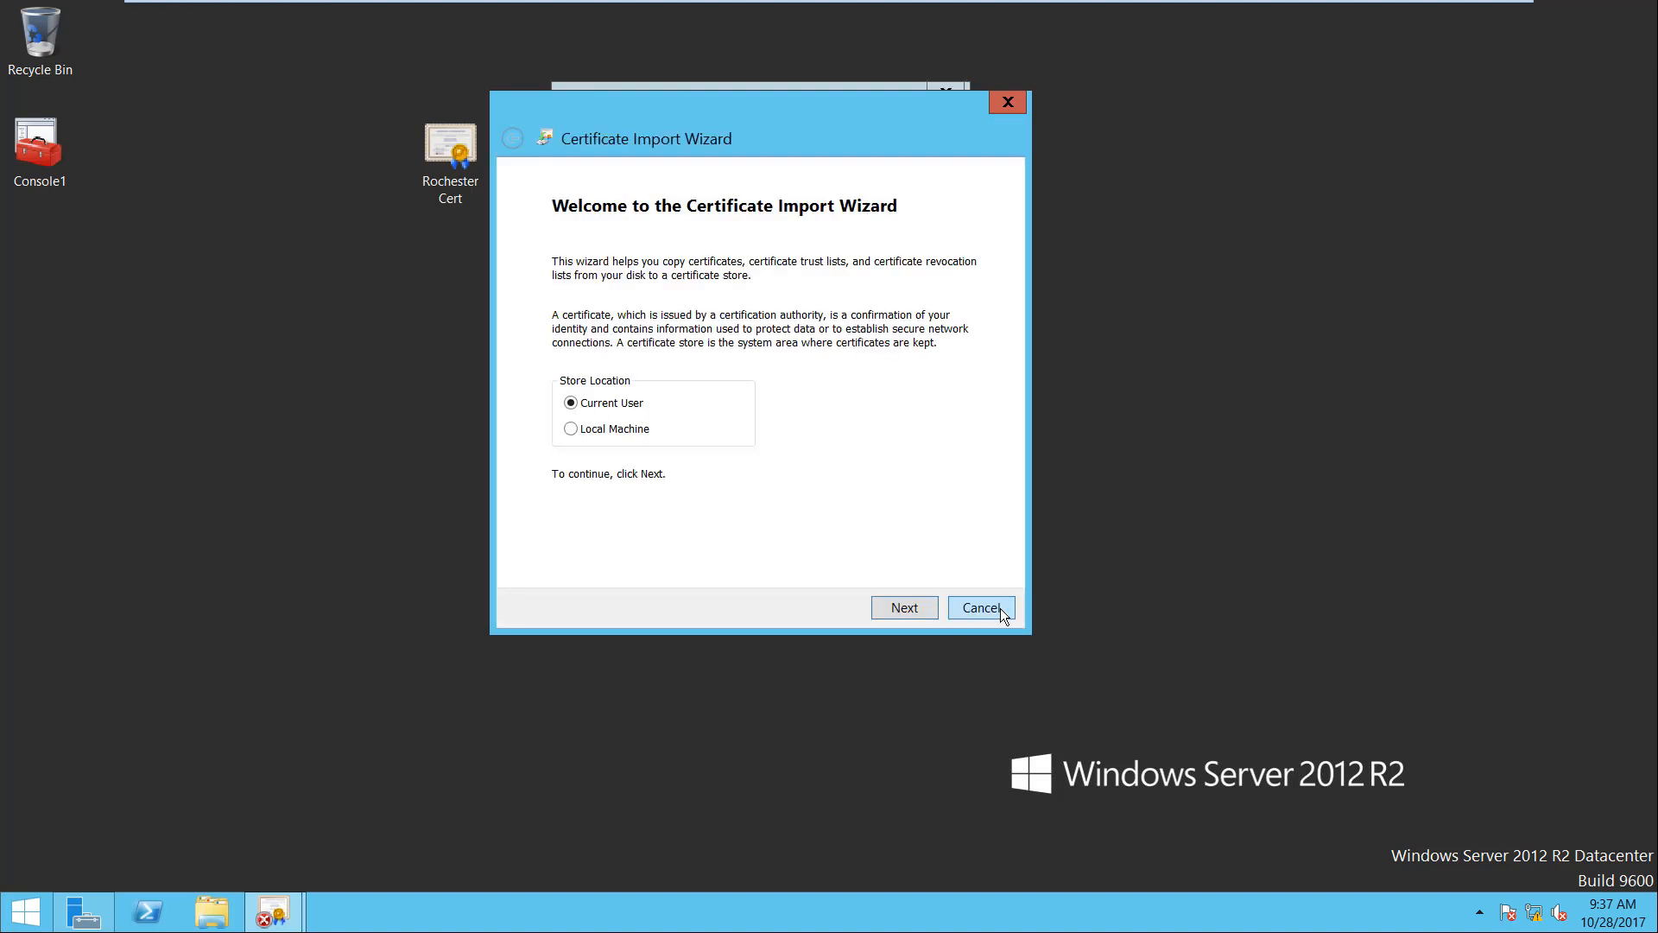
click(998, 608)
click(728, 137)
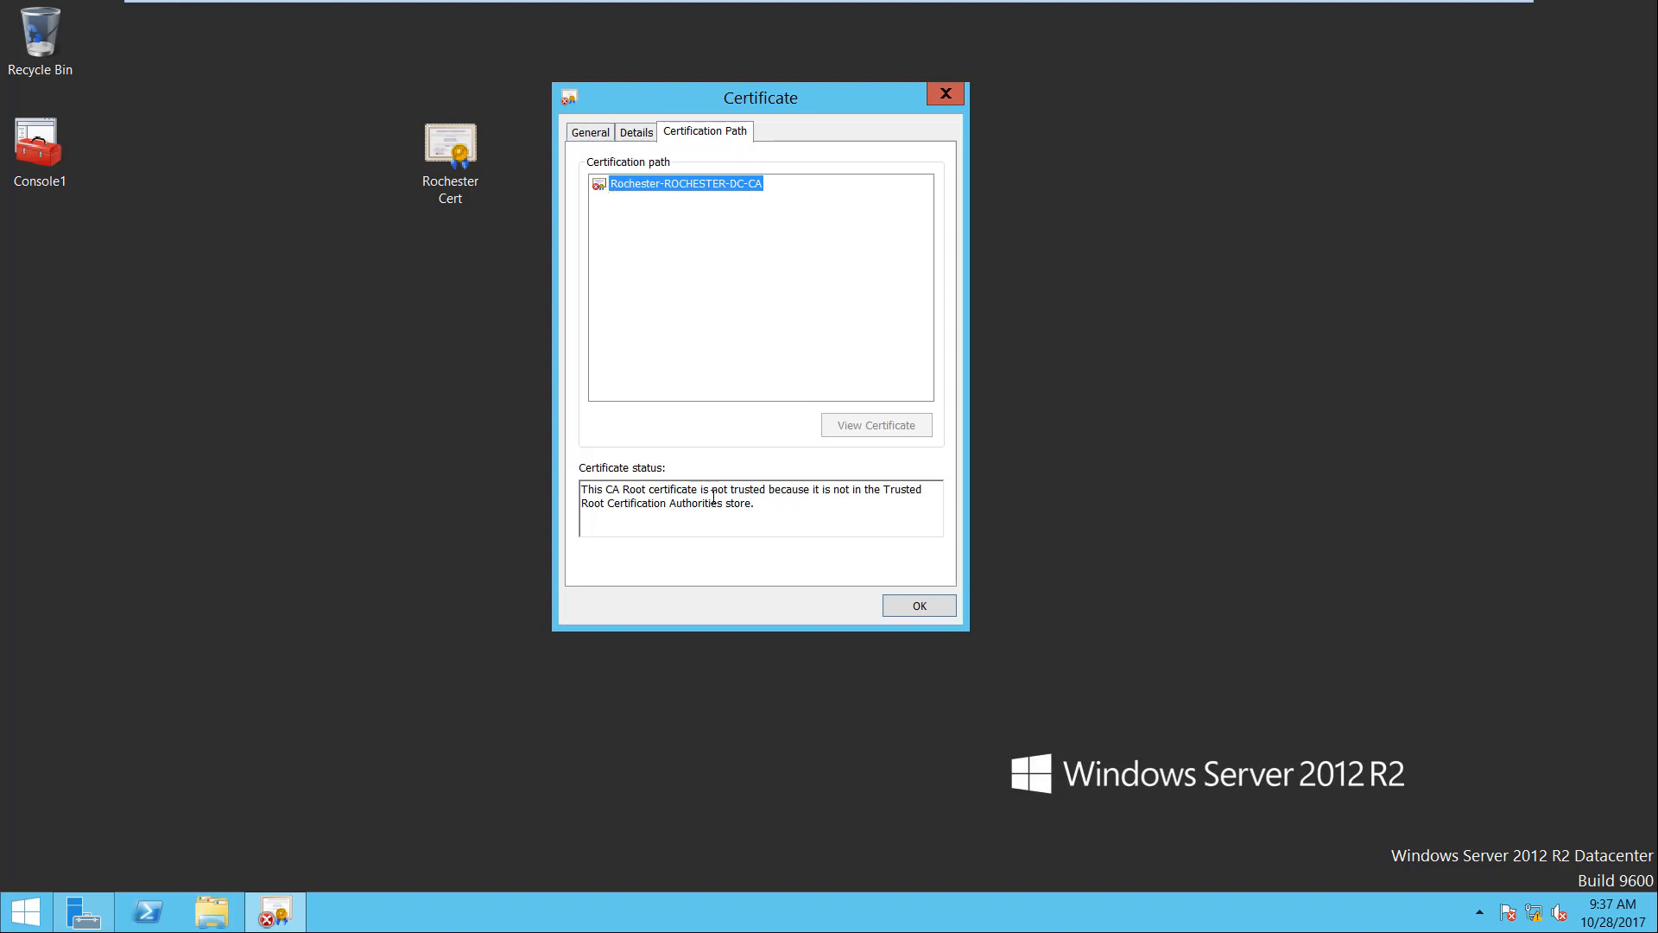
drag(706, 490, 914, 503)
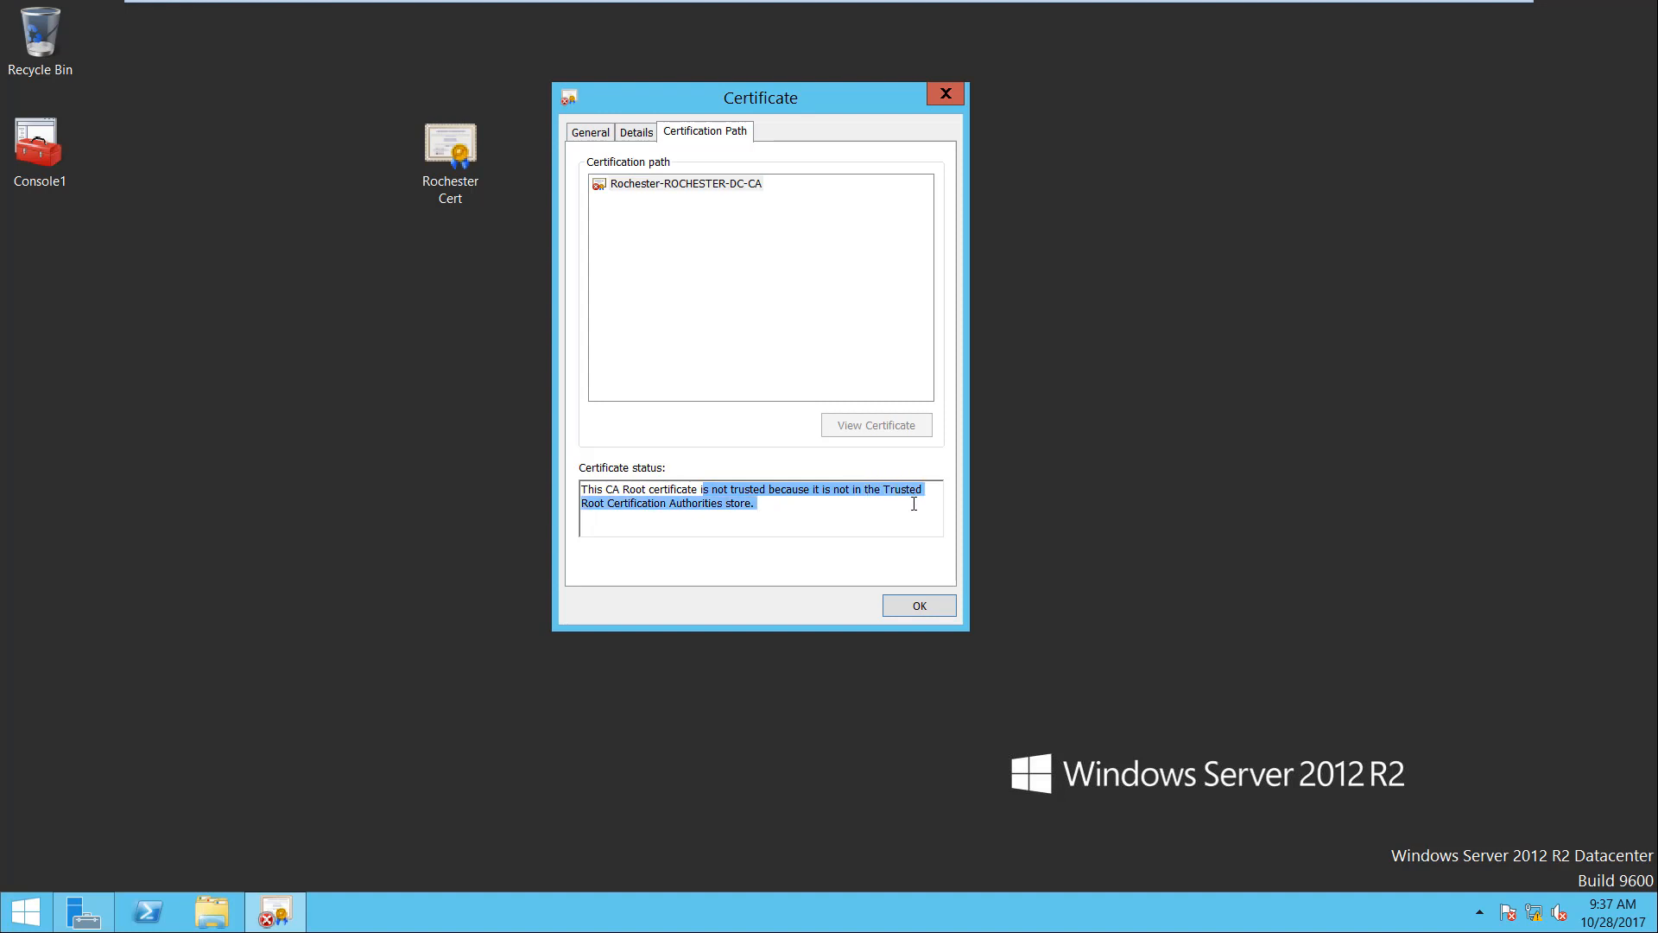
Start installing the certificate from its general information, with Local Machine as the store location
click(593, 136)
click(782, 528)
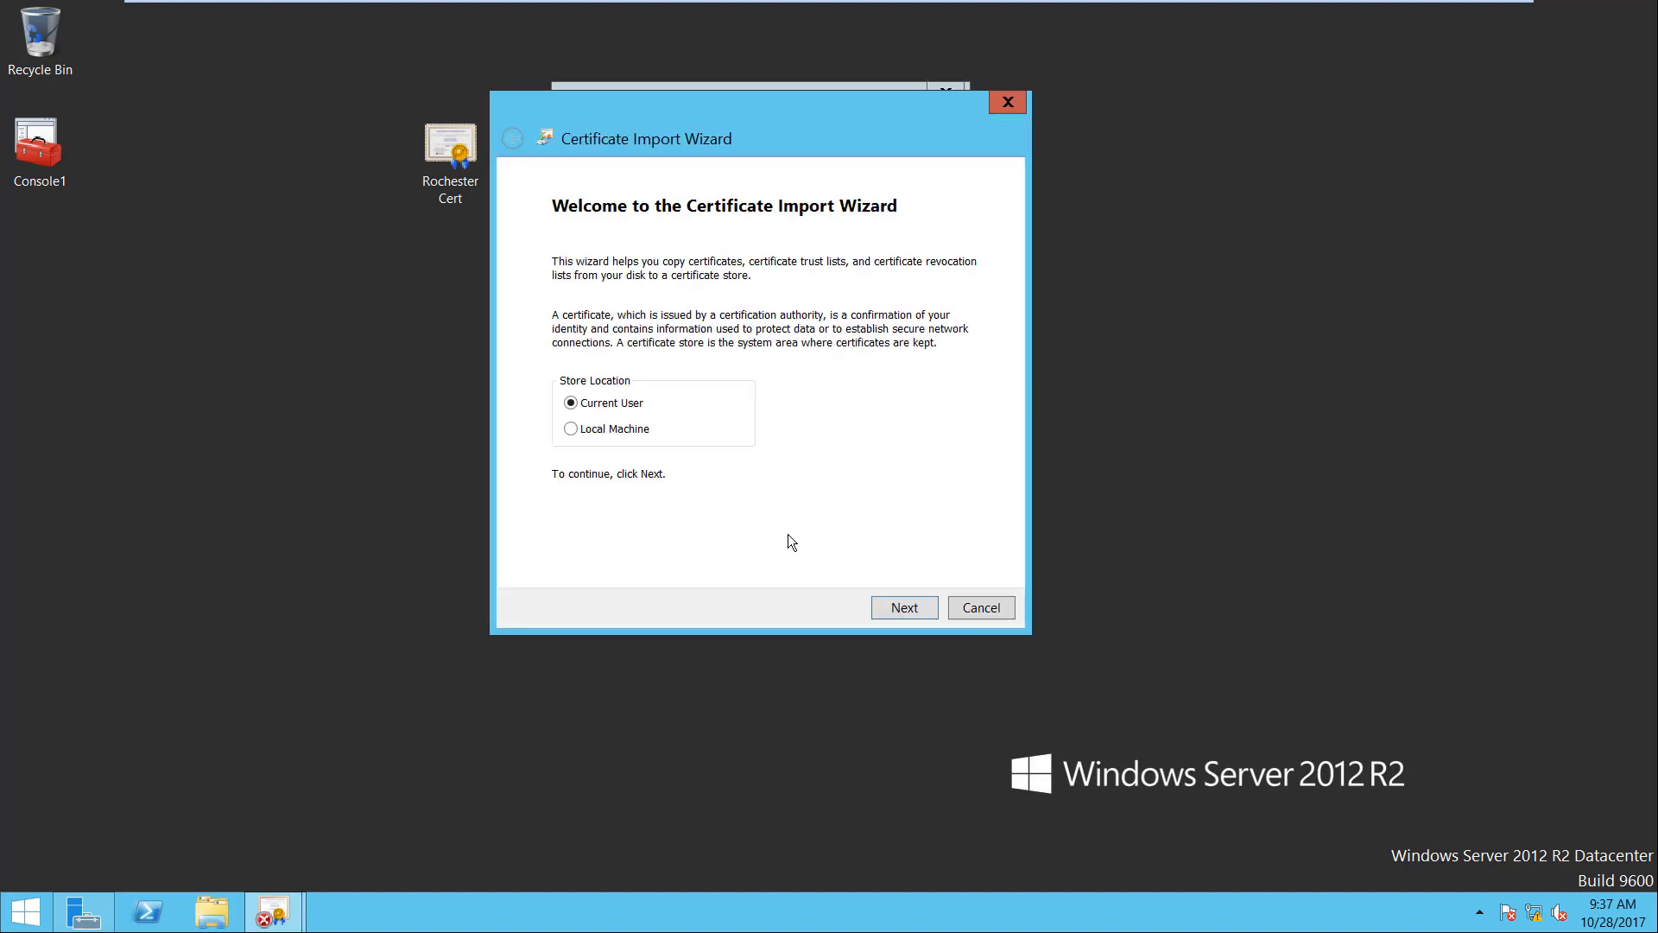
click(571, 430)
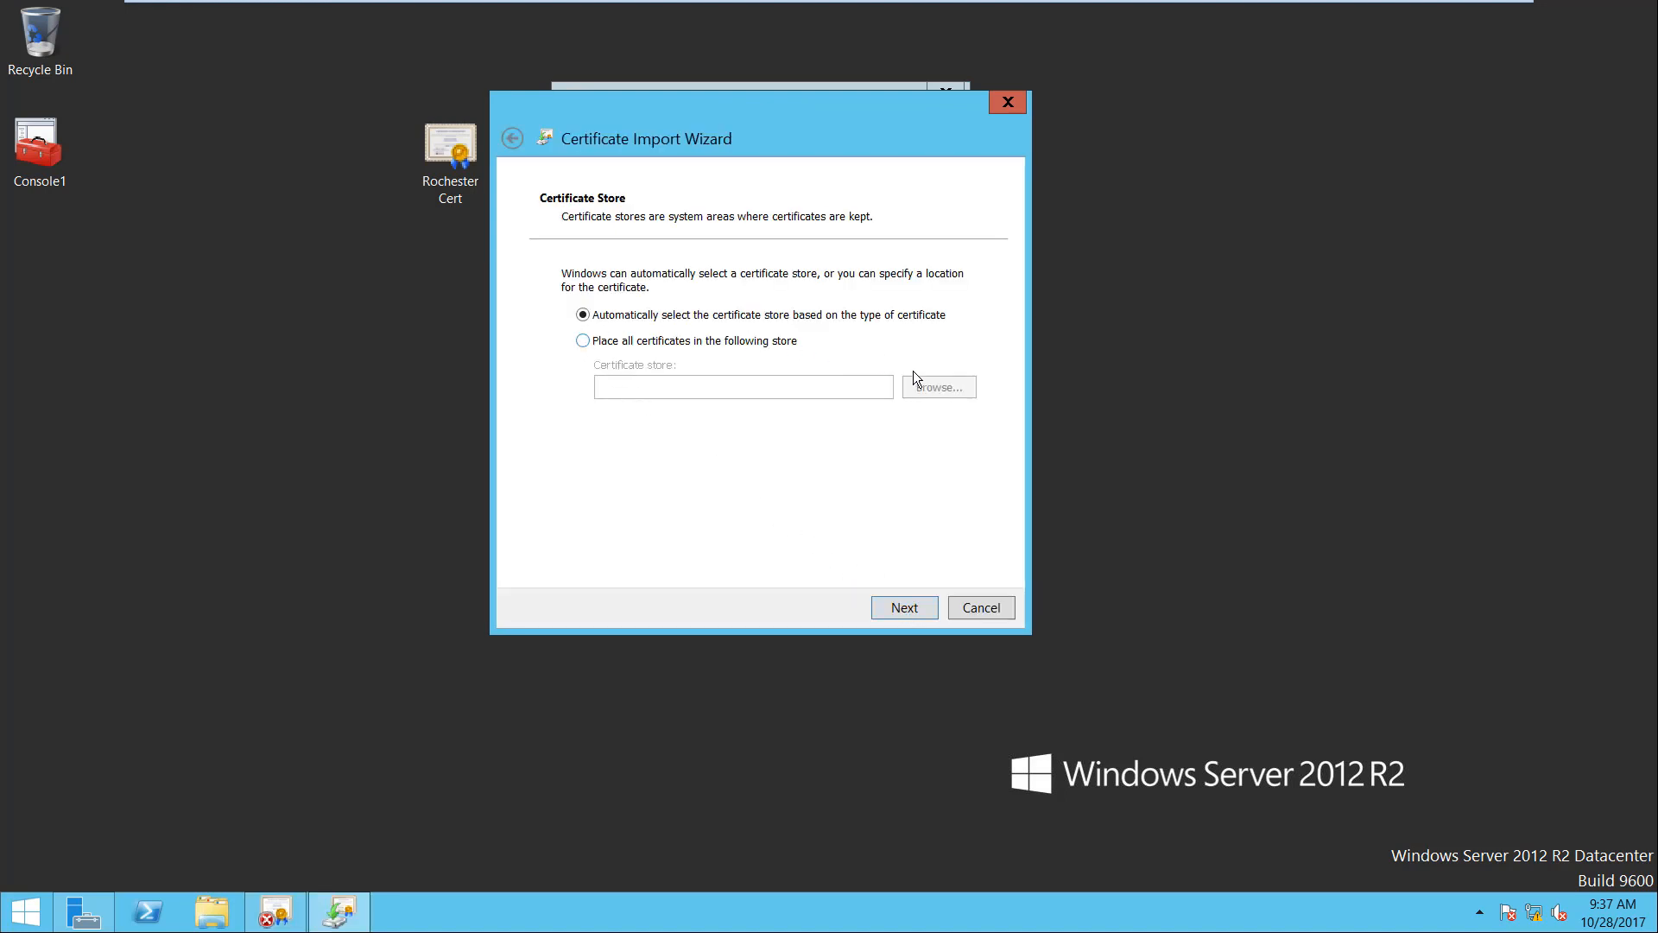
Place the certificate in the Trusted Root Certification Authorities store, complete the import and close the certificate window
click(584, 342)
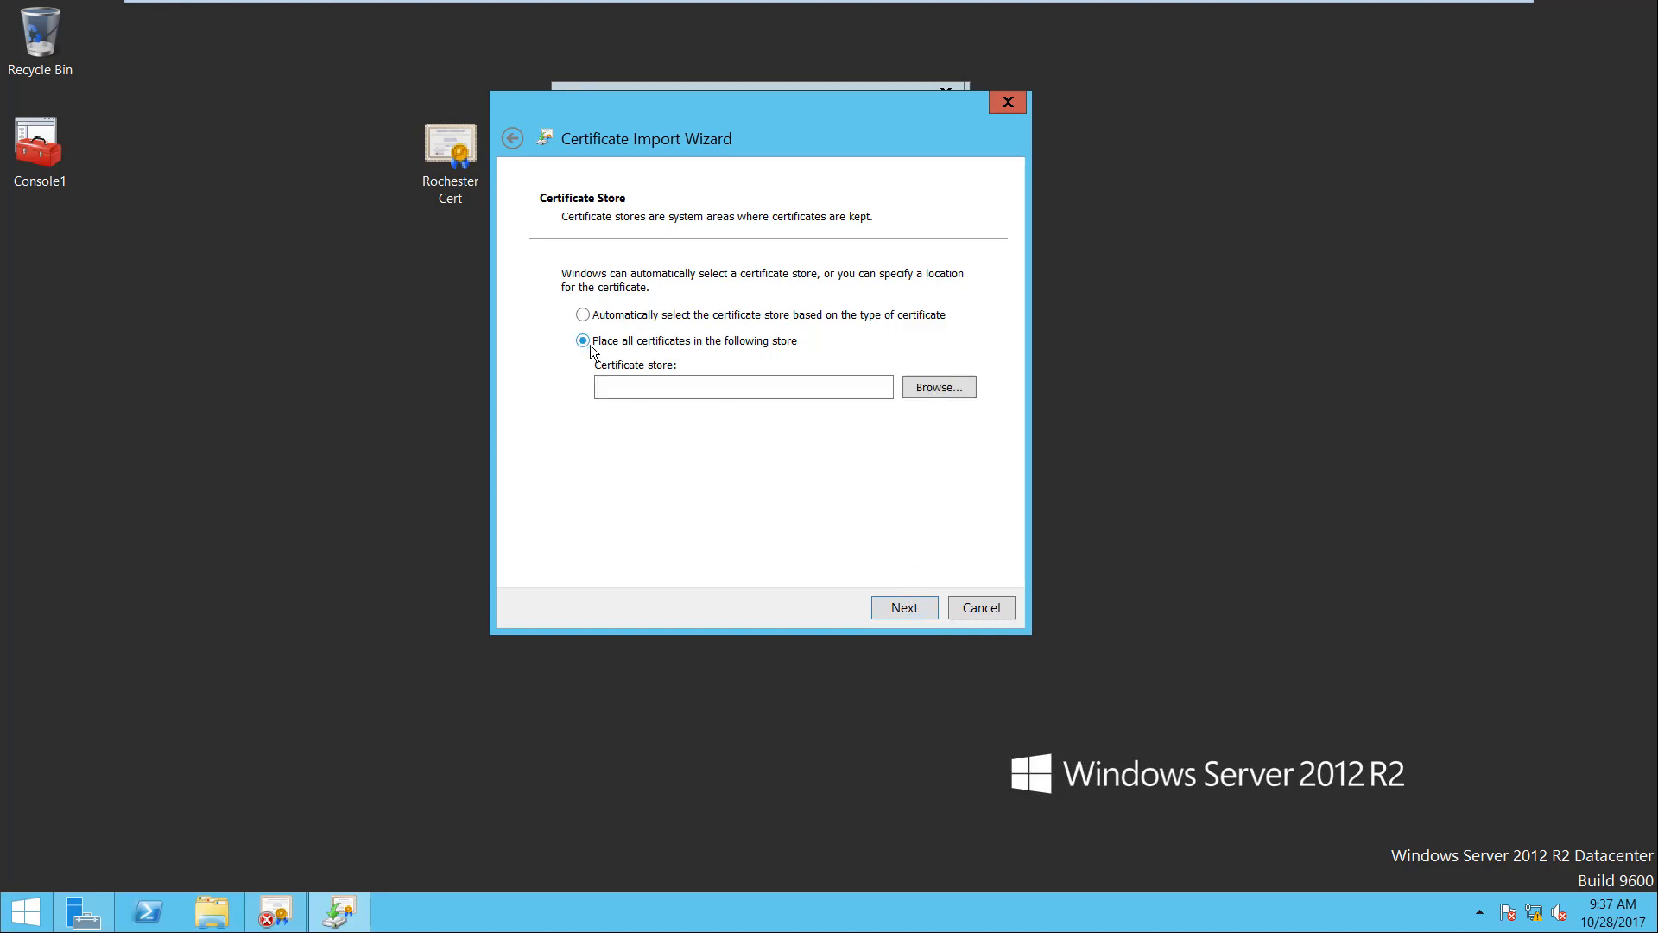
click(939, 394)
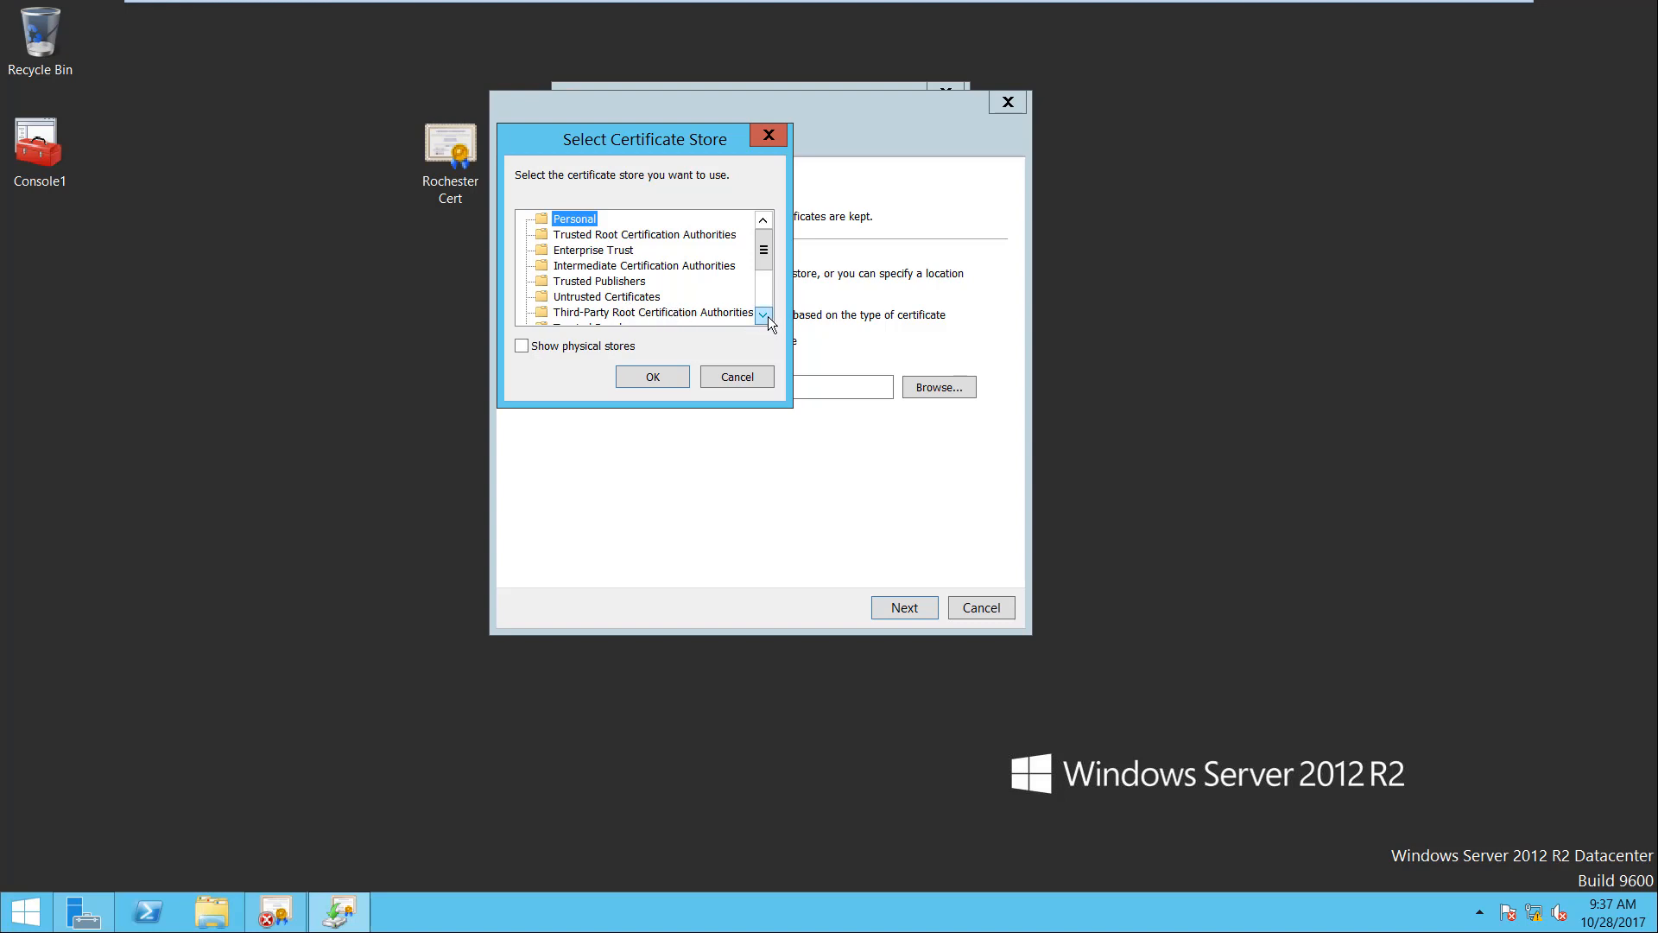
click(591, 236)
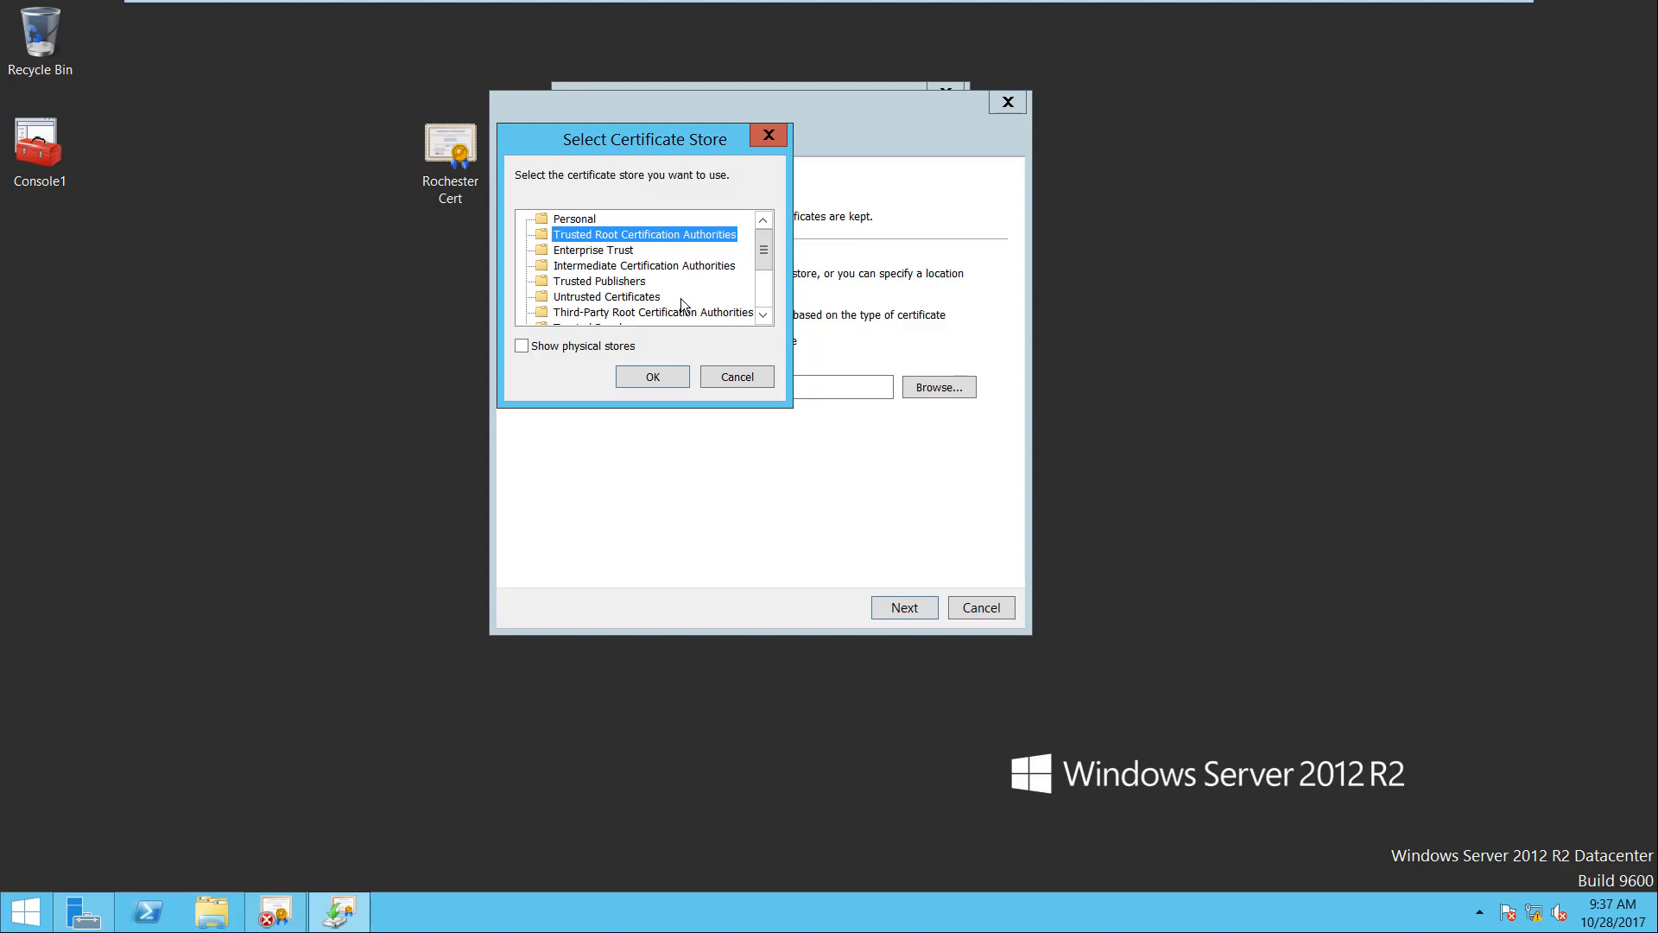
click(649, 380)
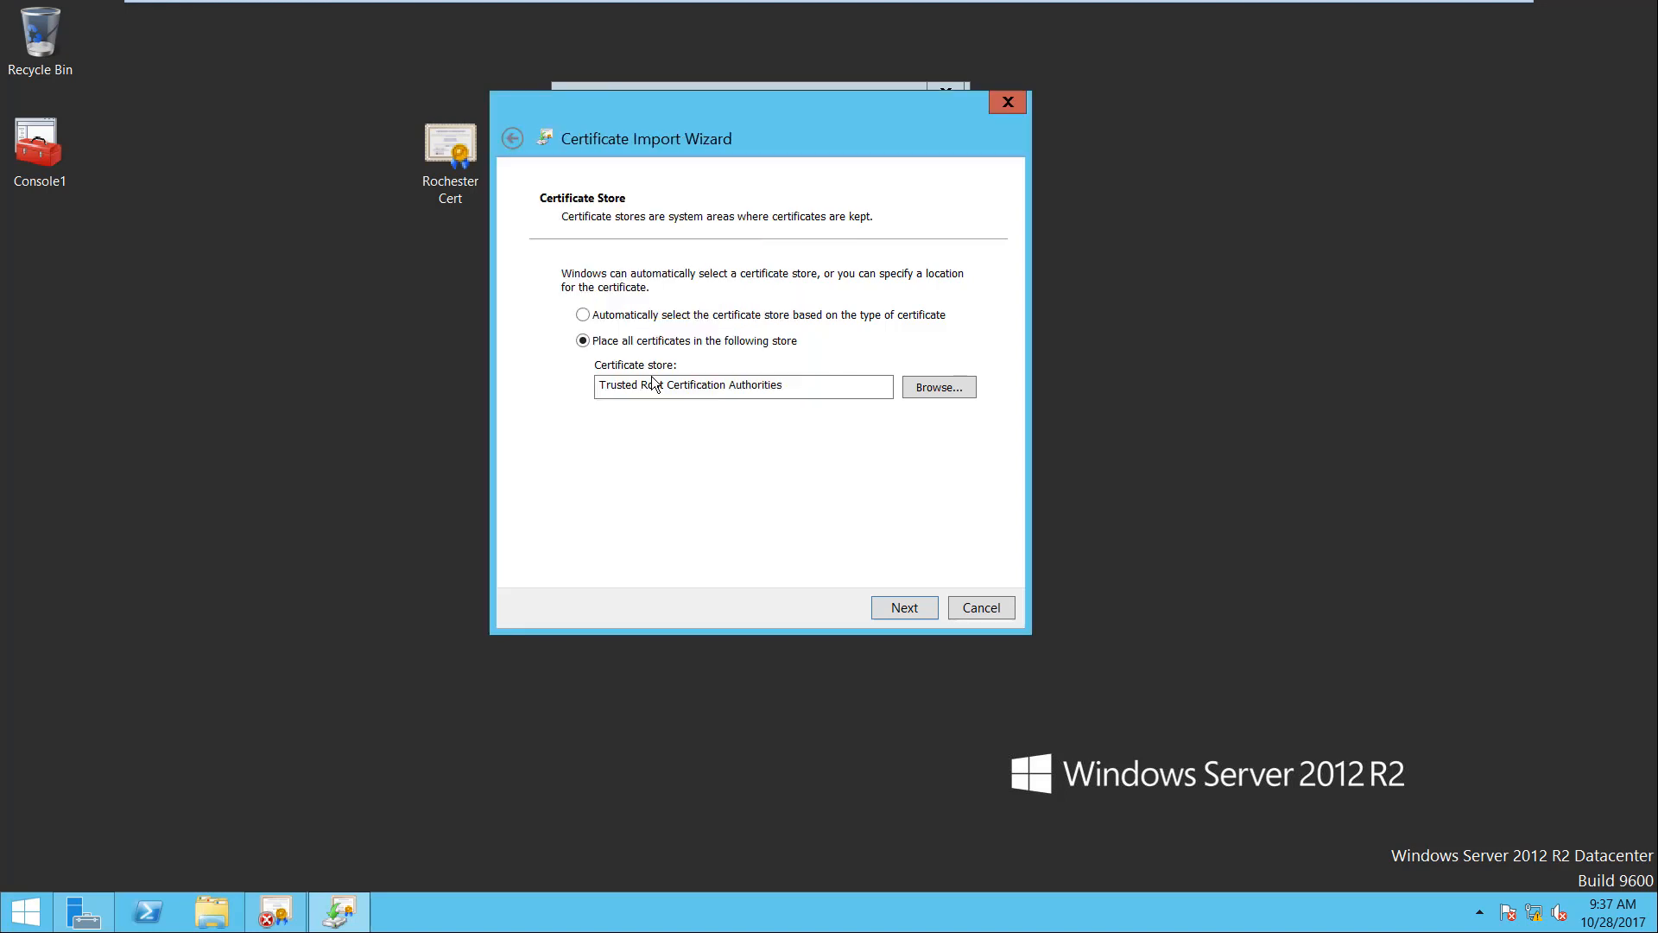
click(907, 610)
click(905, 608)
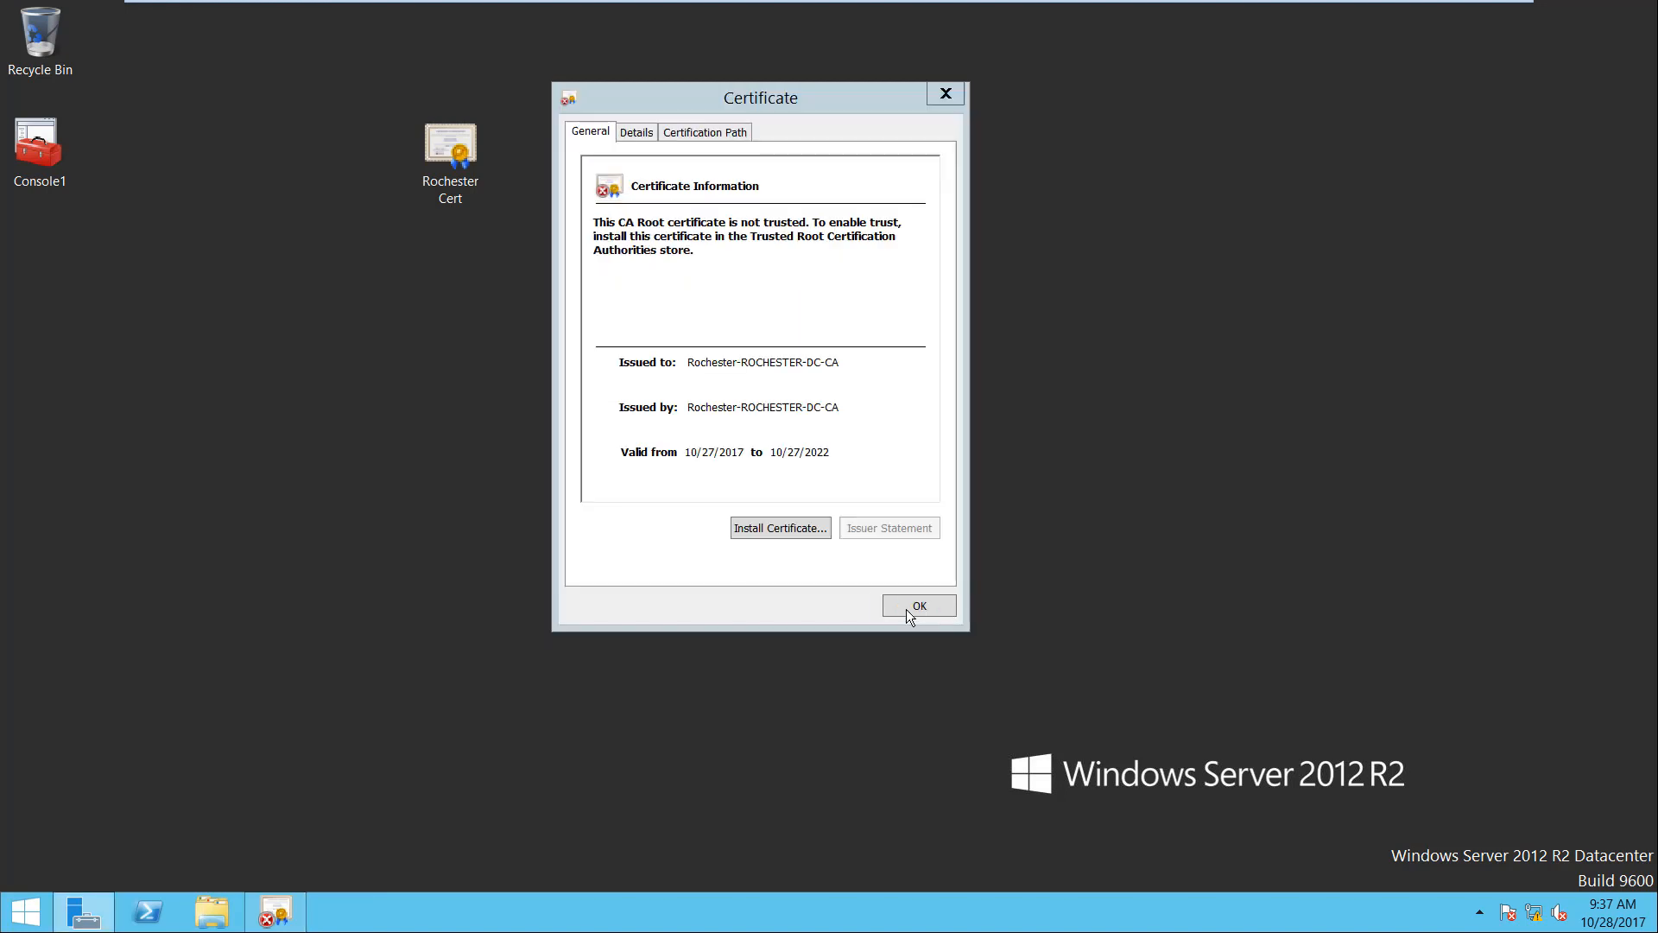
click(918, 608)
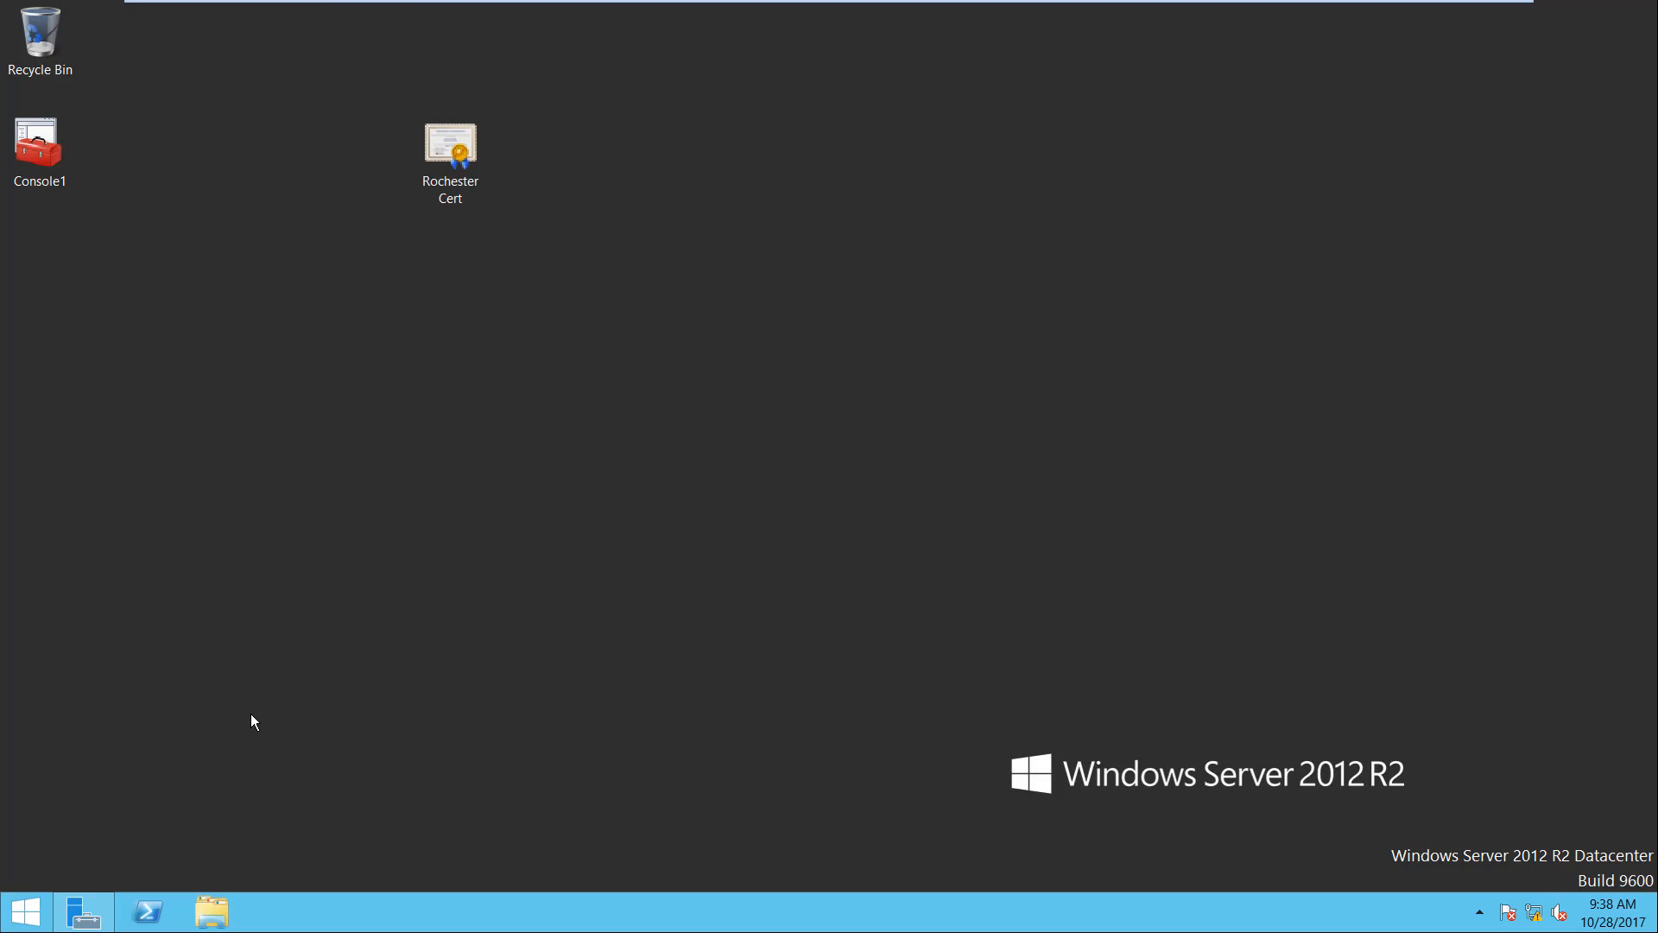
Open an empty management console on Minneapolis-DC by running mmc
key(super)
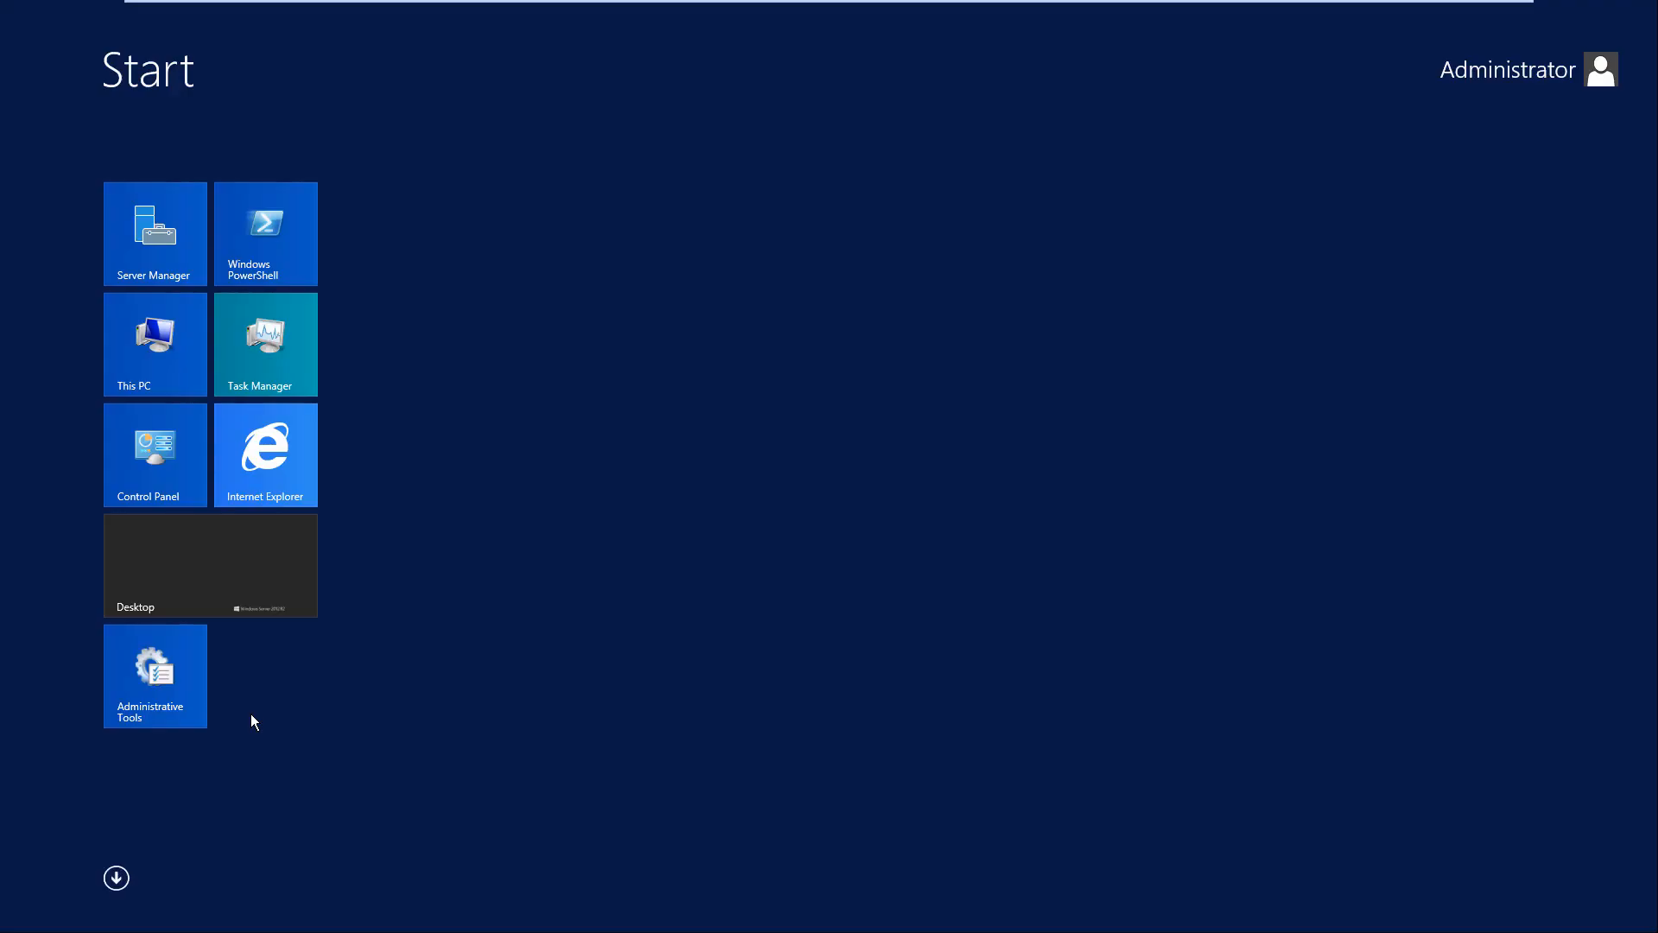
key(super+r)
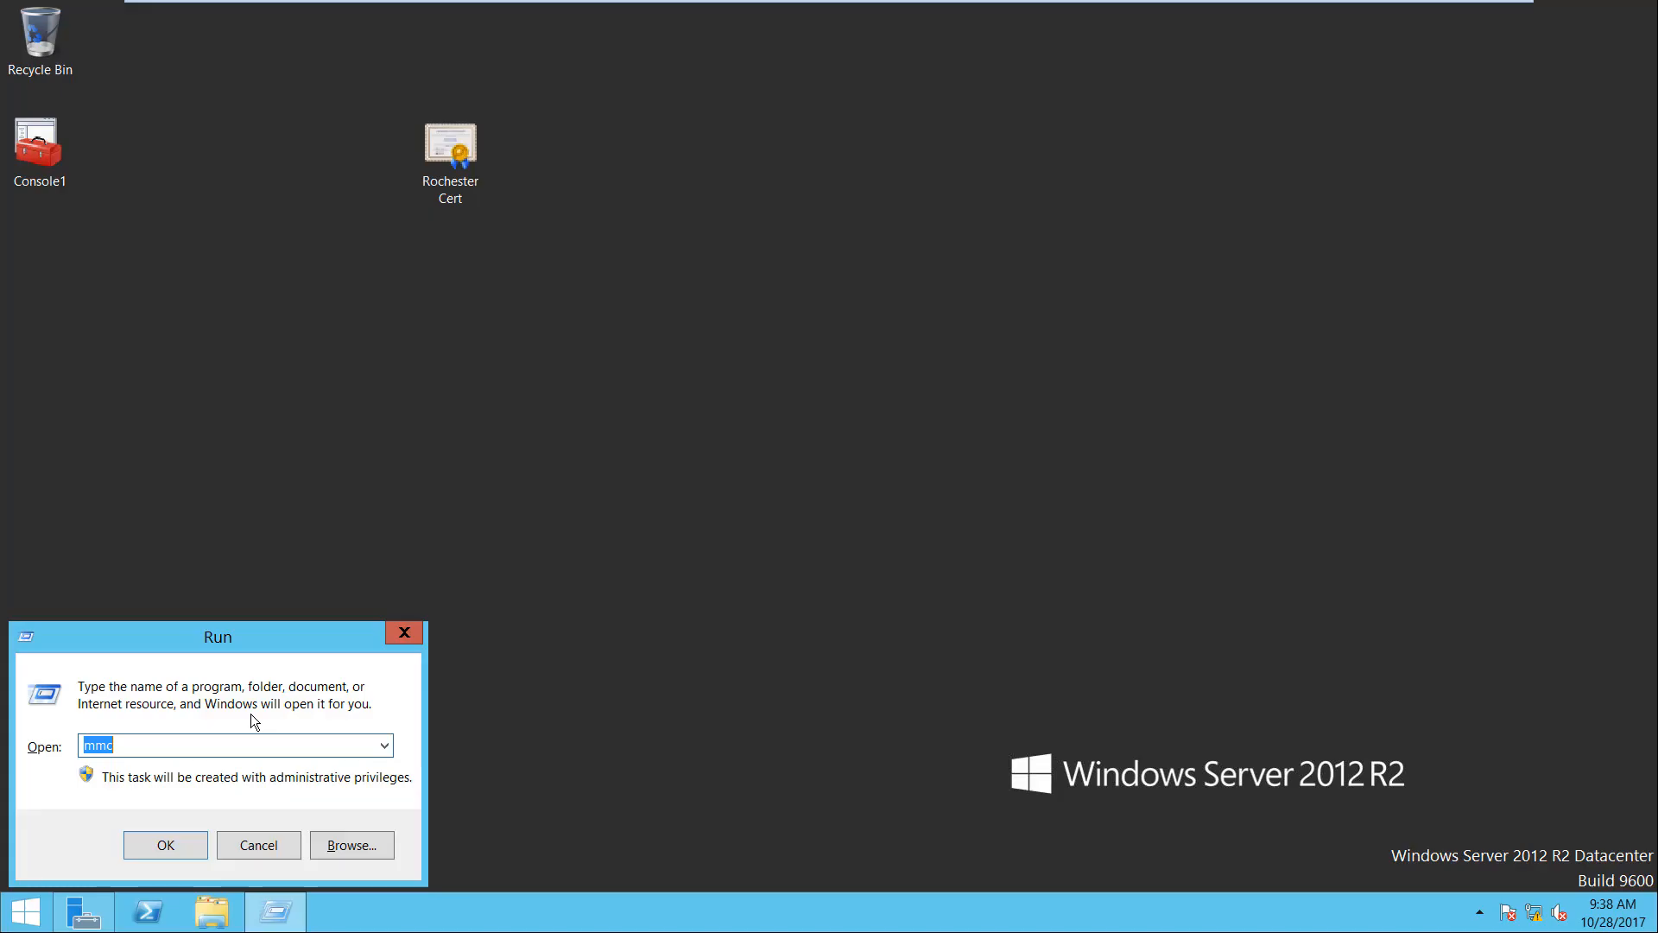
click(188, 843)
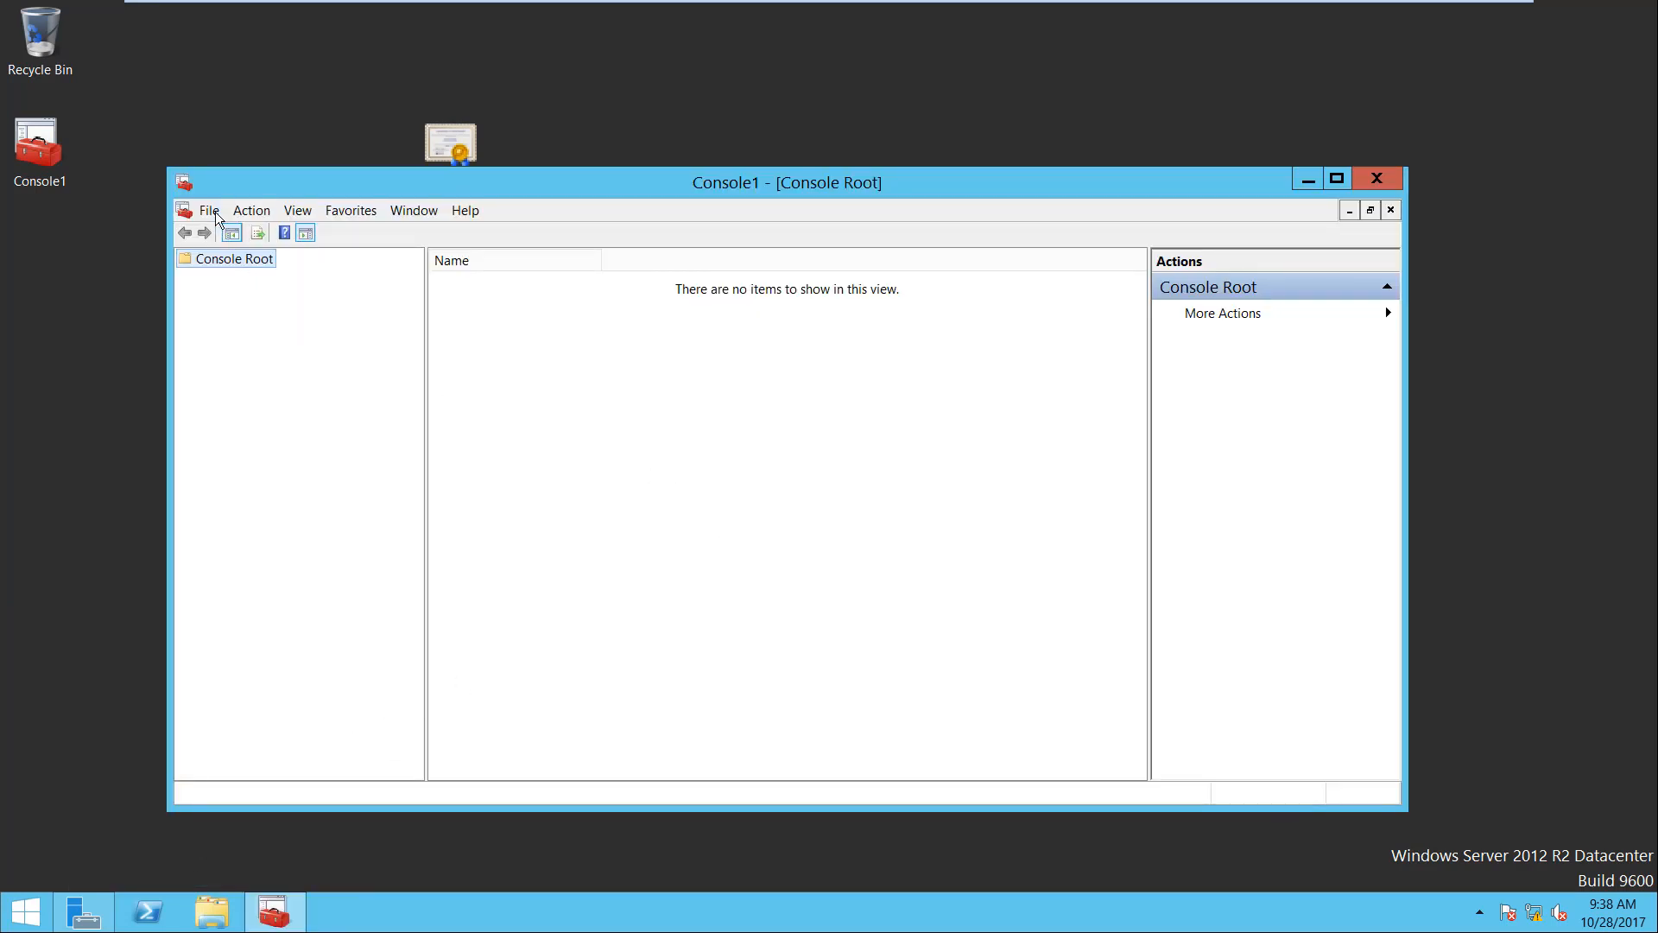
Add the Certificates snap-in to the console, managing the computer account on the local computer
click(215, 211)
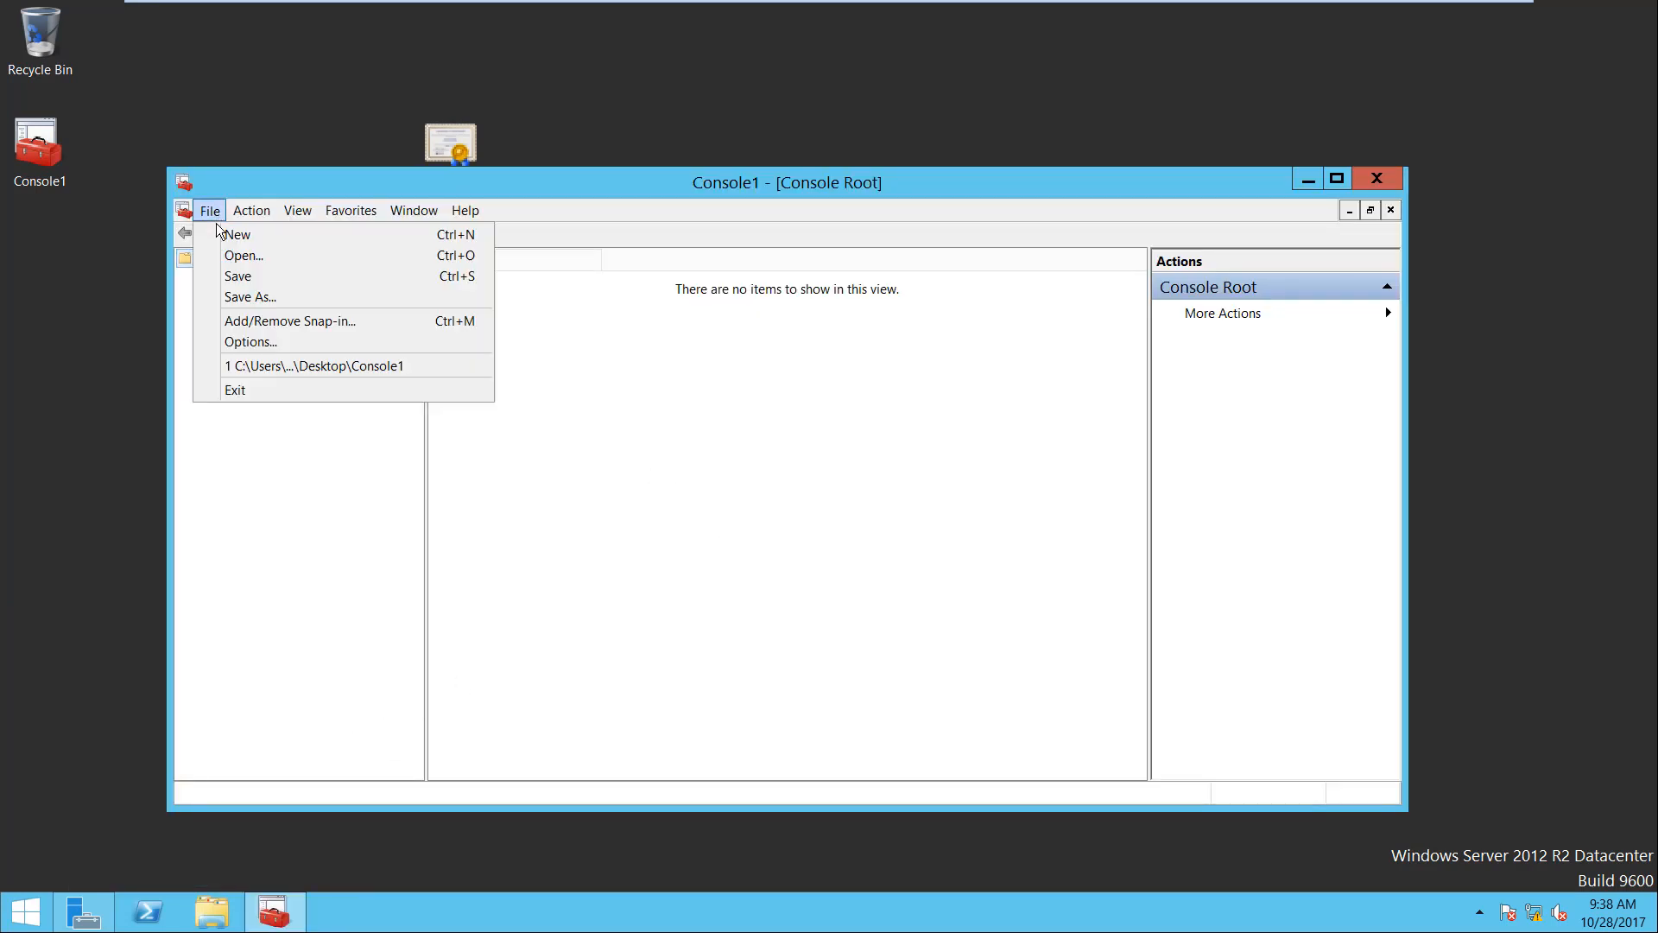
click(279, 325)
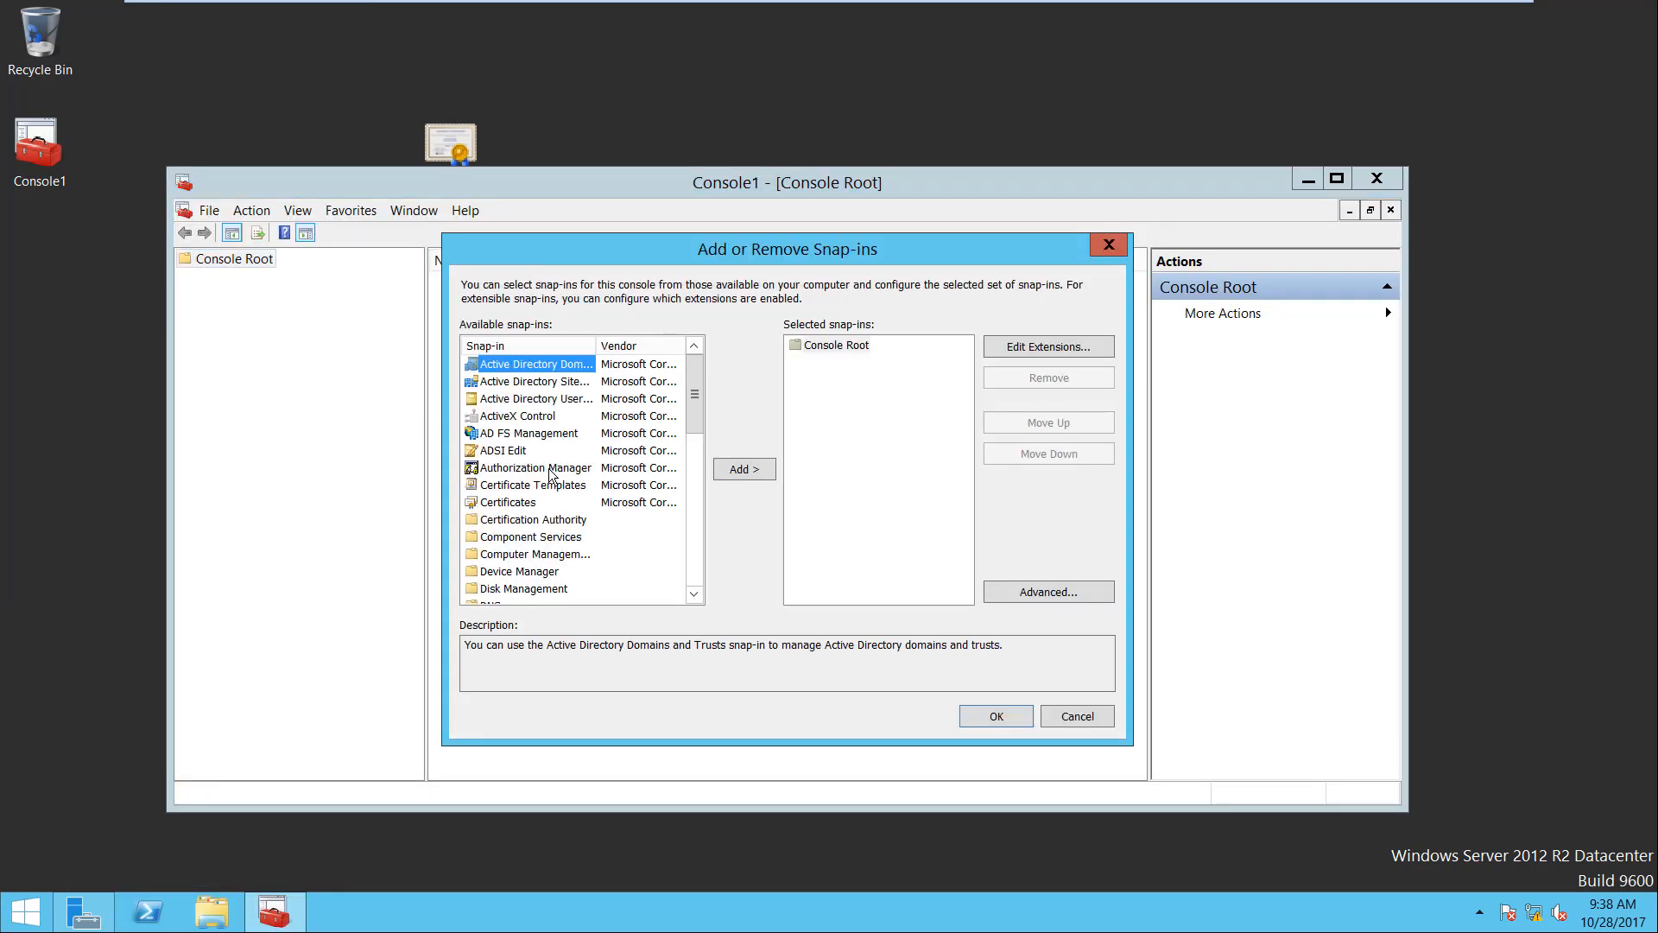
click(508, 502)
click(744, 469)
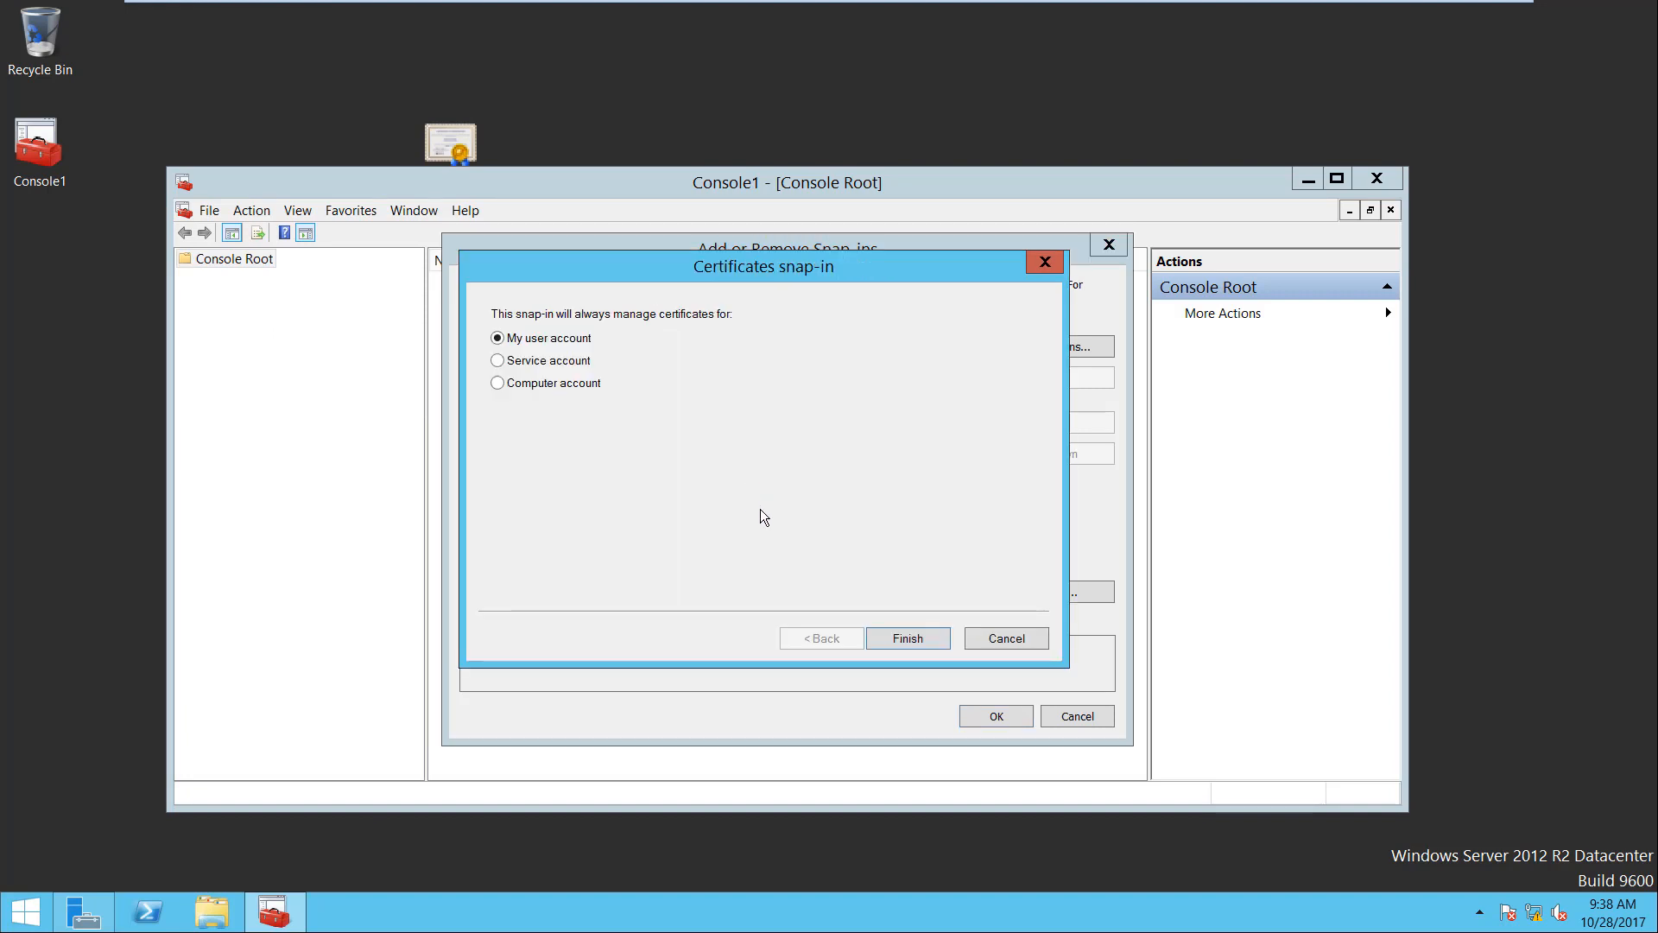
click(505, 387)
click(919, 646)
click(923, 644)
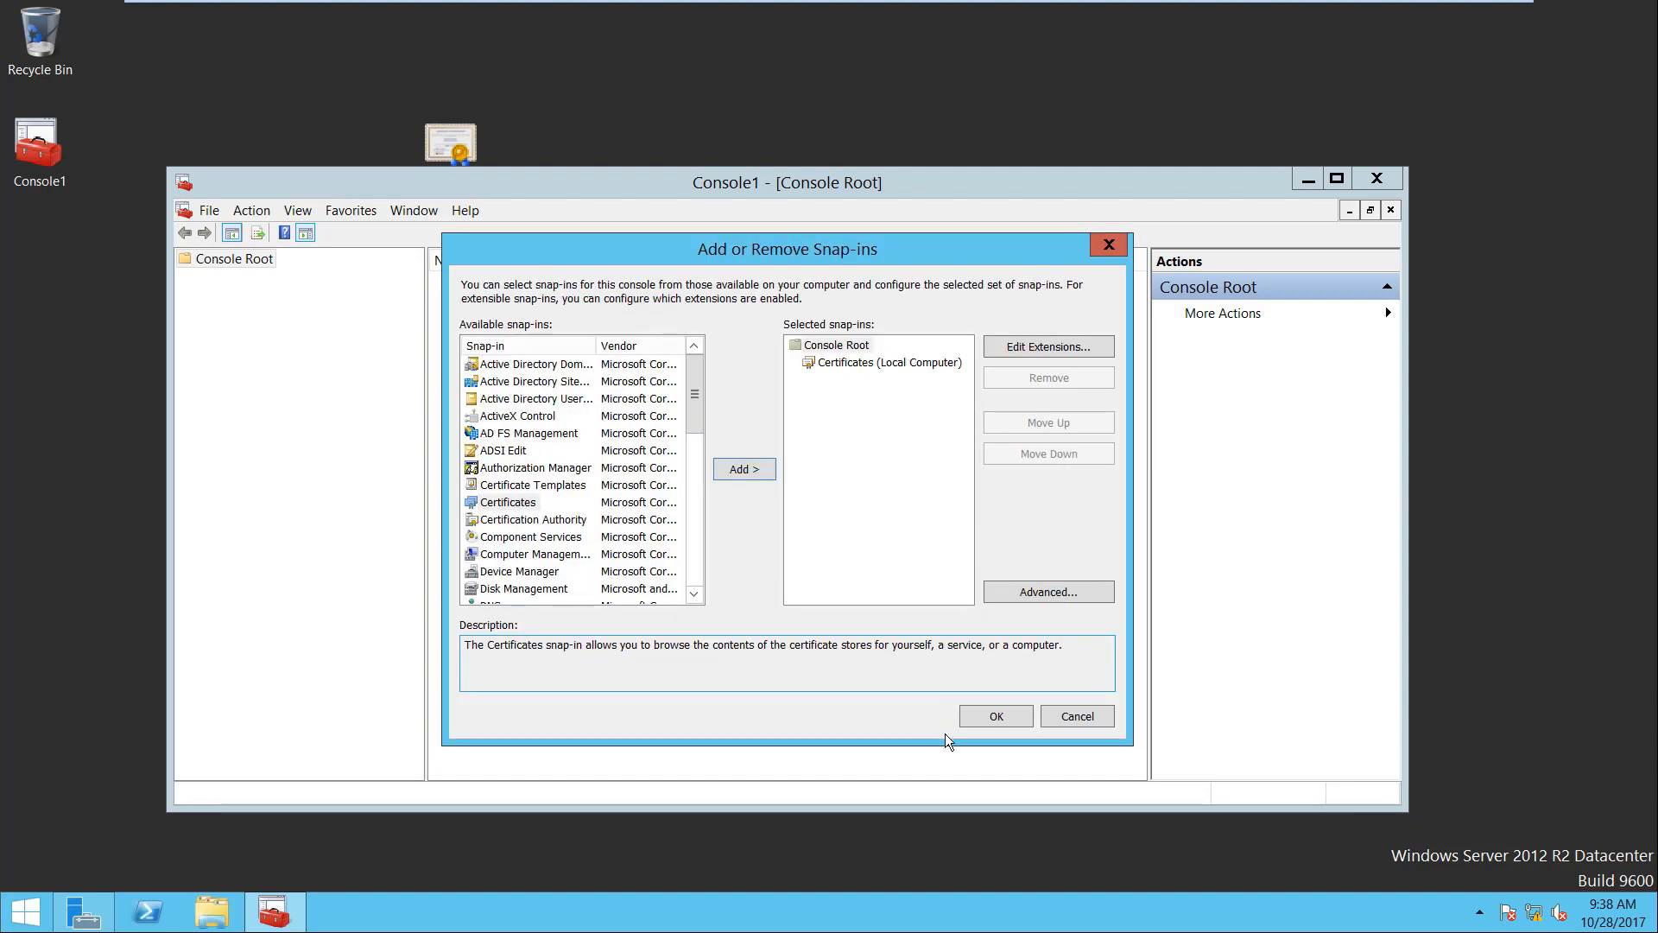
click(989, 721)
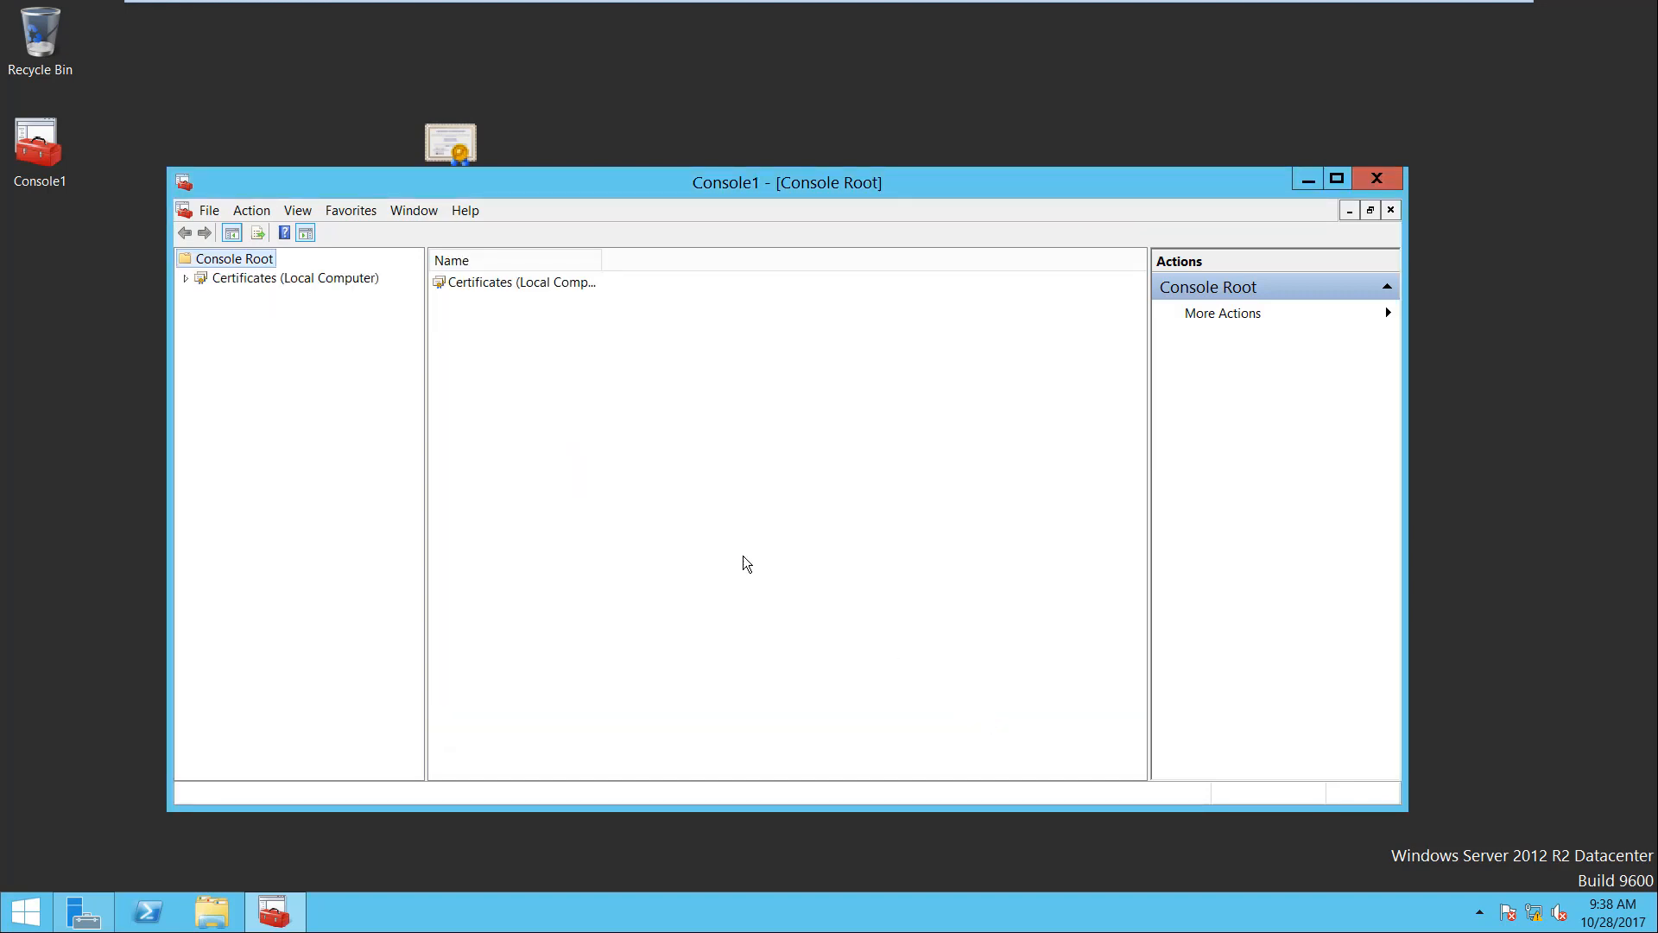
Open the certificates of the Trusted Root Certification Authorities store, widen the Issued To column and locate Rochester-ROCHESTER-DC-CA
click(184, 278)
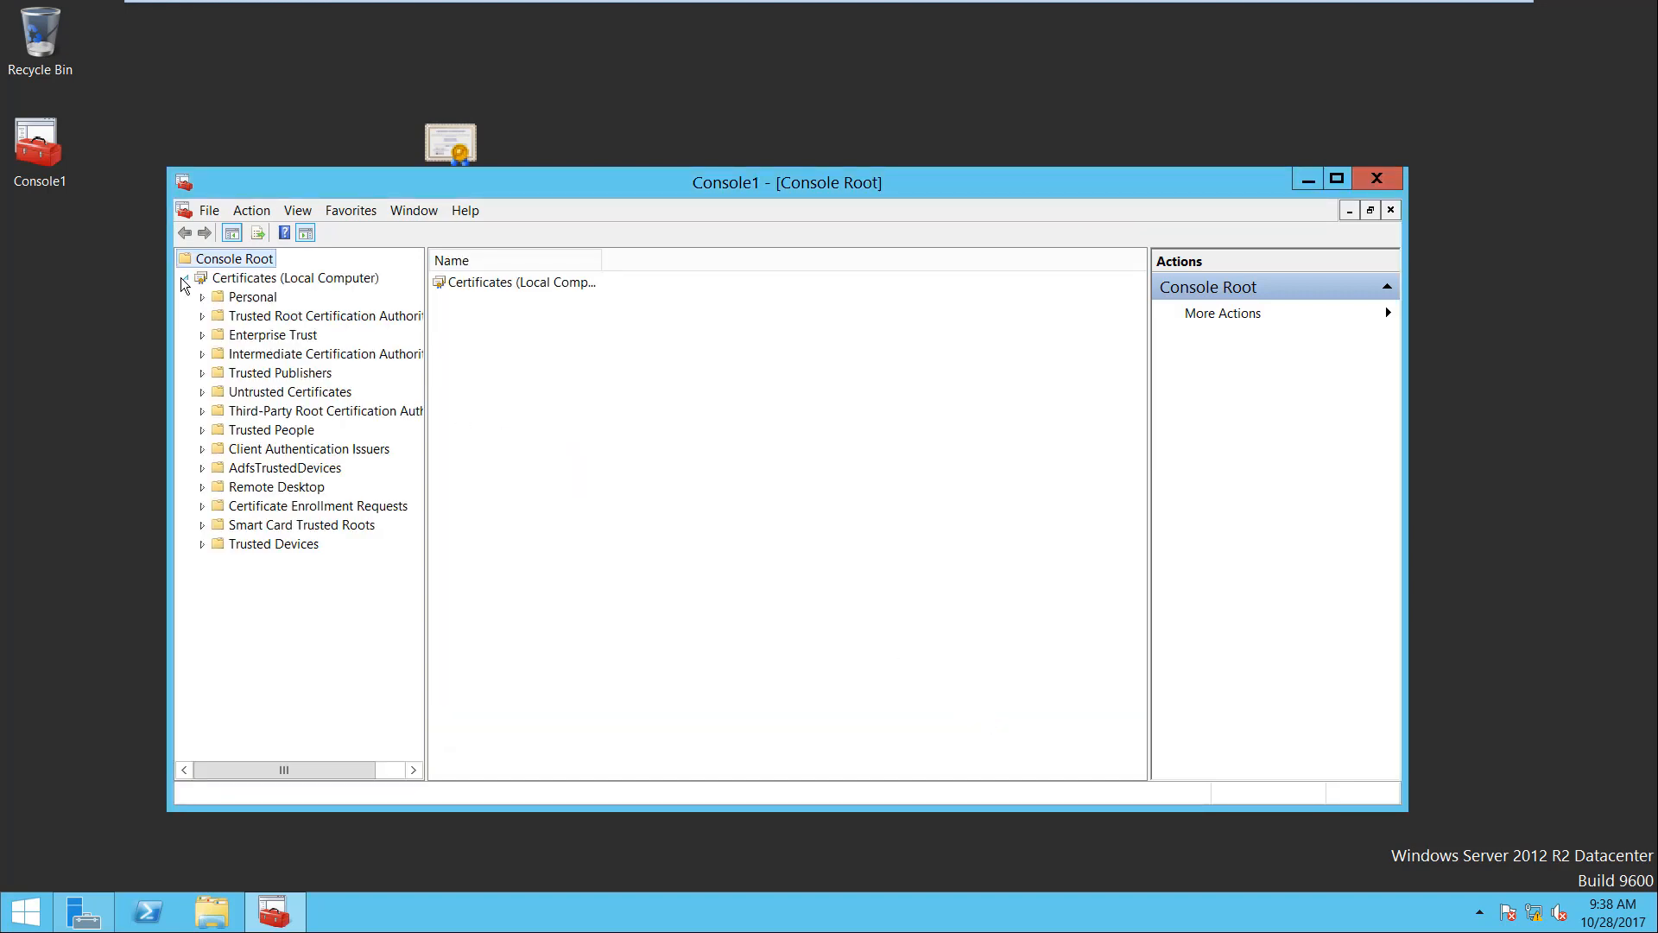
click(257, 315)
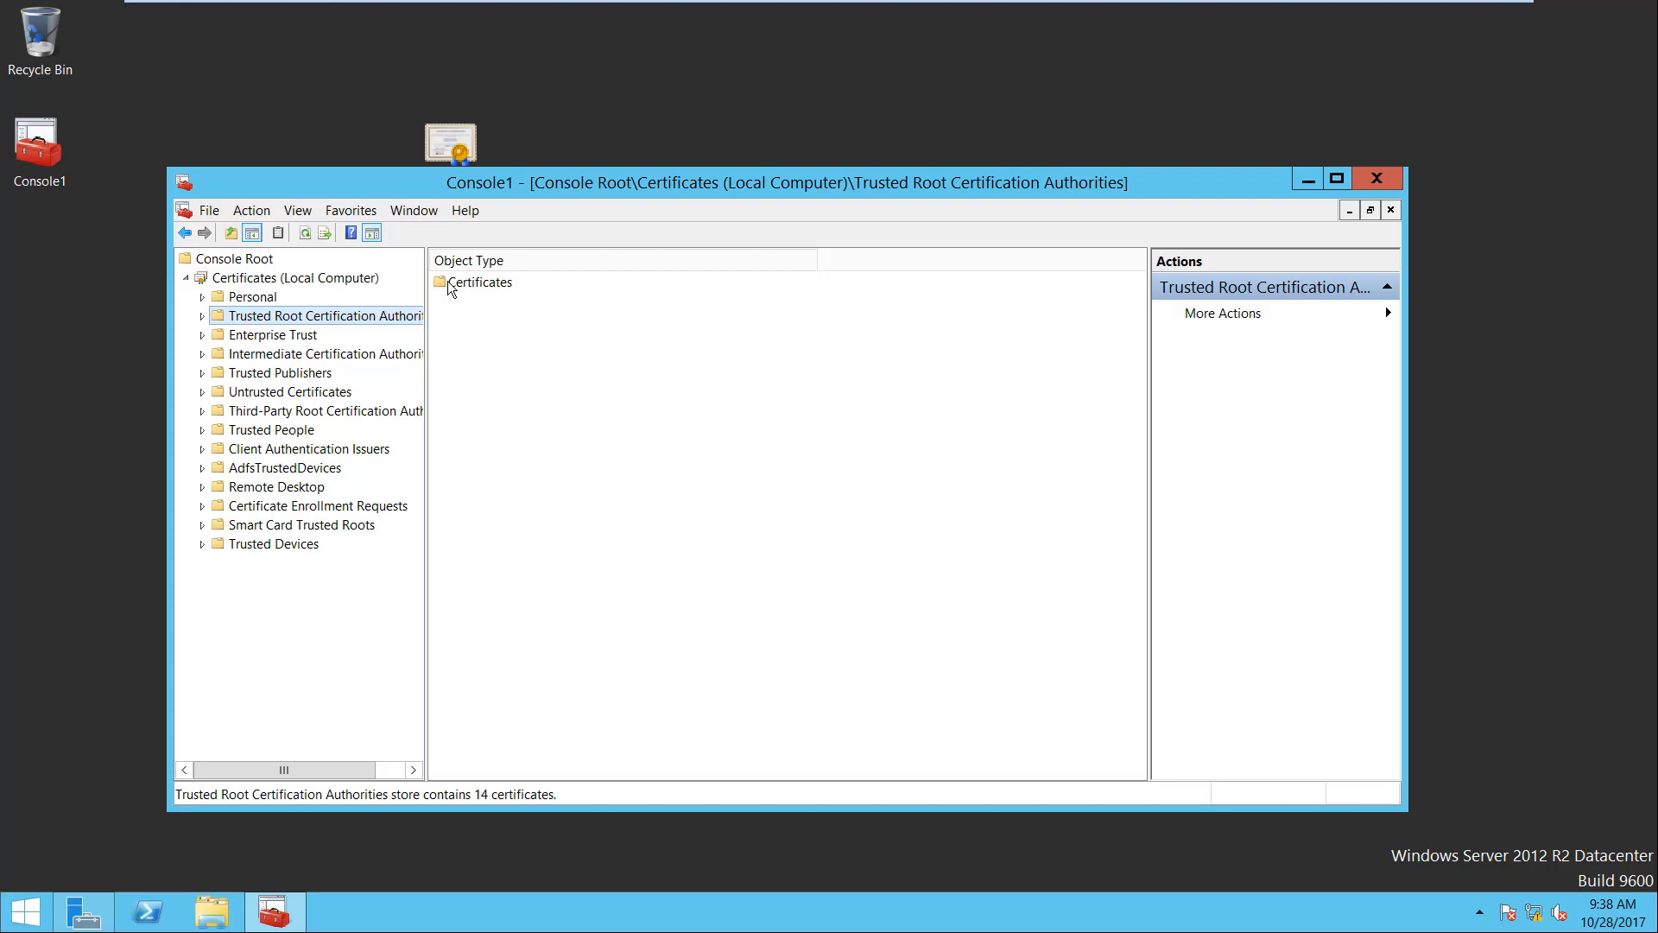
click(203, 316)
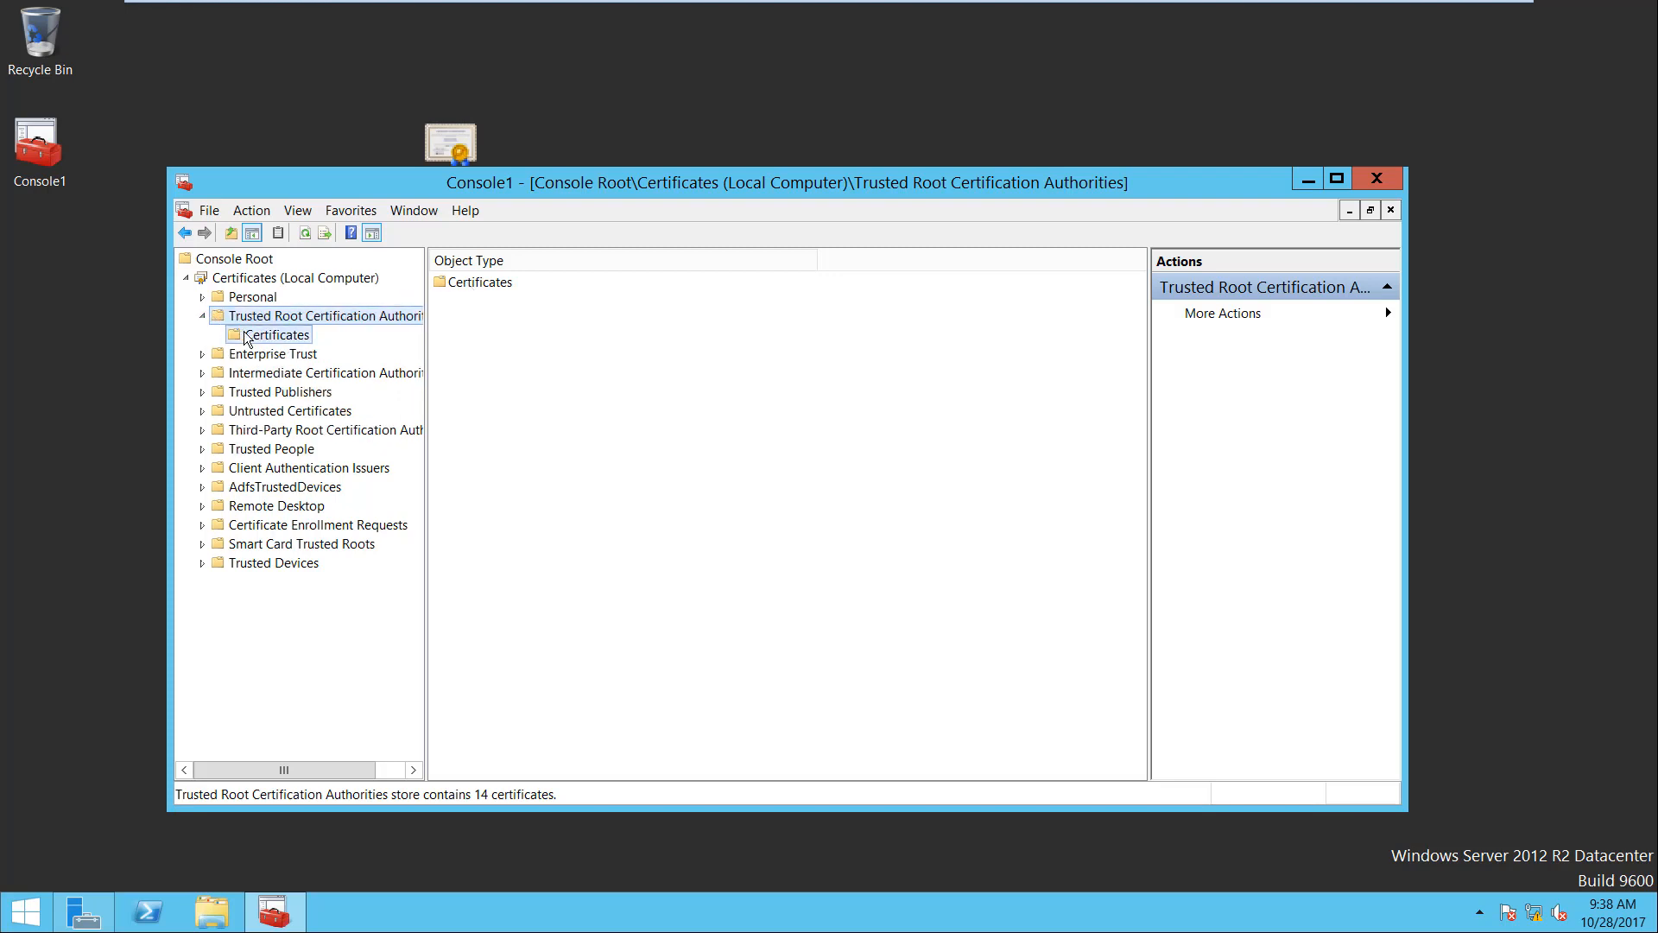
click(248, 337)
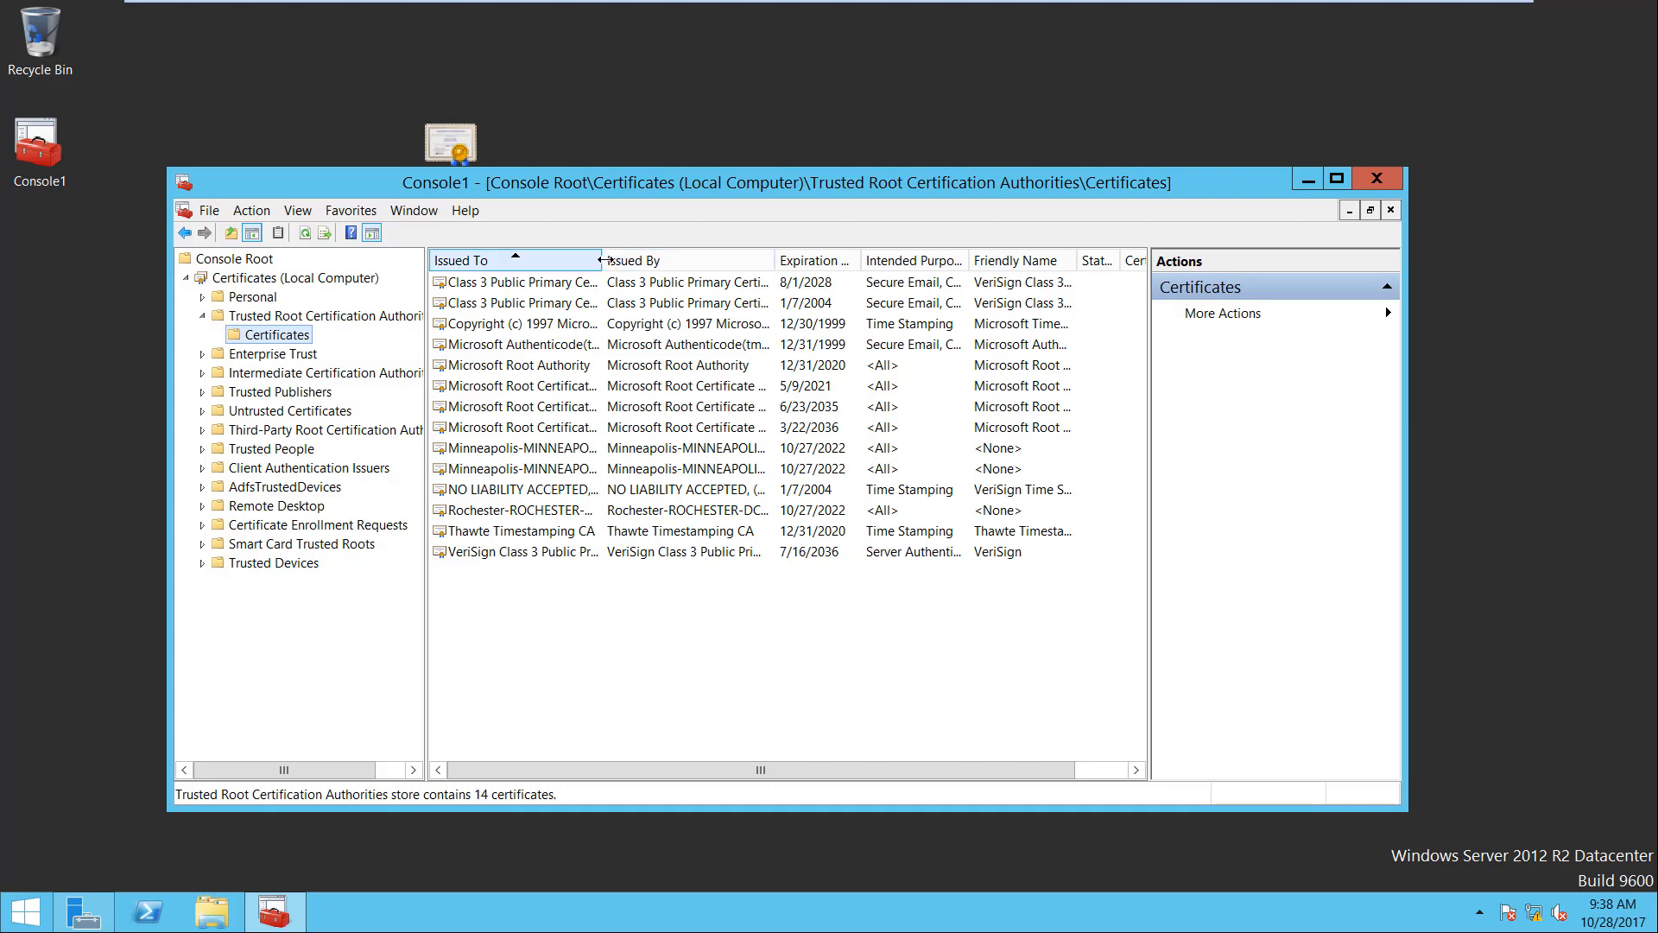
drag(601, 259, 719, 260)
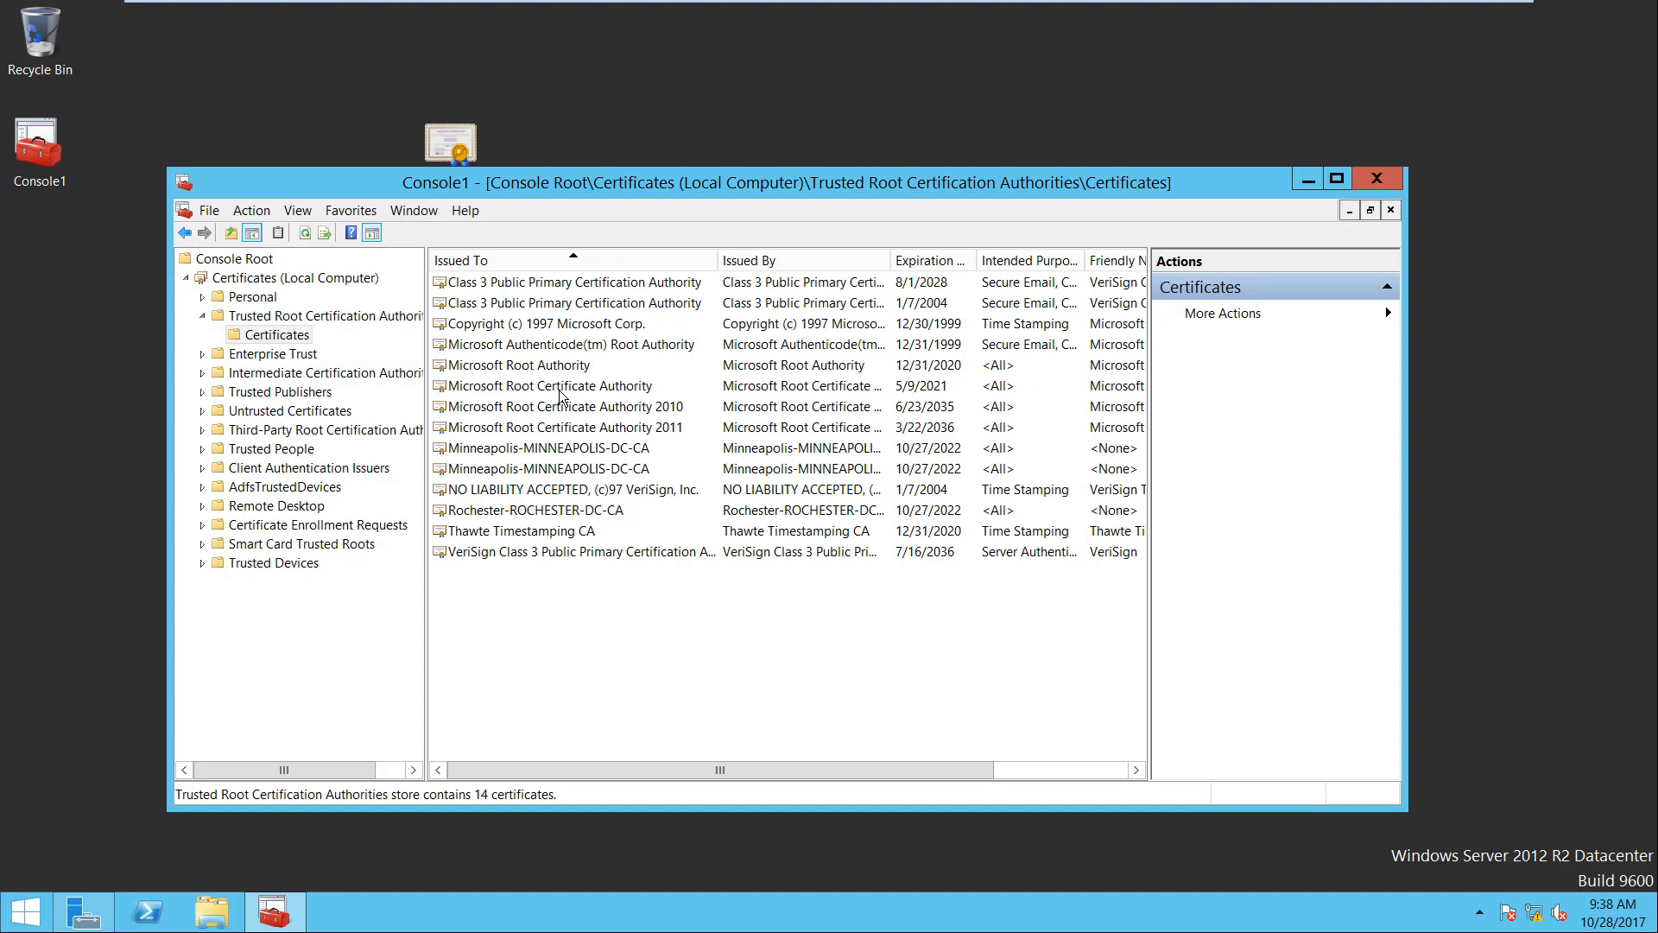
click(548, 508)
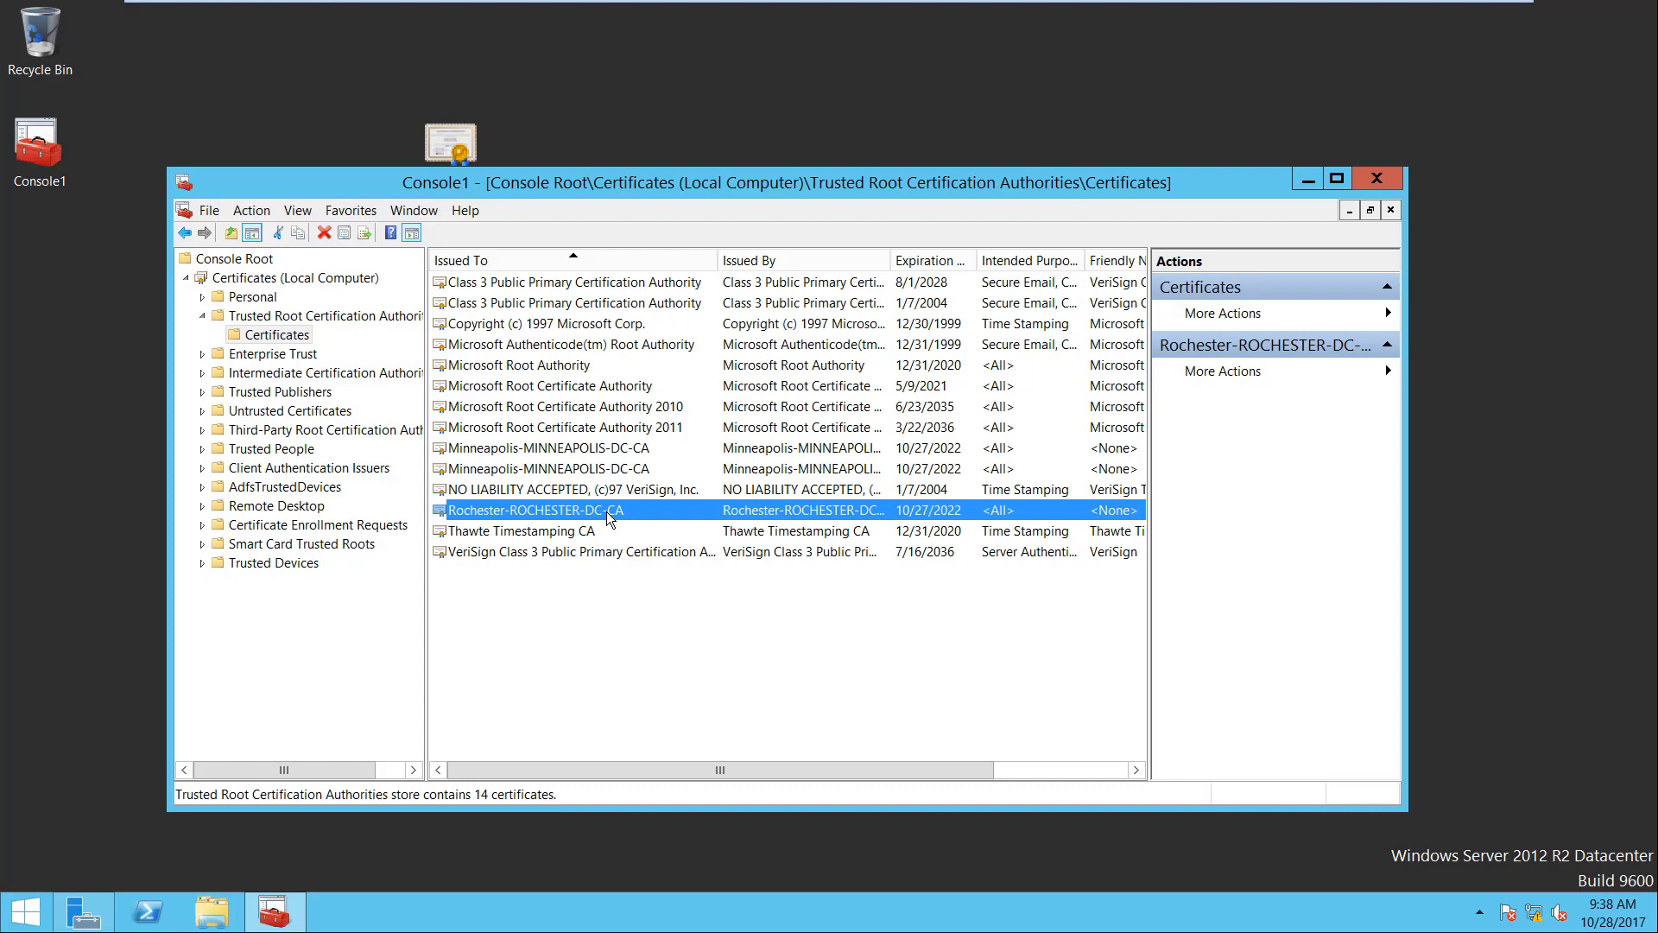
Expand the Personal store, compare the Rochester-ROCHESTER-DC-CA entry with the opened certificate's general information, details, path and status, and close the certificate
click(252, 296)
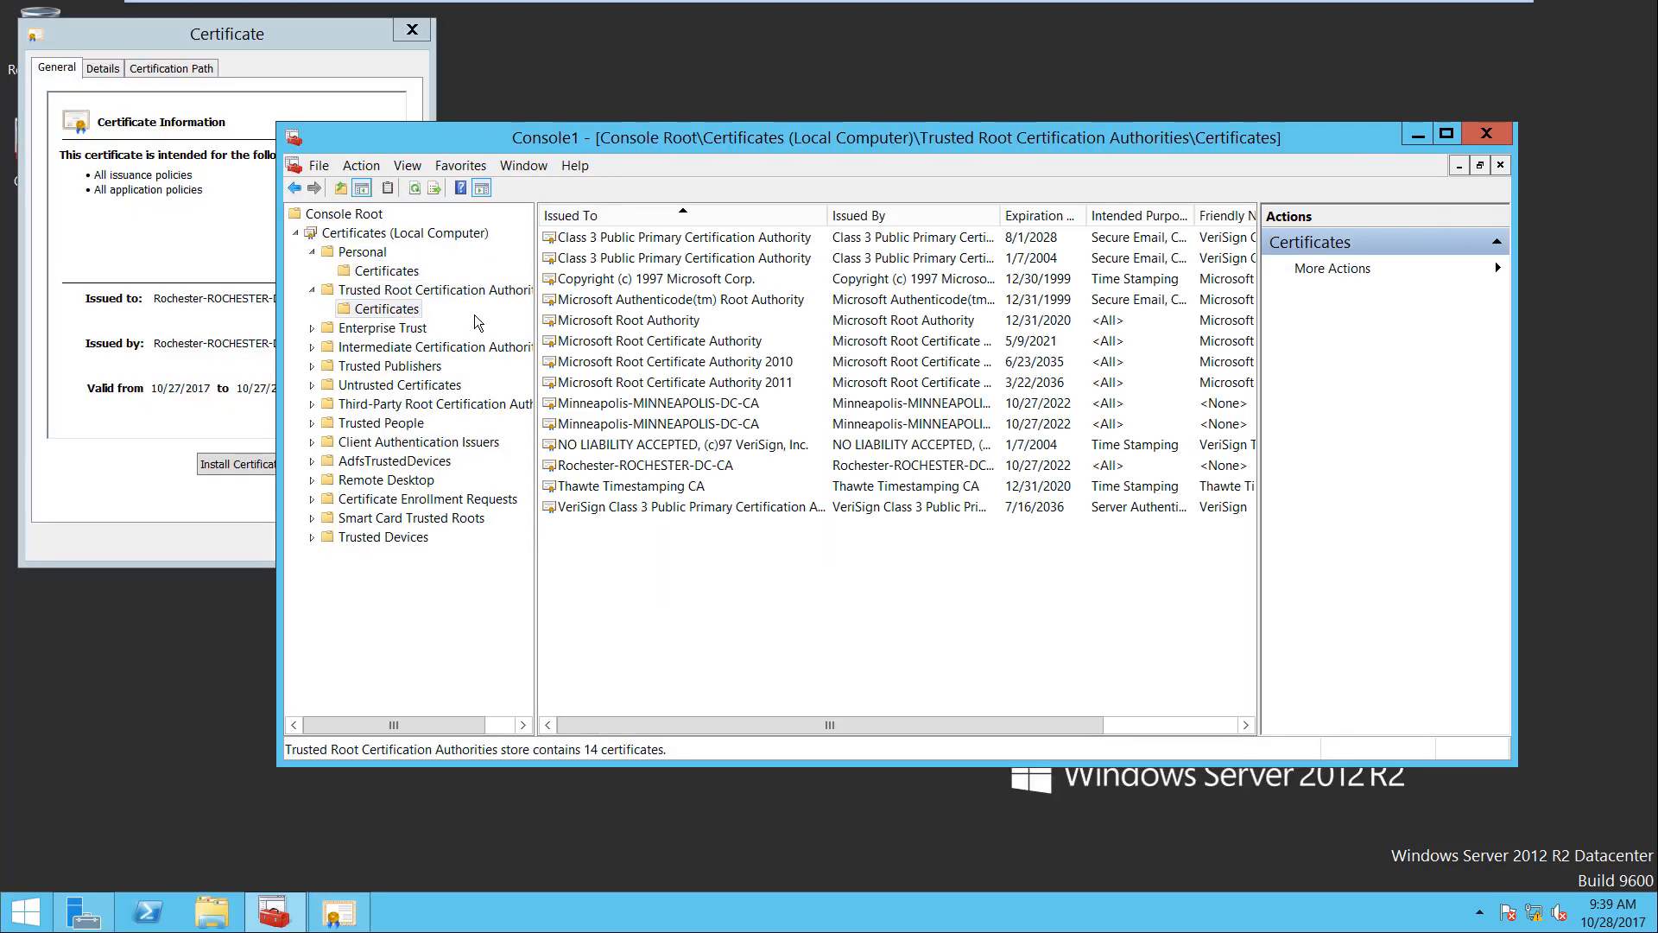
click(627, 466)
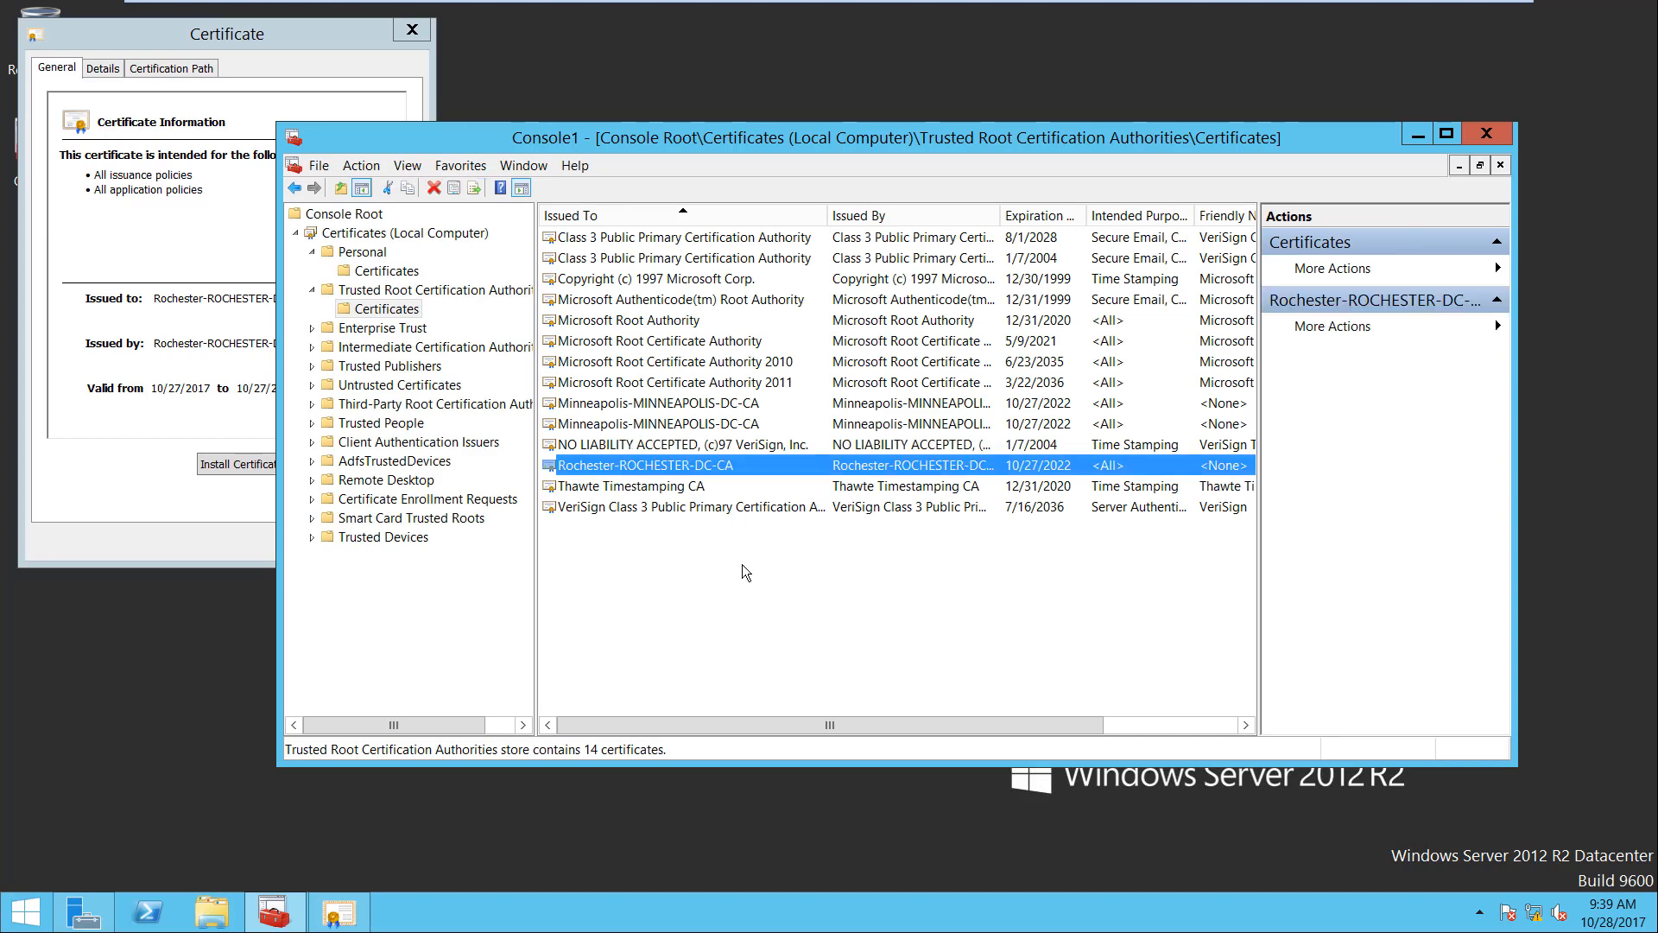
click(143, 256)
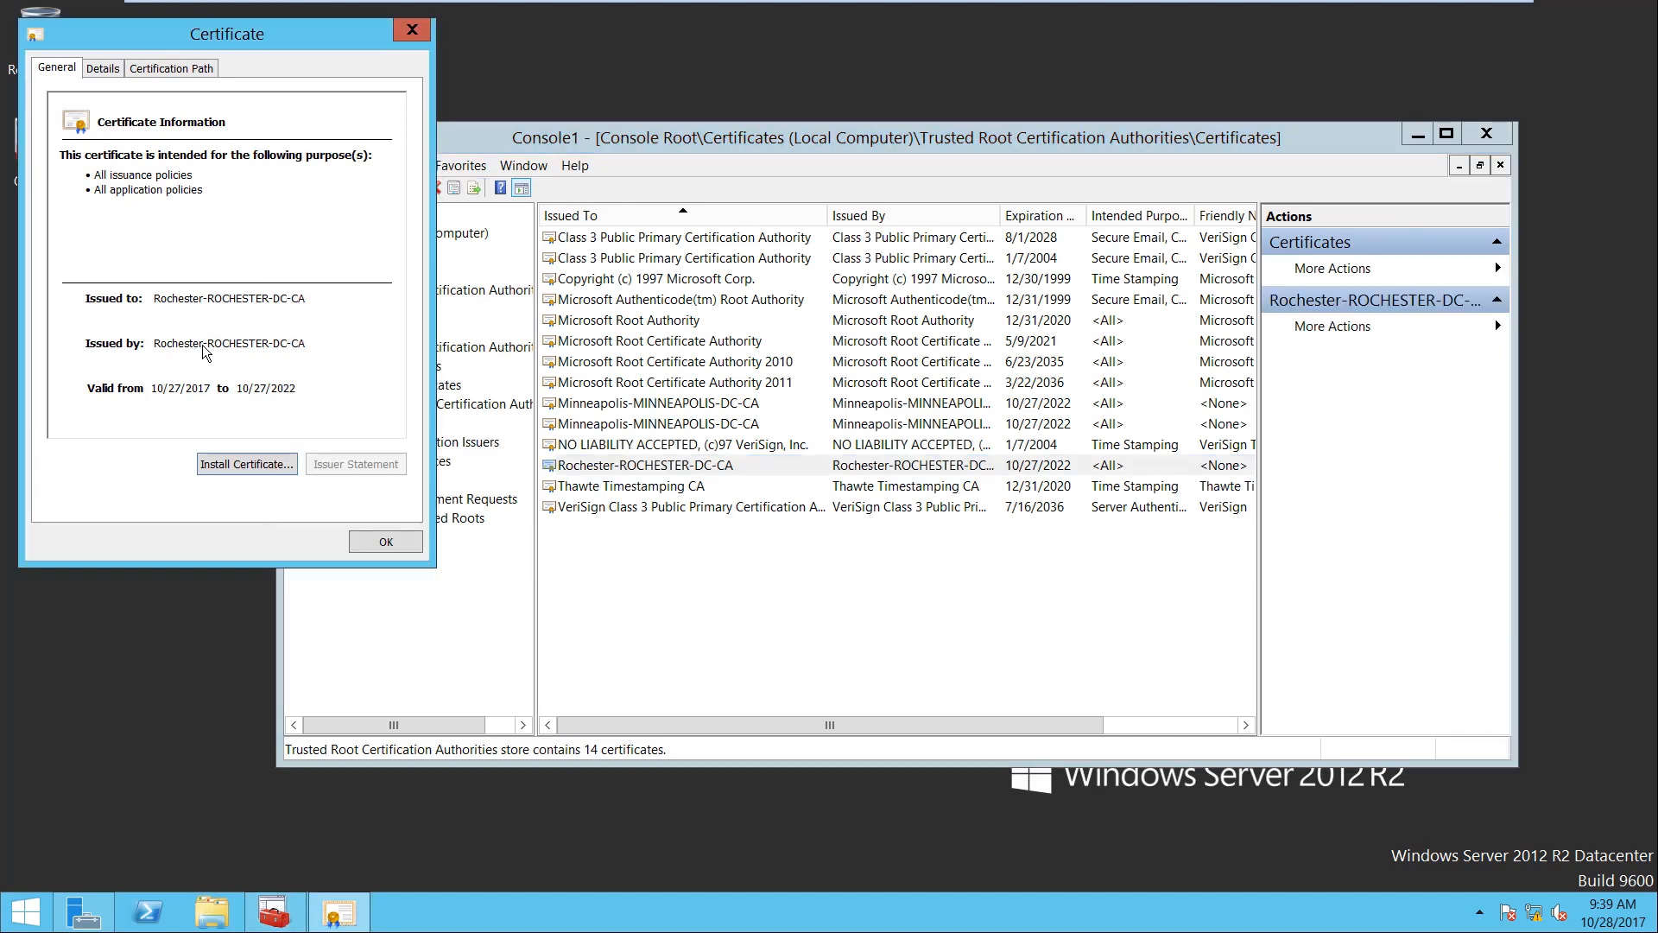
click(146, 69)
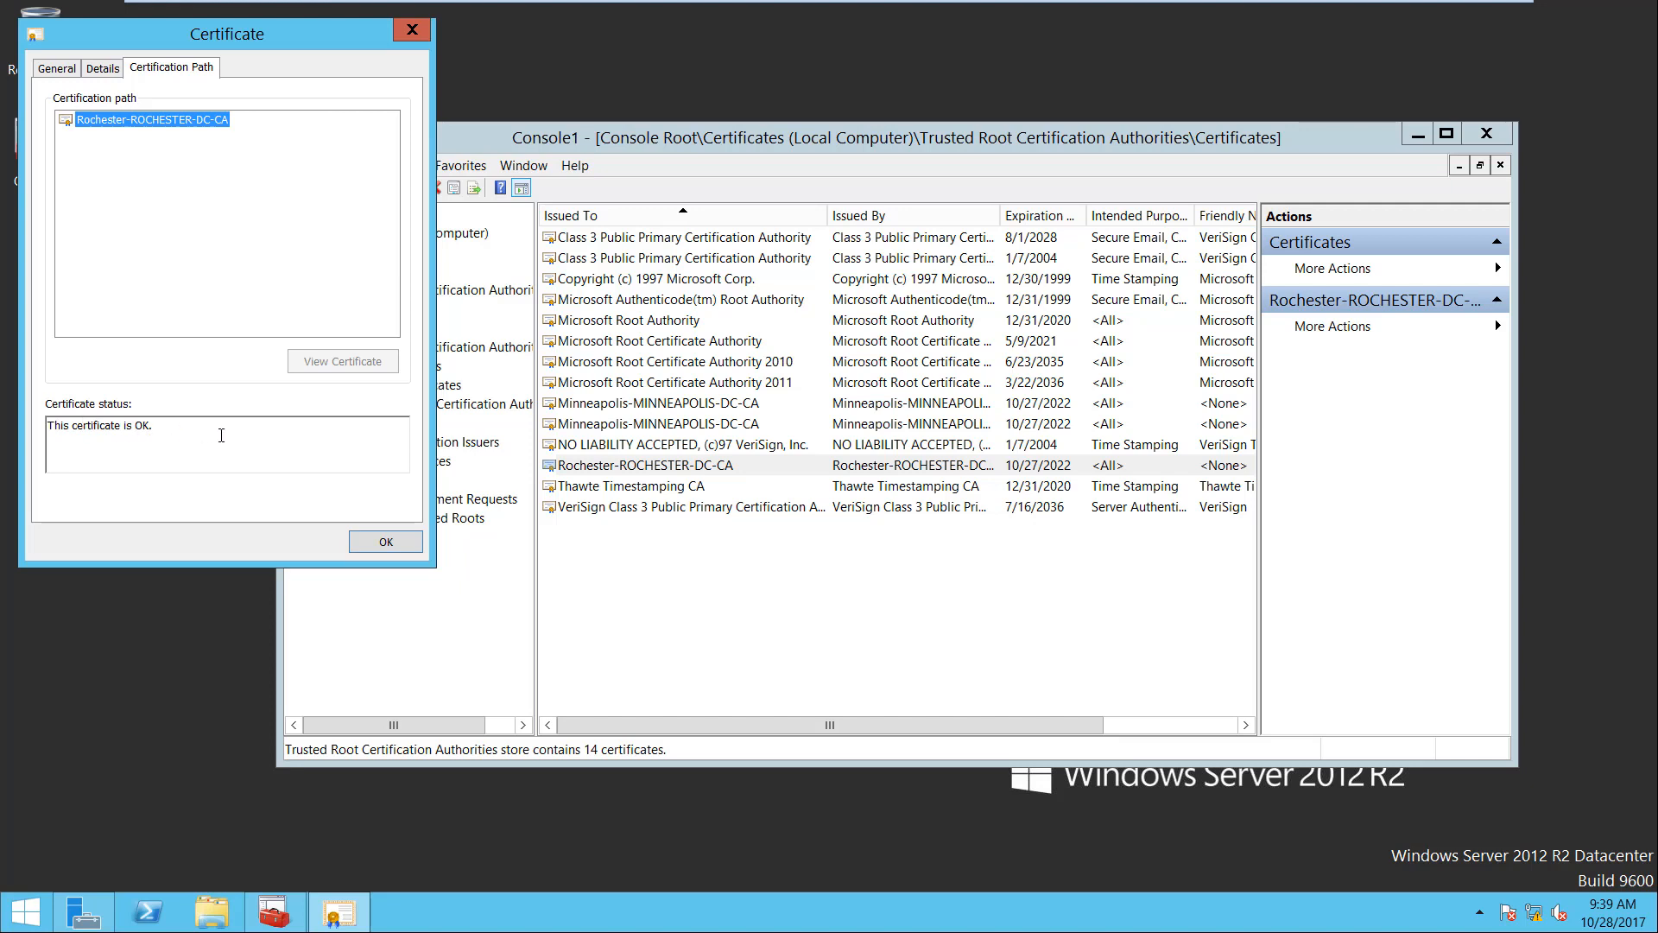
click(320, 429)
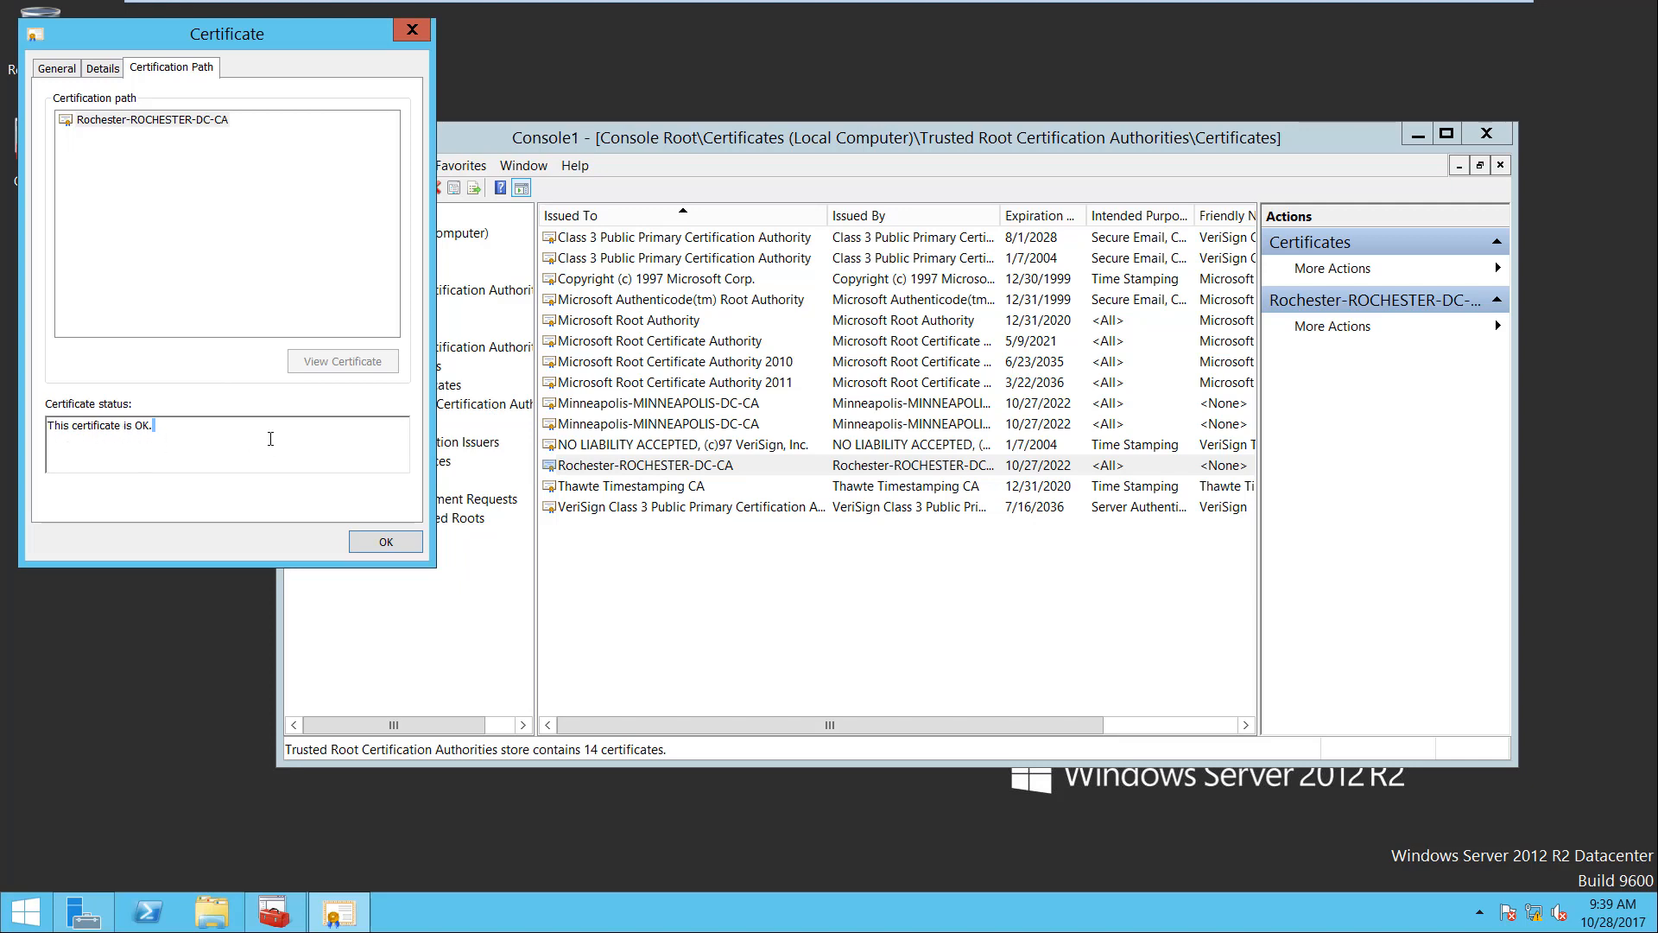
click(102, 72)
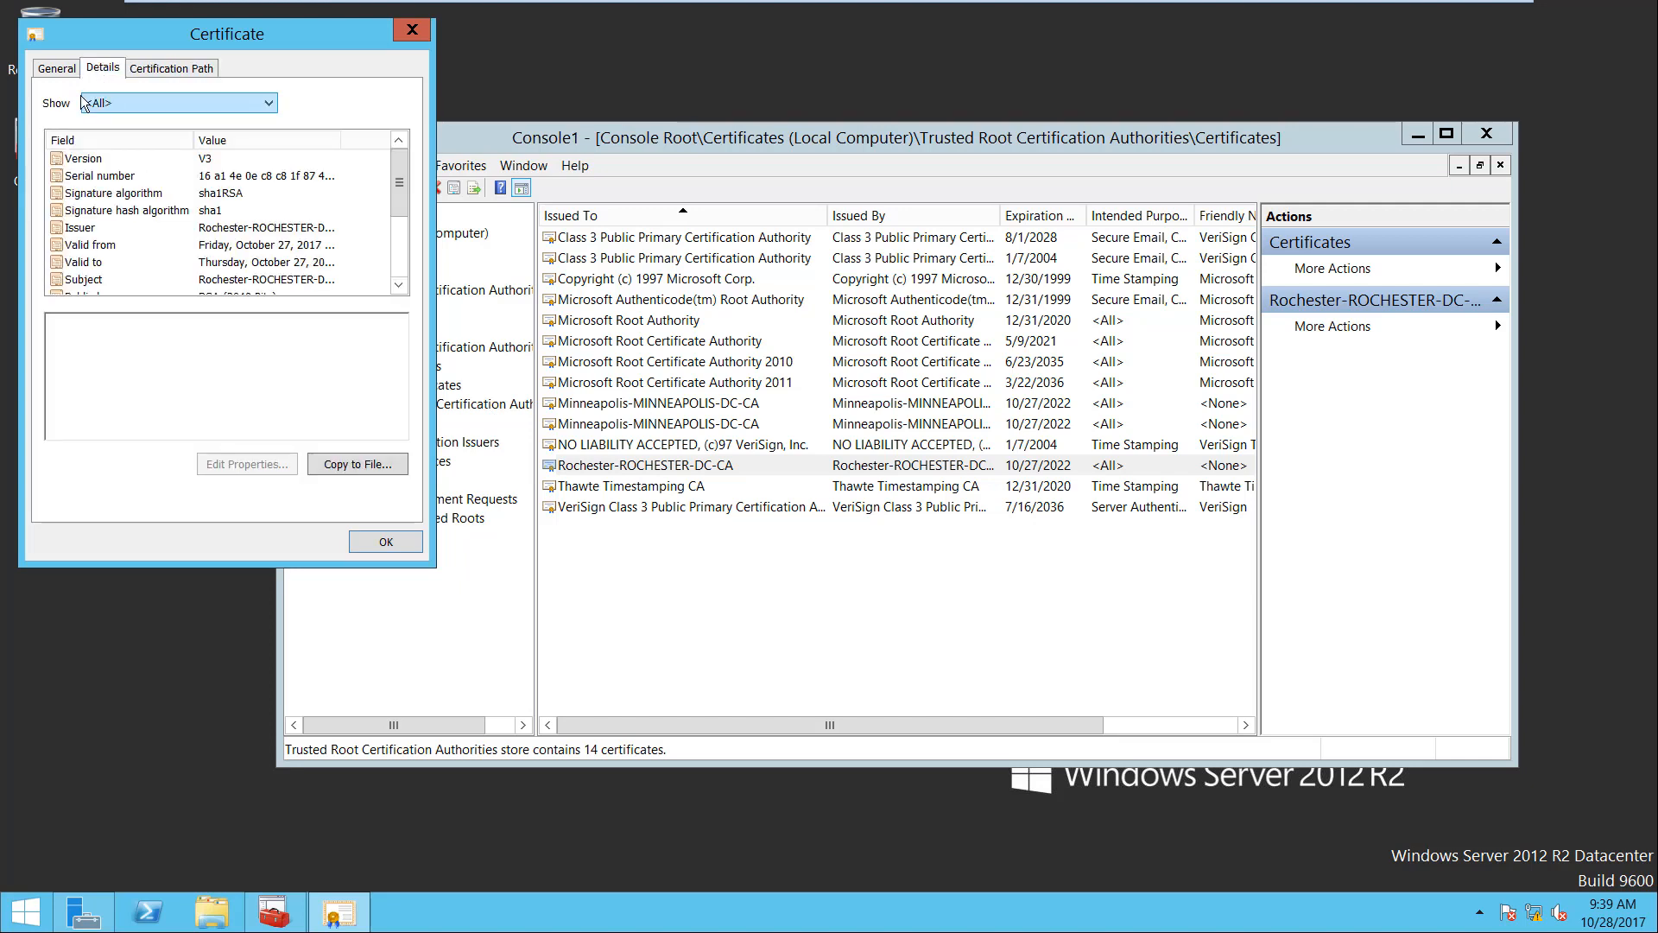
click(59, 69)
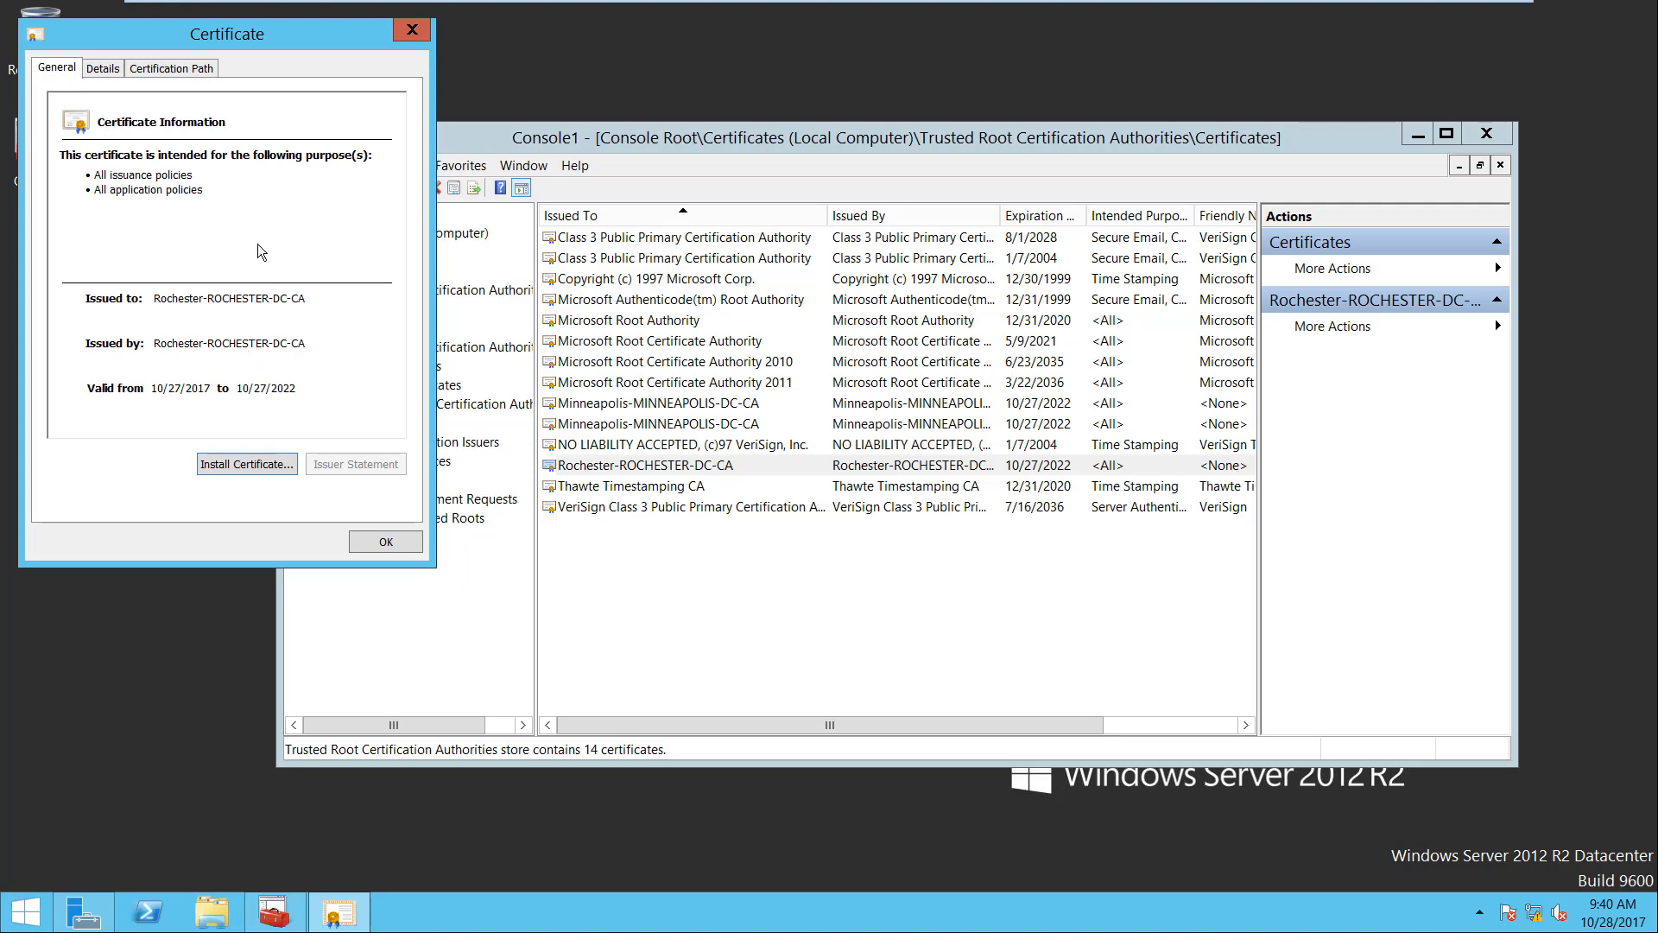
click(164, 72)
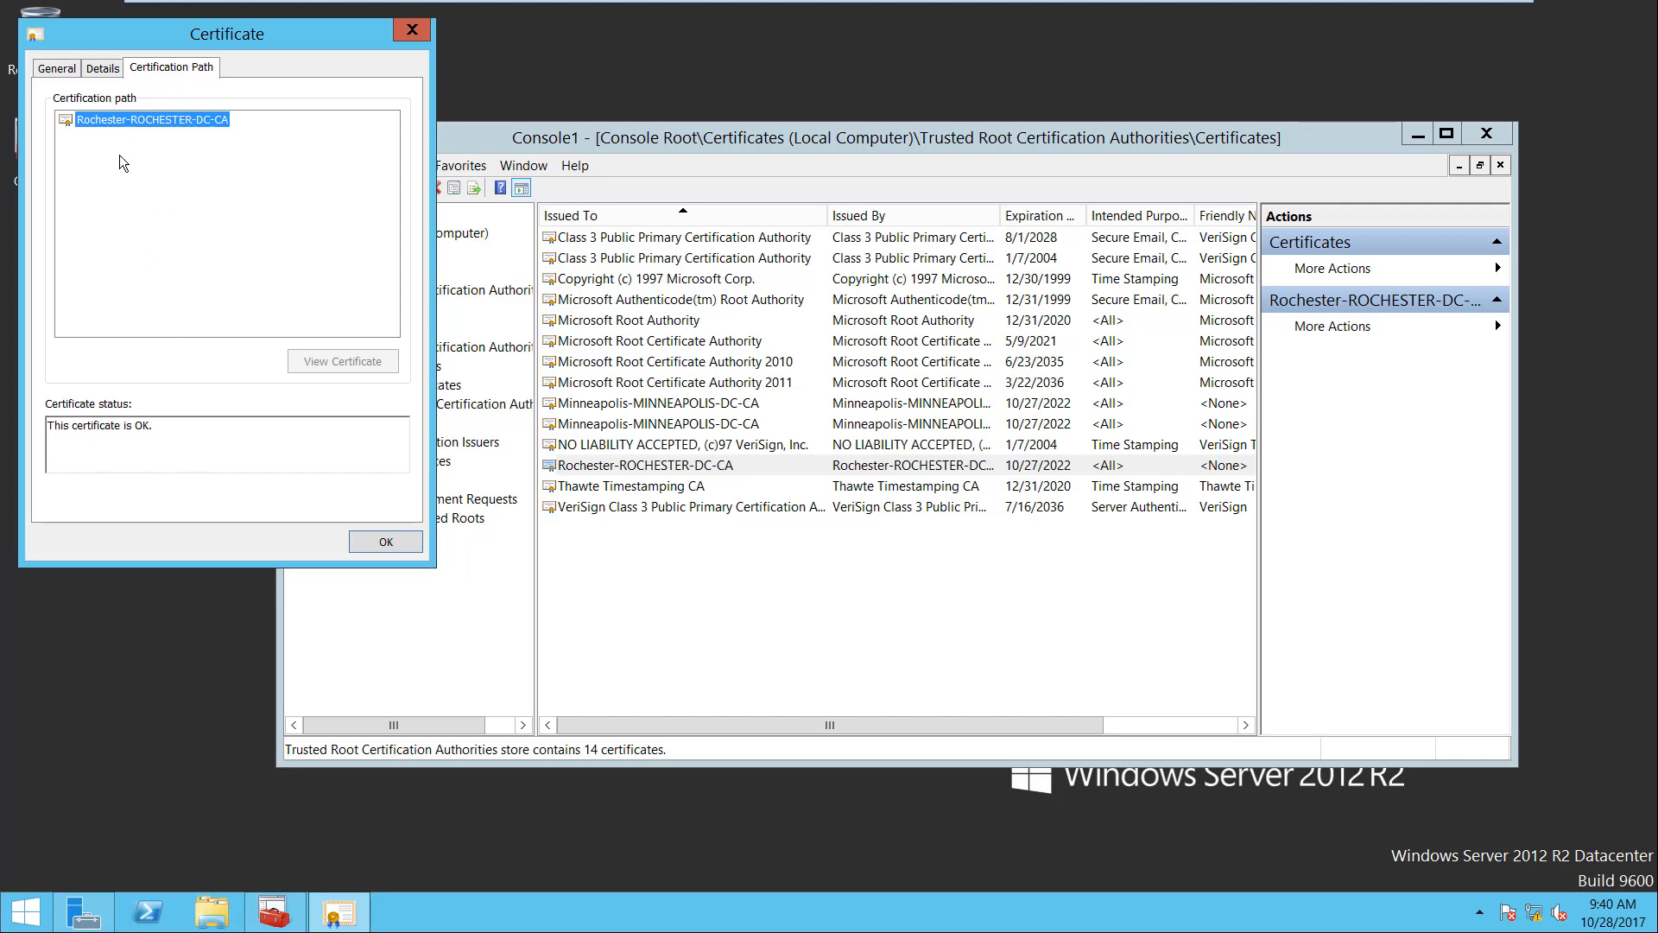
click(413, 29)
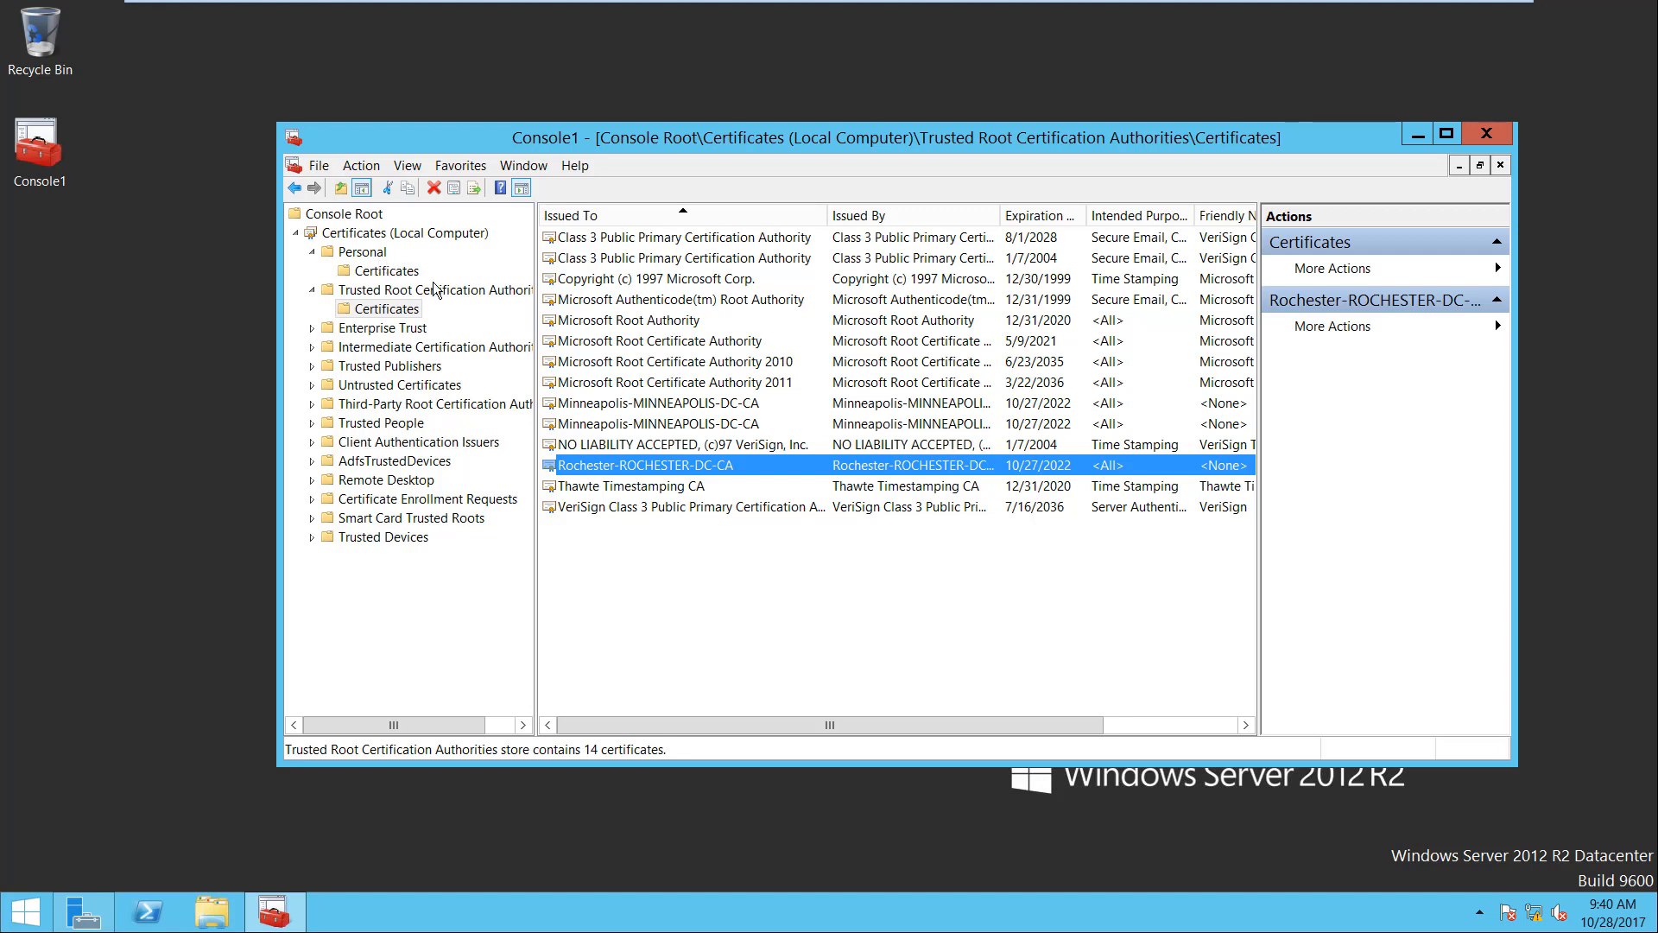
Open the Server Authentication certificate for Minneapolis-DC.Minneapolis.org in the Personal store and examine its certification path up to the issuing CA
click(378, 268)
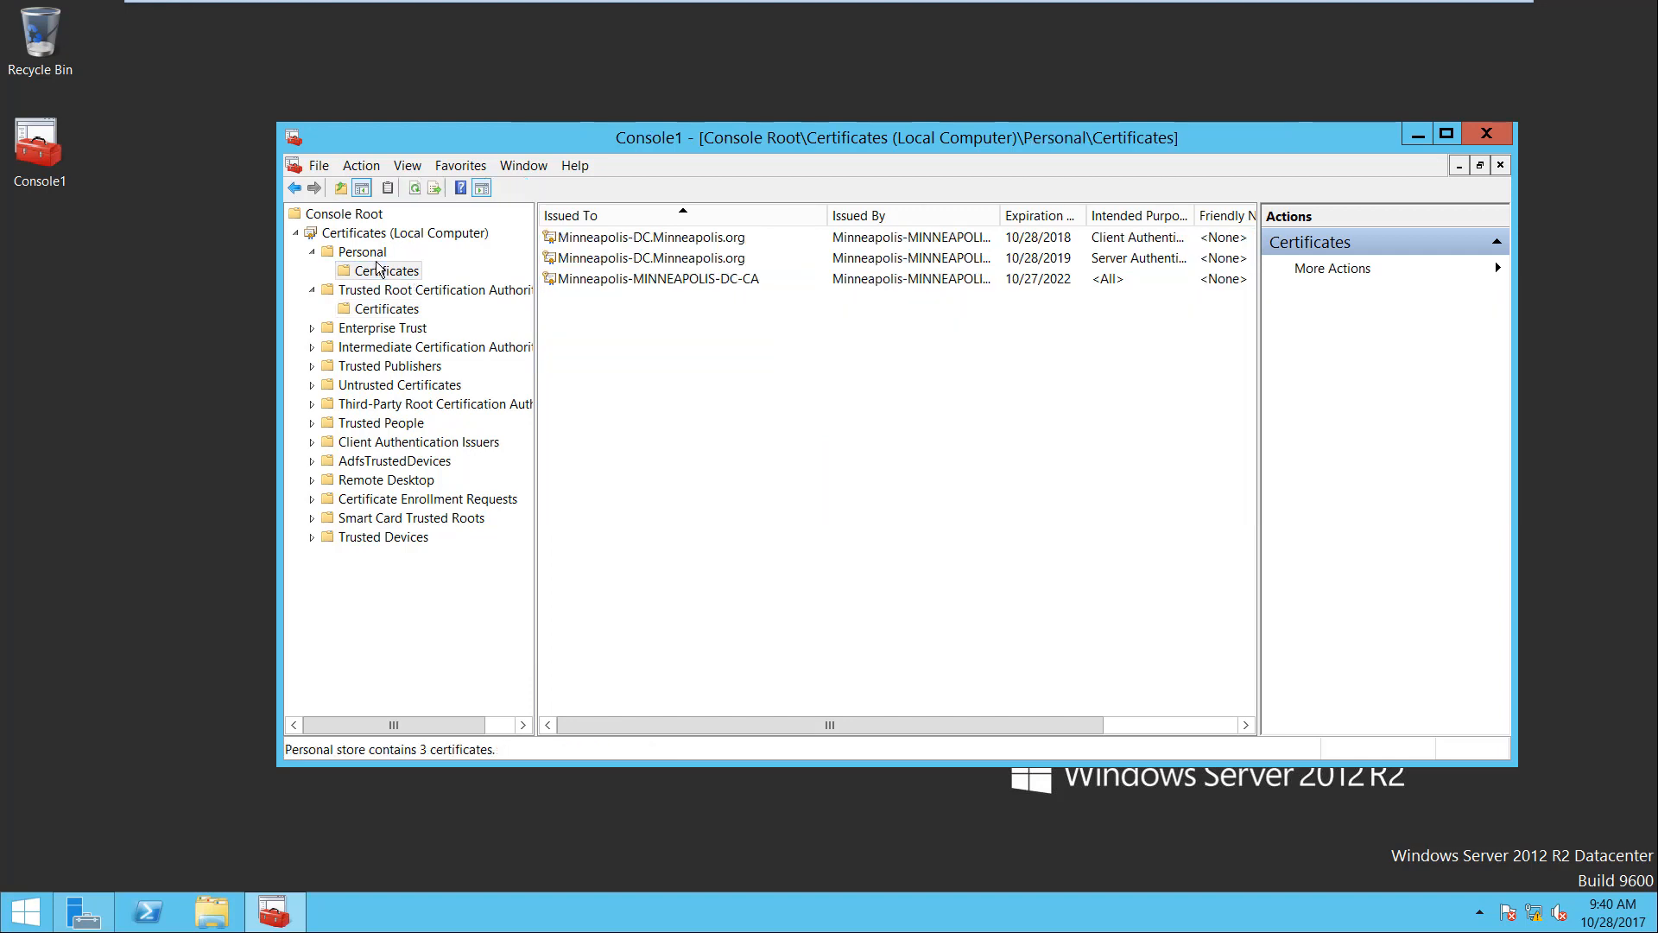
double_click(655, 264)
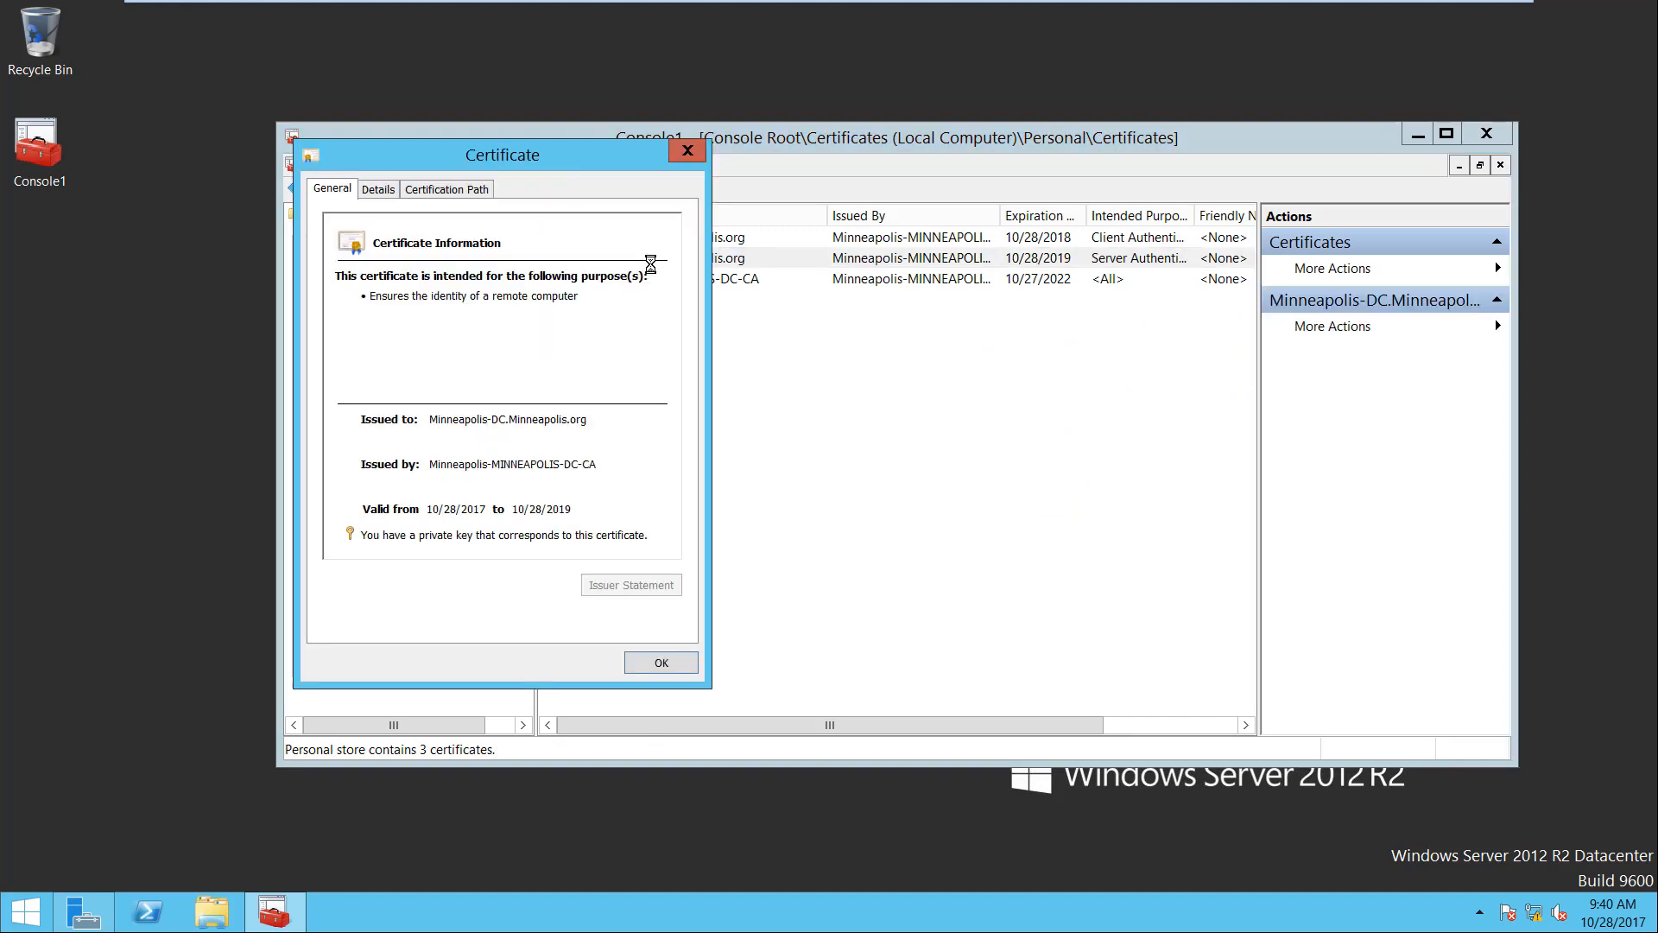
click(454, 190)
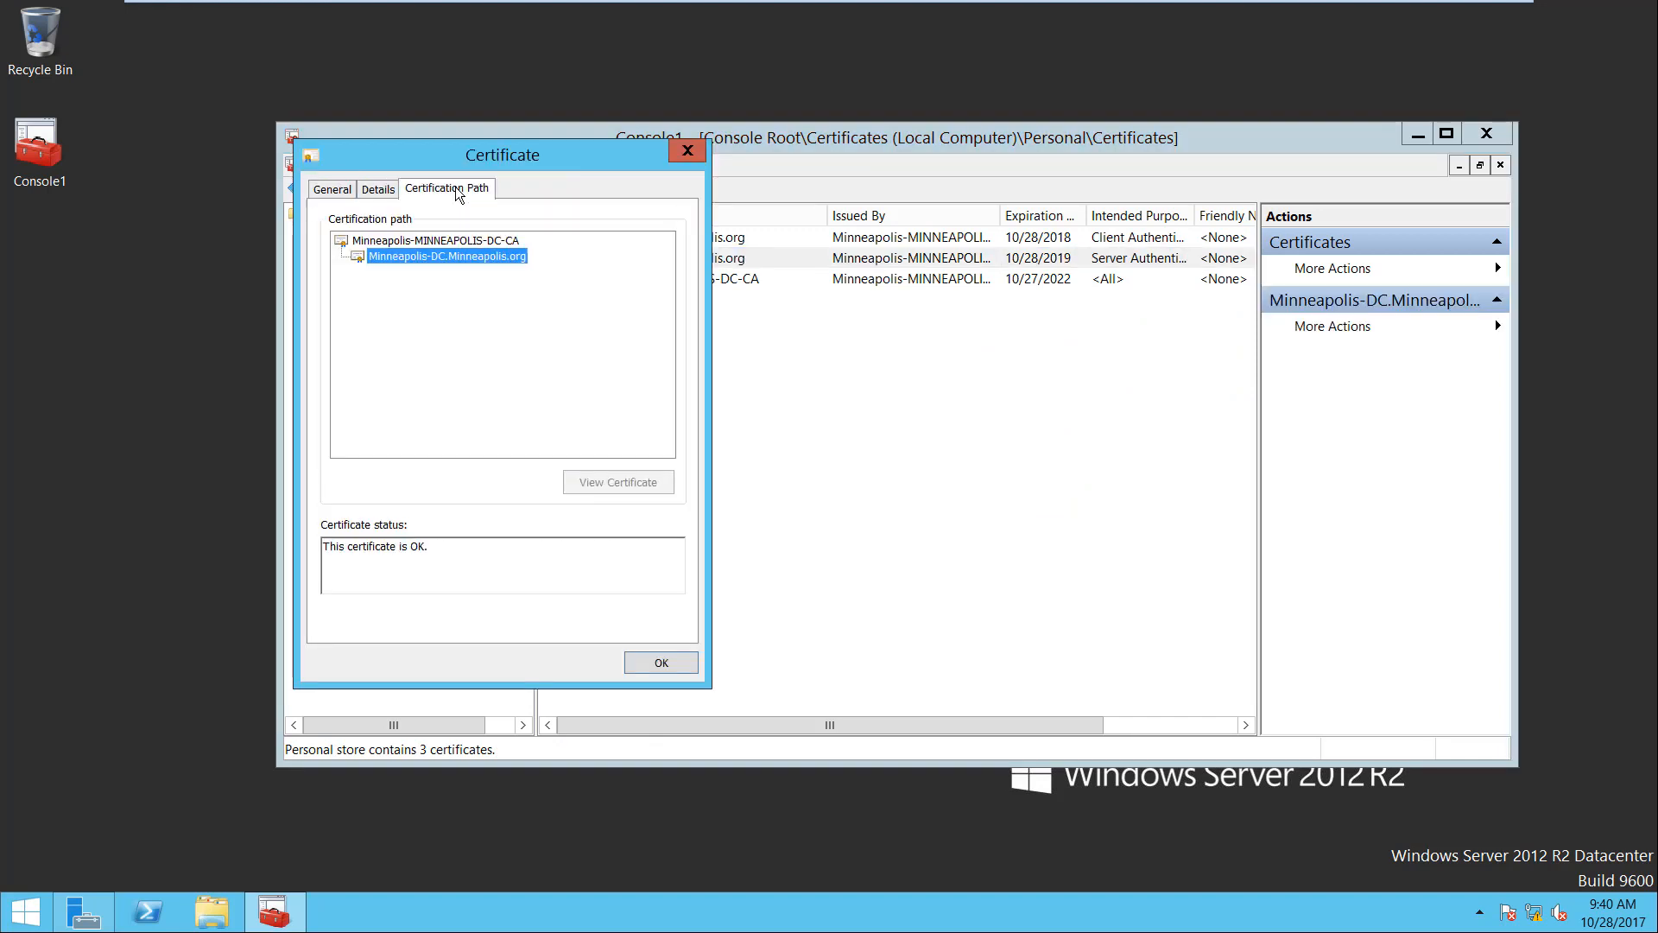
click(462, 238)
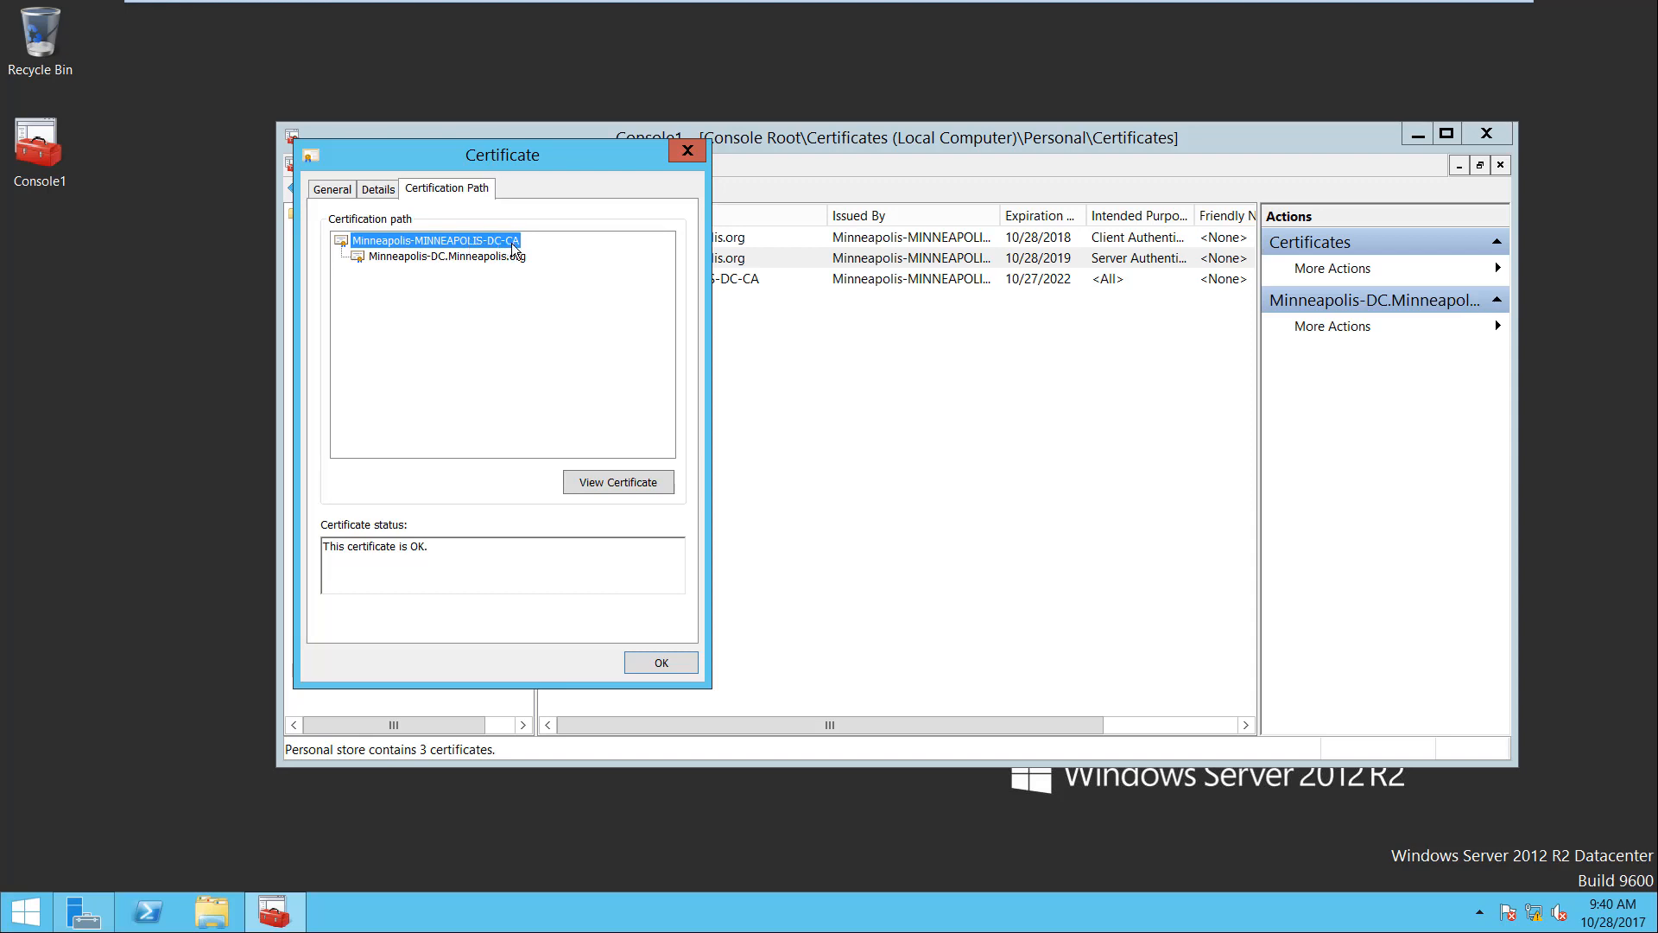
Start exporting this certificate to a file without its private key, in DER encoded binary X.509 (.CER) format
click(372, 189)
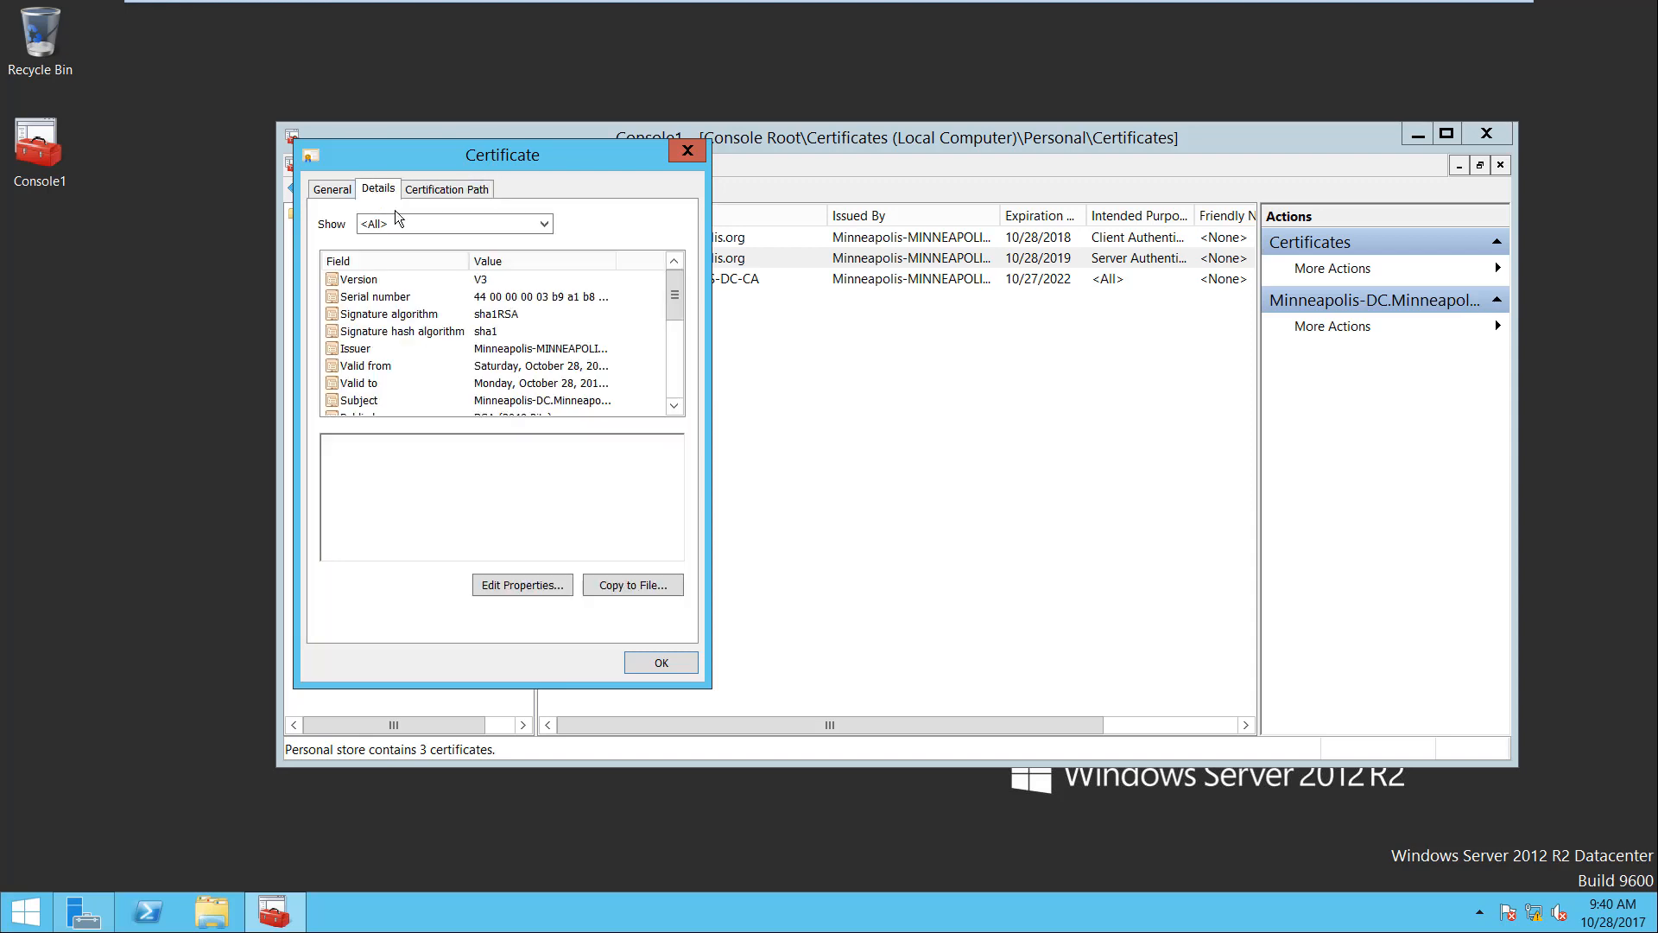
click(640, 586)
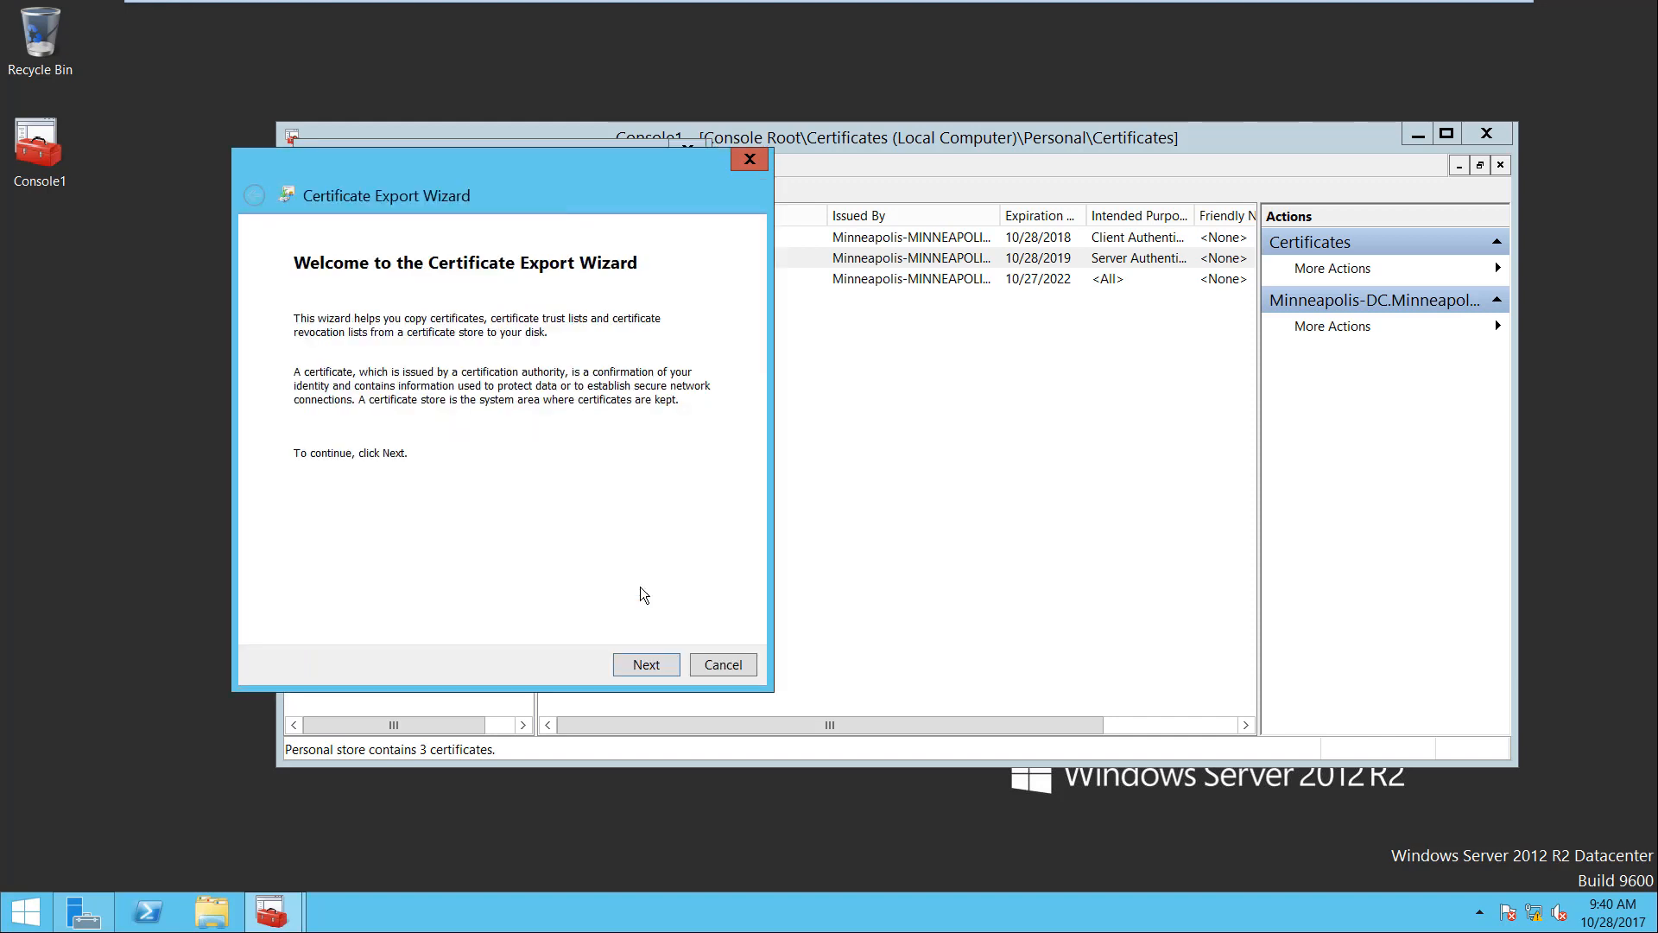
click(641, 665)
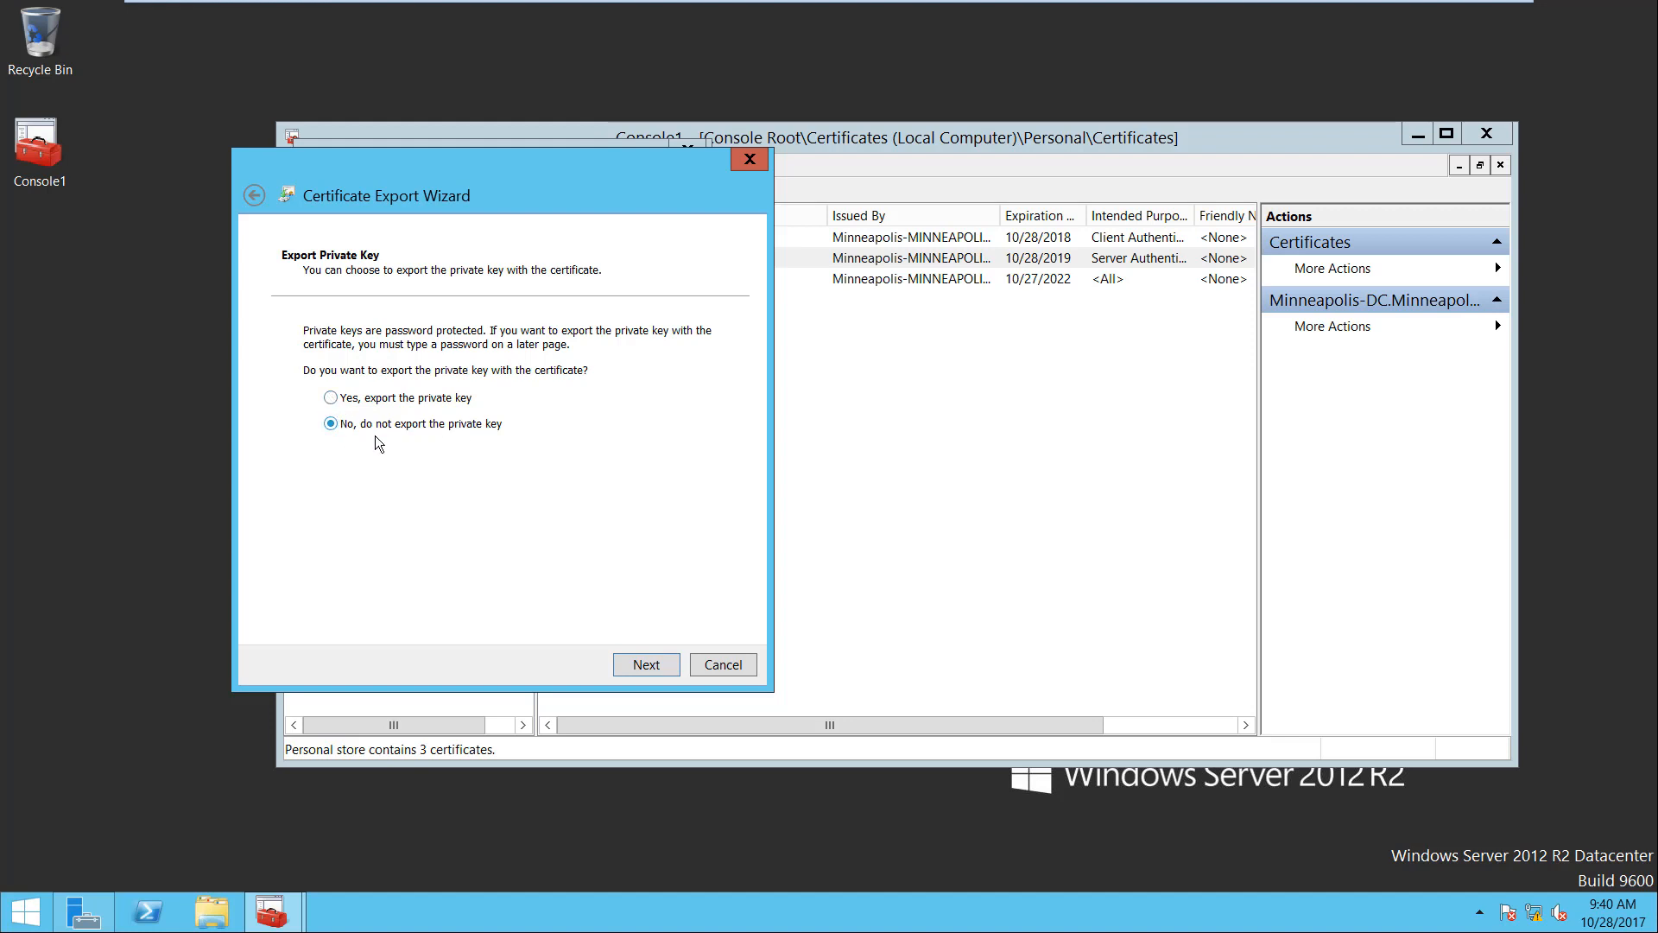
click(661, 665)
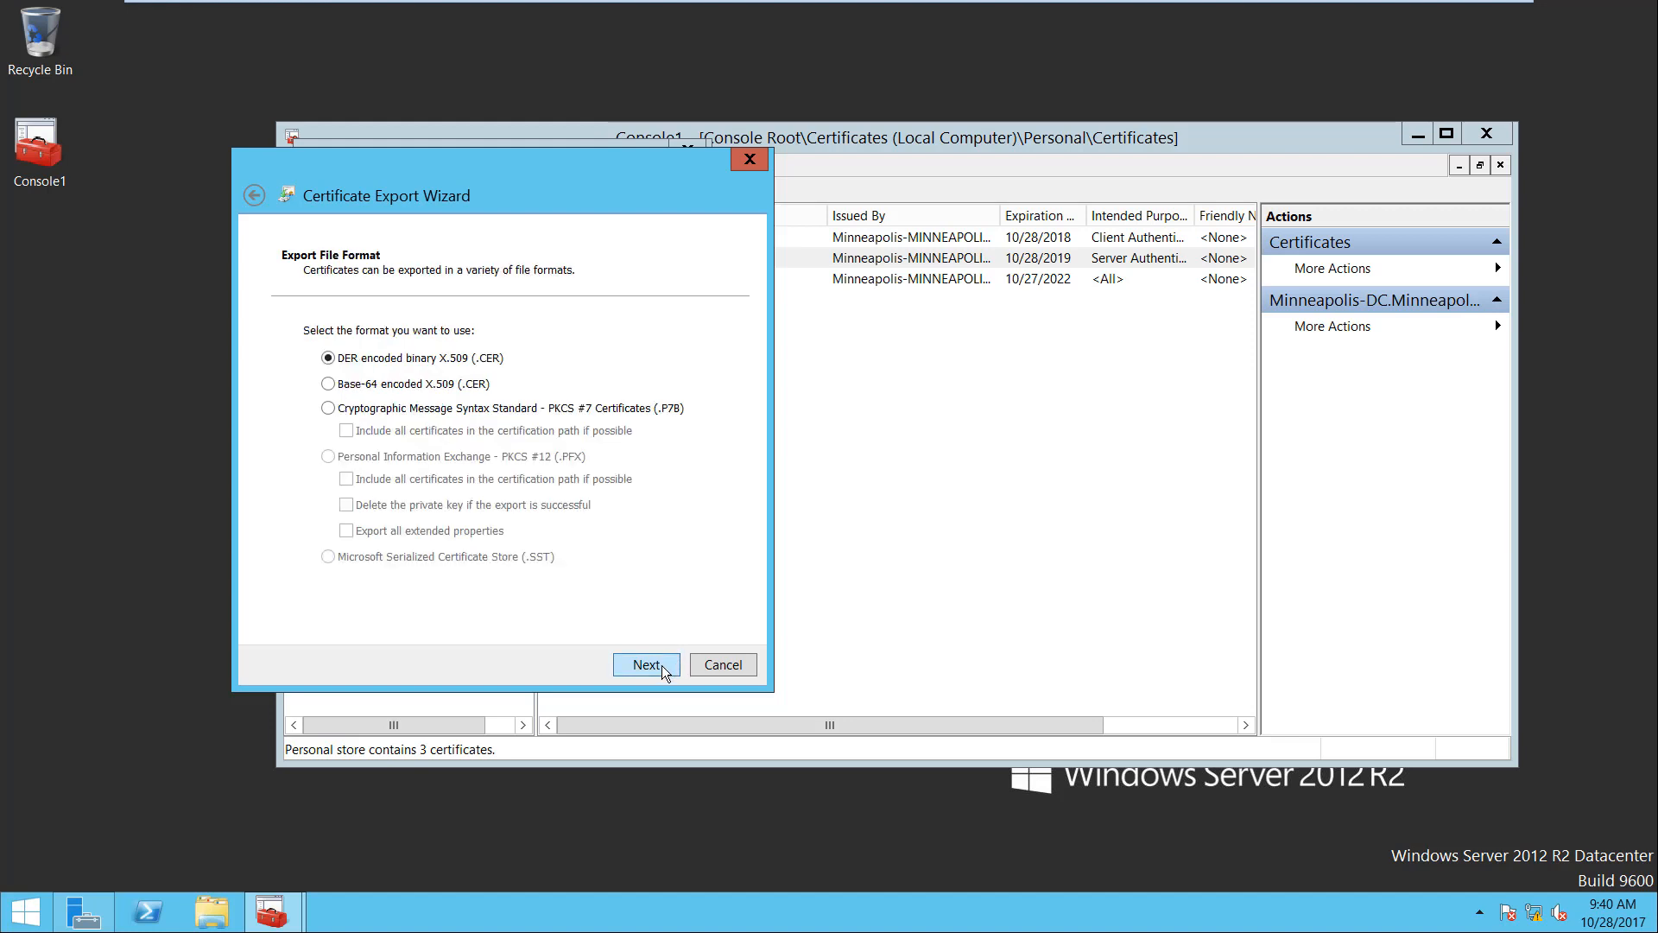
click(661, 665)
Export the certificate to the Desktop as Minneapolis Cert, finish the wizard and close the certificate window
click(681, 350)
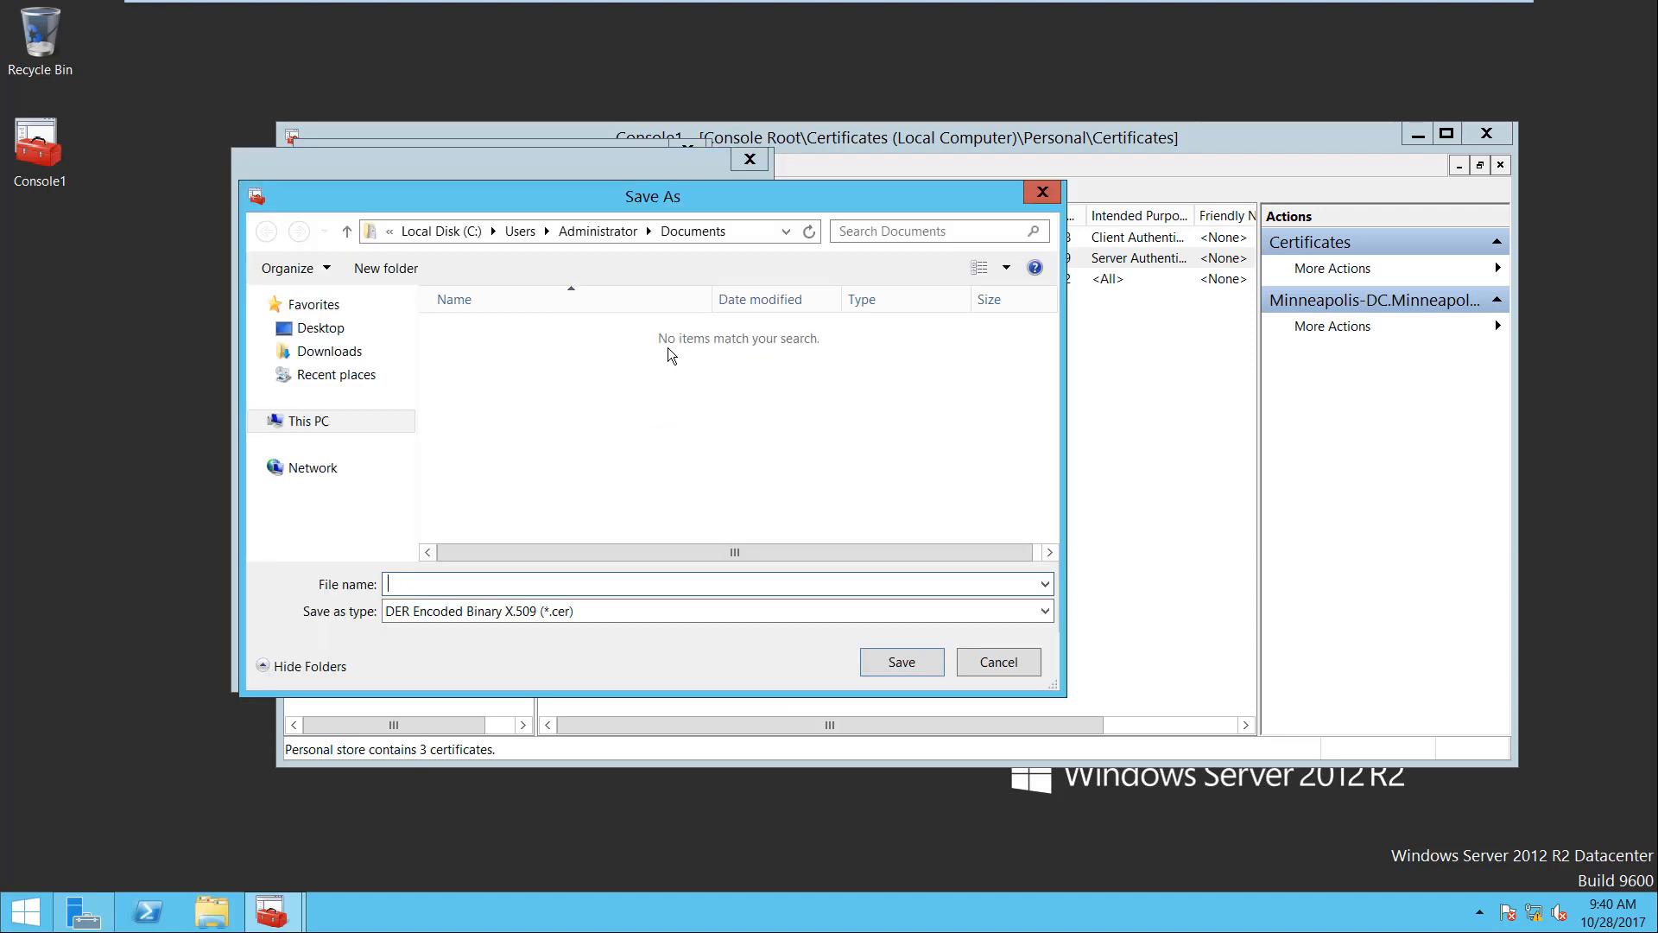
click(328, 327)
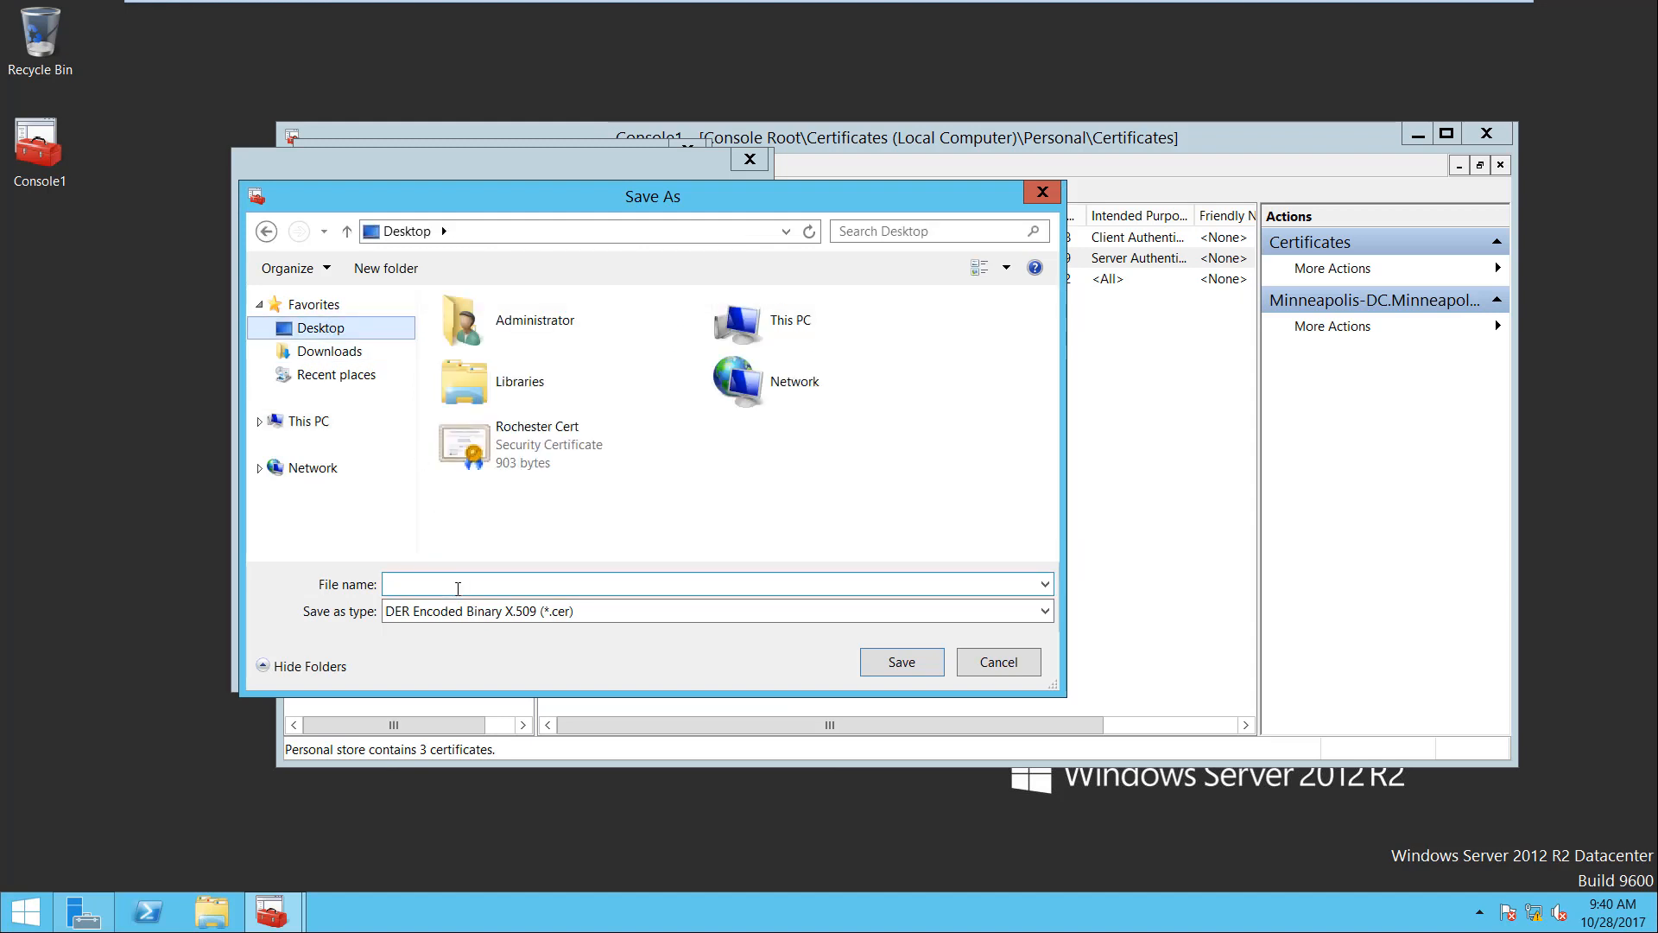
click(456, 585)
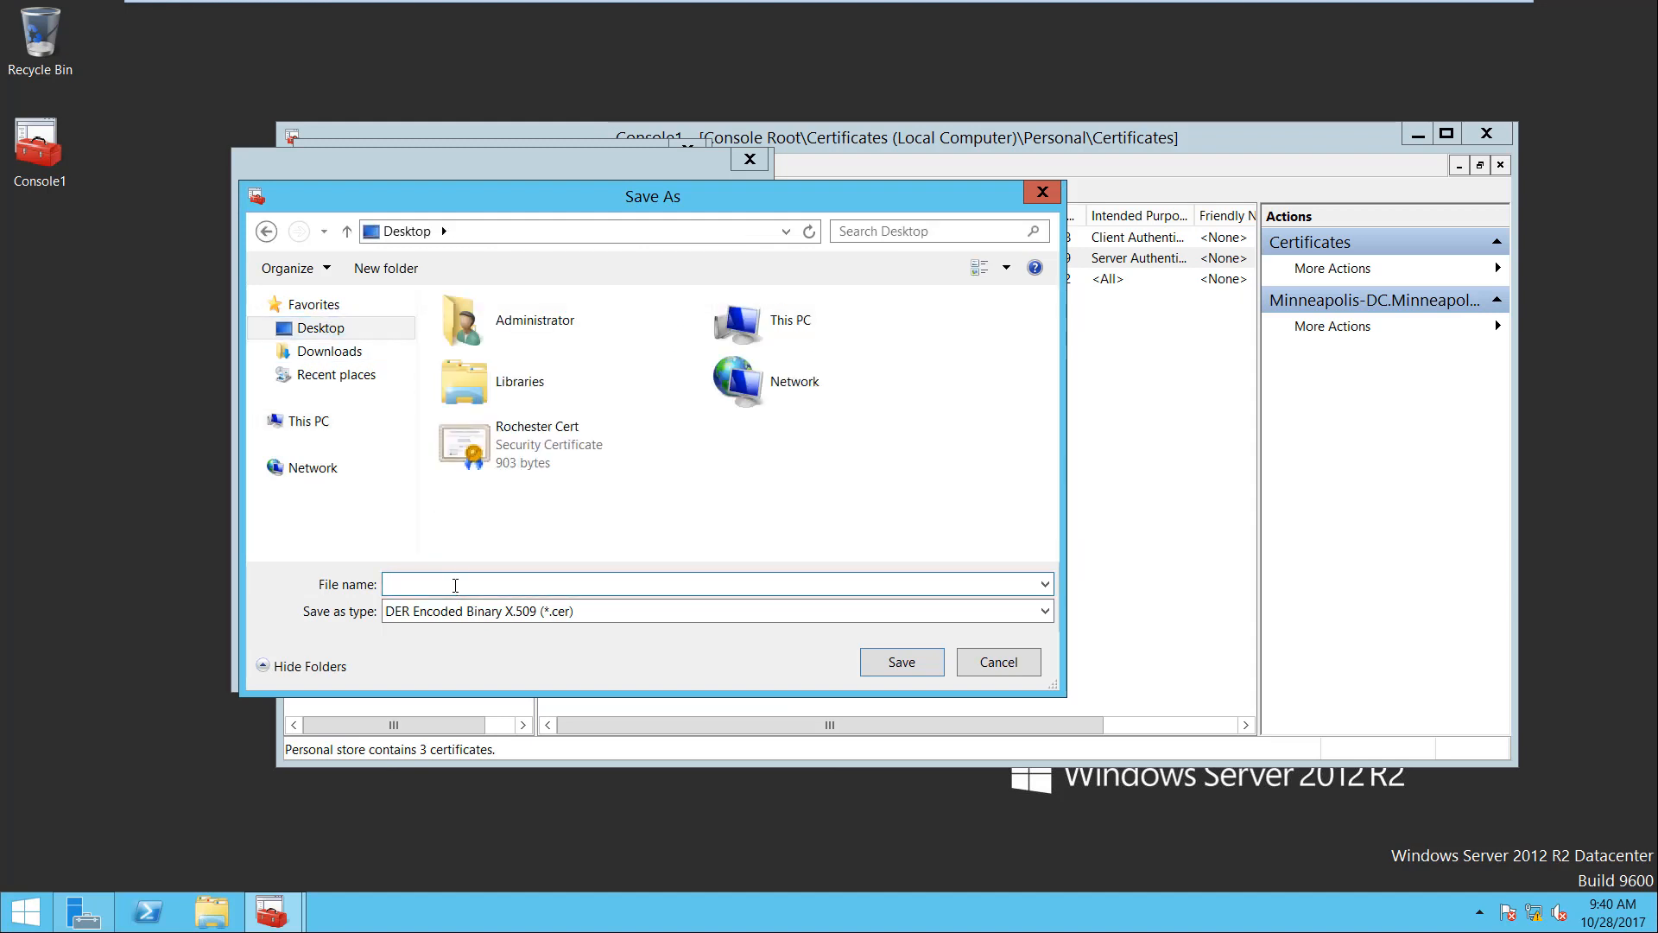
text(Minneapolis Cert)
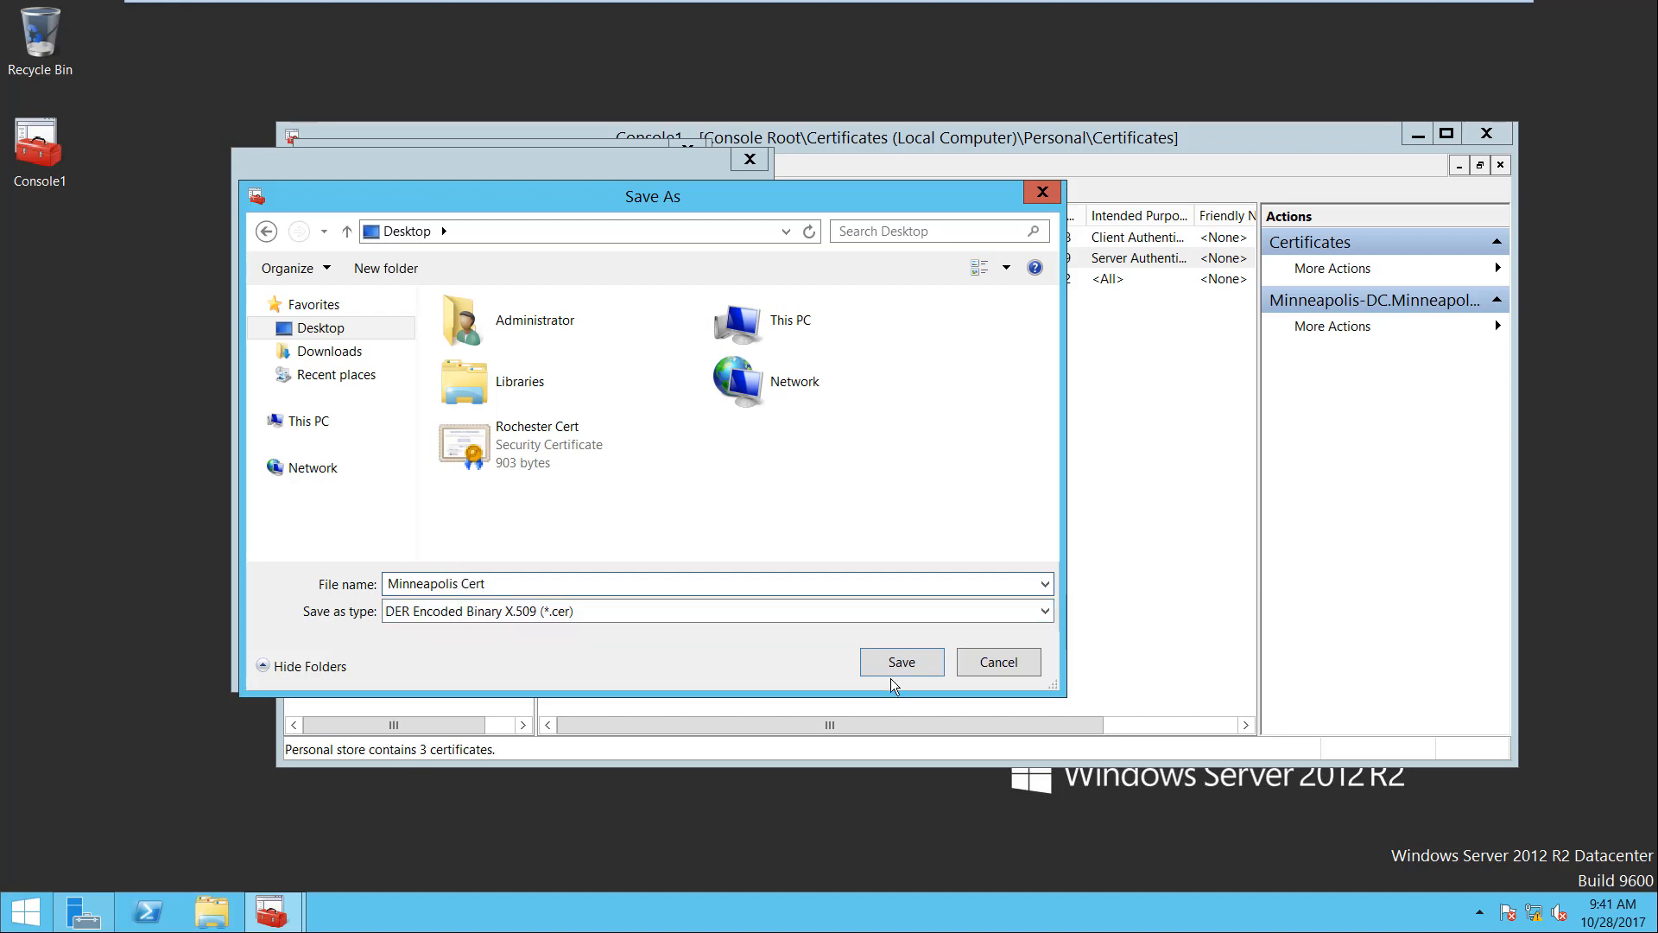
click(929, 670)
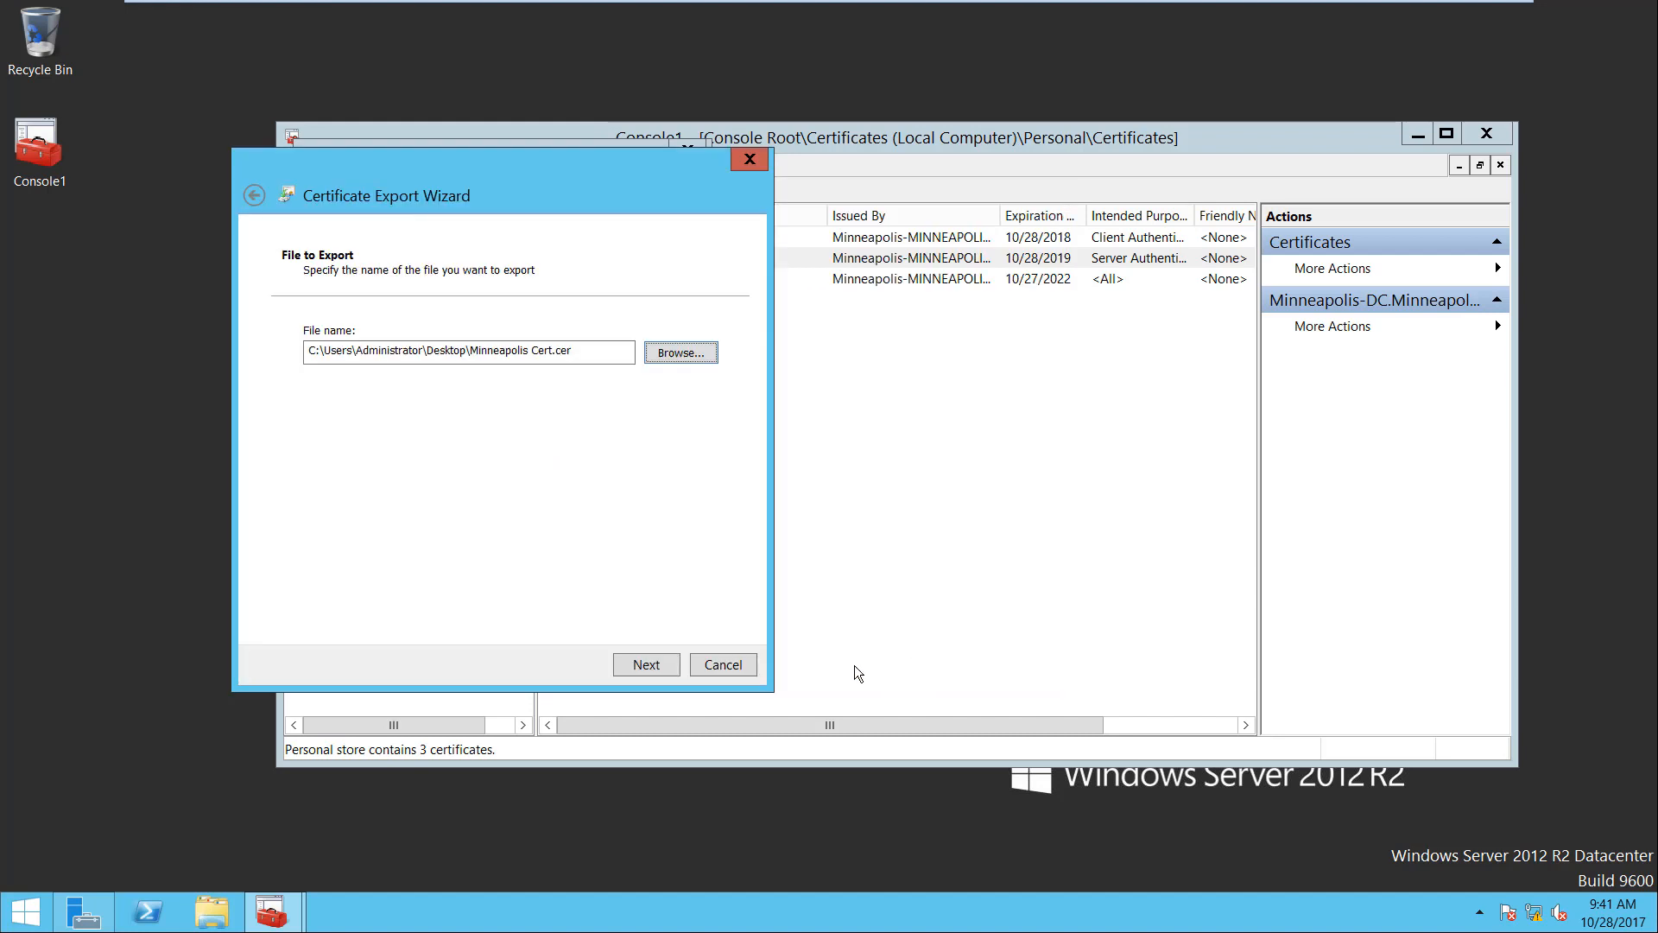
click(655, 663)
click(656, 663)
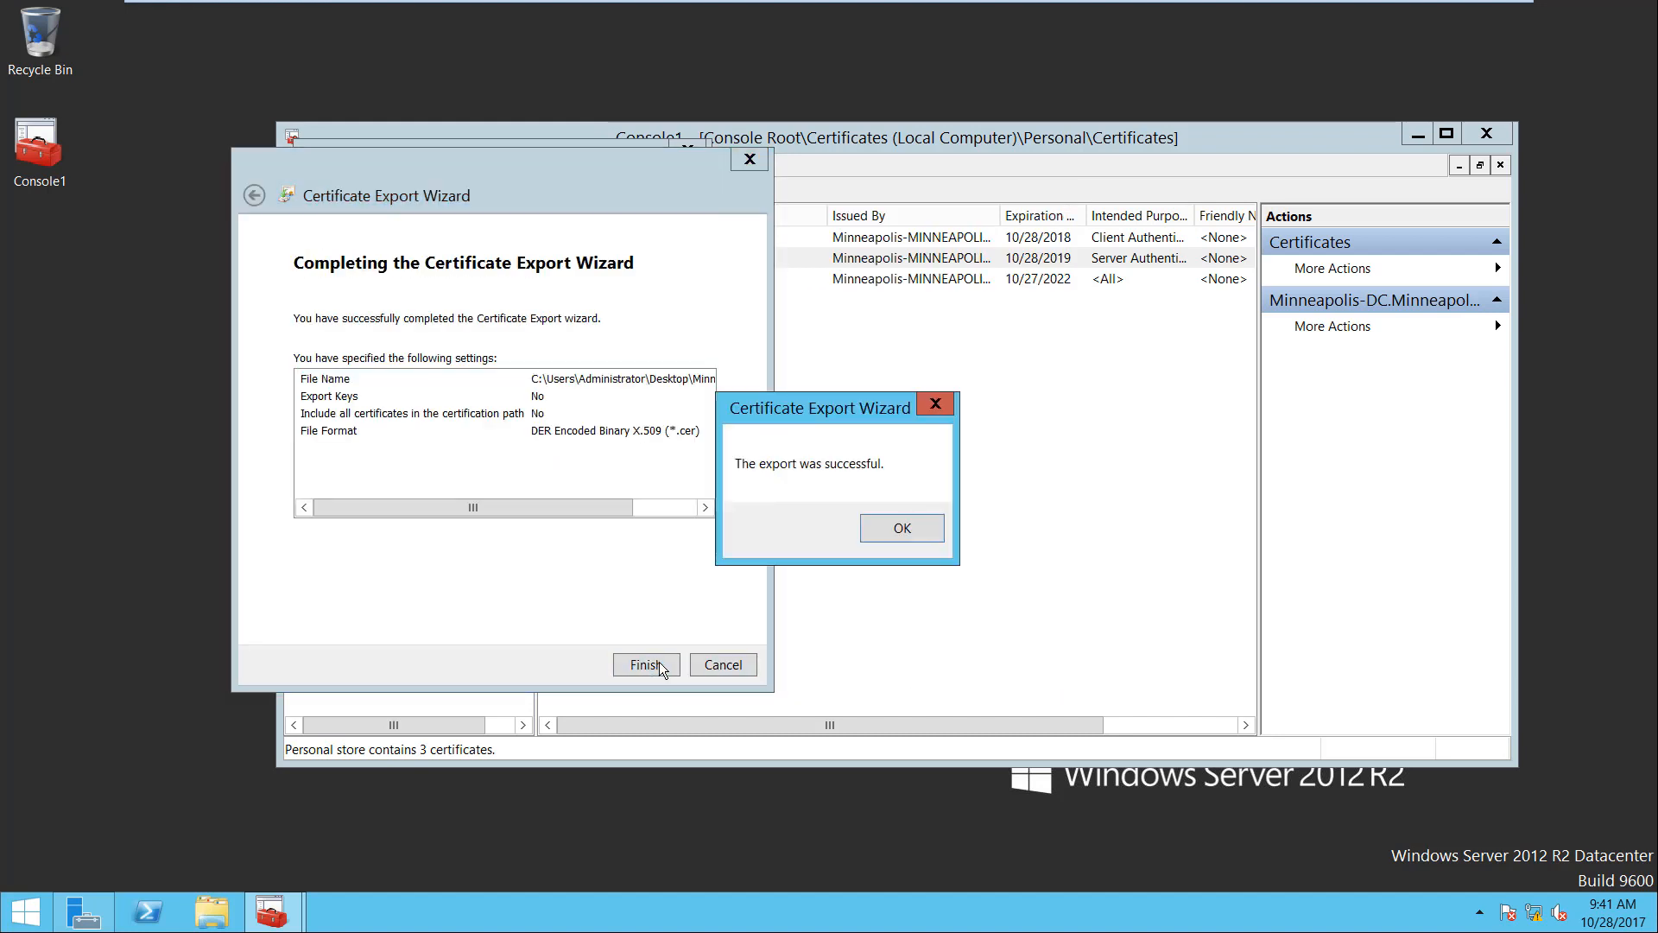
click(902, 528)
click(676, 662)
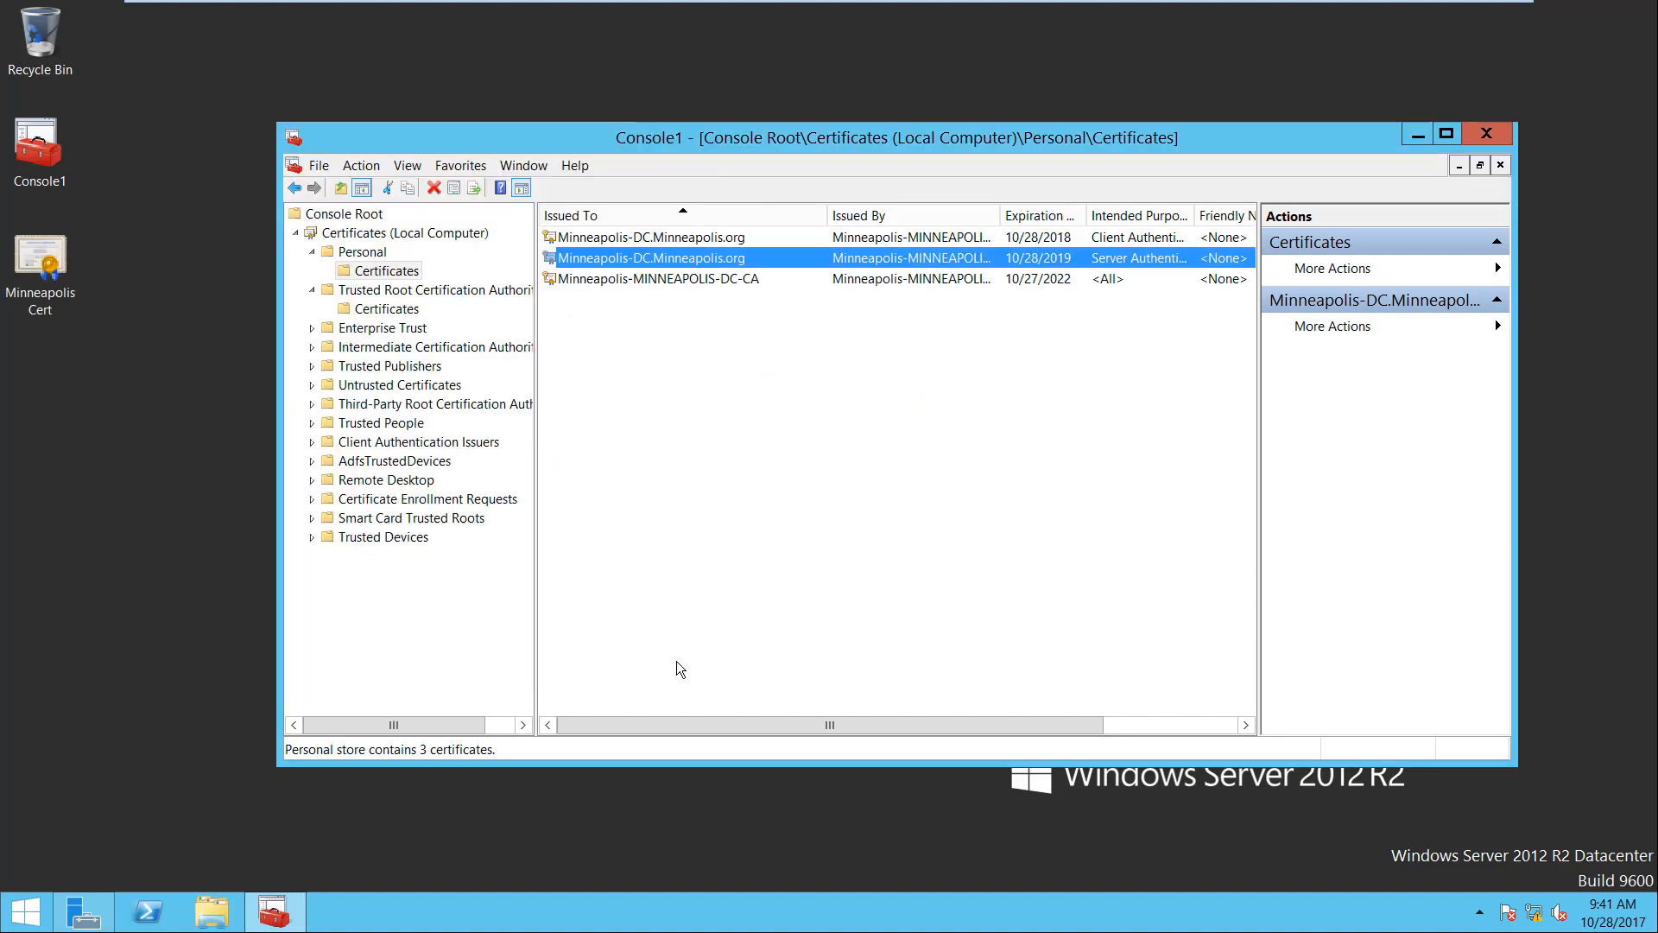
Keep the certificates console open, move it aside and place the Rochester Cert file apart on the desktop
click(1486, 133)
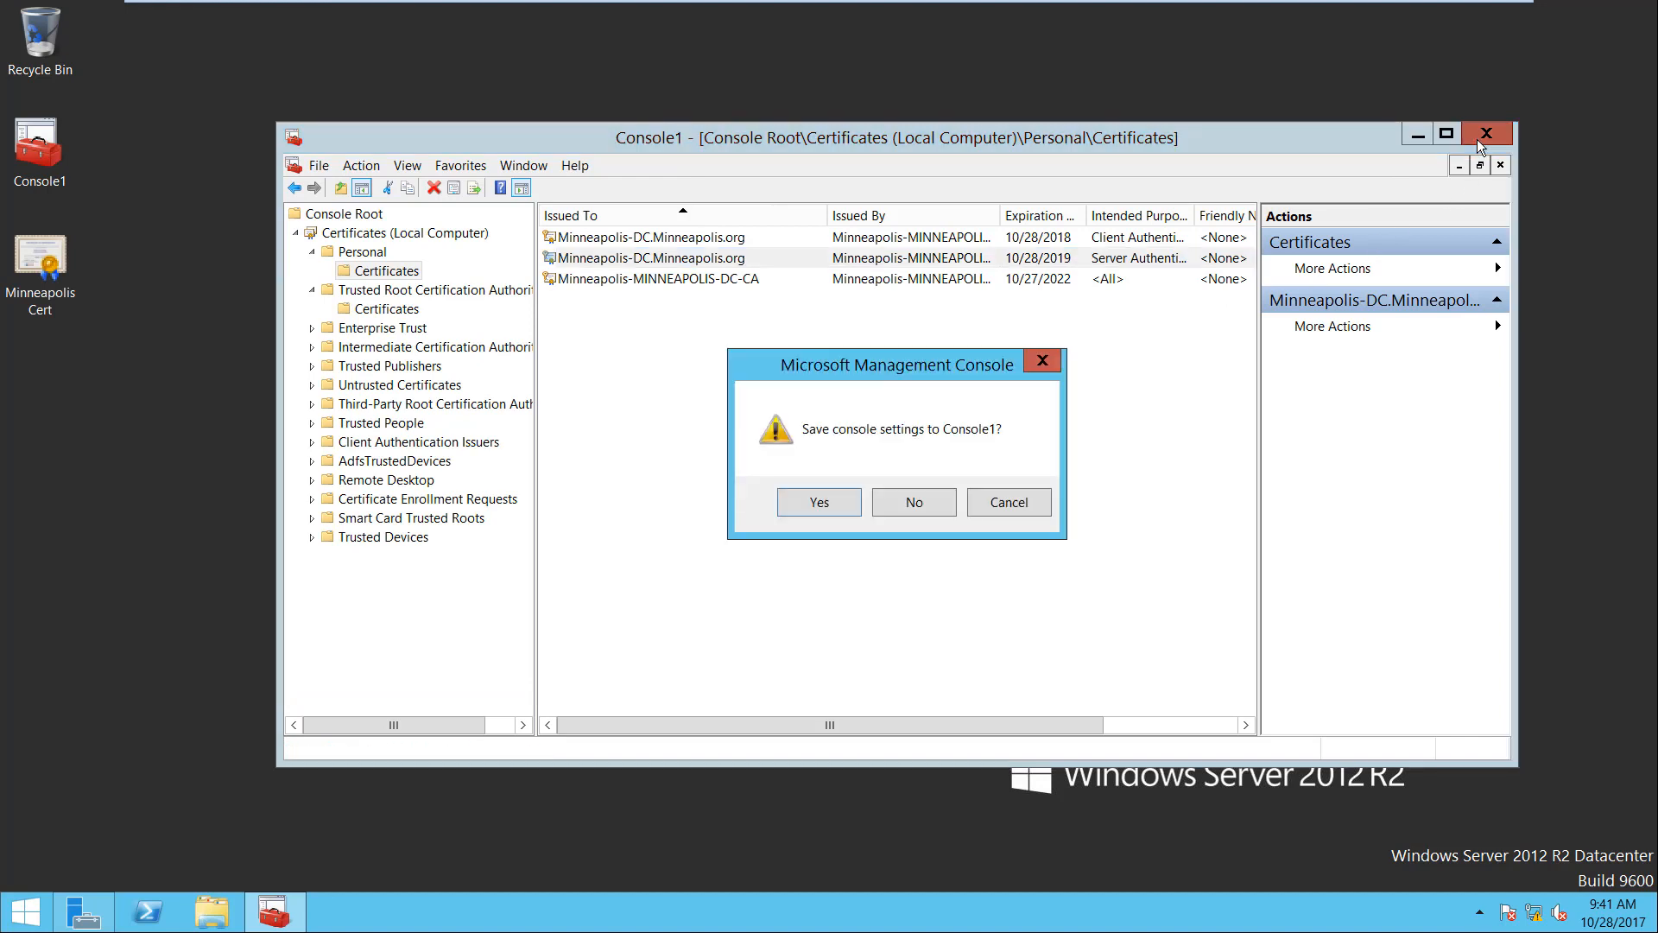
click(990, 502)
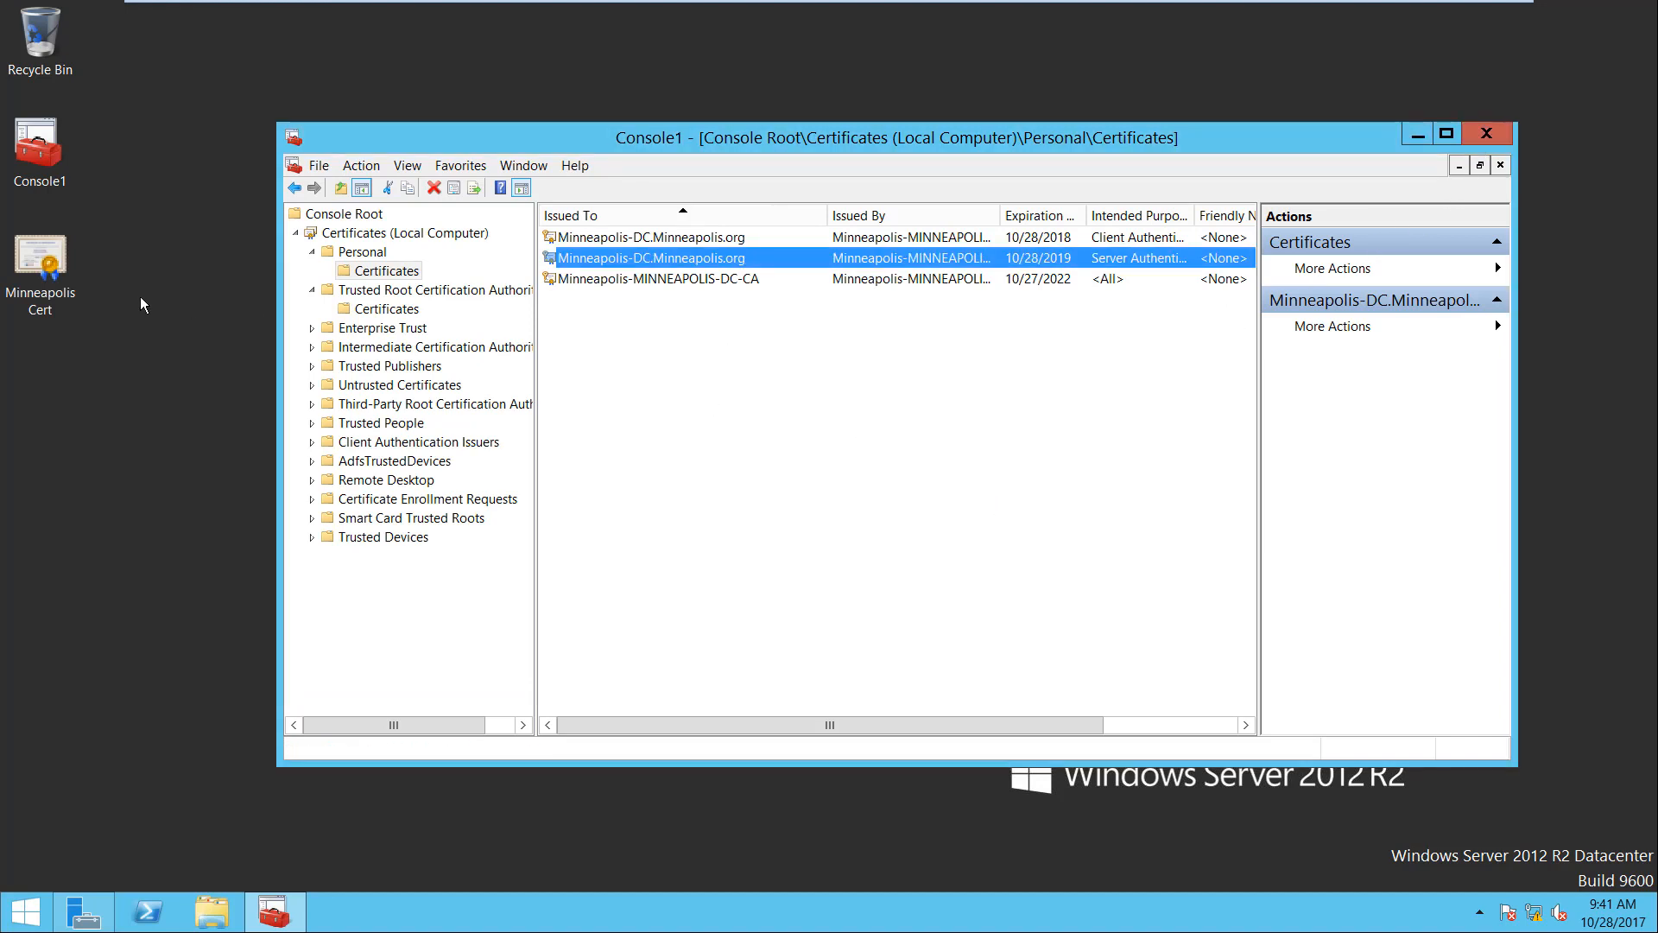
drag(515, 123, 835, 342)
drag(461, 147, 363, 52)
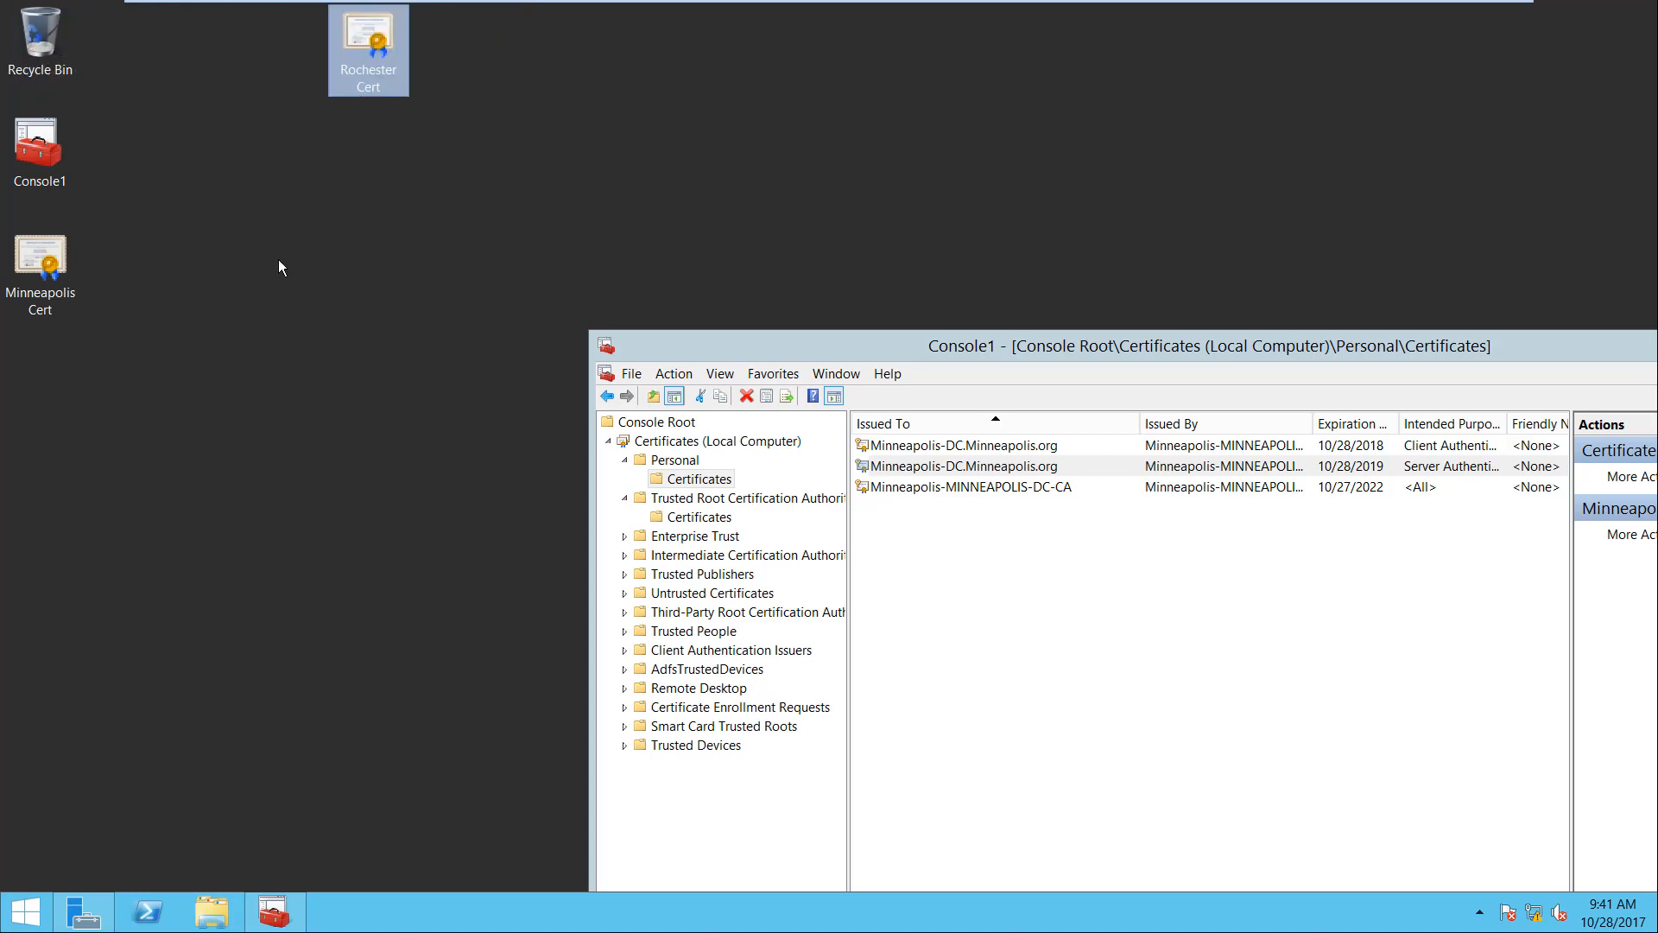
Copy the Minneapolis Cert file from the Minneapolis-DC desktop and paste it onto the host computer's desktop
click(48, 271)
right_click(53, 254)
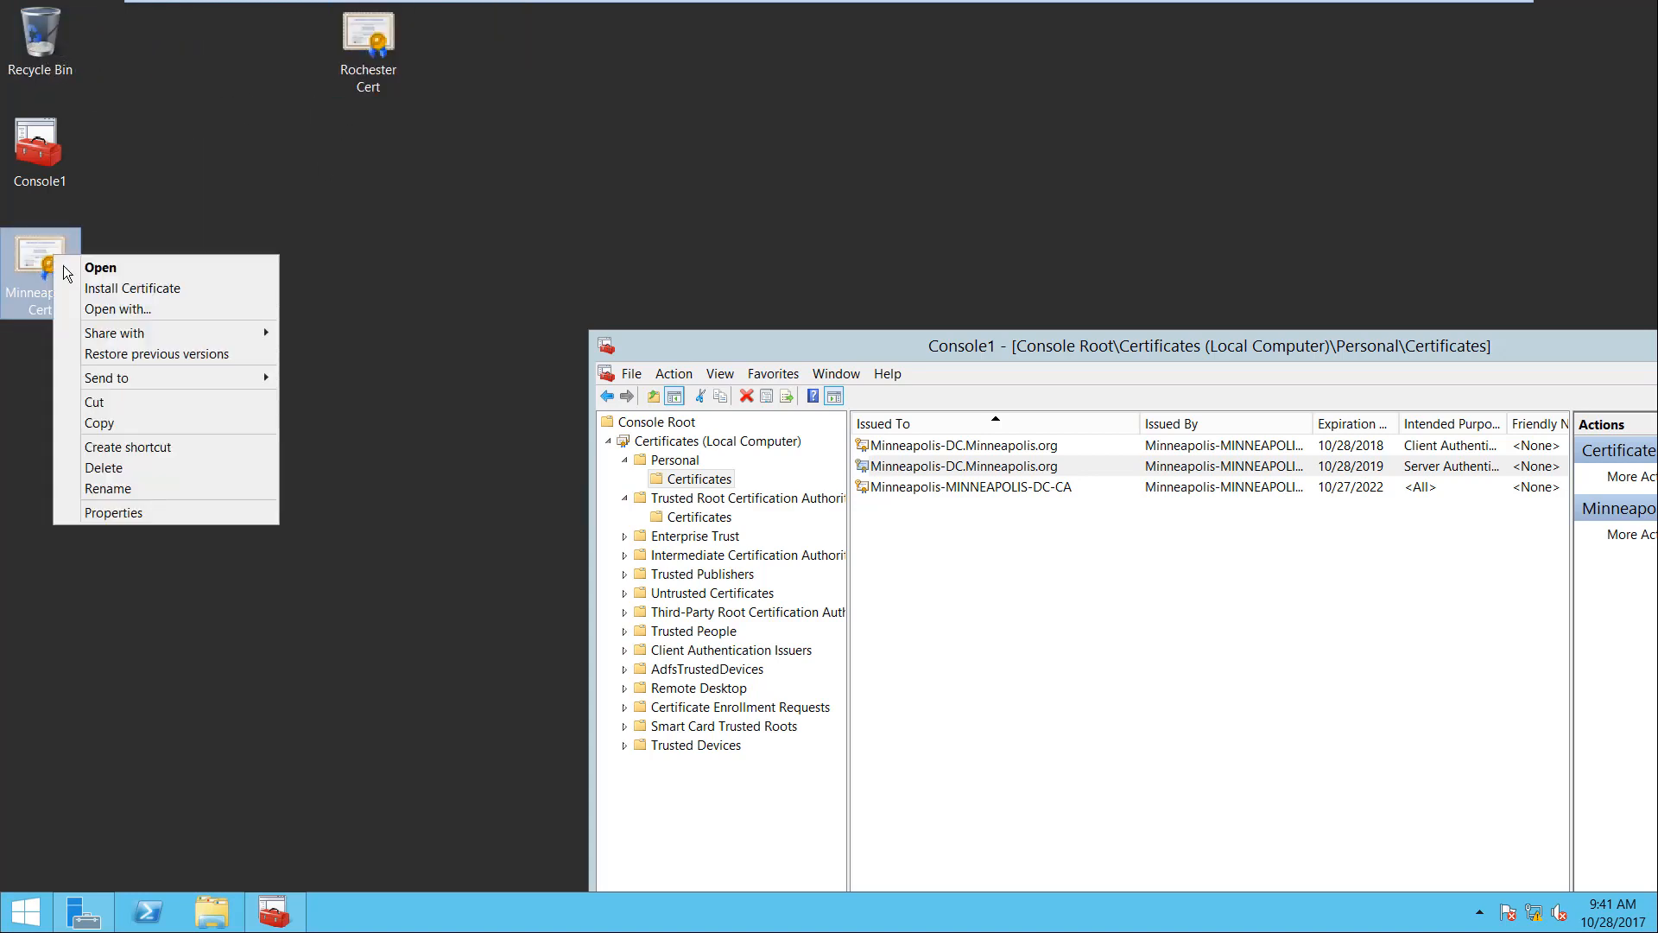
click(142, 423)
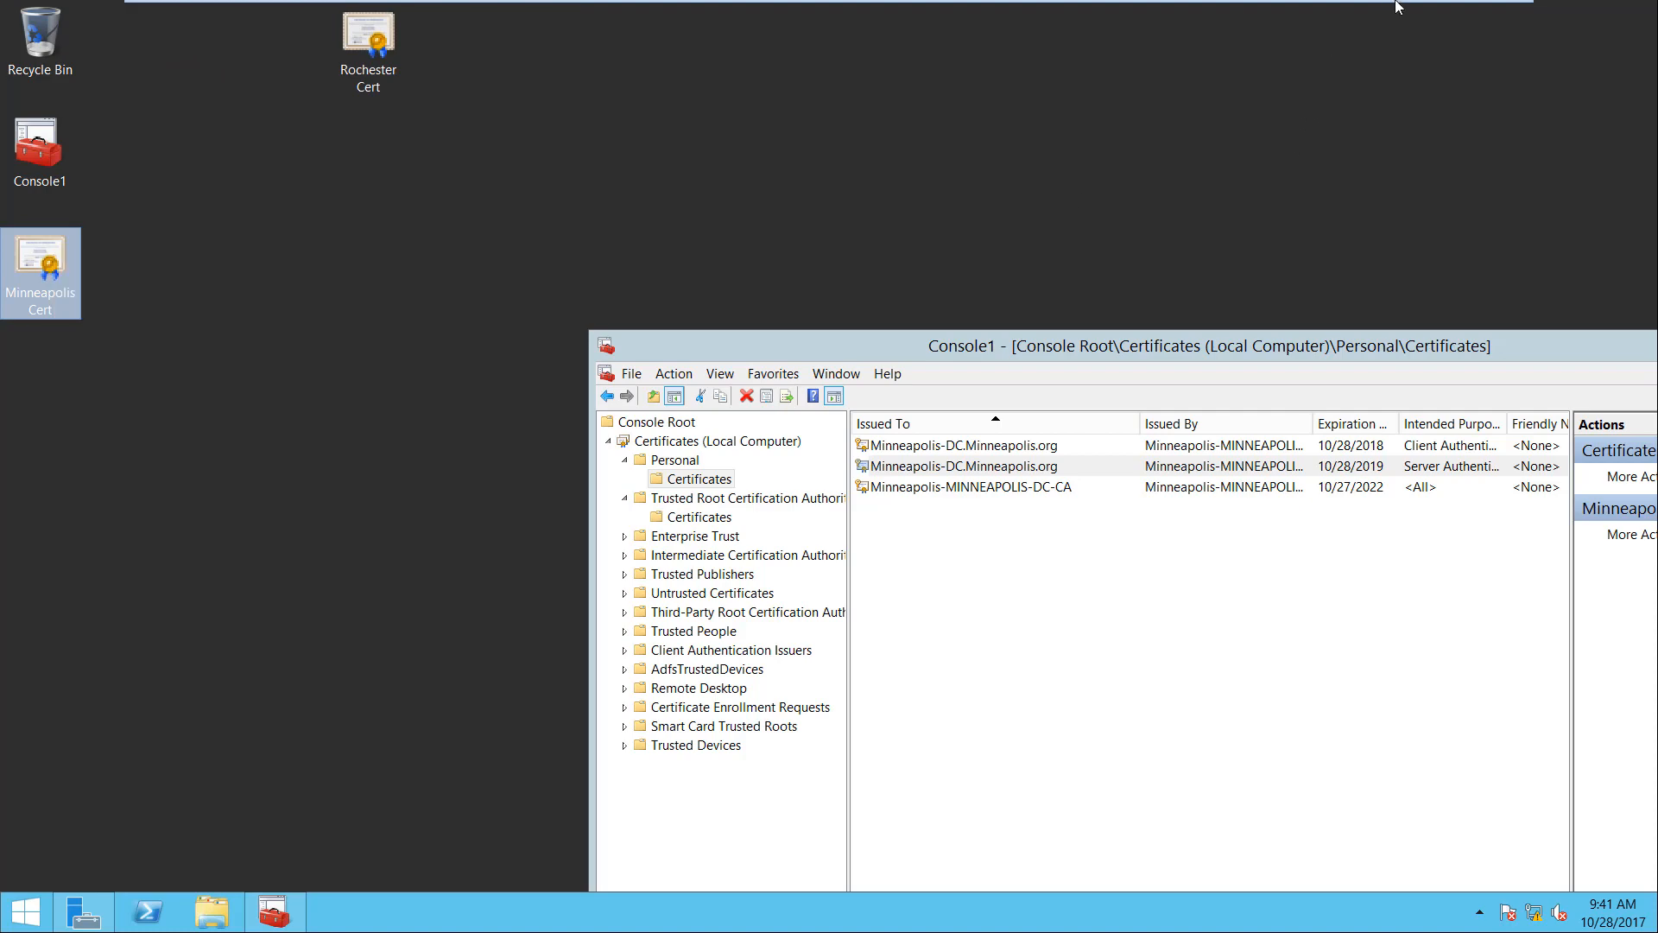
mouse_move(1394, 7)
click(1478, 16)
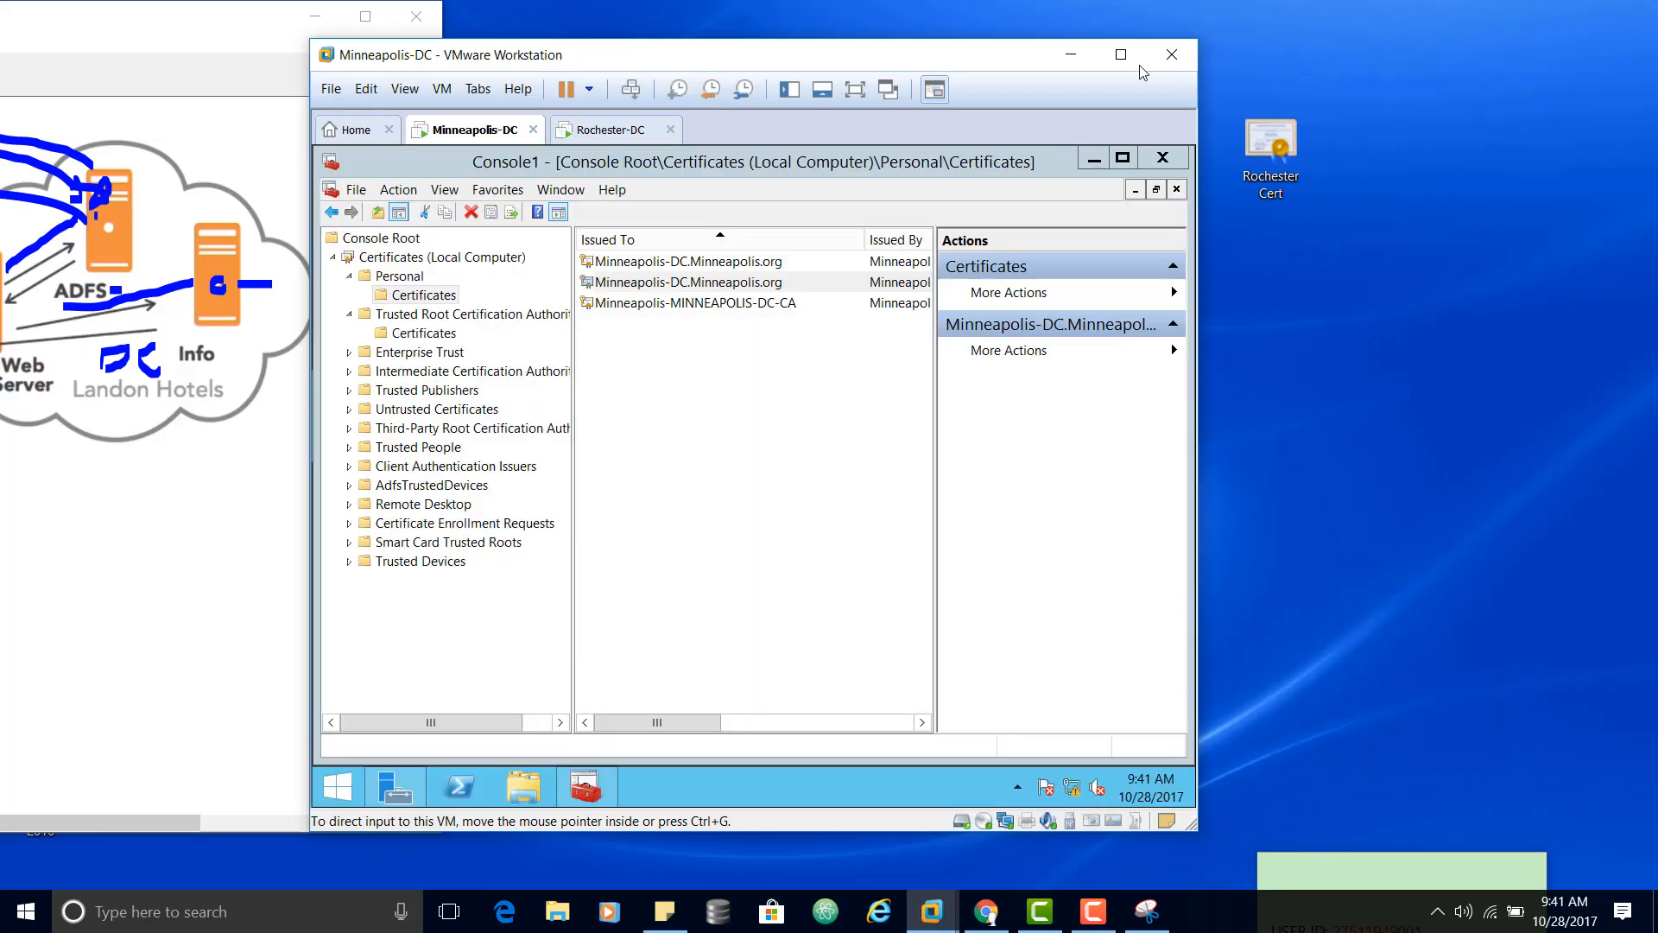
right_click(1403, 252)
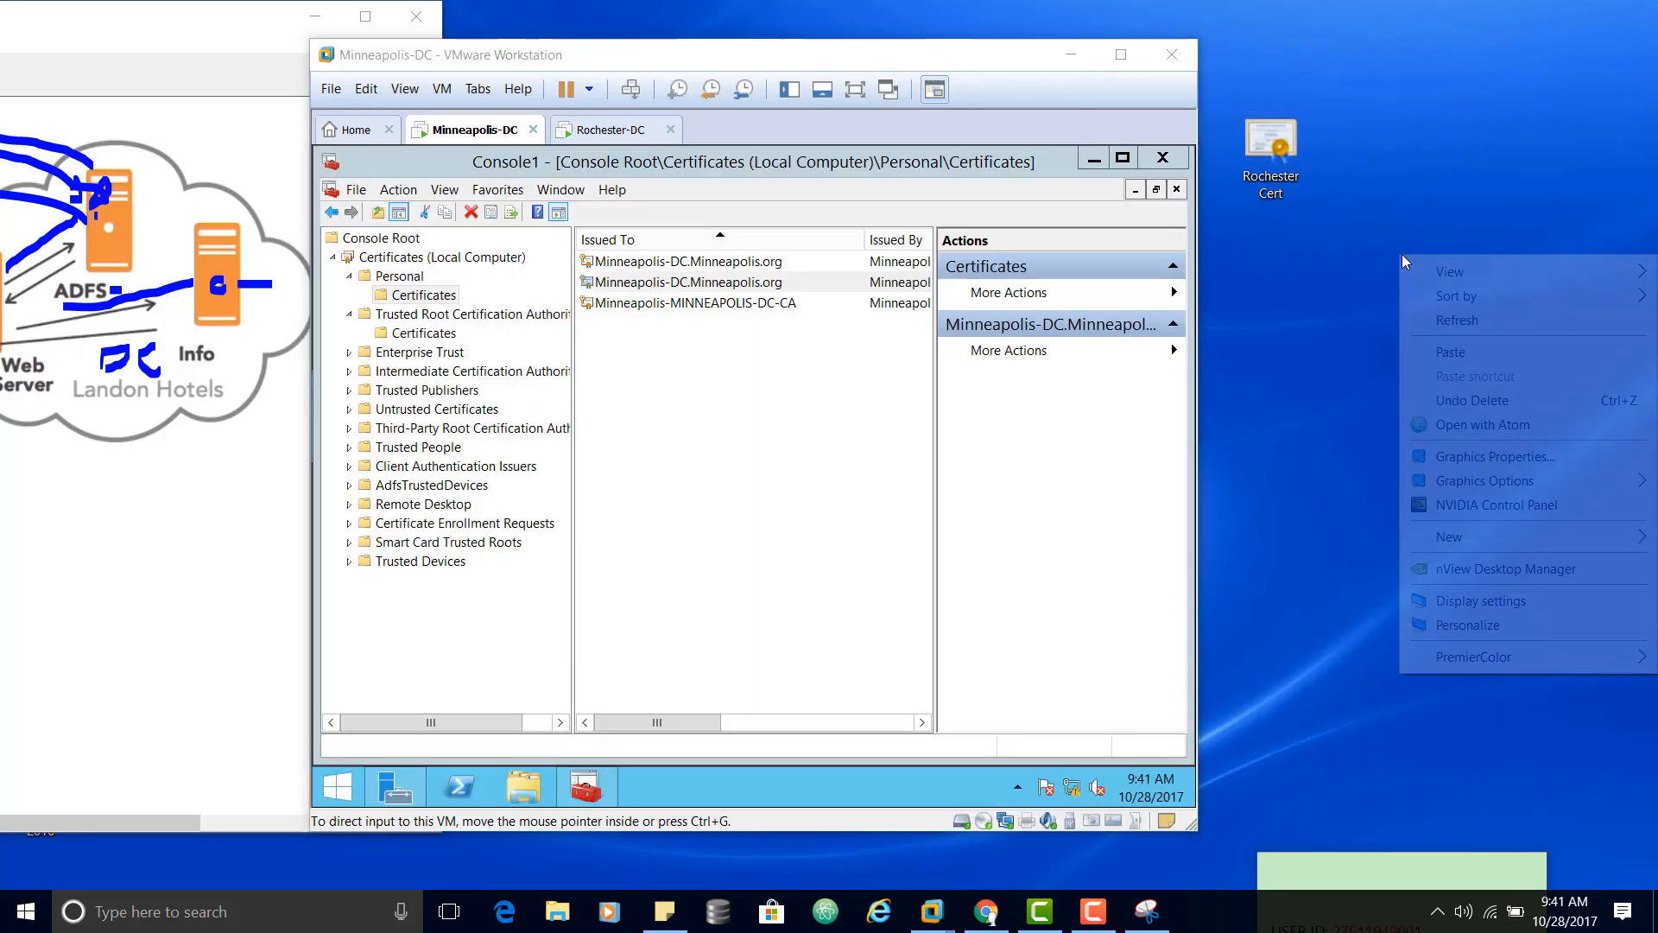
click(1439, 351)
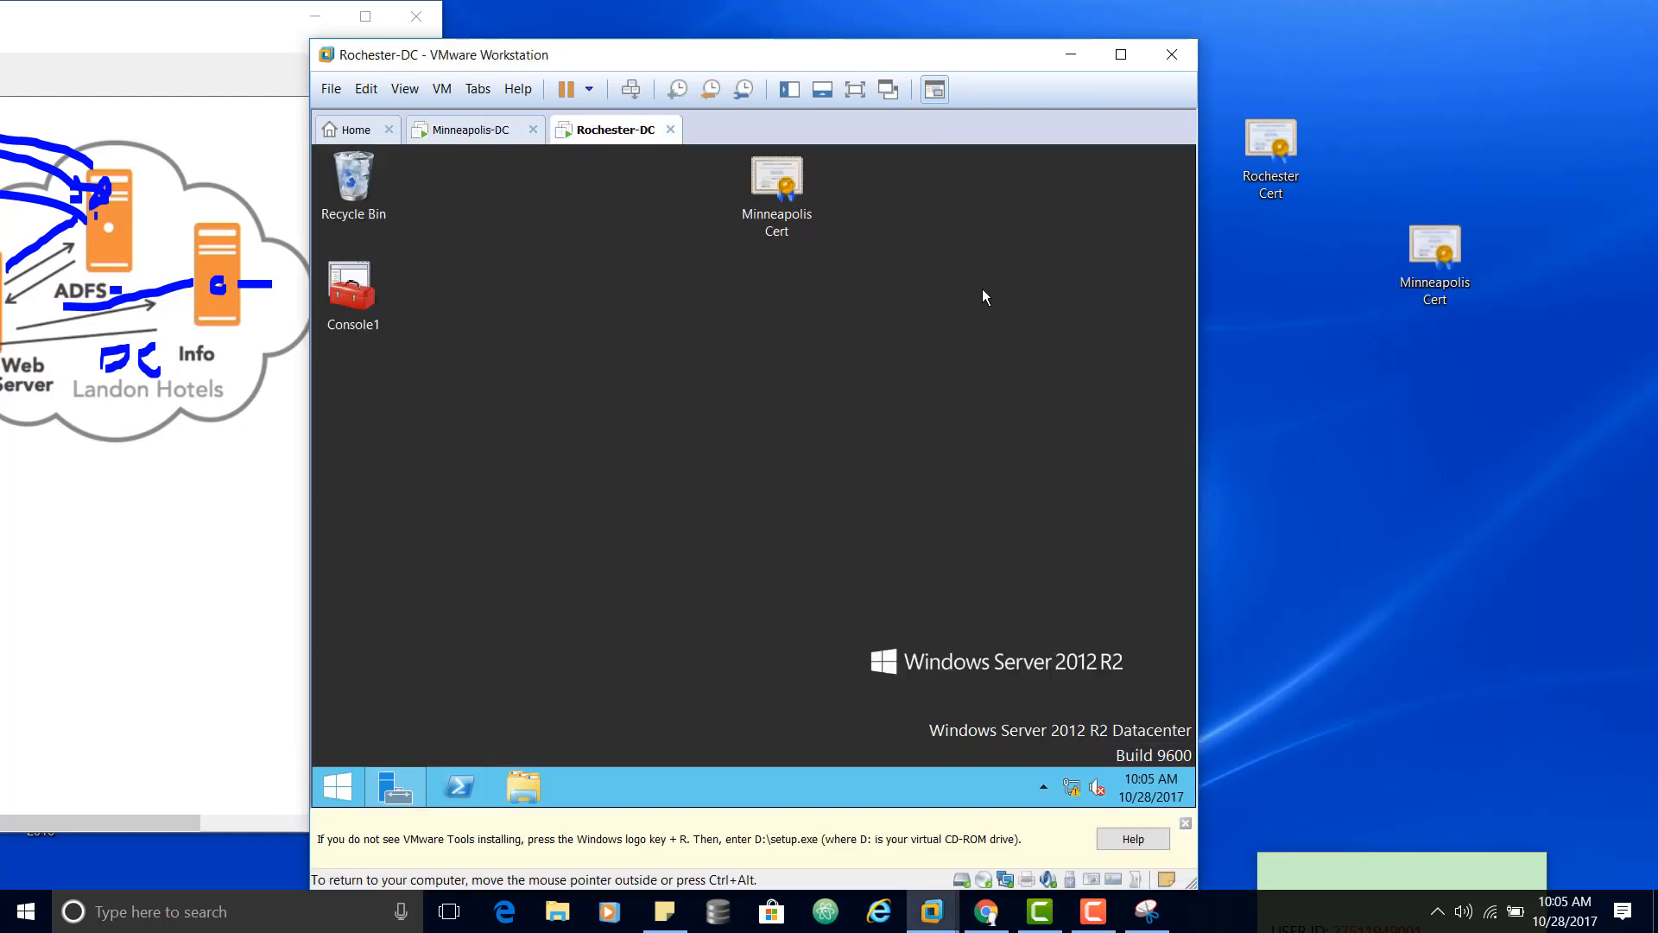
Show Rochester-DC full screen and arrange its desktop with Minneapolis Cert beside Server Manager's Local Server properties
click(855, 90)
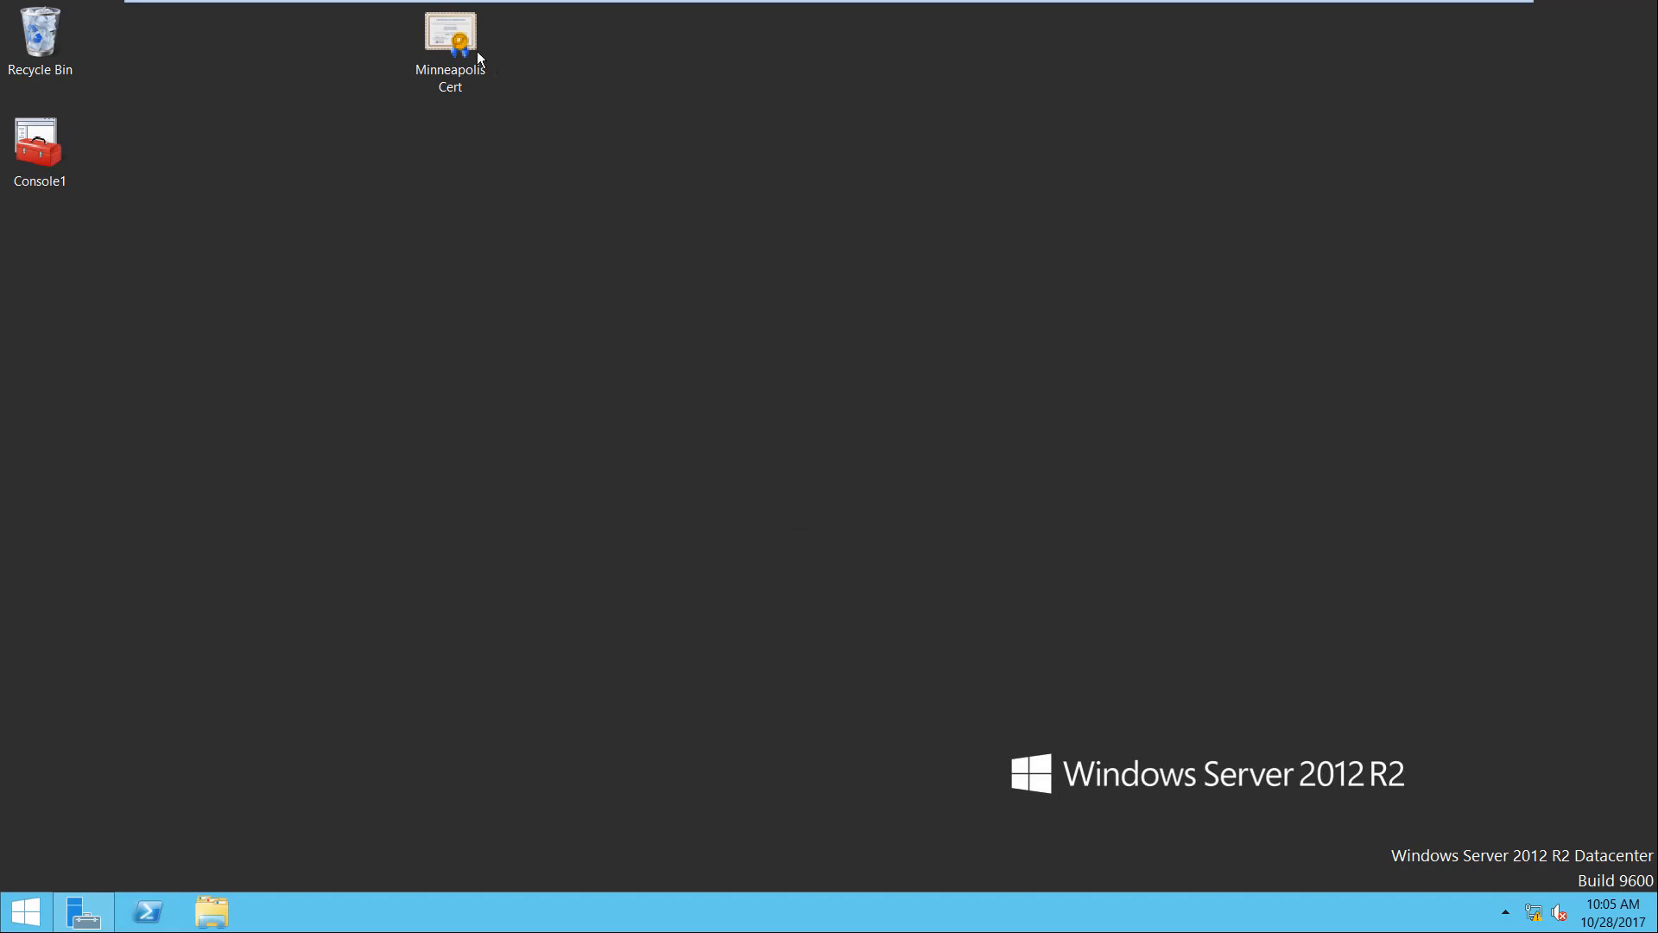
drag(454, 32, 205, 367)
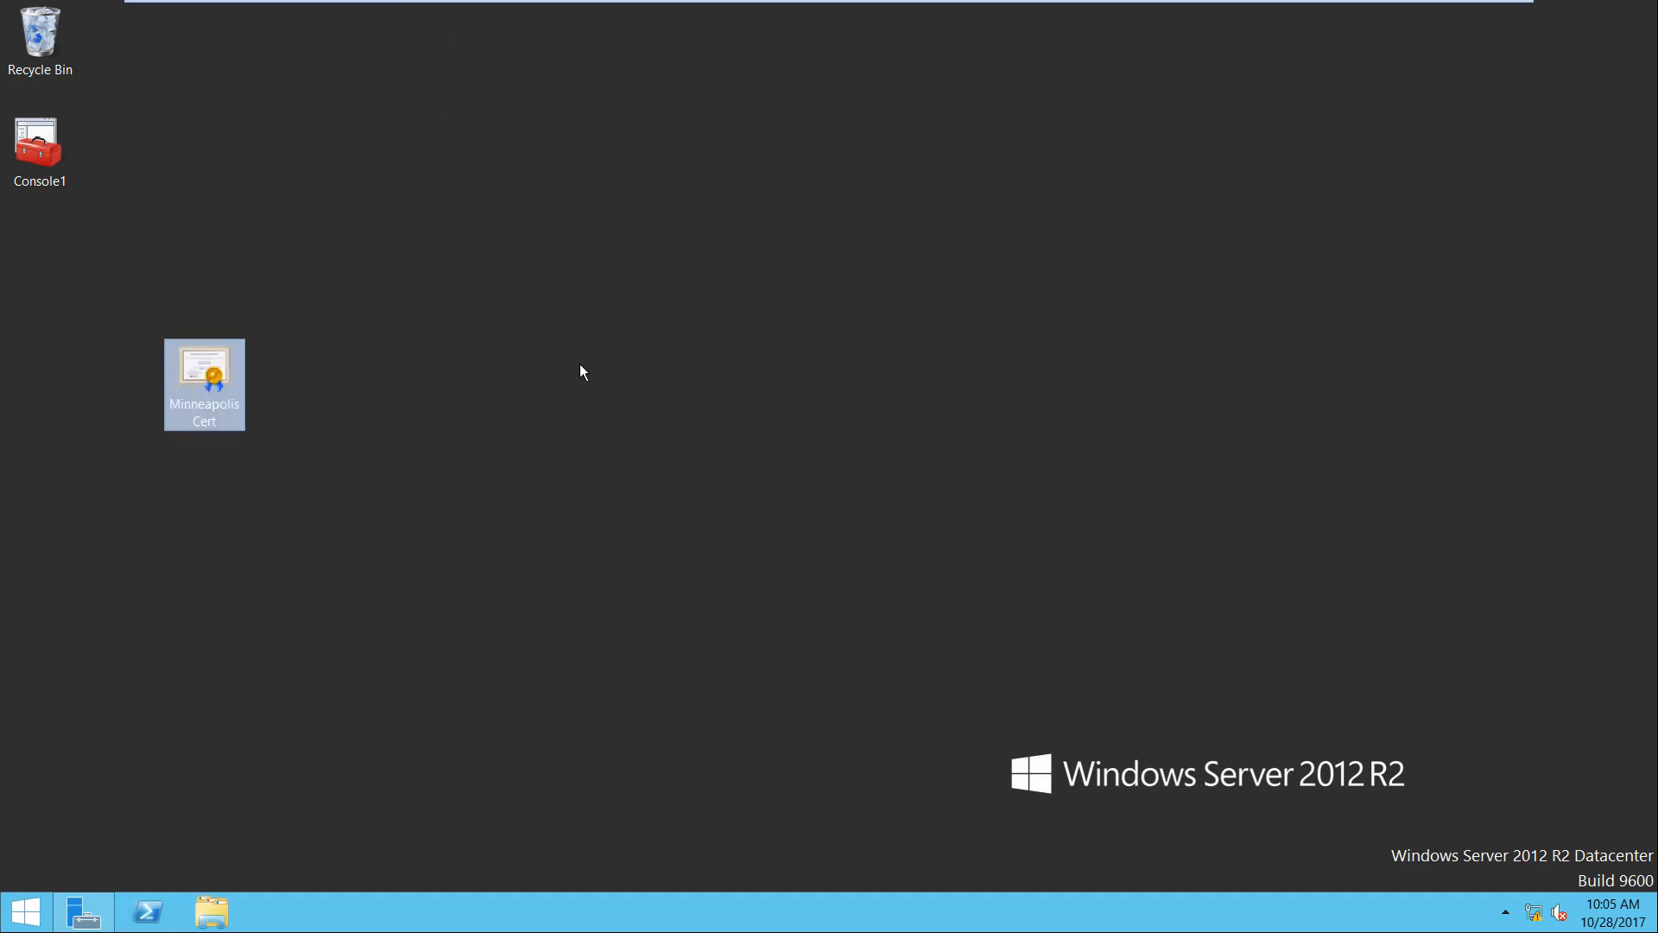
click(84, 912)
drag(605, 127, 1153, 80)
click(810, 233)
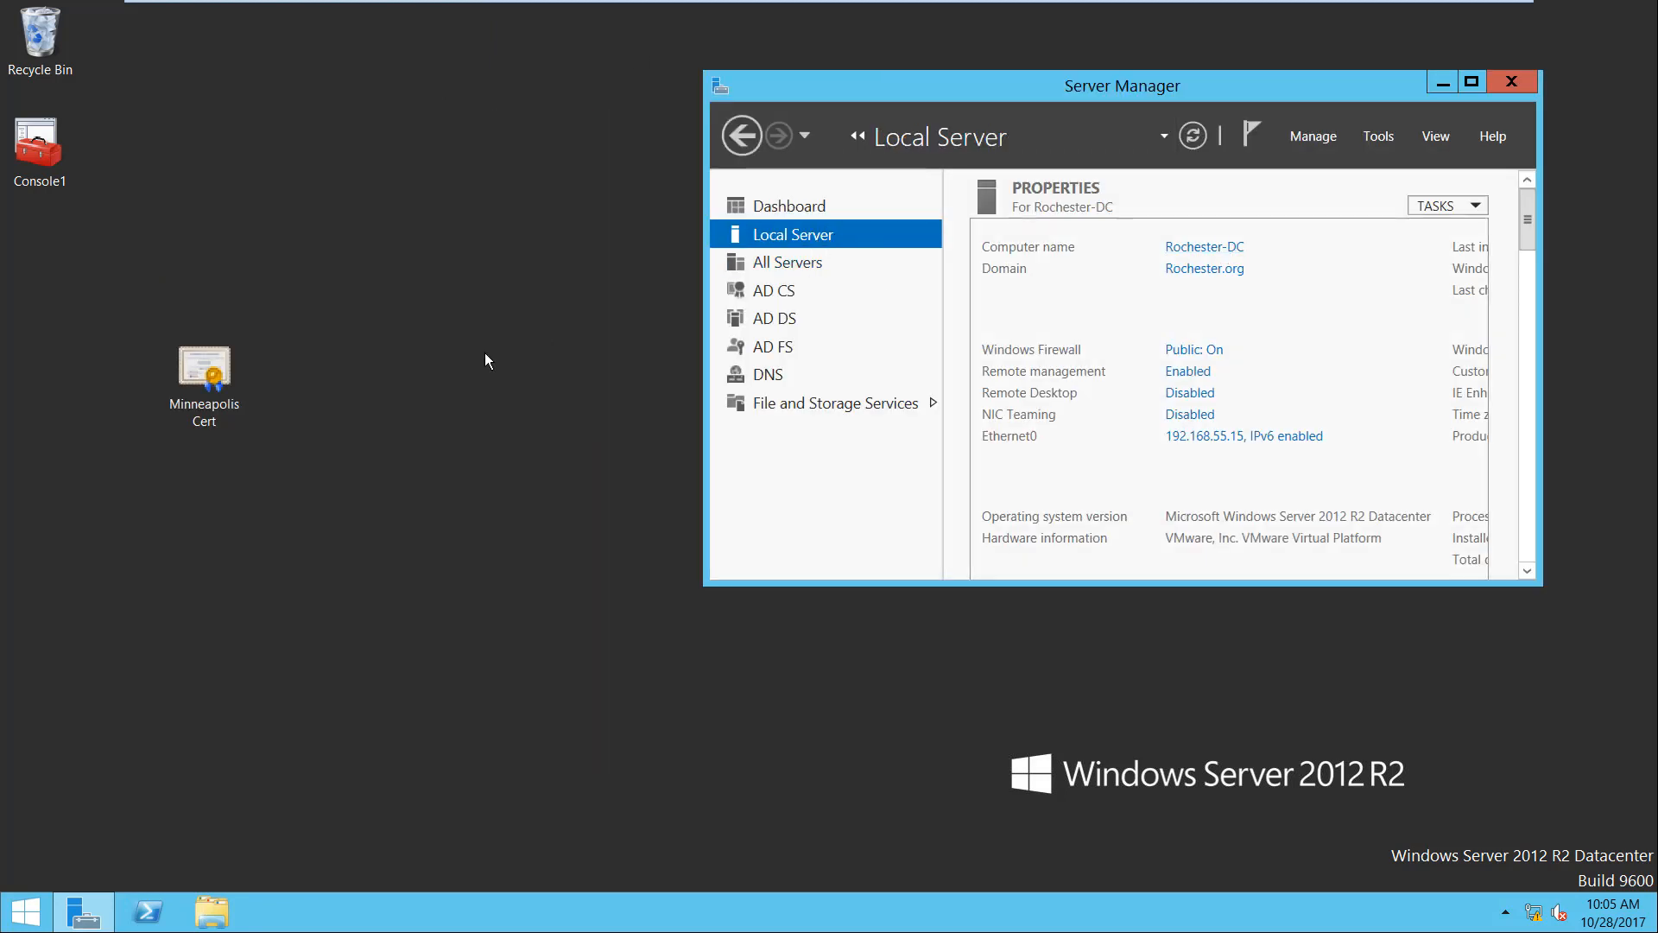
Open Minneapolis Cert on Rochester-DC and examine its general information, details, certification path and status
double_click(208, 364)
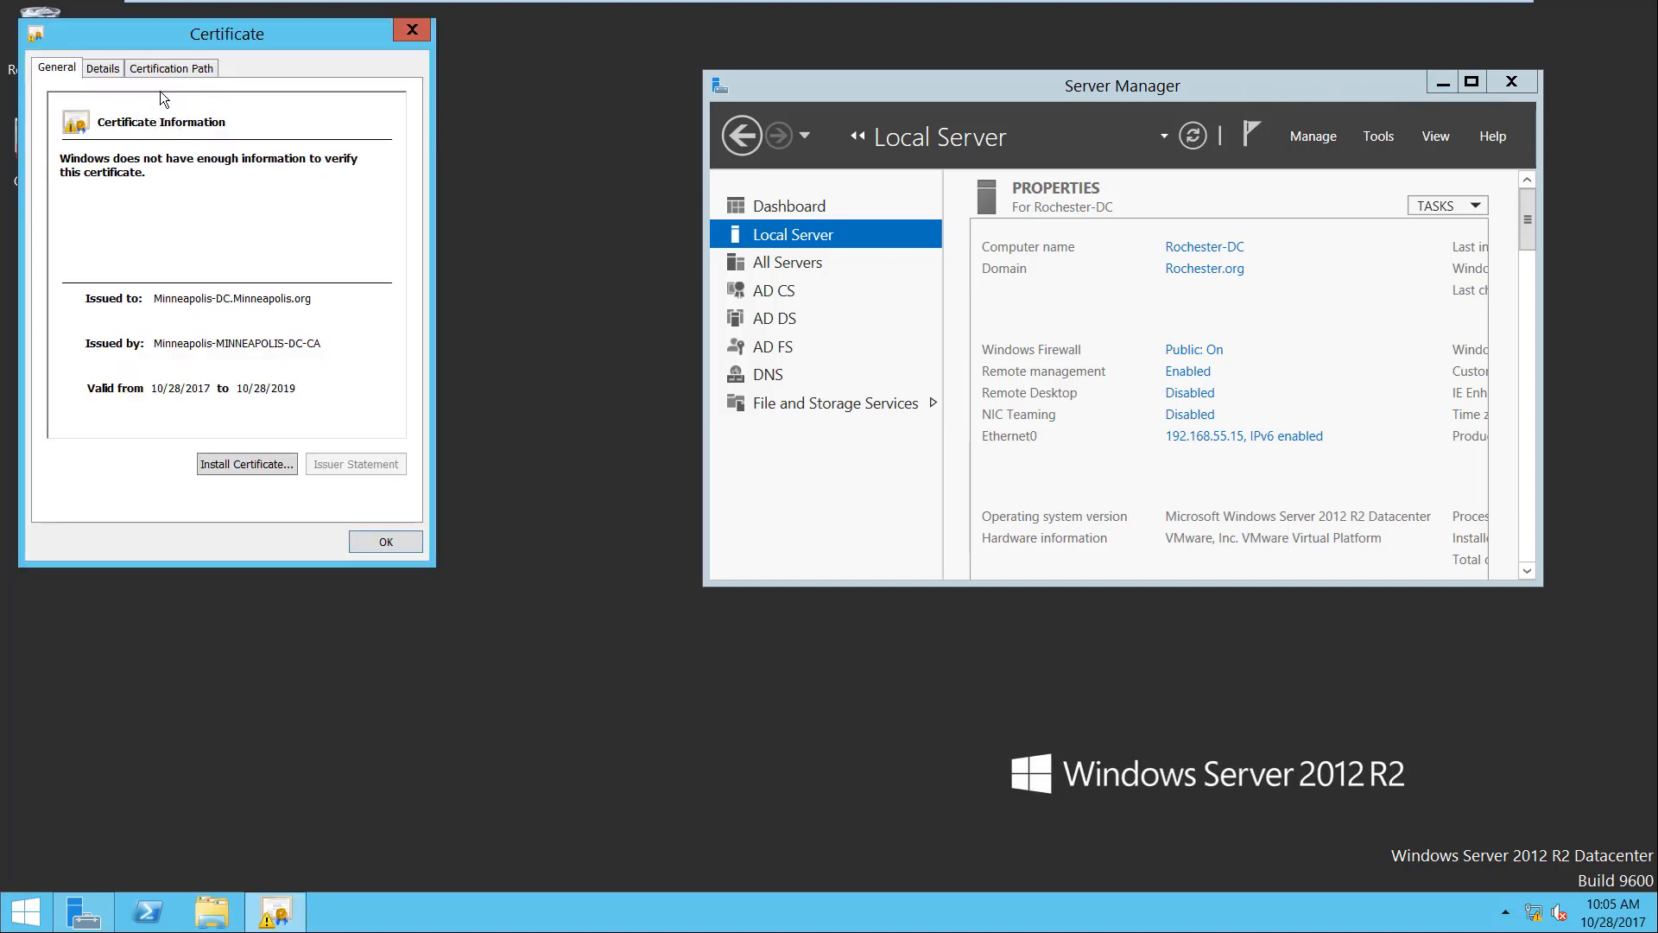
click(107, 72)
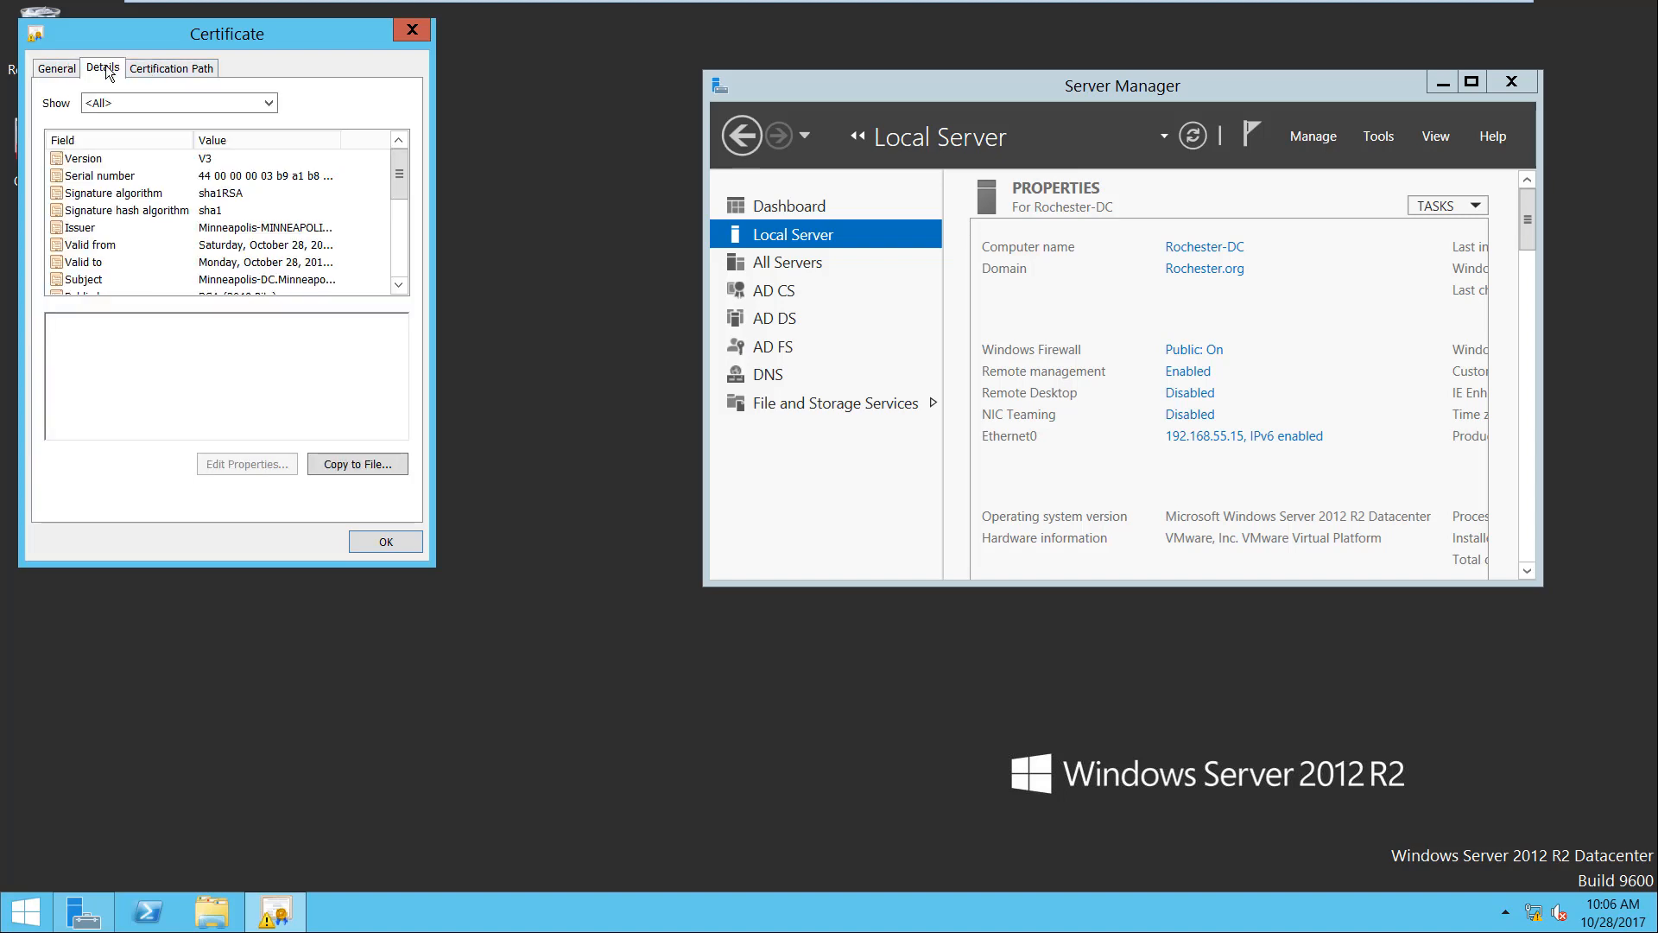
click(156, 69)
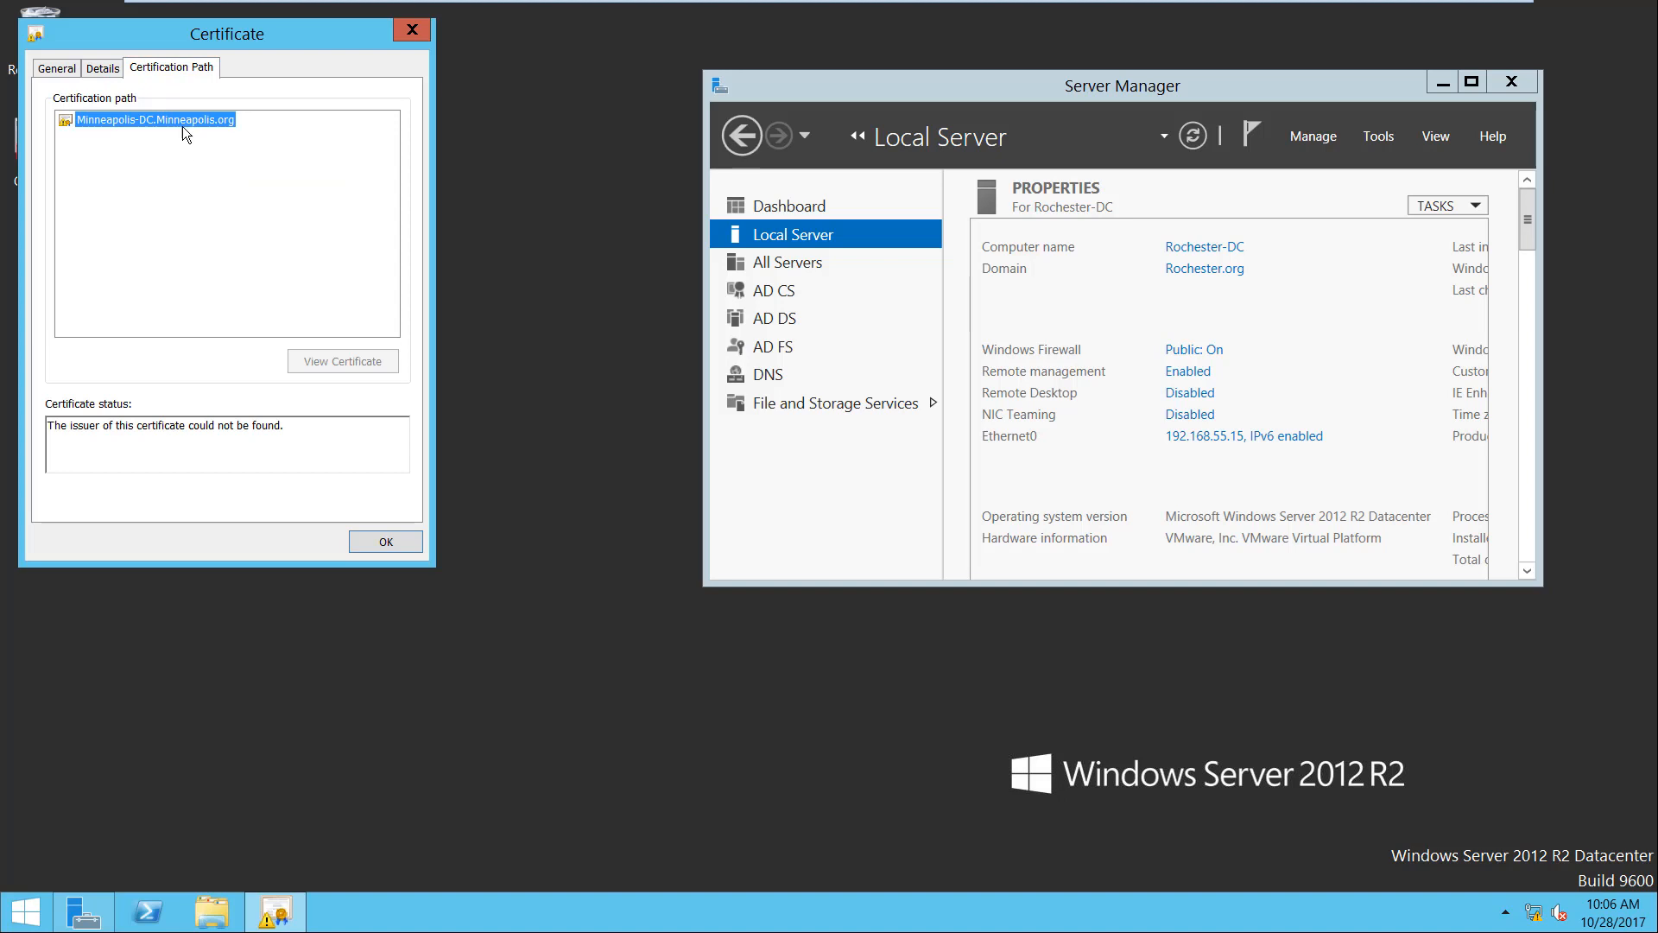
click(98, 71)
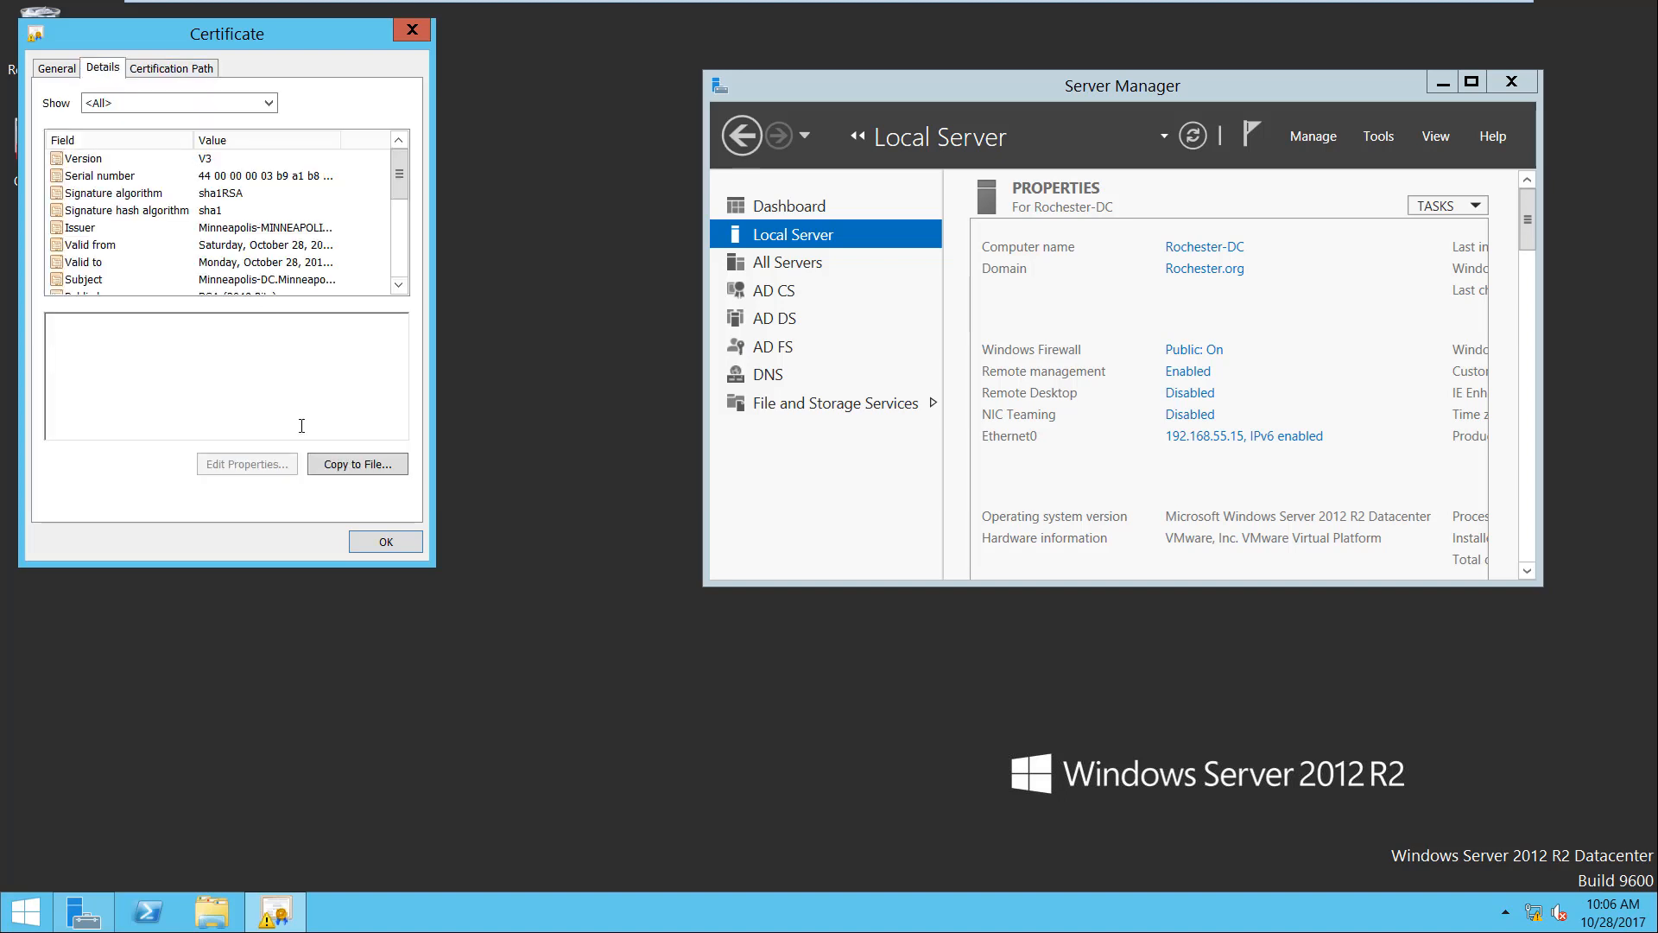
click(373, 464)
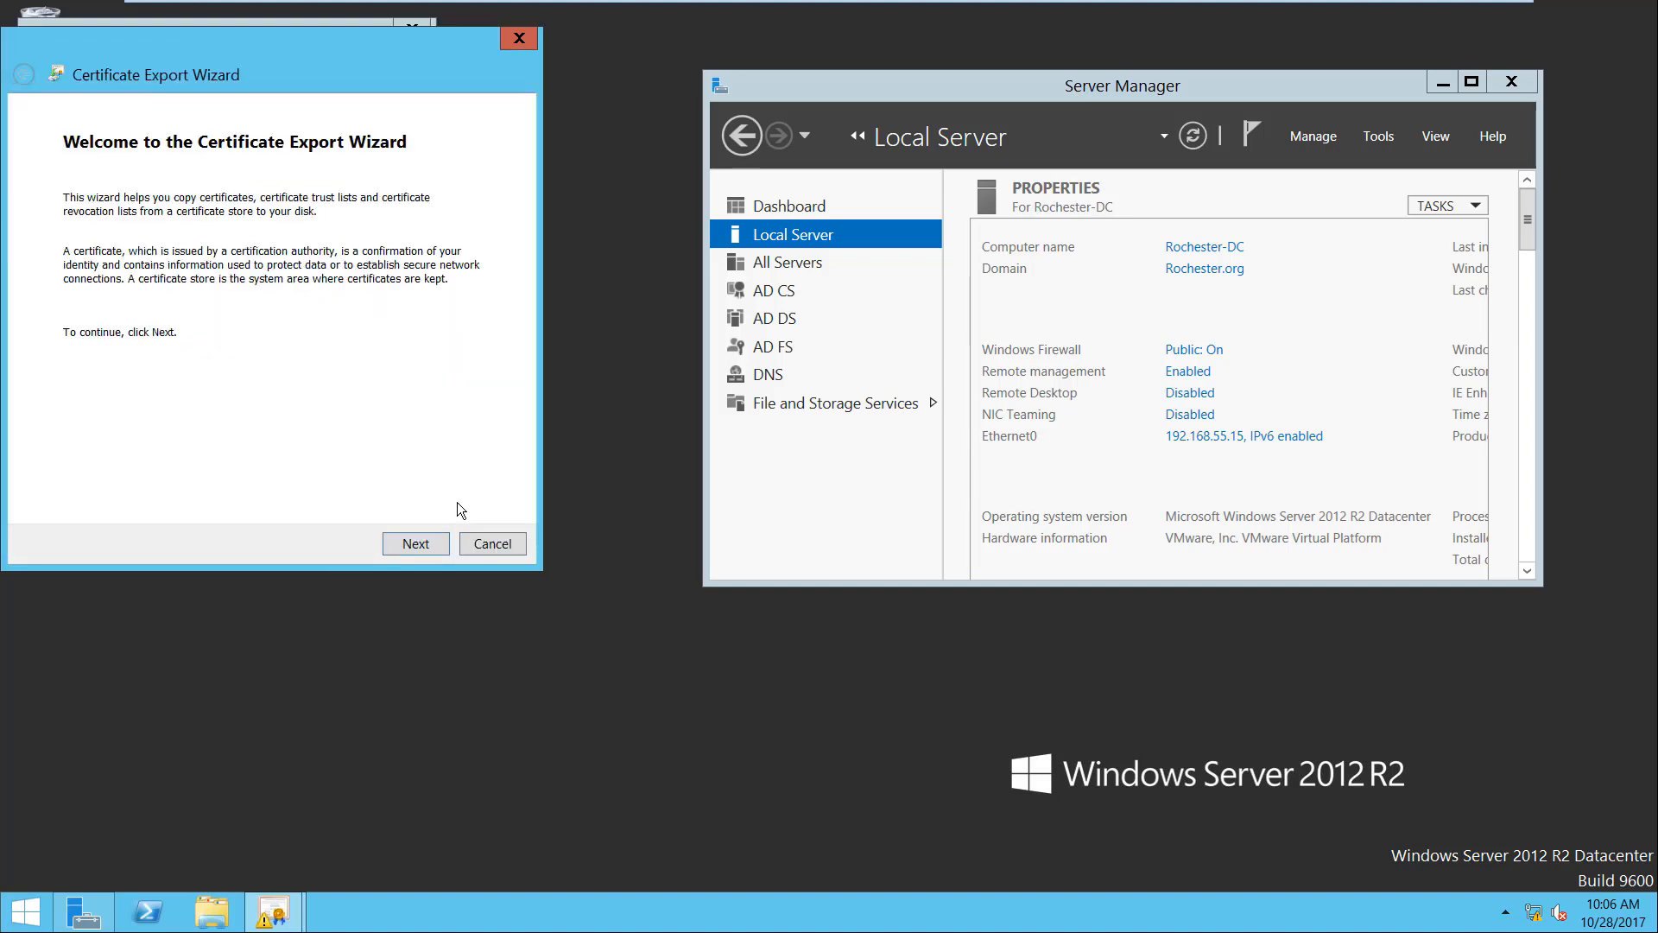
click(492, 545)
key(ctrl+shift+Tab)
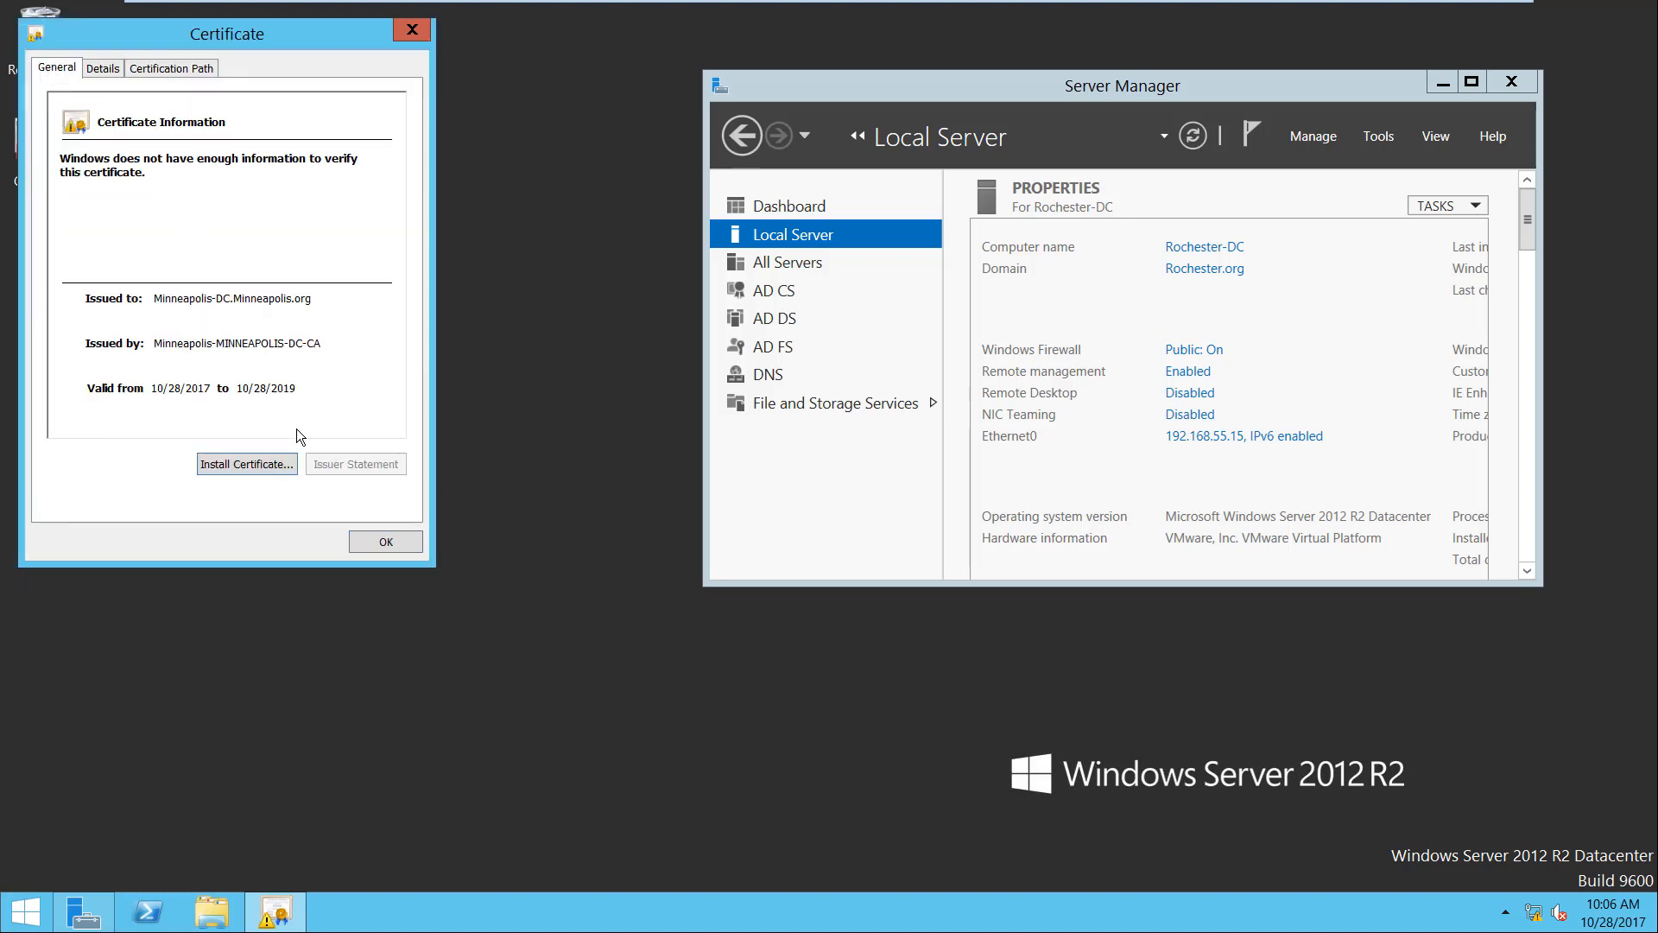
Install Minneapolis Cert for the Local Machine into the Trusted Root Certification Authorities store
click(259, 465)
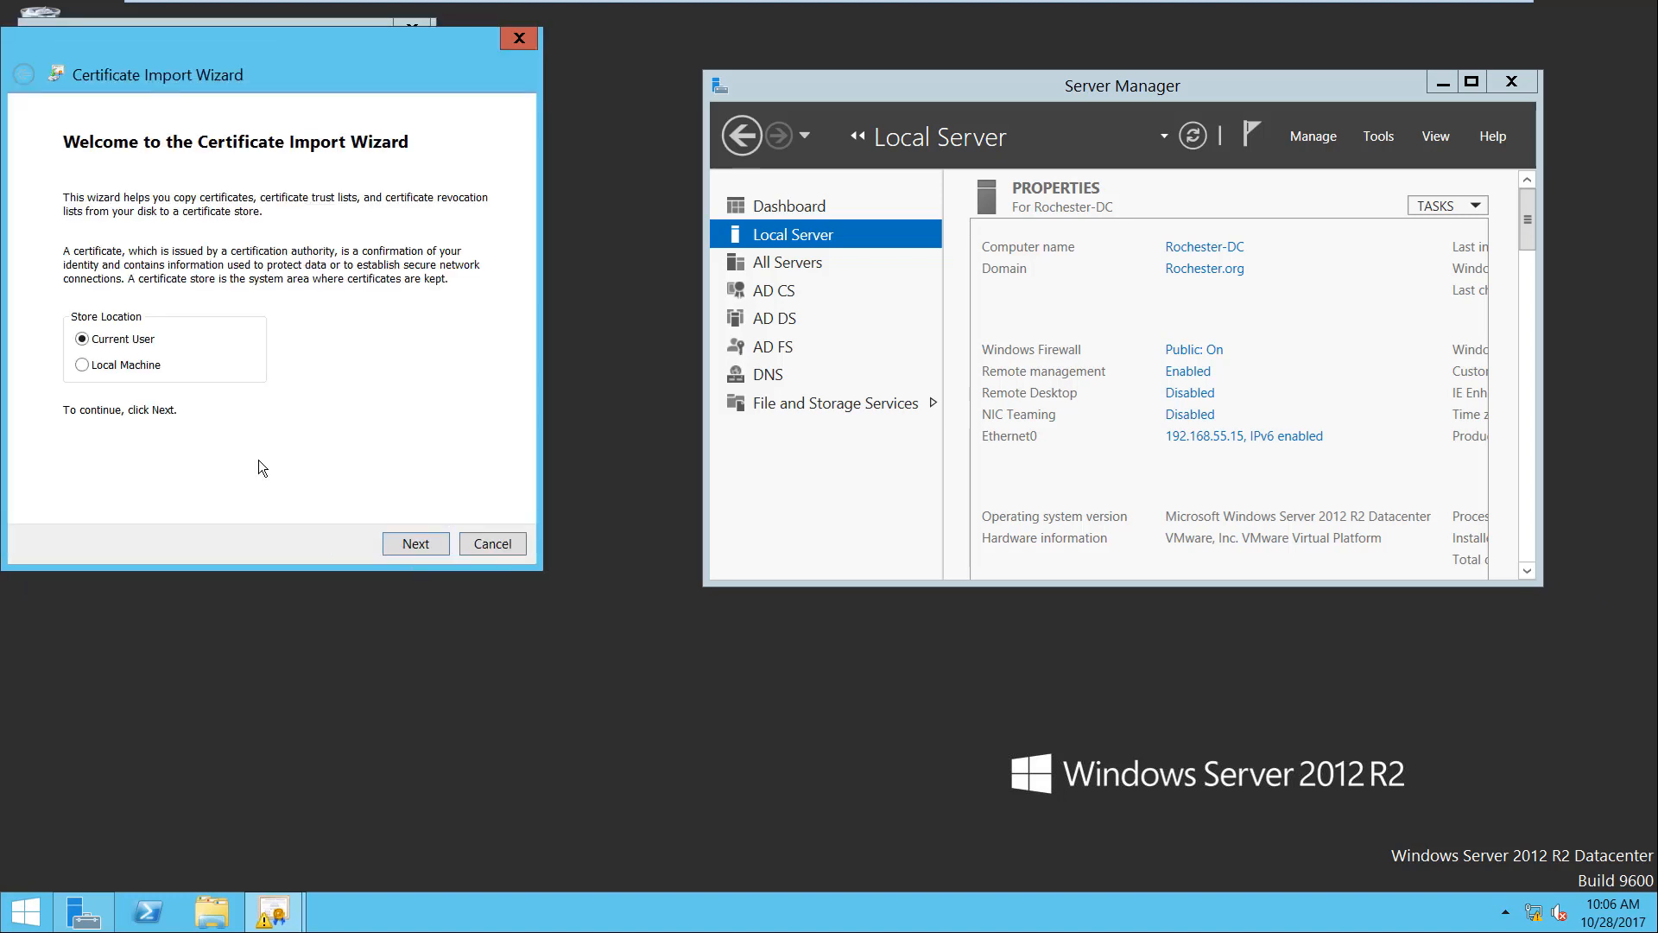
click(82, 365)
click(411, 543)
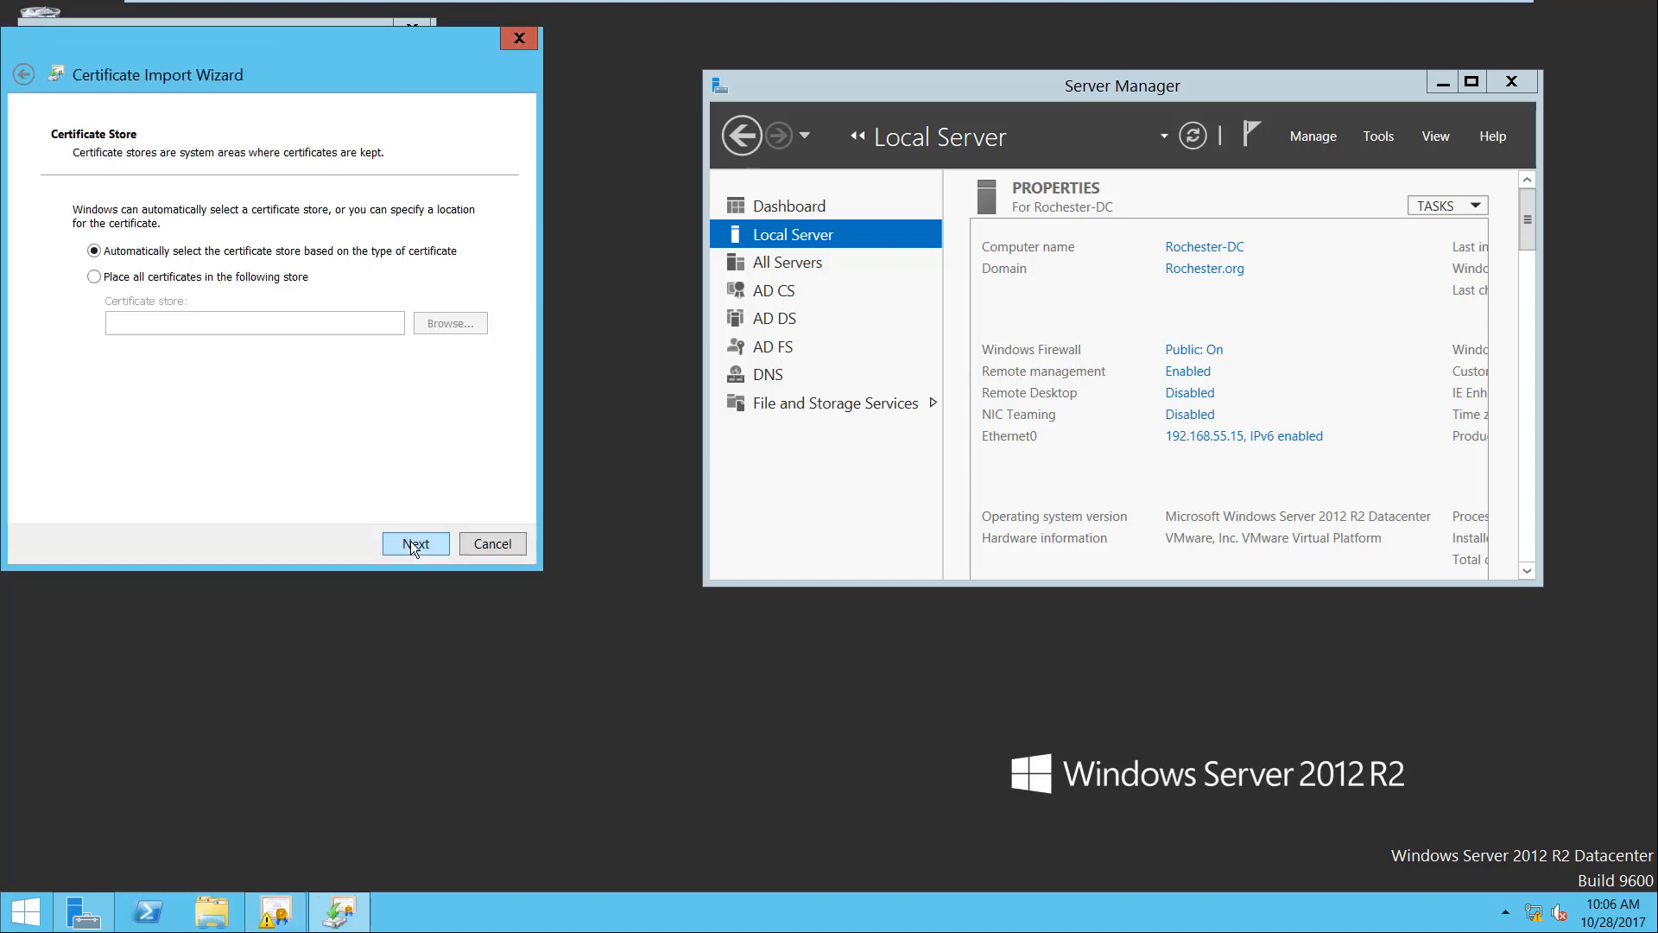
click(94, 277)
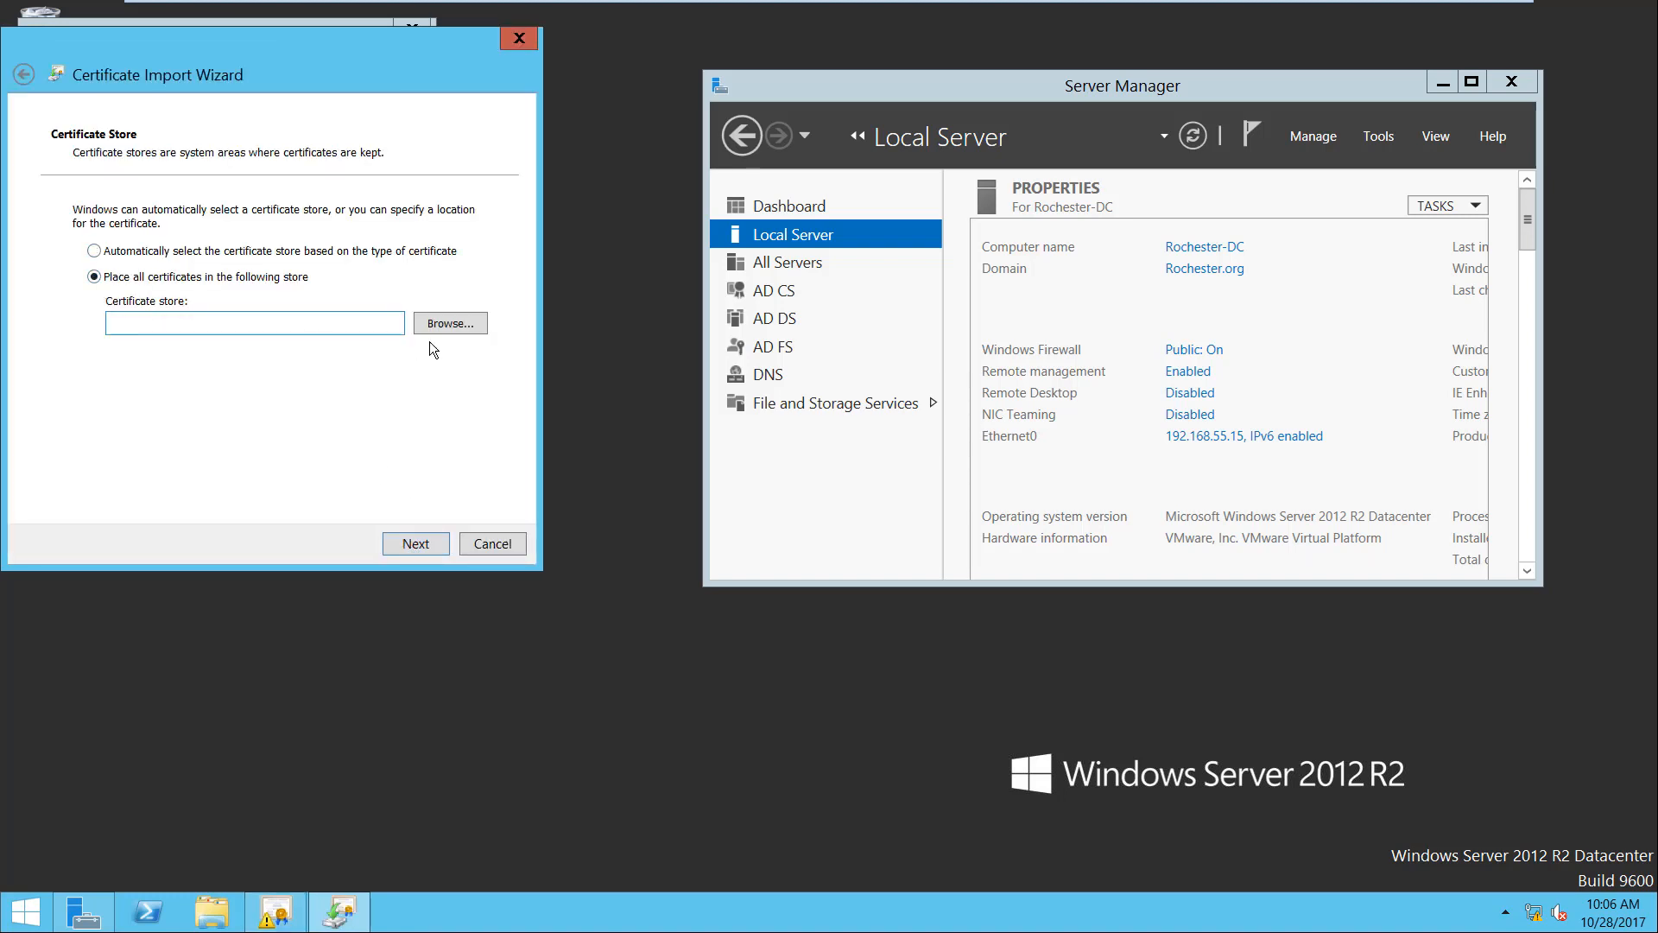
click(475, 330)
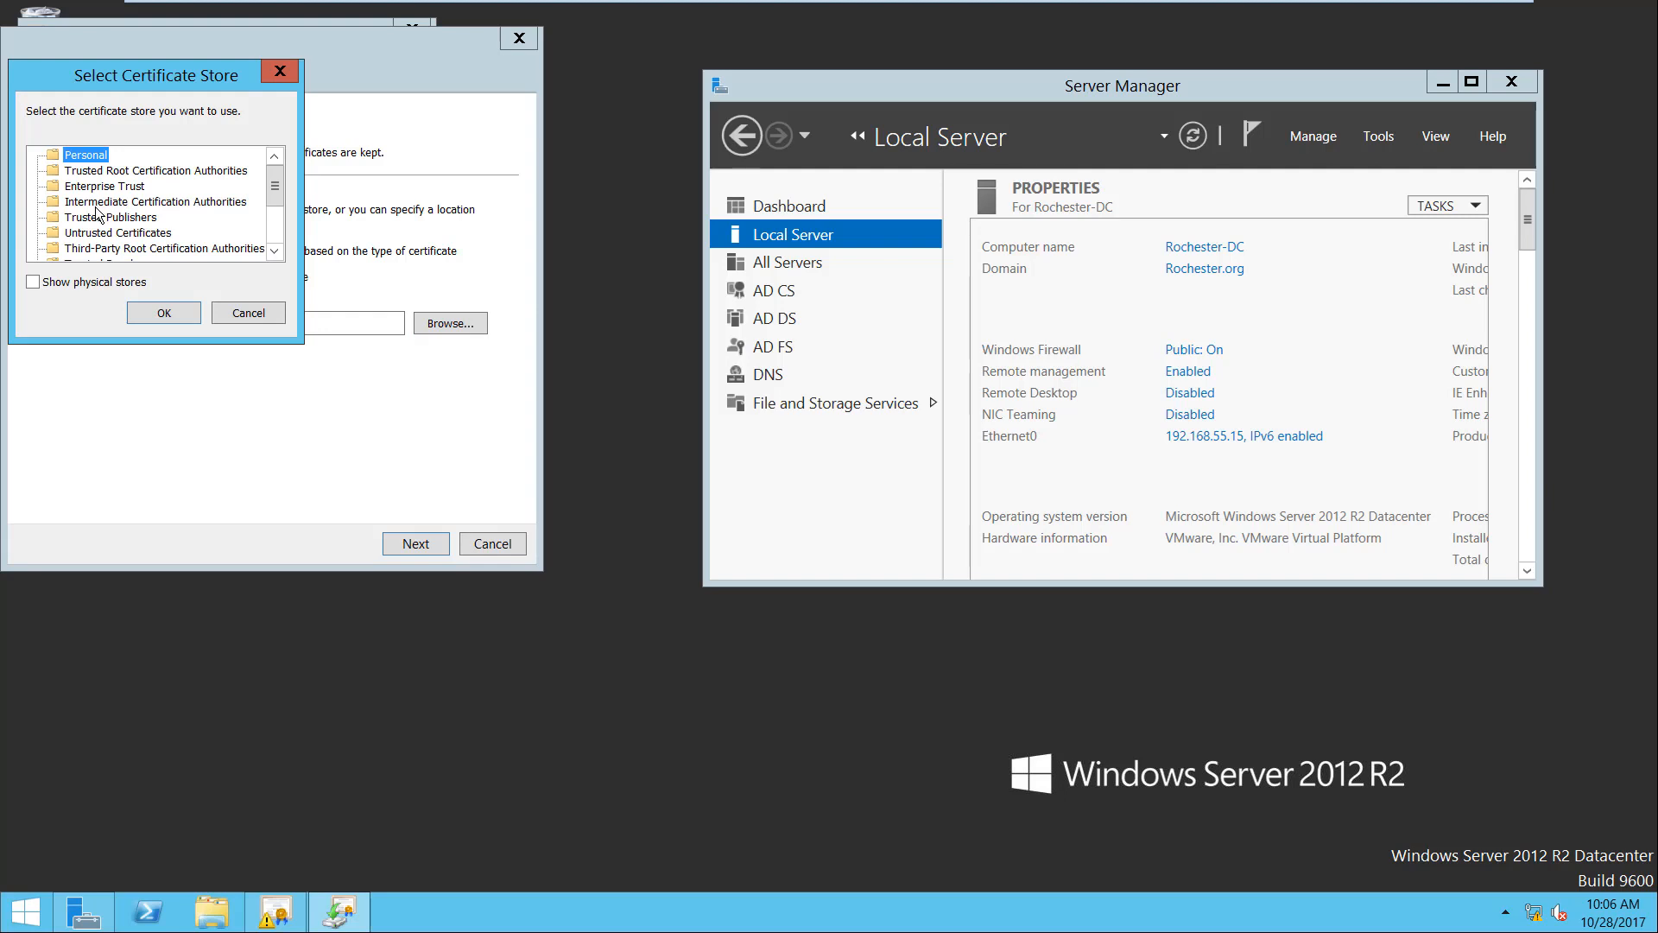
click(132, 173)
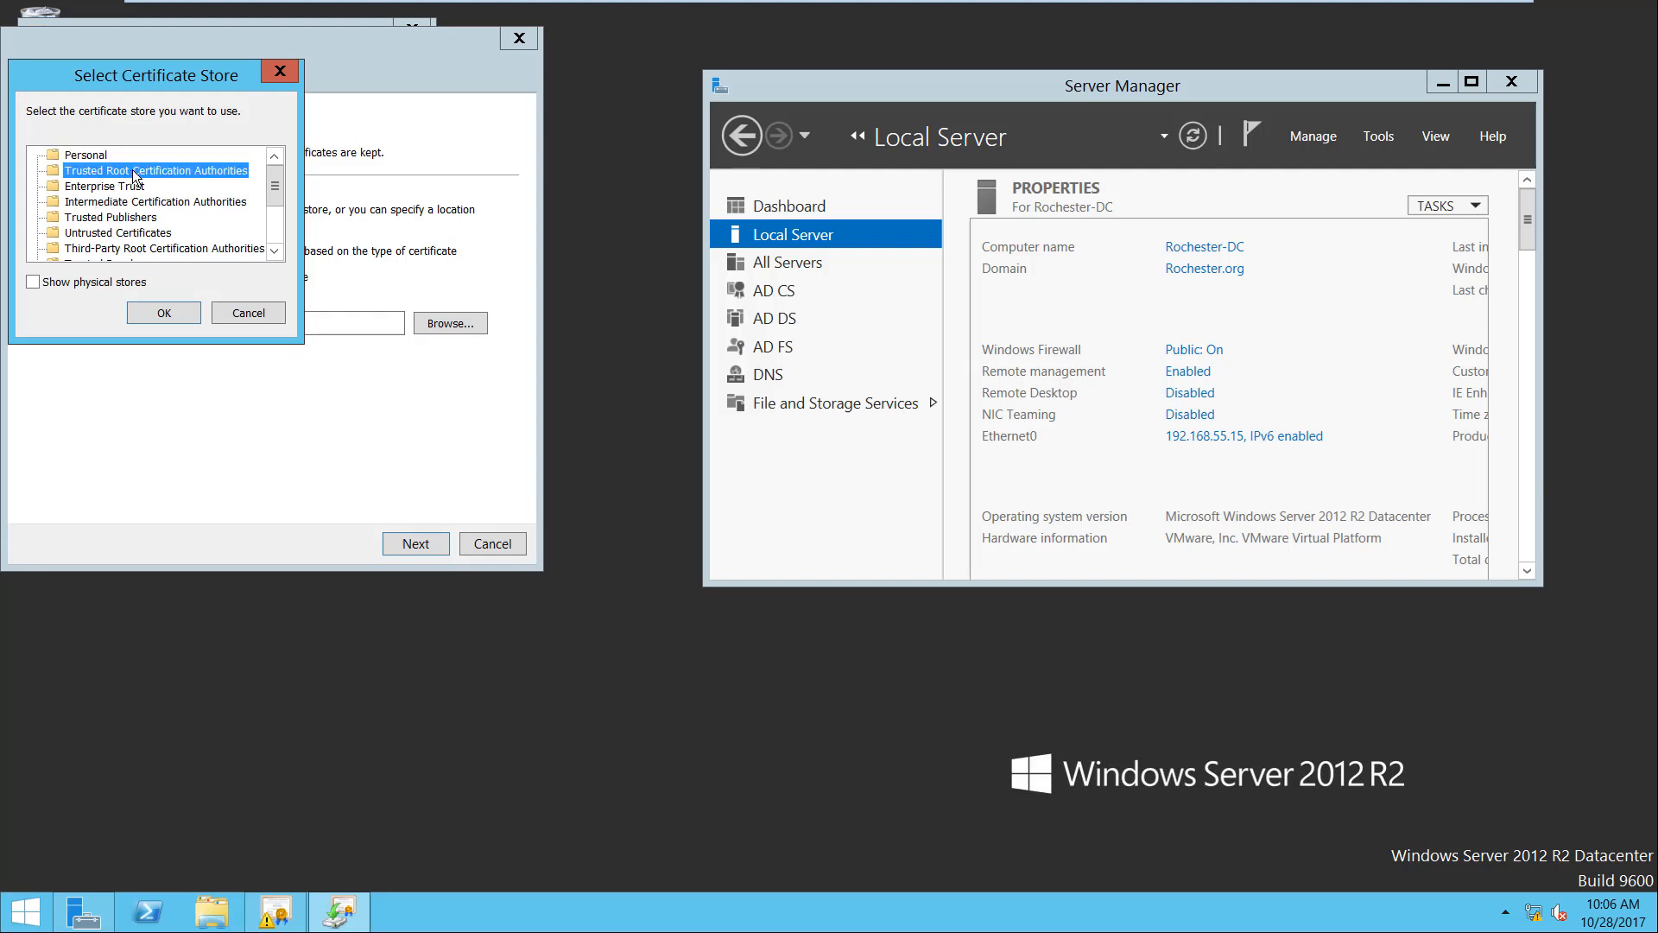
click(166, 315)
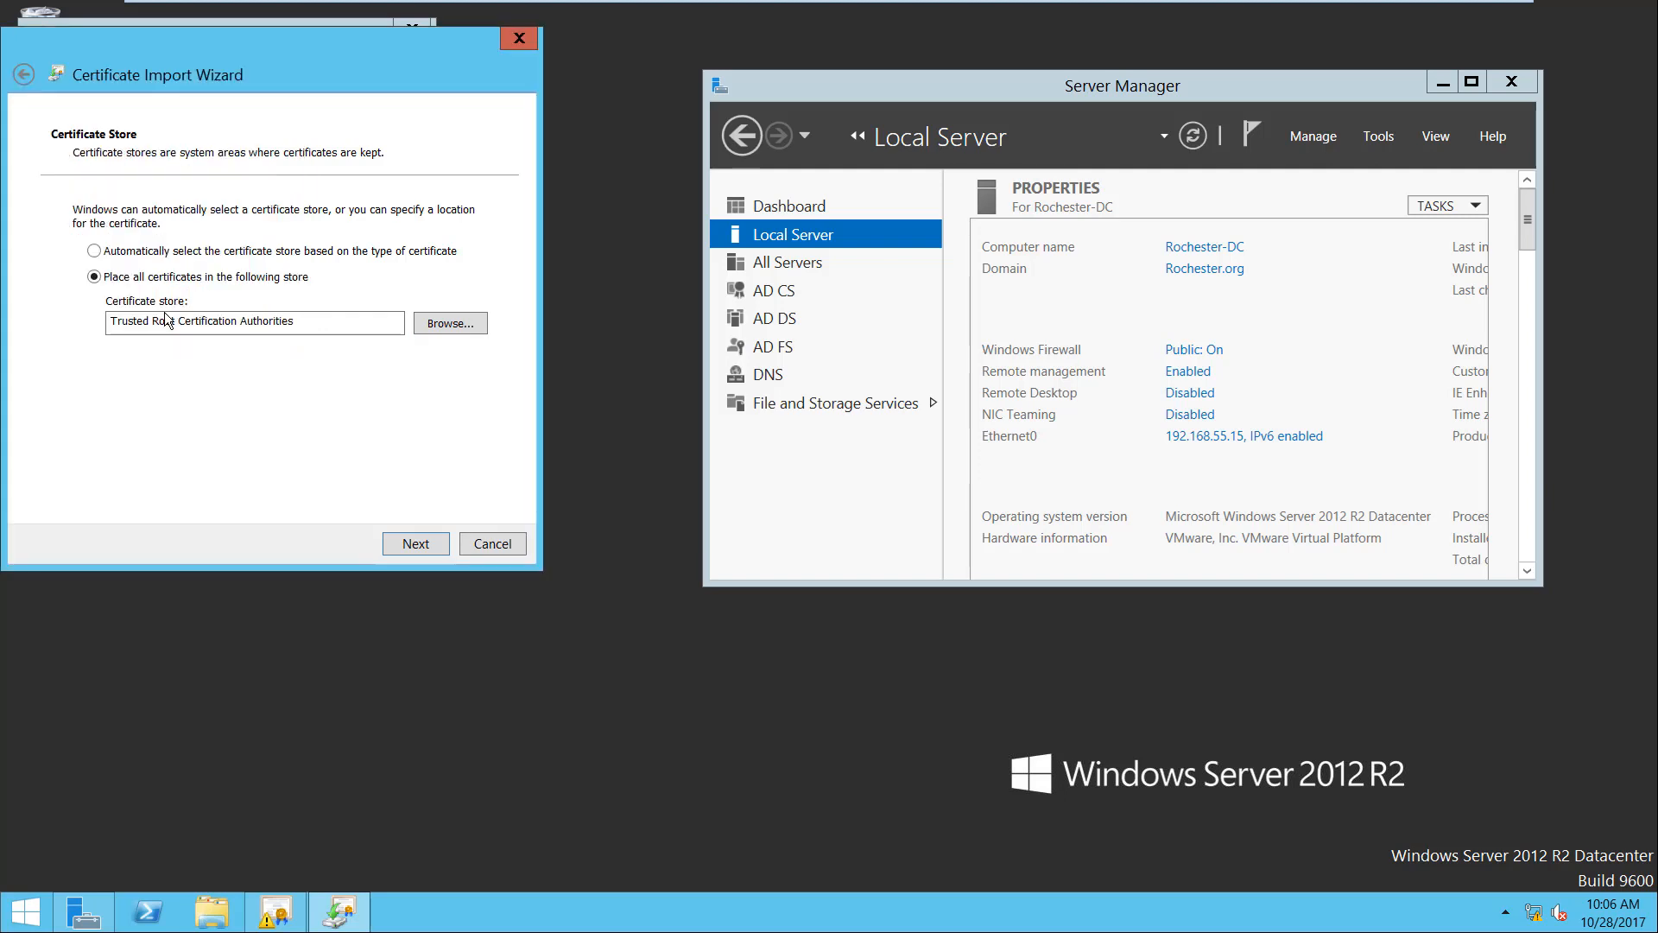
click(420, 542)
click(419, 543)
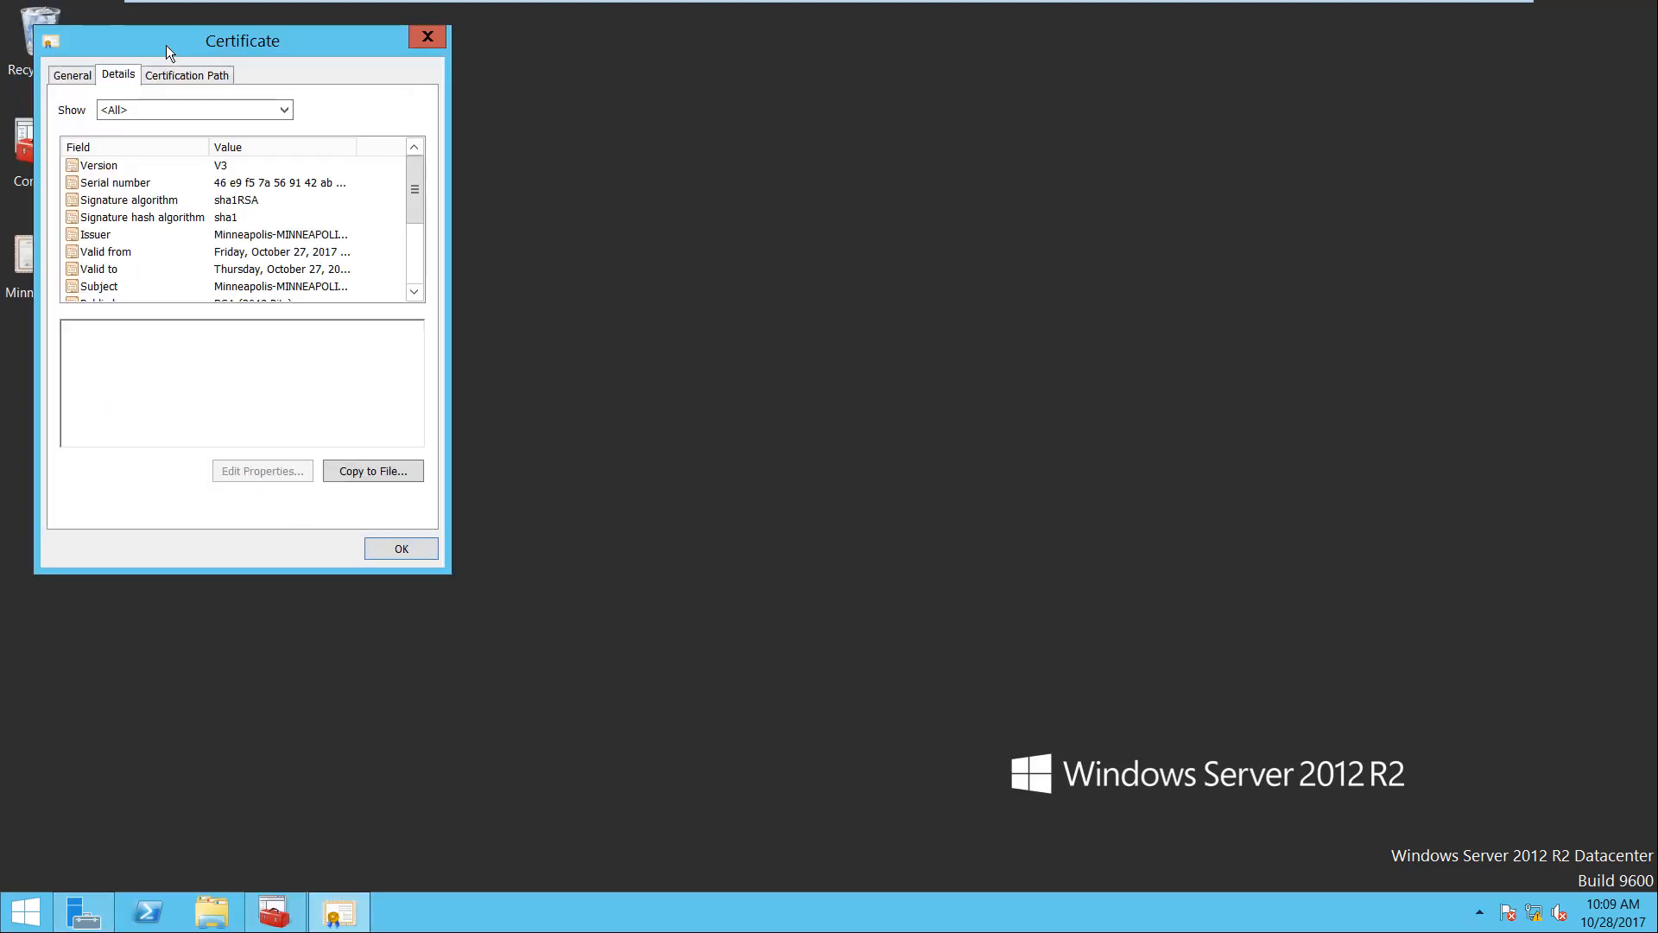
Examine the Minneapolis-MINNEAPOLIS-DC-CA certificate's certification path, status and general information
drag(165, 45, 654, 97)
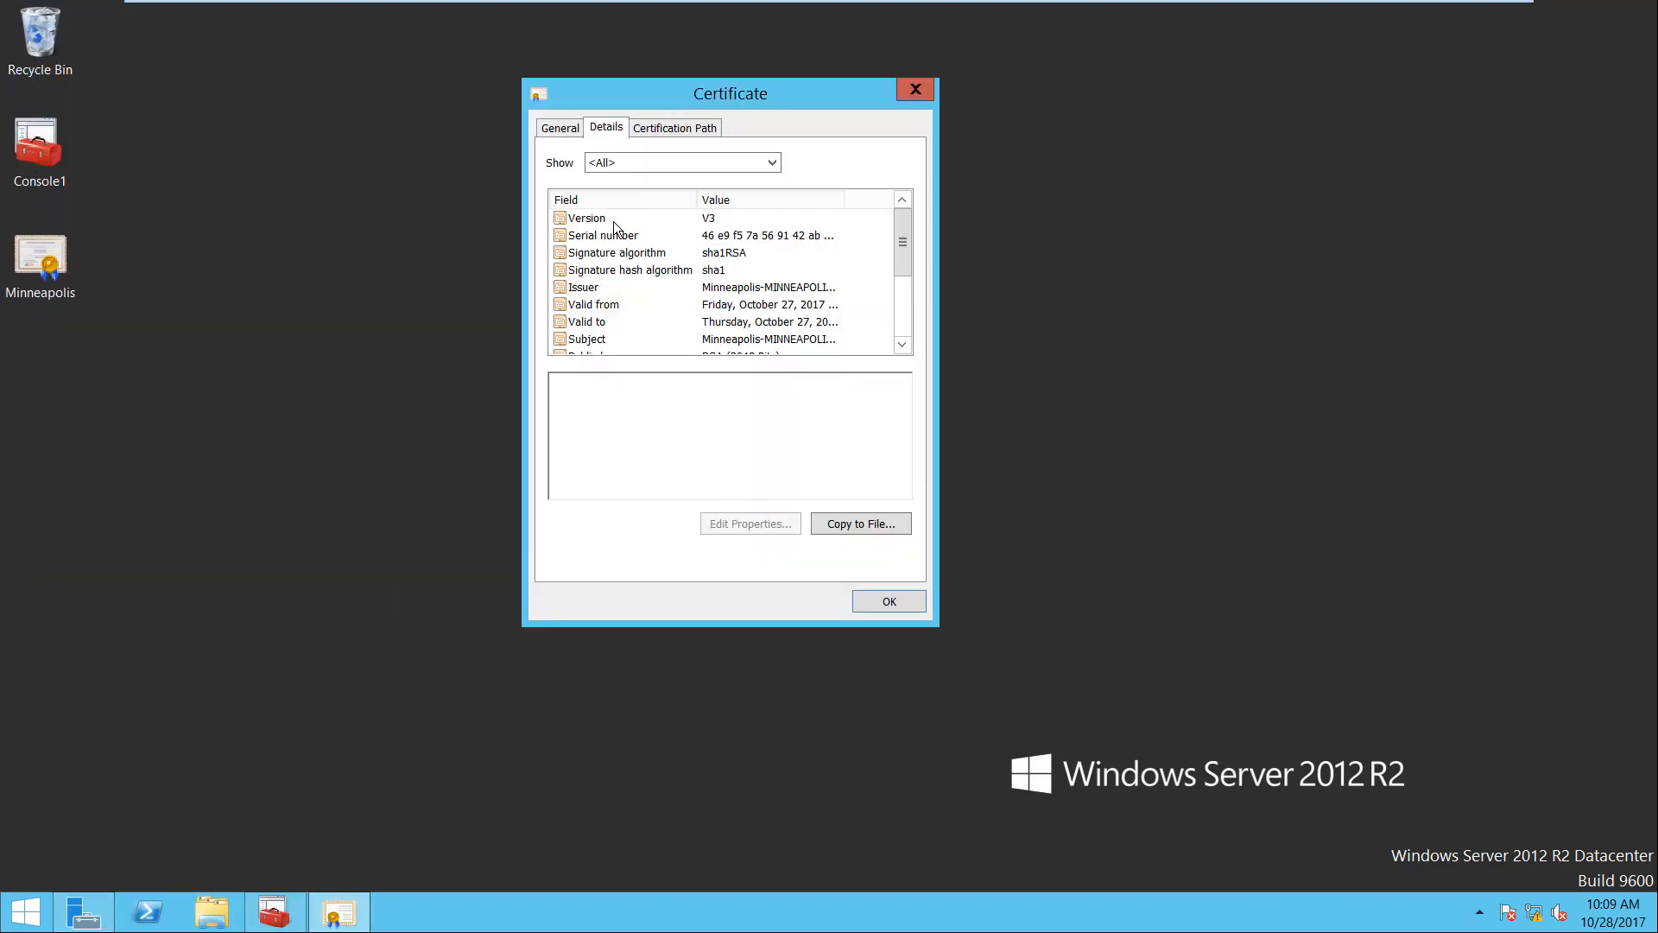
click(682, 128)
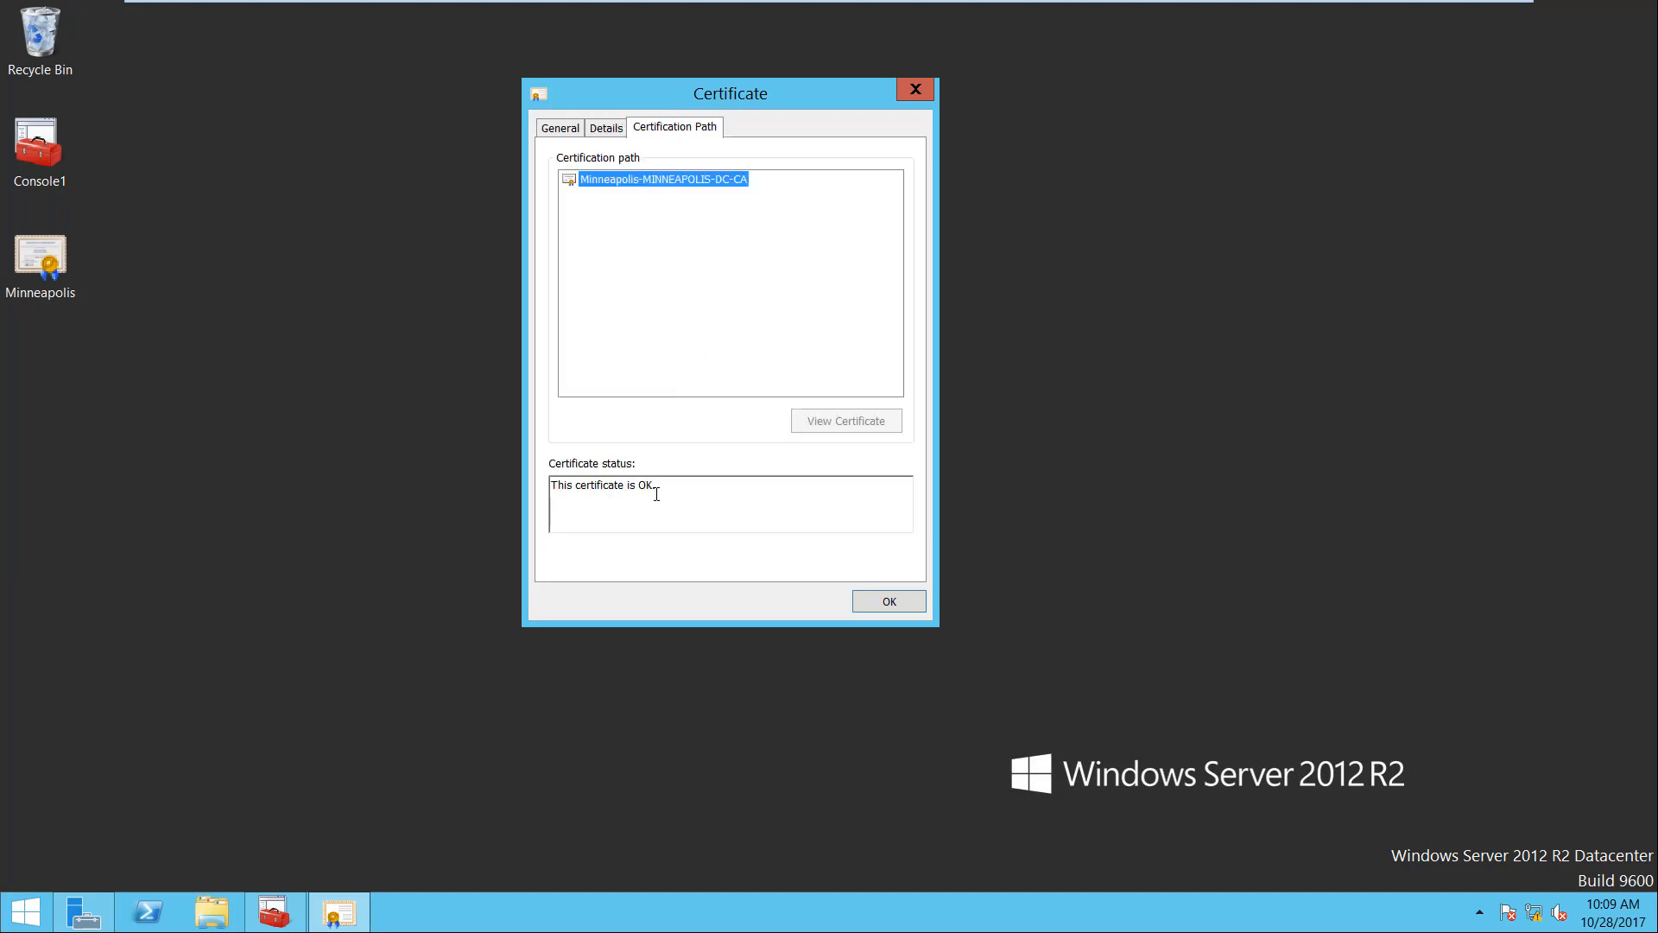
drag(656, 487, 544, 486)
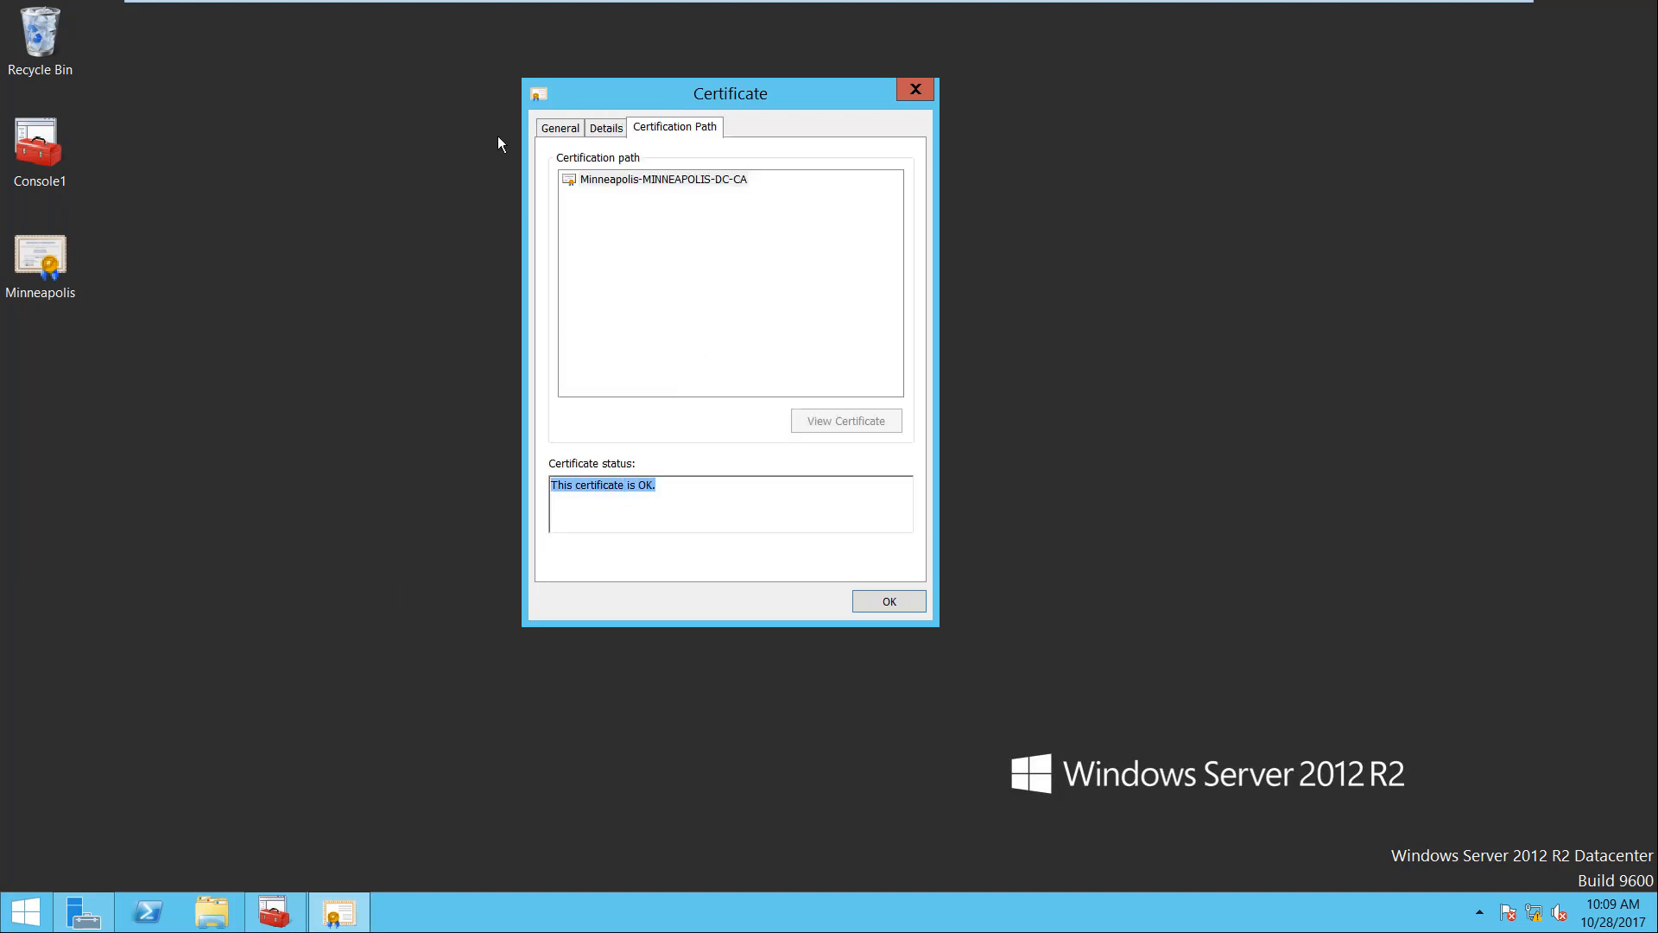
click(574, 128)
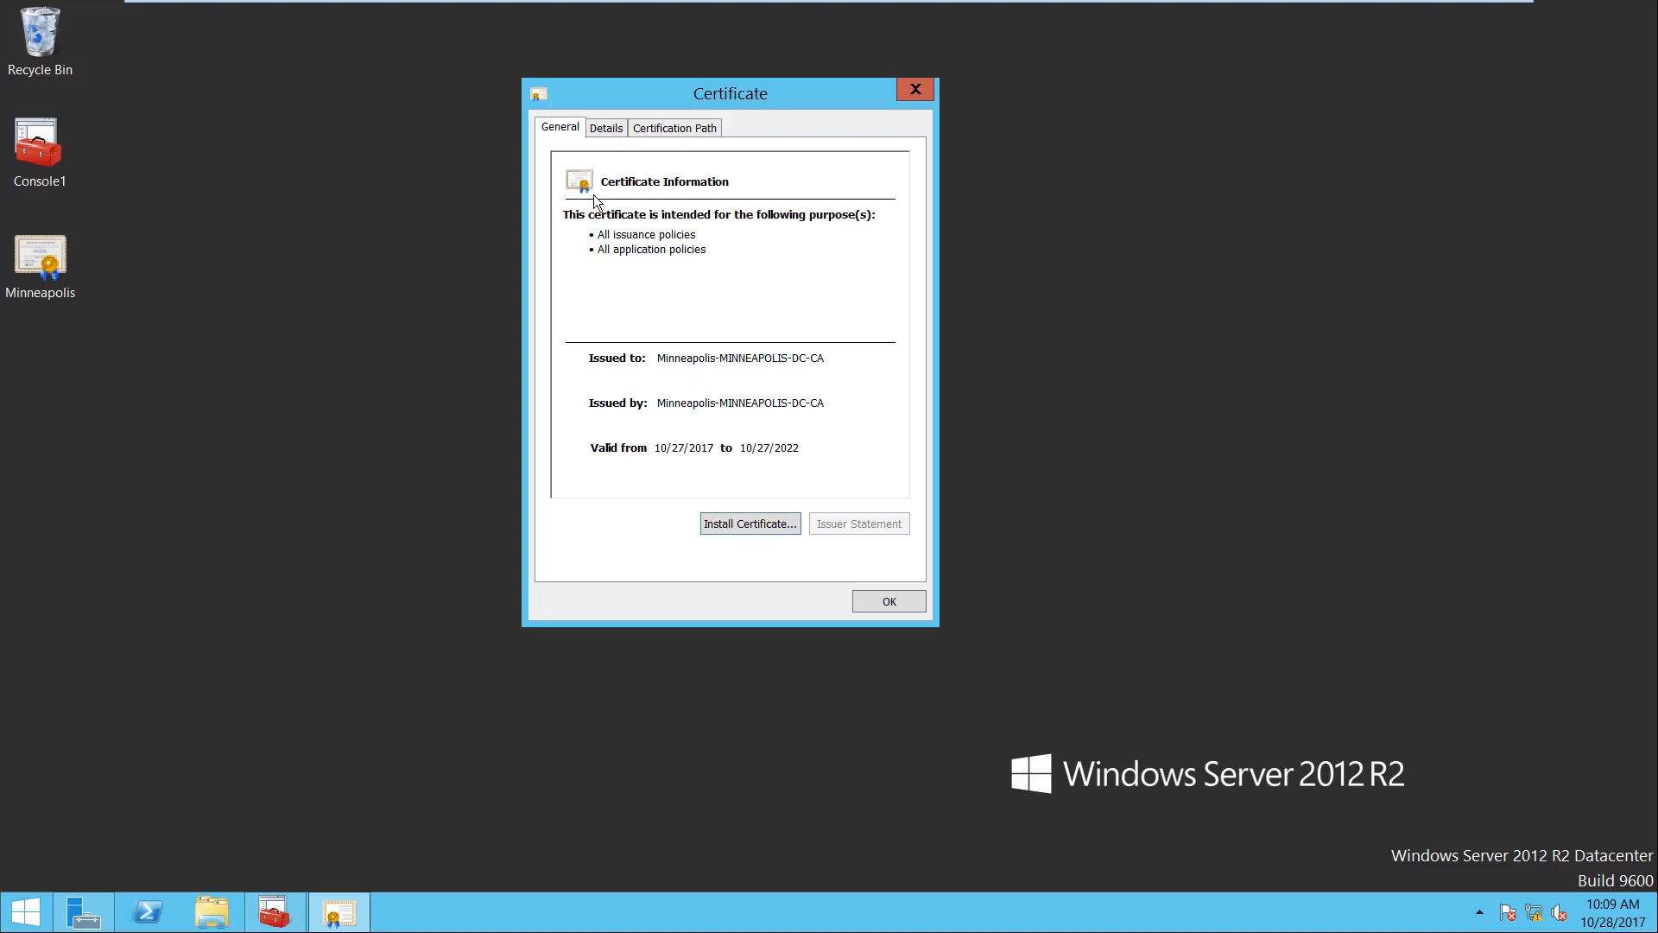
Install the Minneapolis-MINNEAPOLIS-DC-CA certificate for the Local Machine into the Trusted Root Certification Authorities store, then close the certificate
click(761, 526)
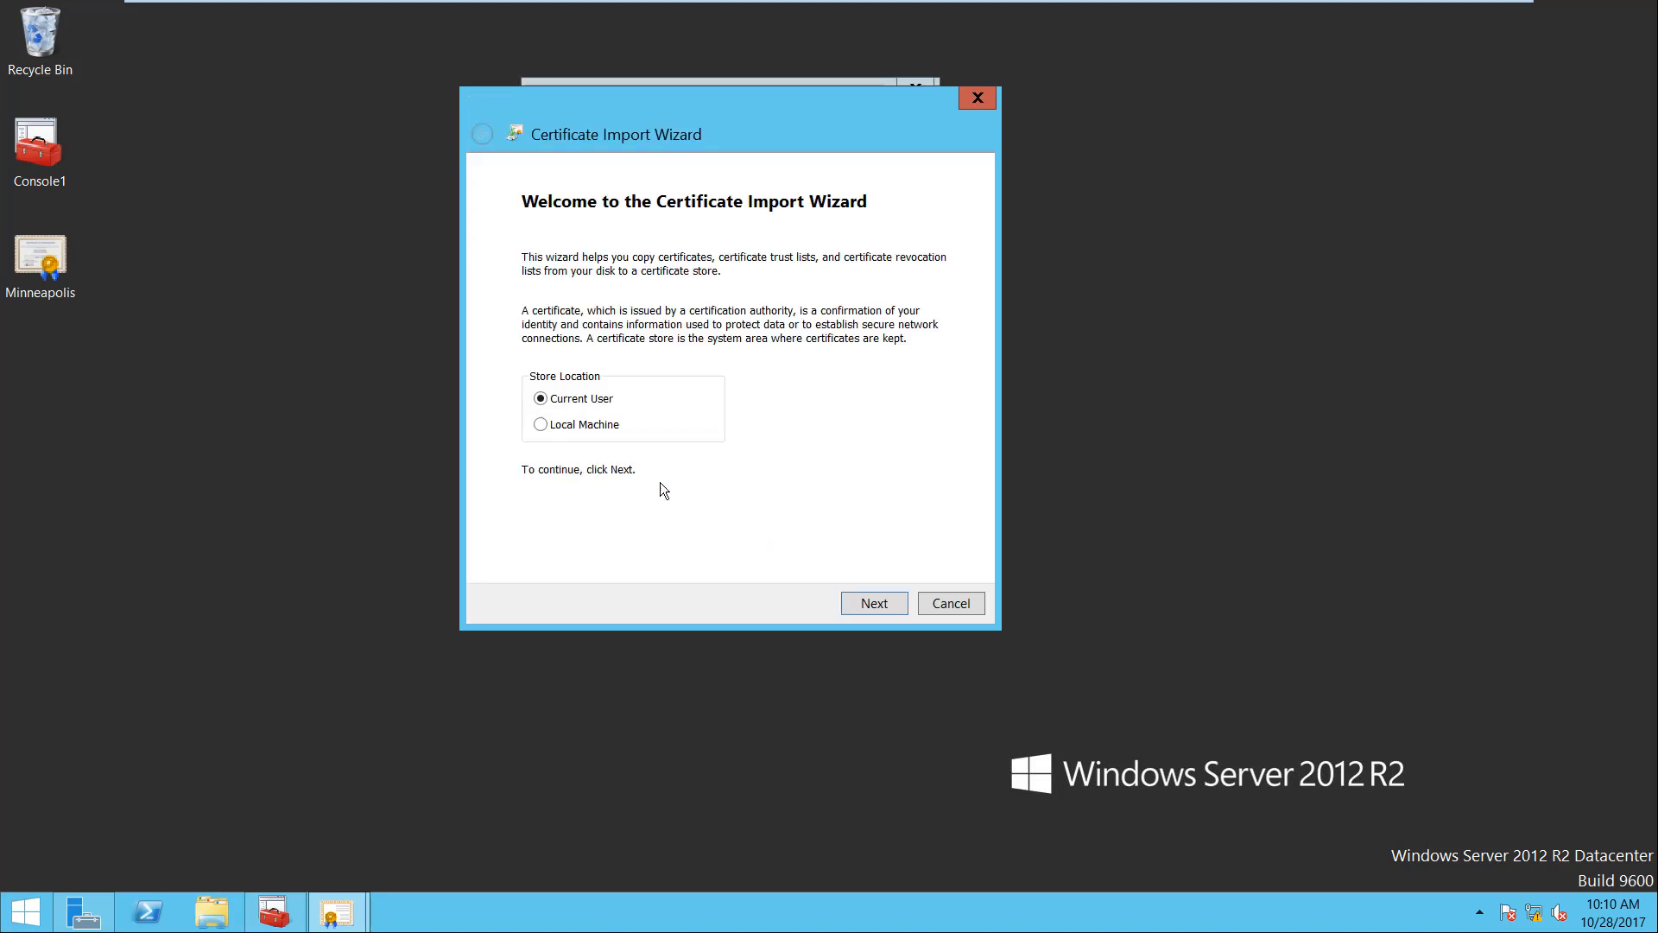
click(544, 424)
click(890, 602)
click(552, 336)
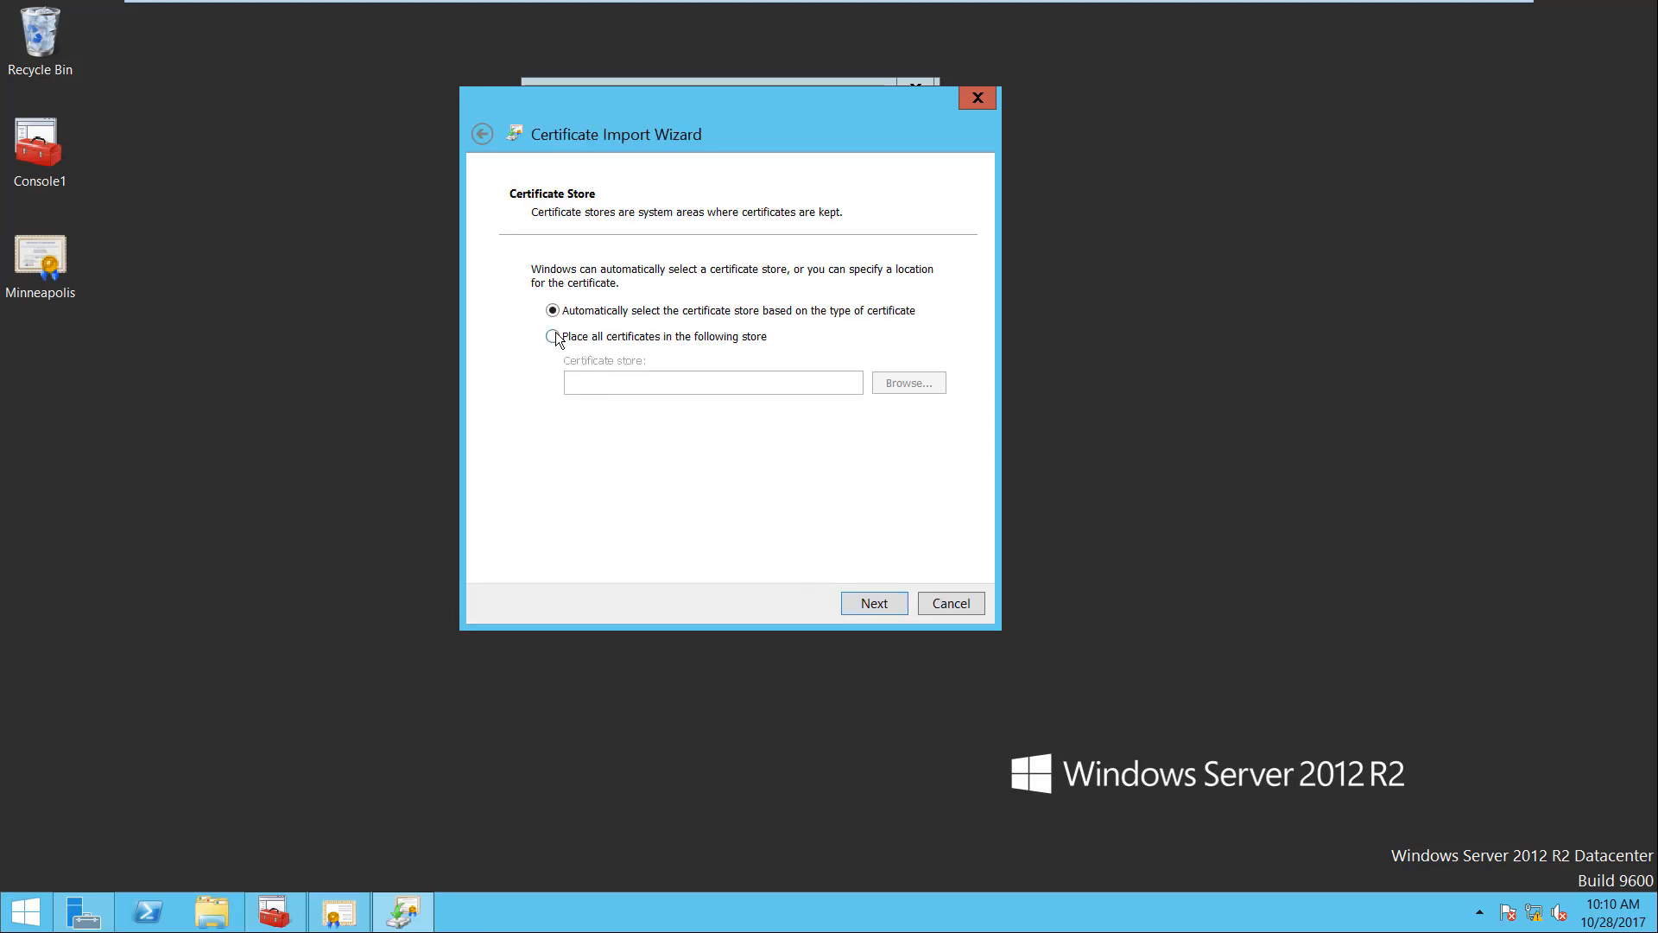
click(905, 381)
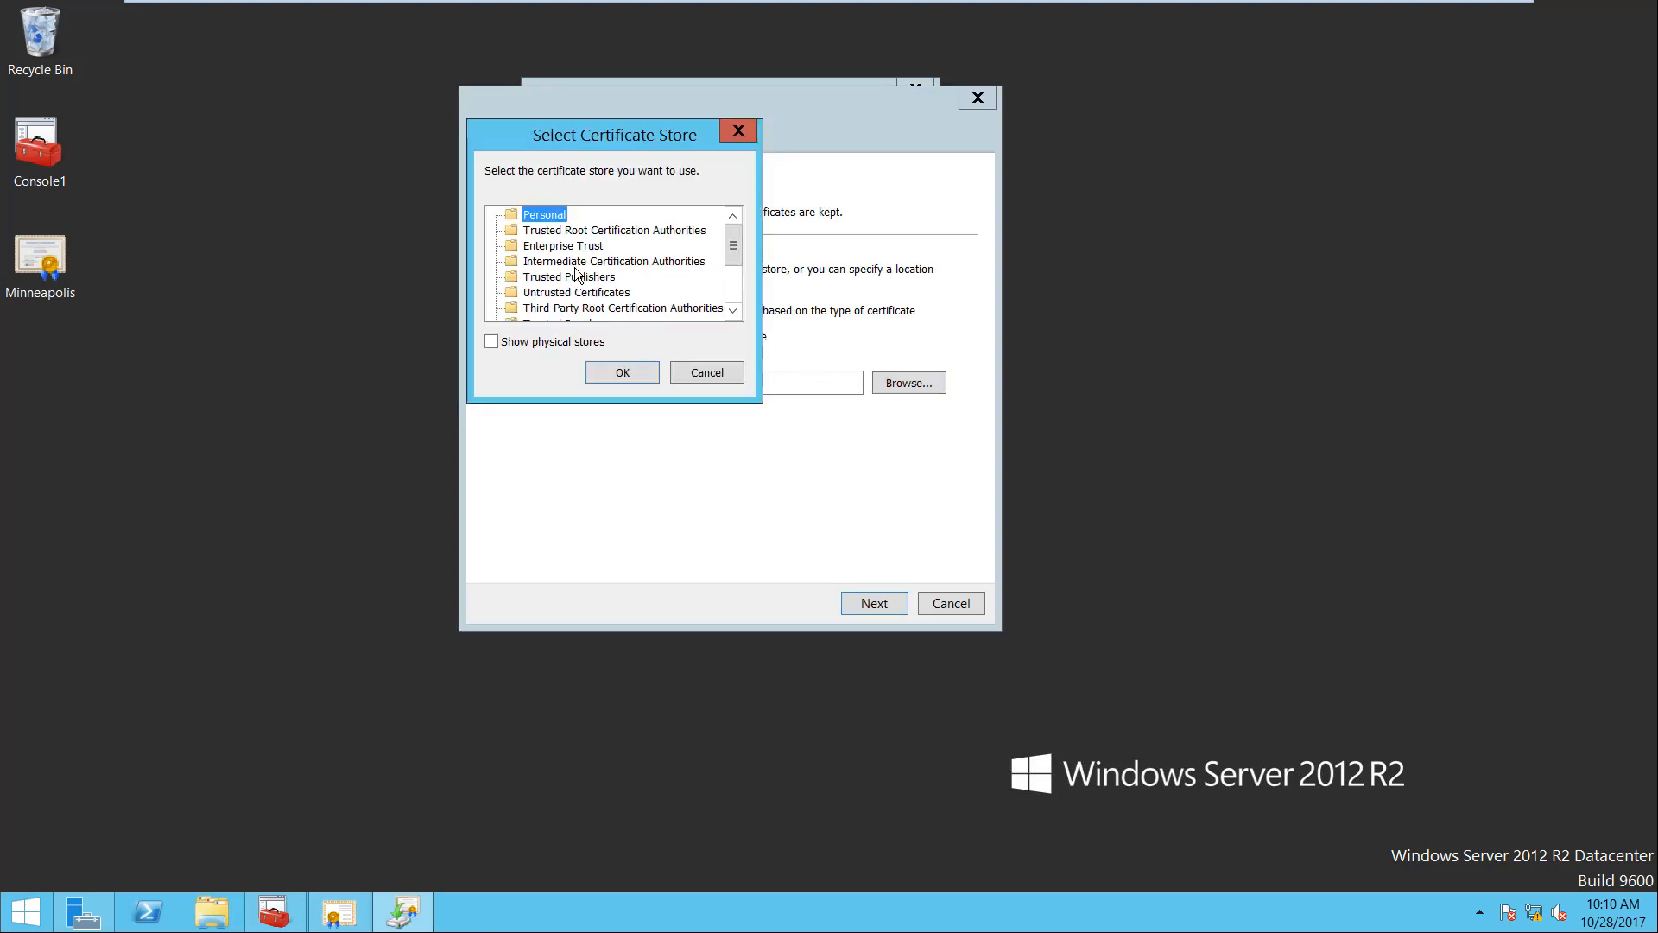
click(570, 232)
click(622, 378)
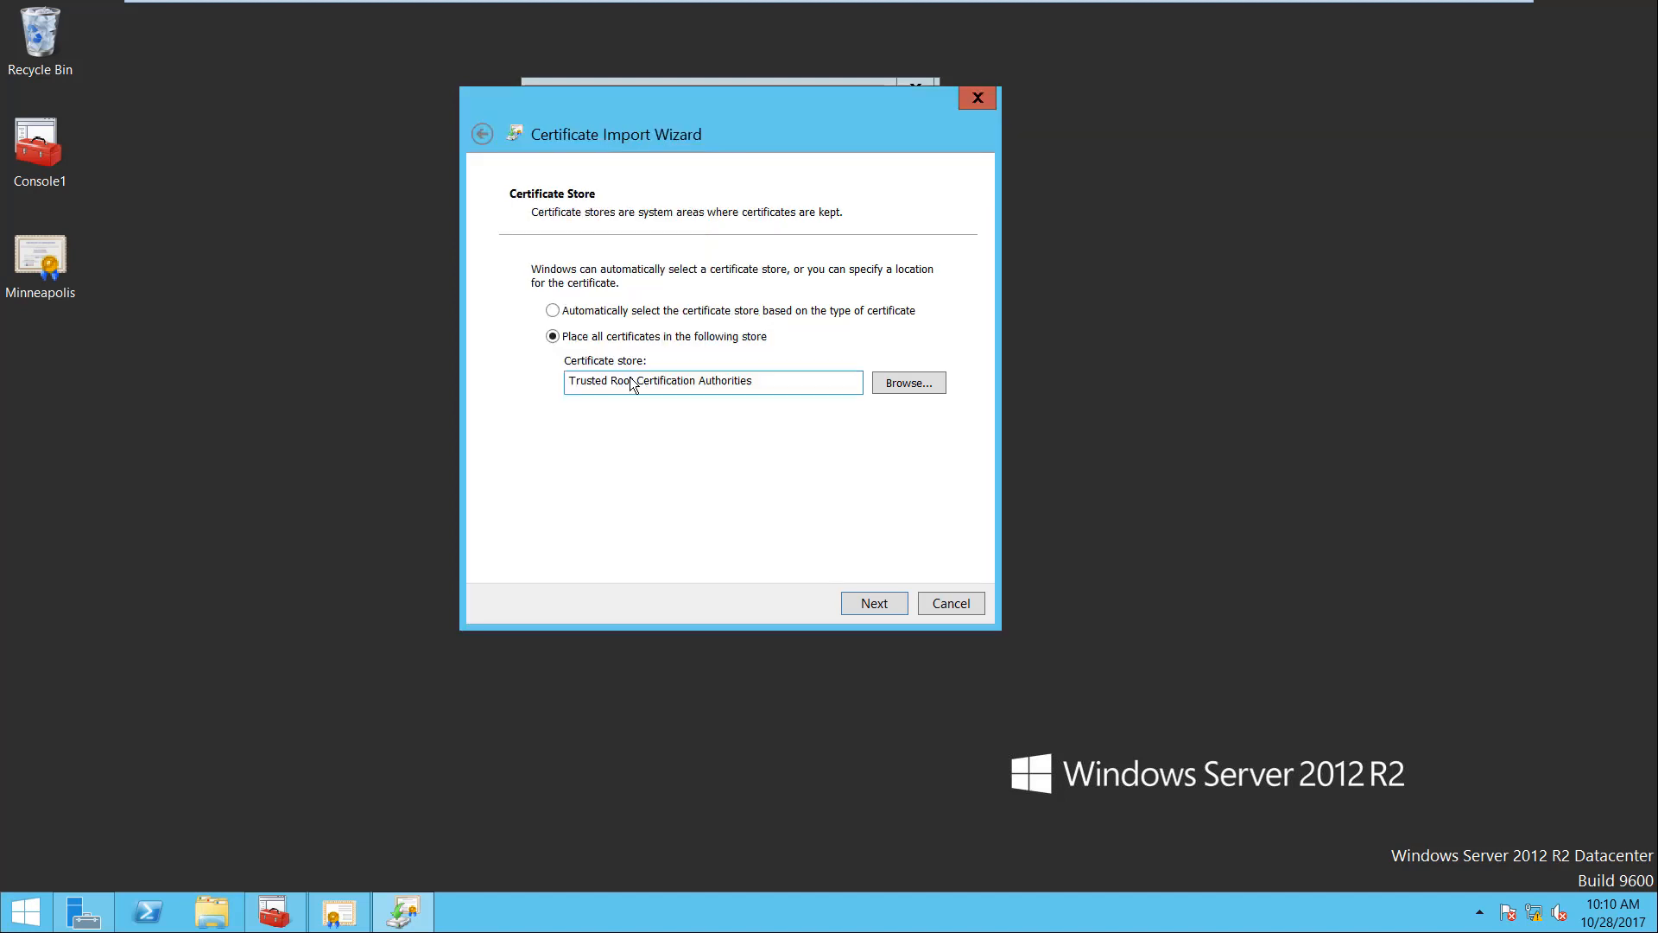
click(870, 612)
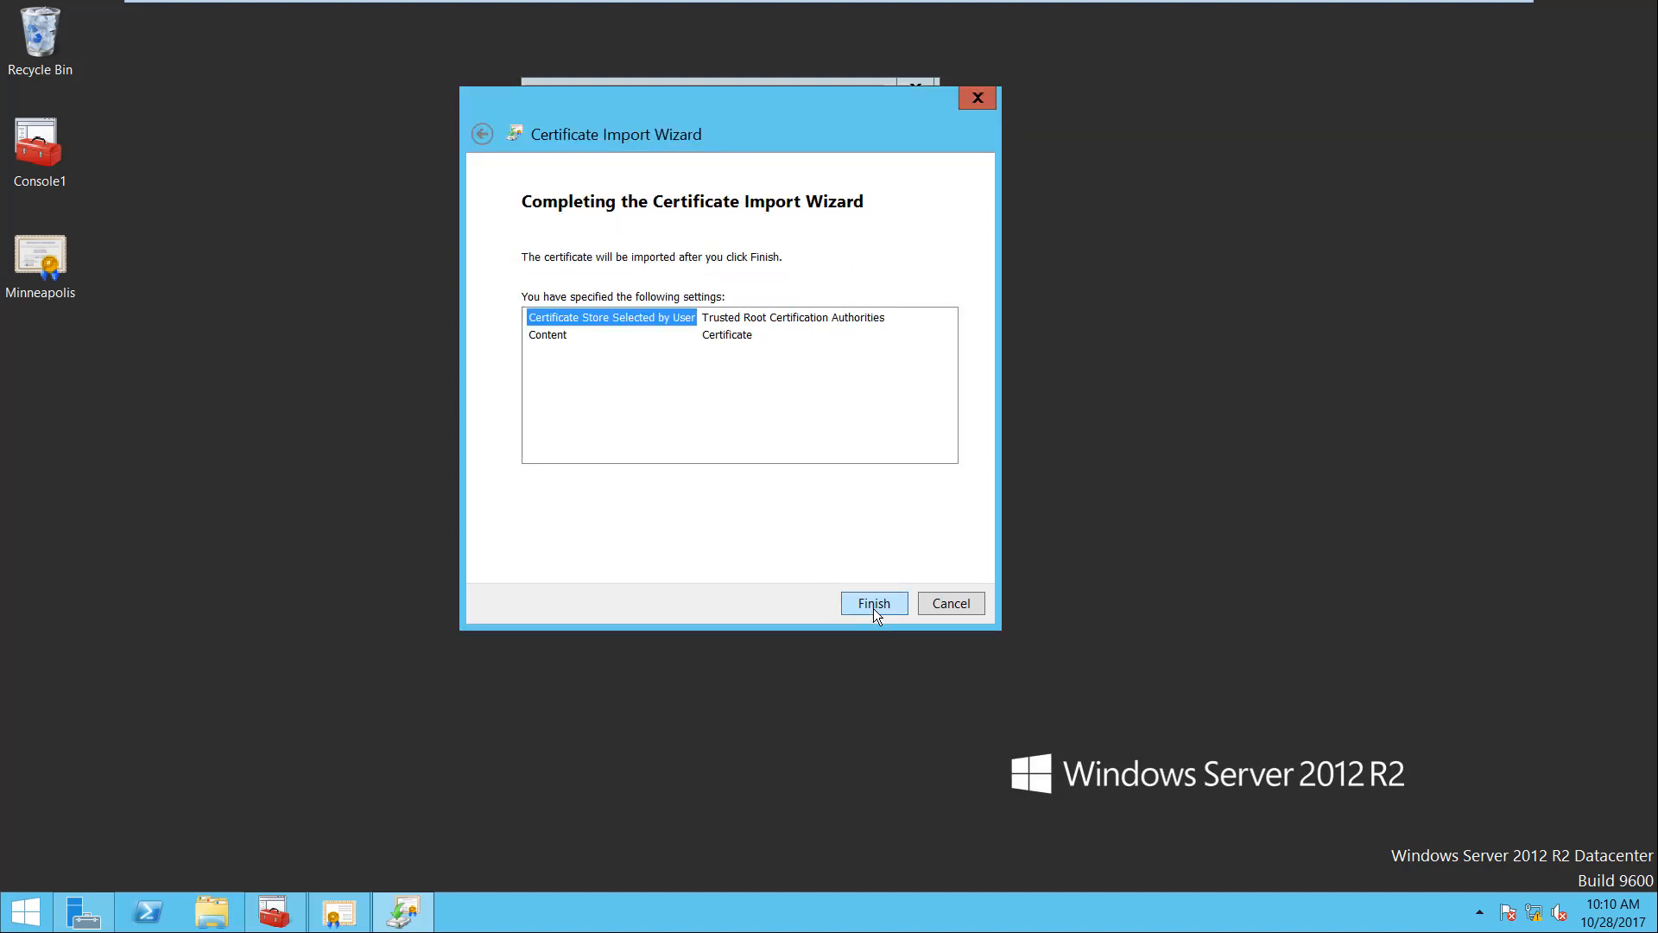
click(873, 608)
click(887, 607)
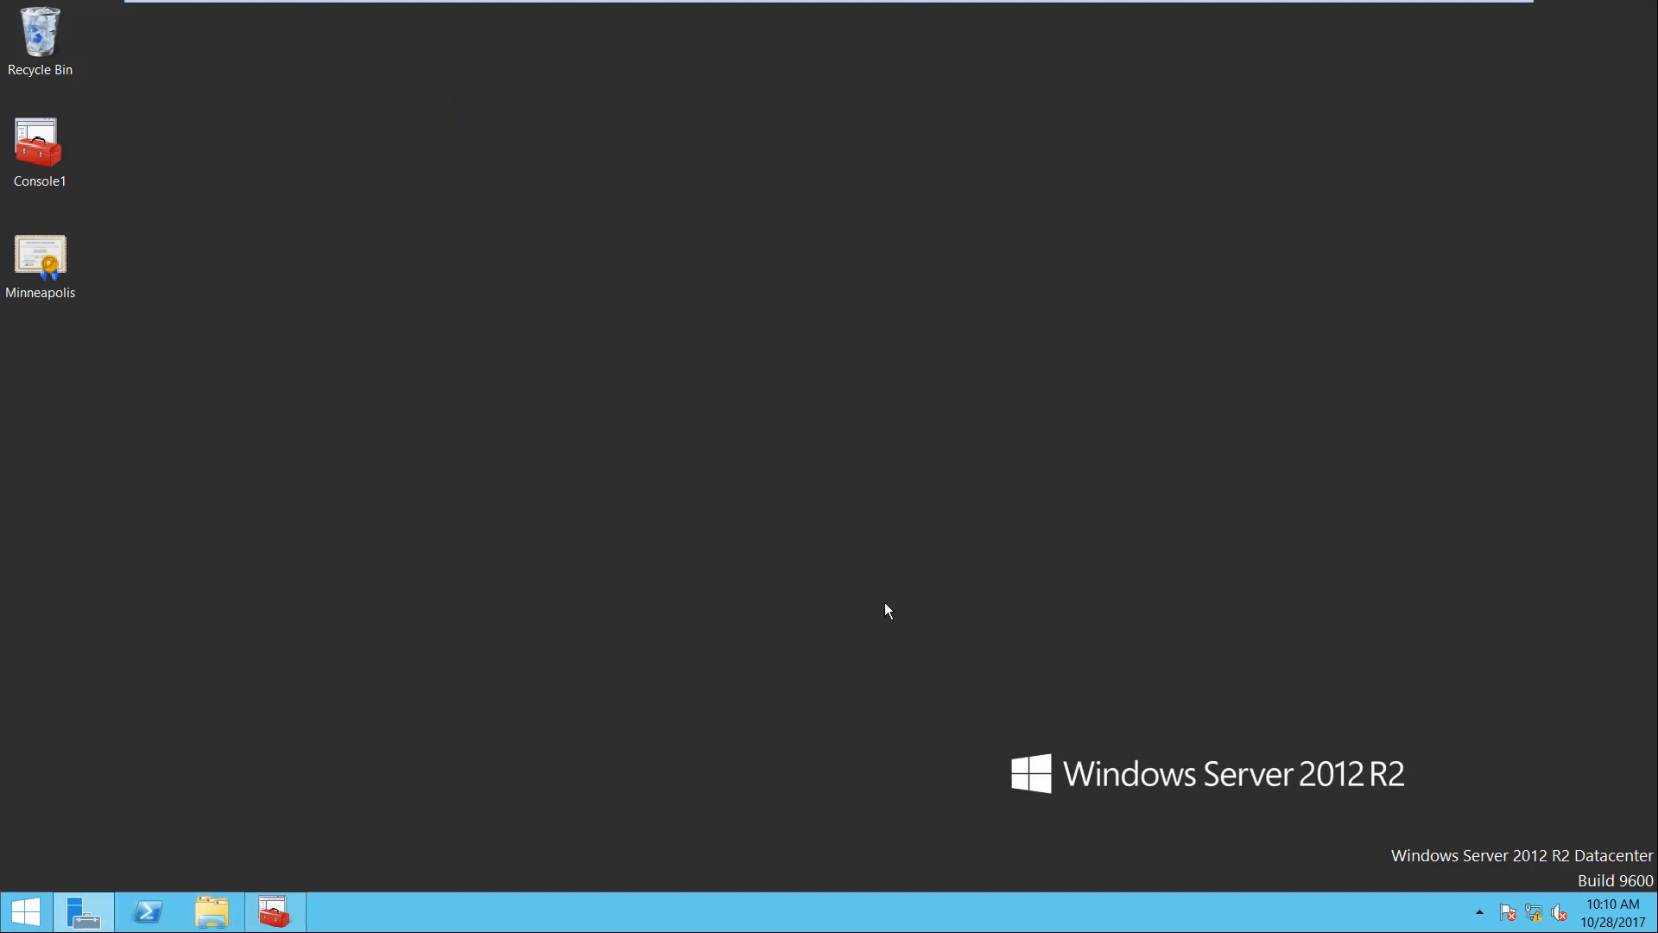
Open the Minneapolis certificate from the desktop and examine its certification path and certificate status
double_click(48, 250)
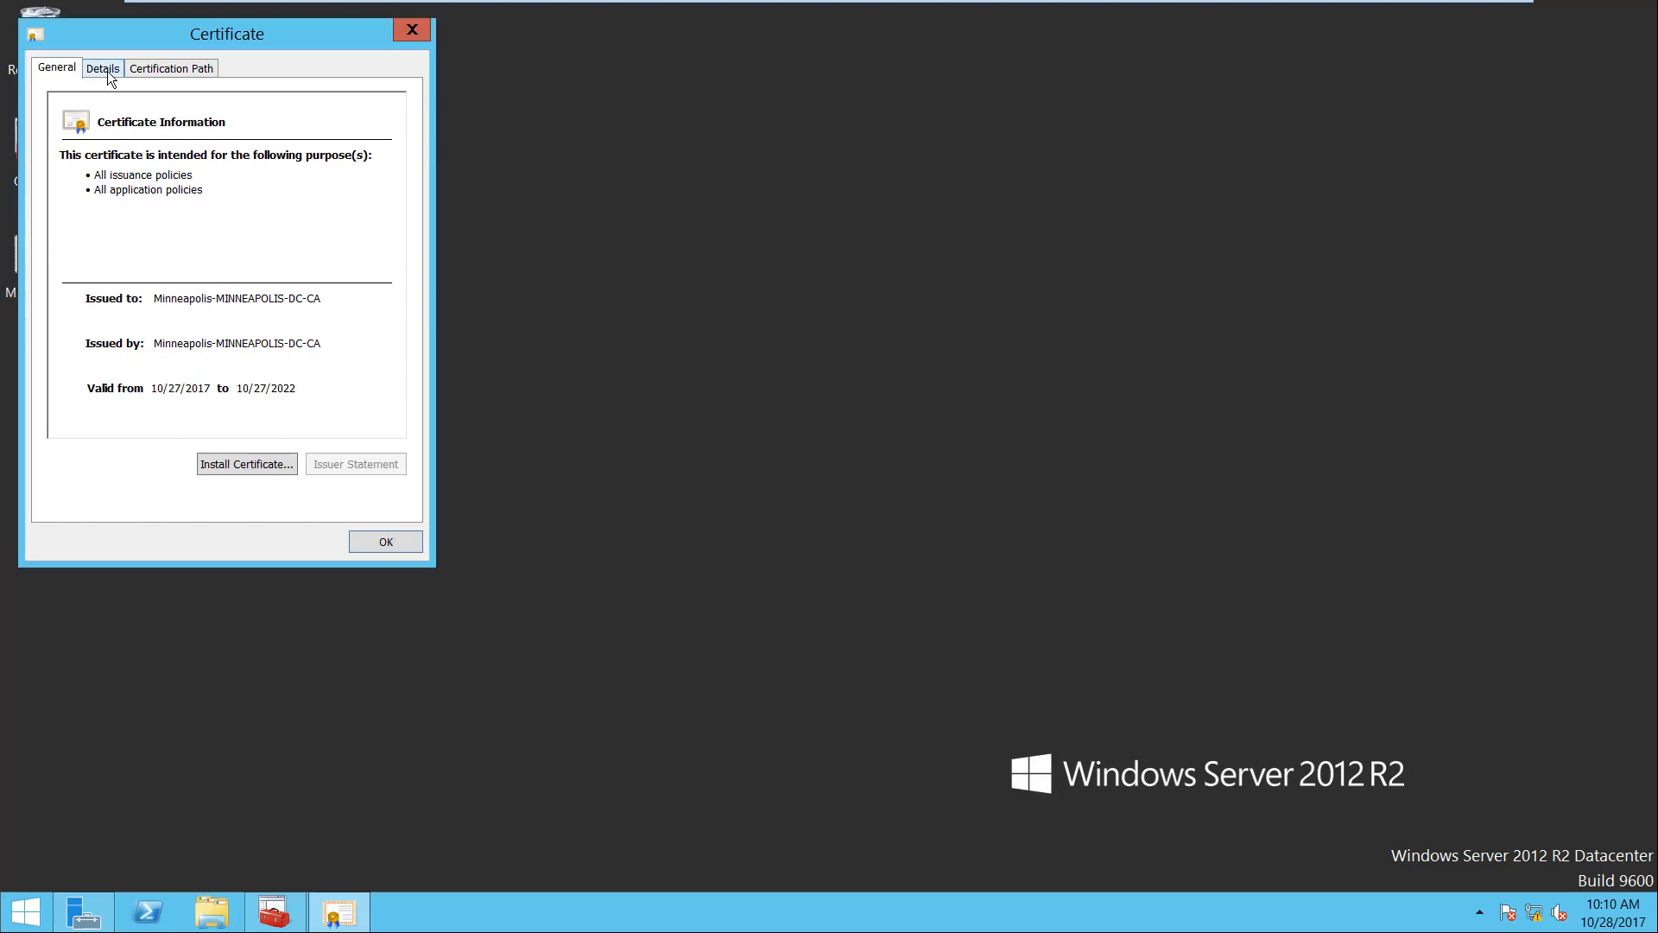
click(173, 73)
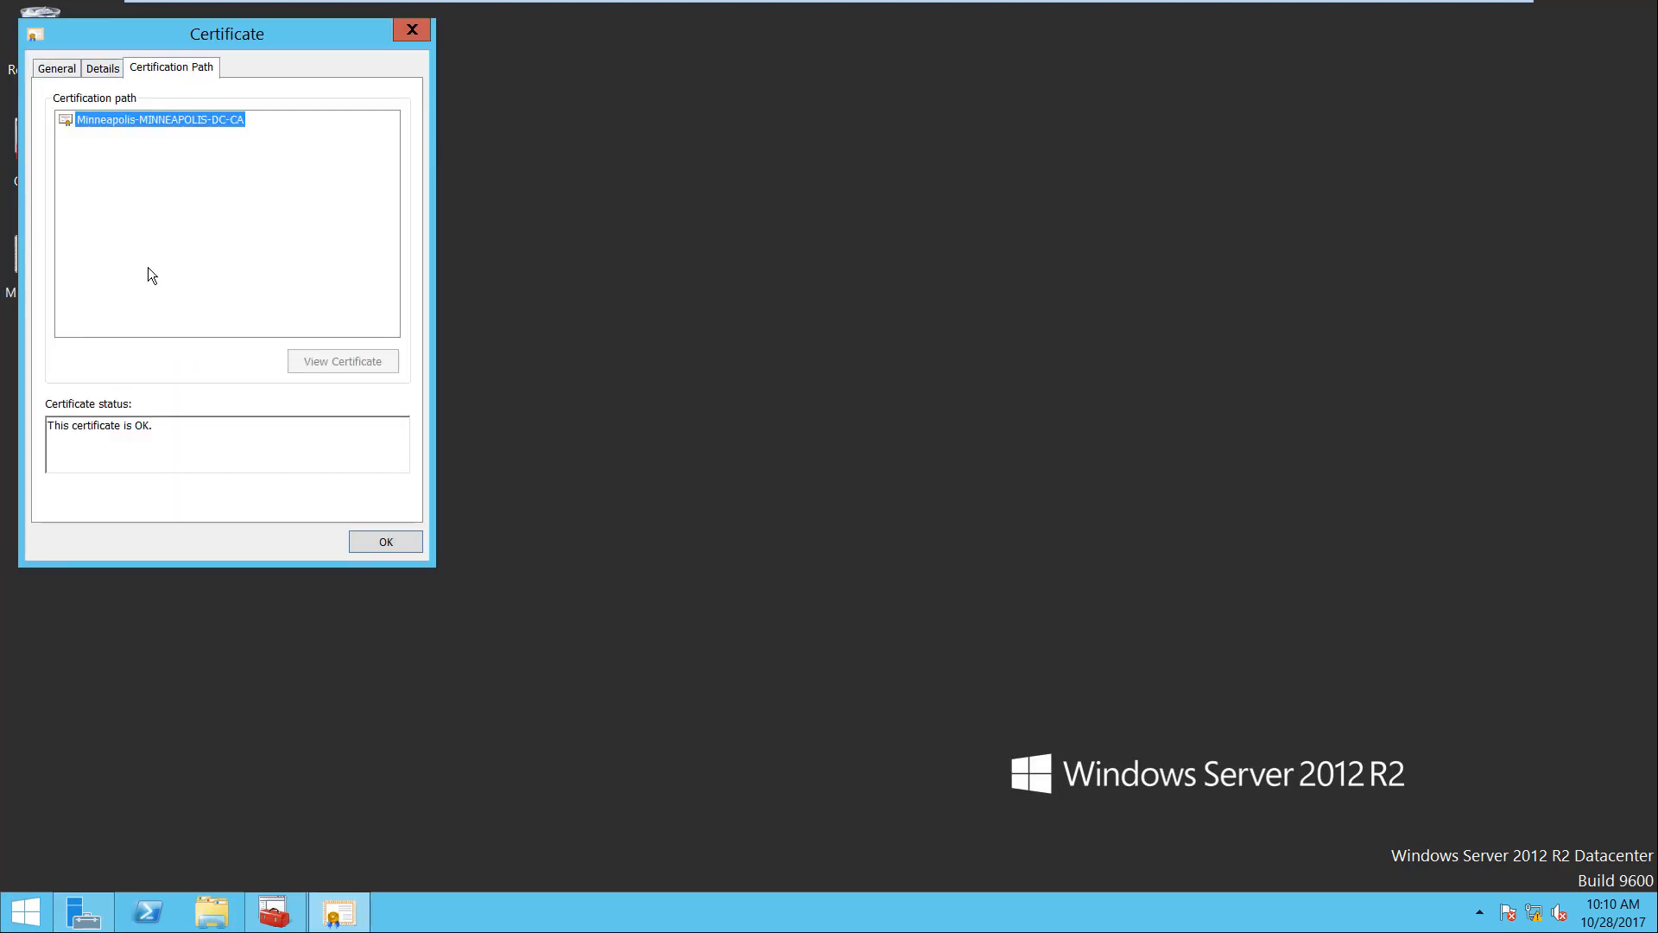
drag(160, 420, 47, 426)
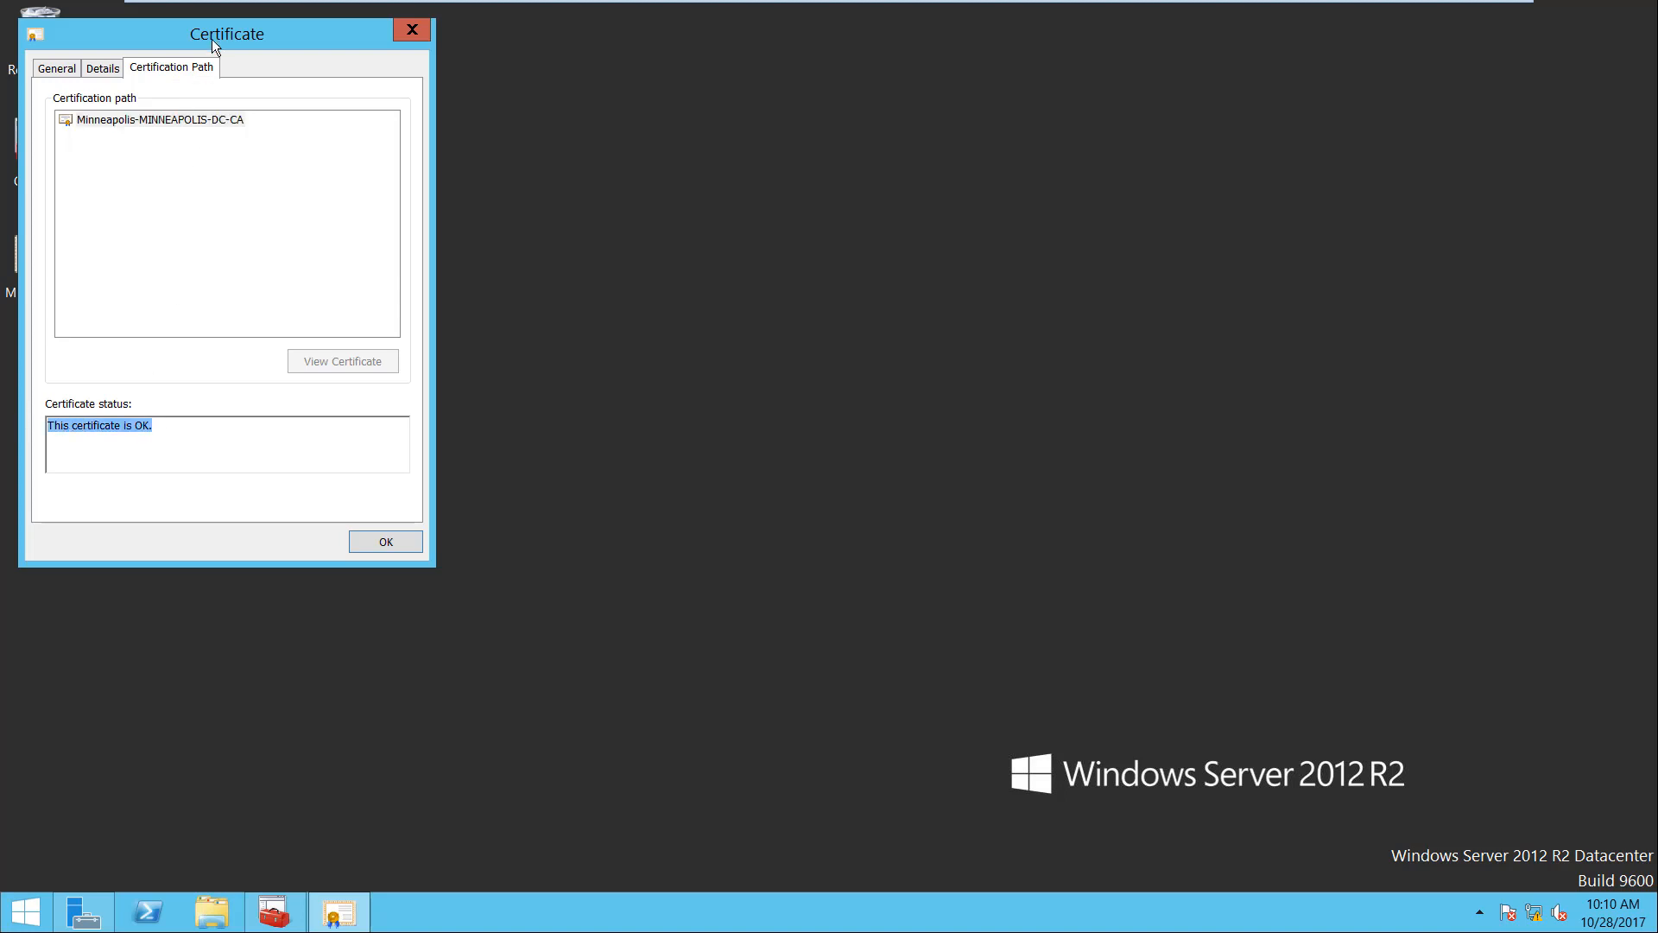
drag(212, 39, 547, 125)
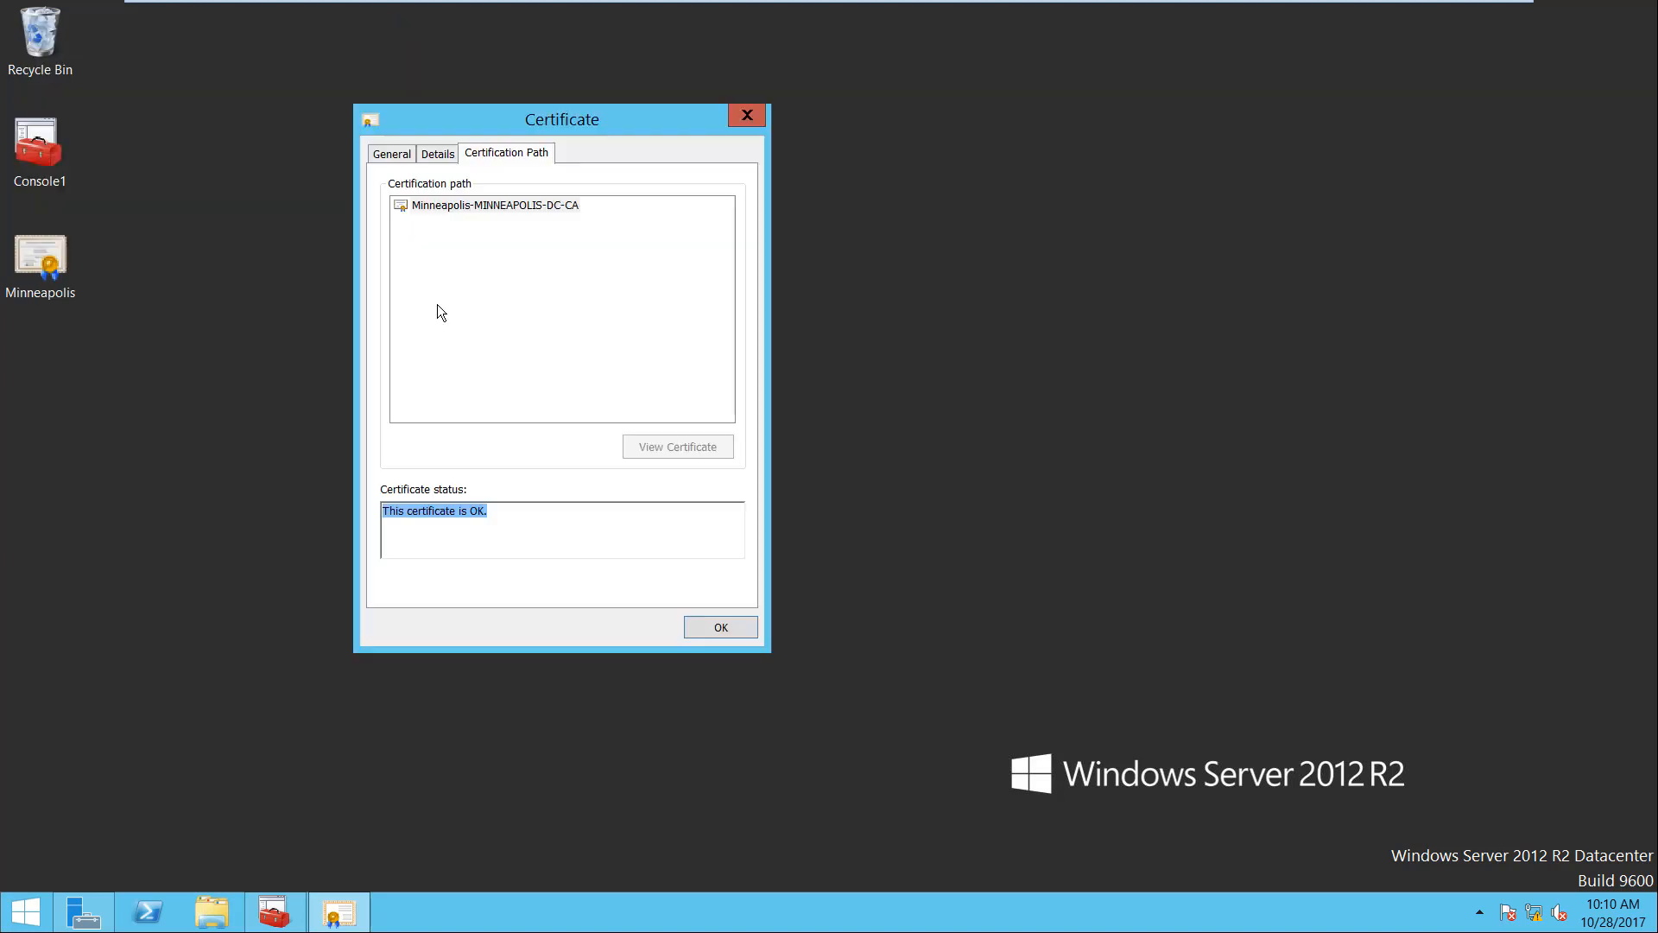
Show the Local Server properties in Server Manager and place the window beside the certificate to check which server this is
click(84, 913)
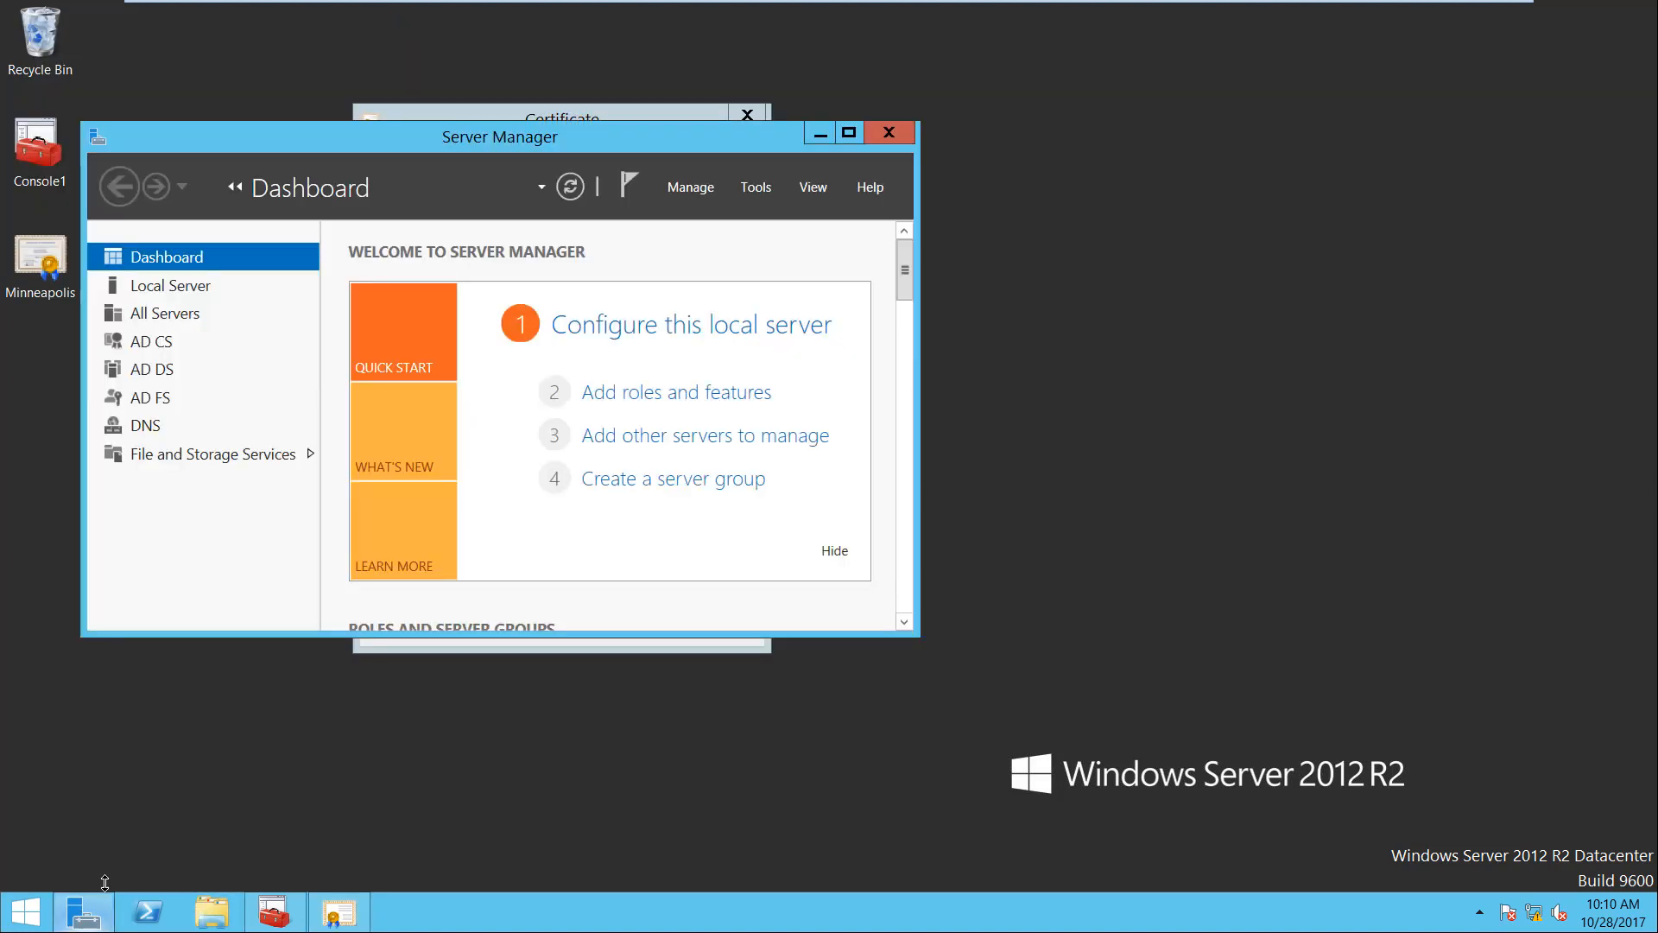
click(173, 292)
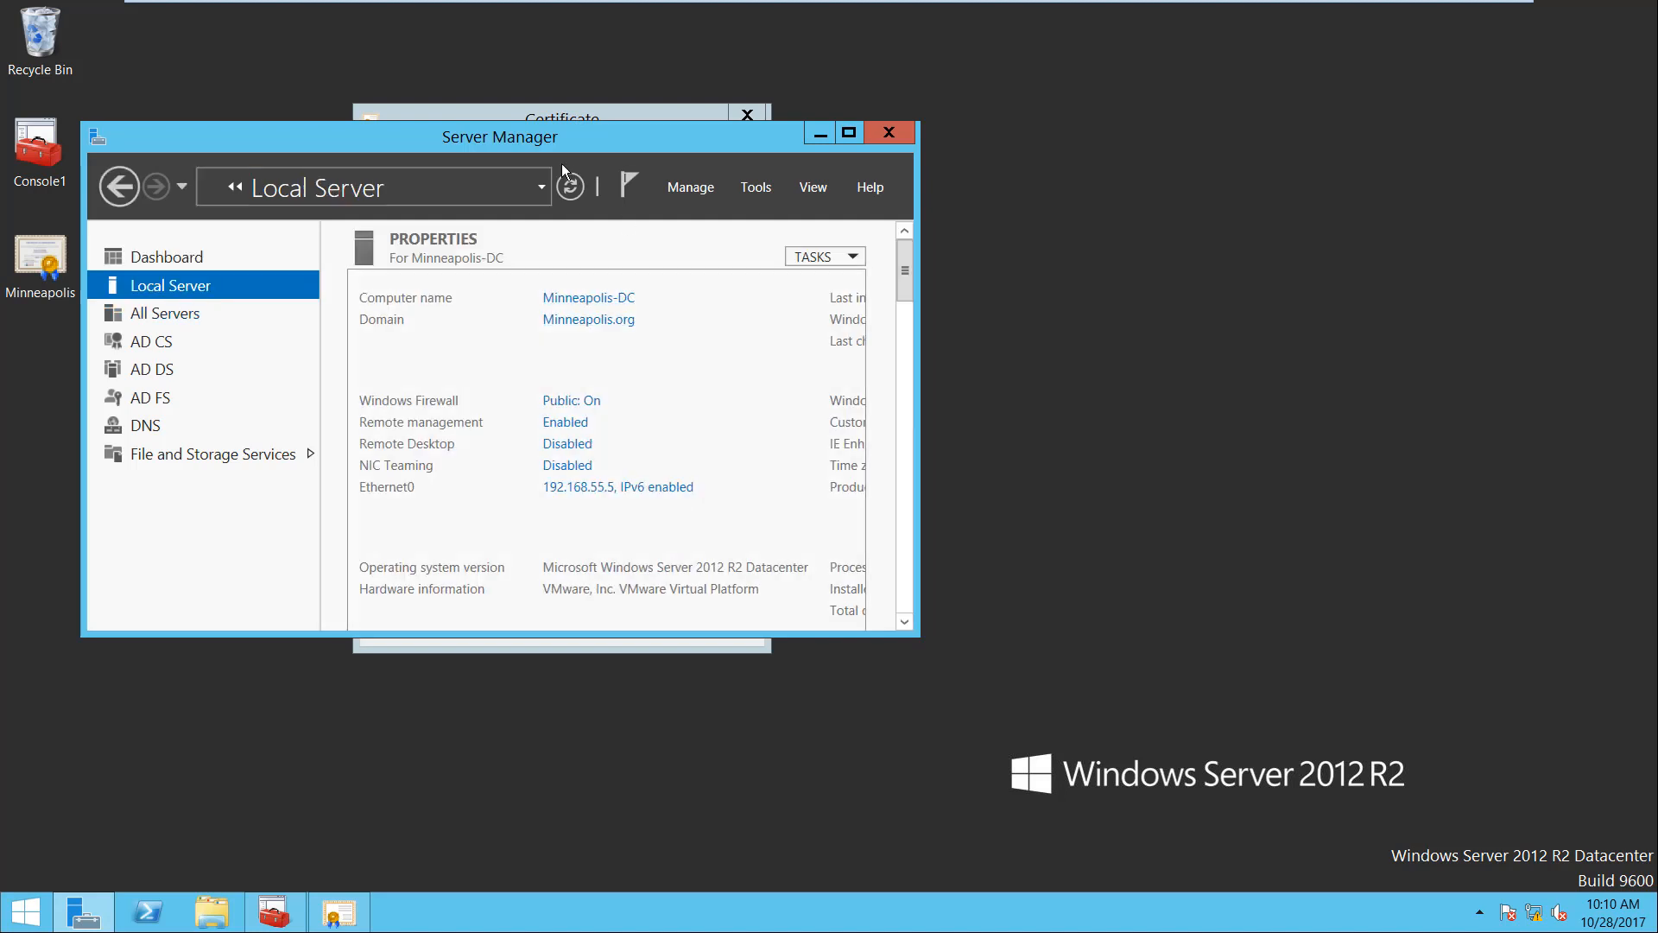
drag(523, 132, 1105, 153)
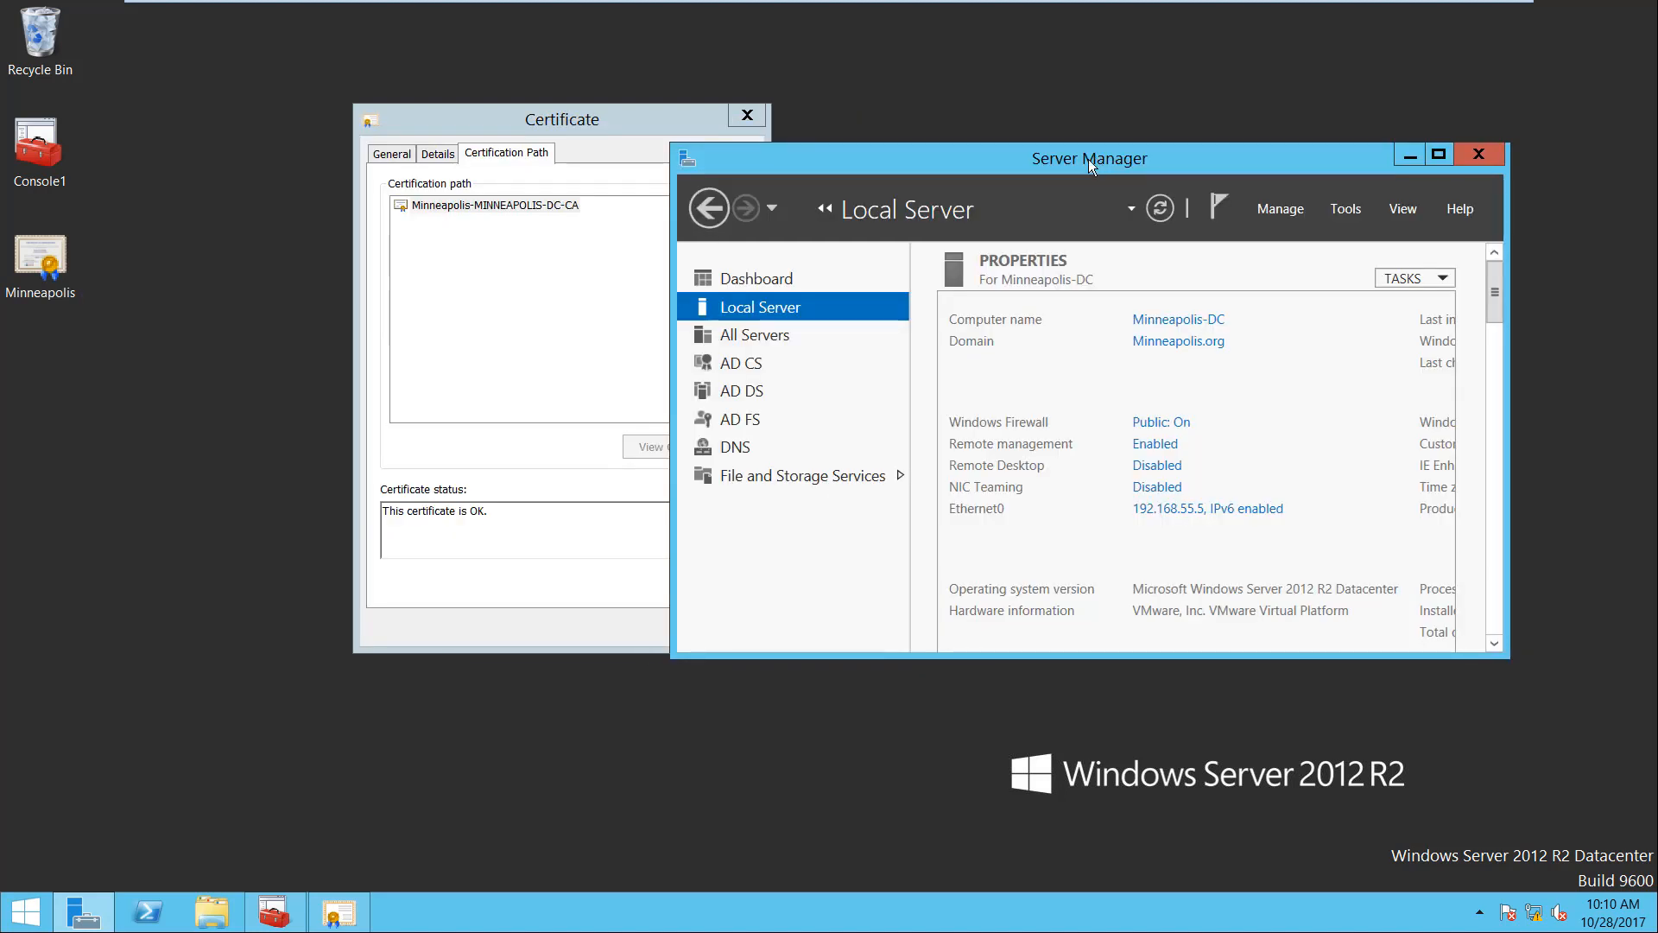
click(1482, 14)
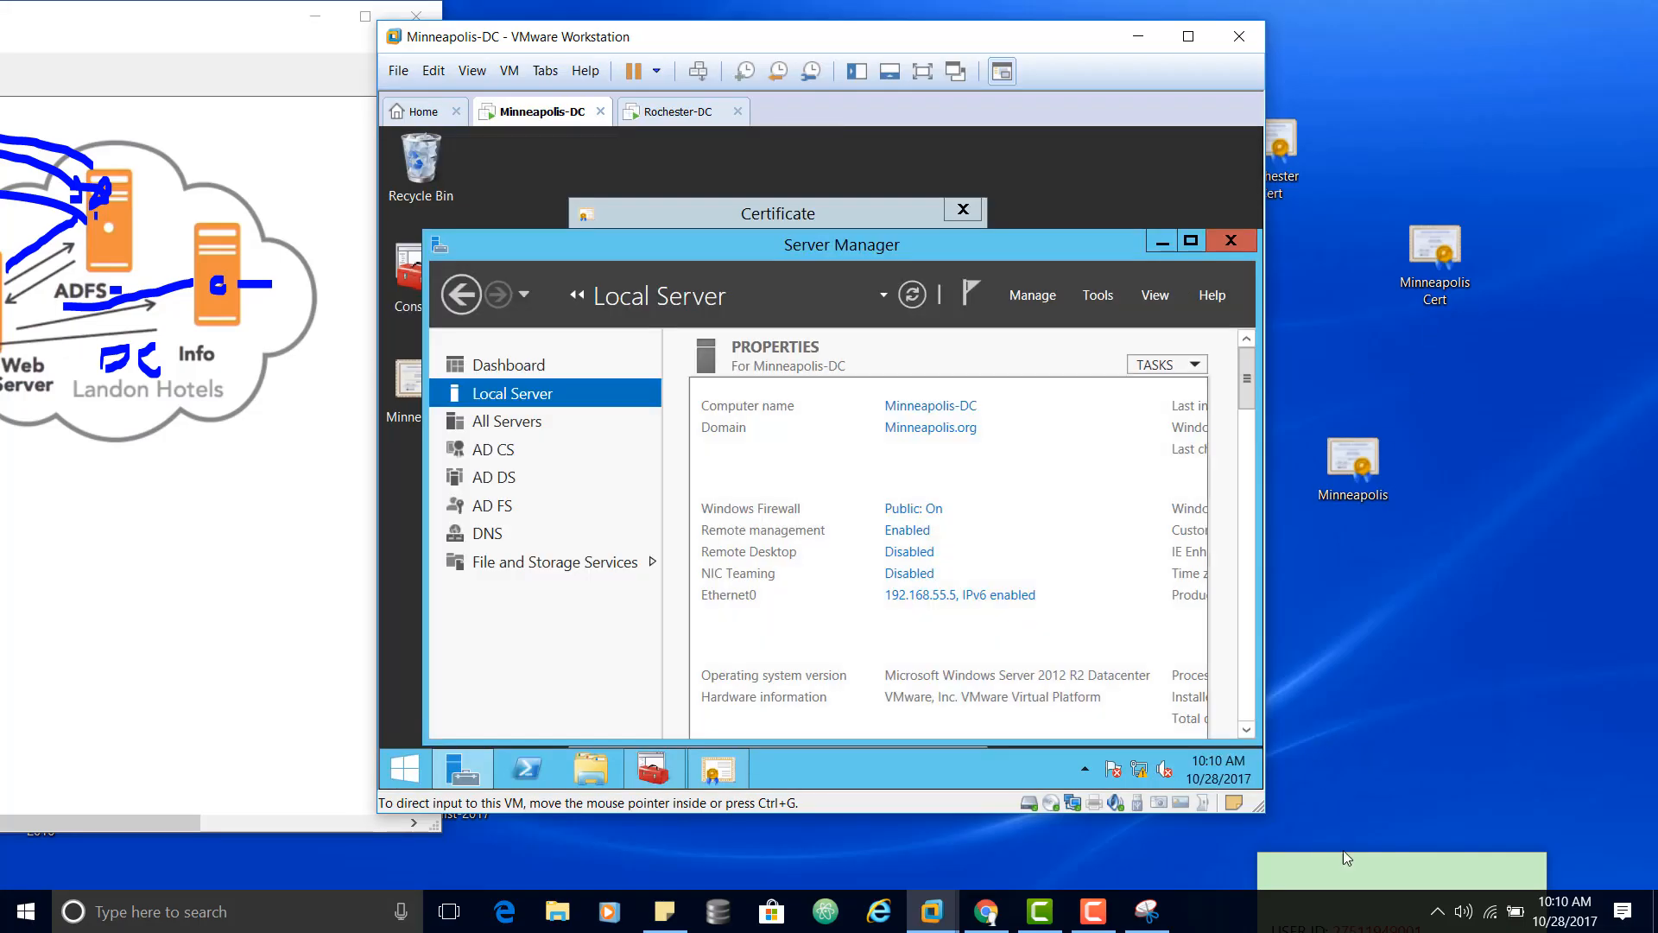
click(1094, 911)
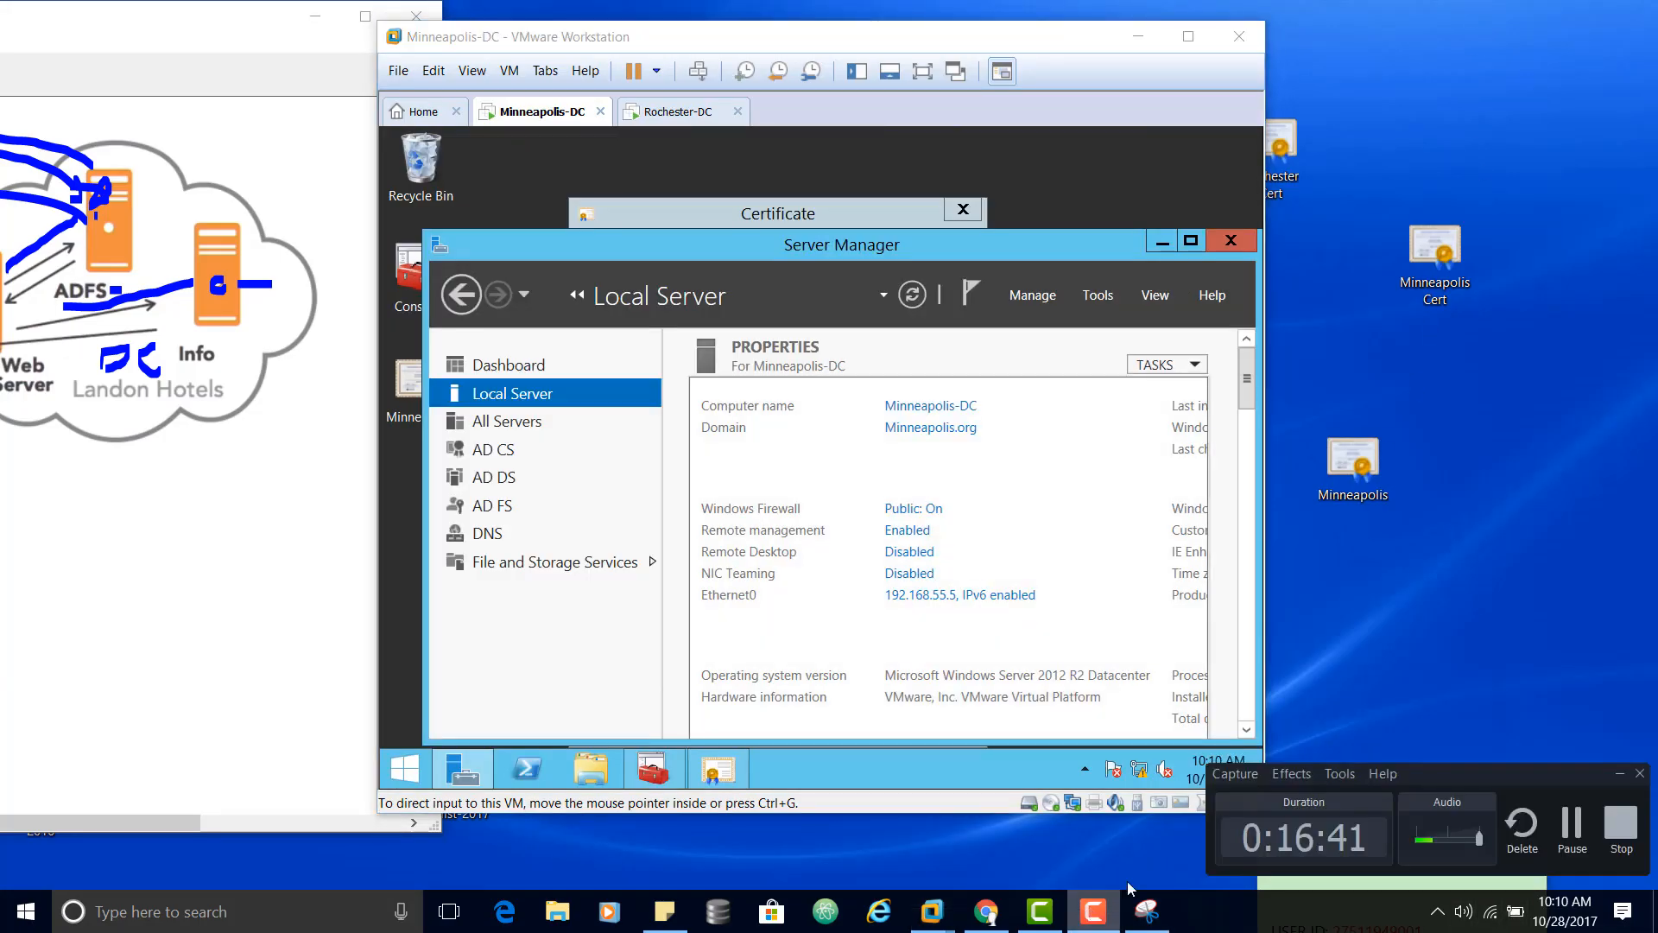
click(1570, 842)
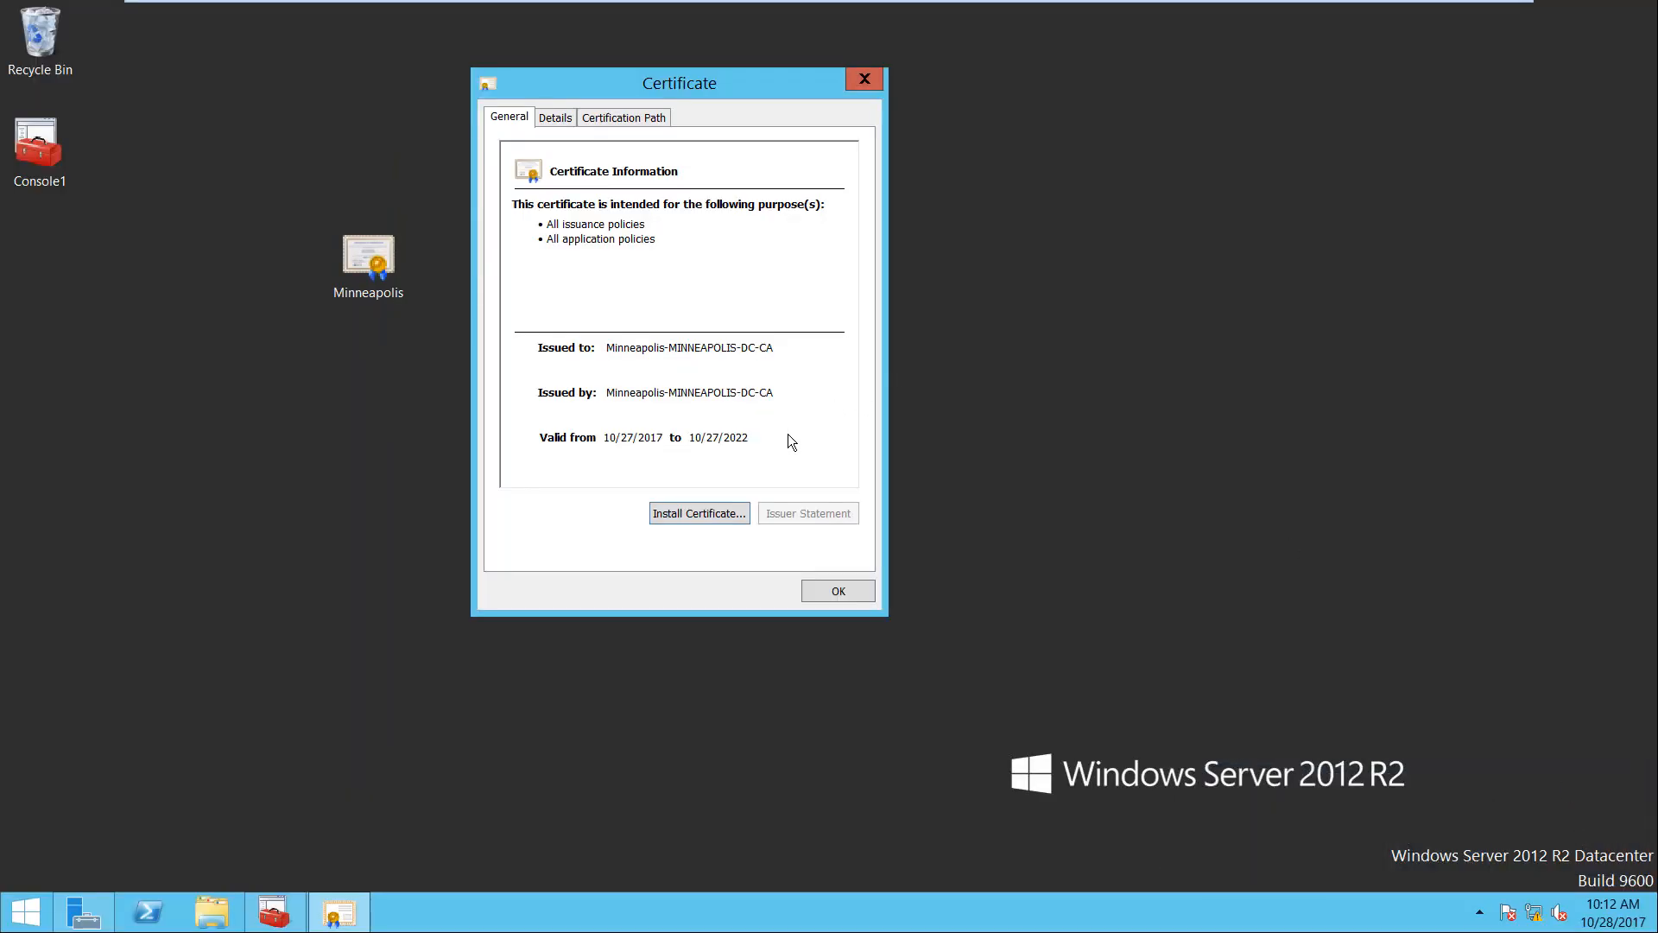
Bring up Server Manager on Rochester-DC and place its Local Server properties beside the open Minneapolis certificate
mouse_move(84, 911)
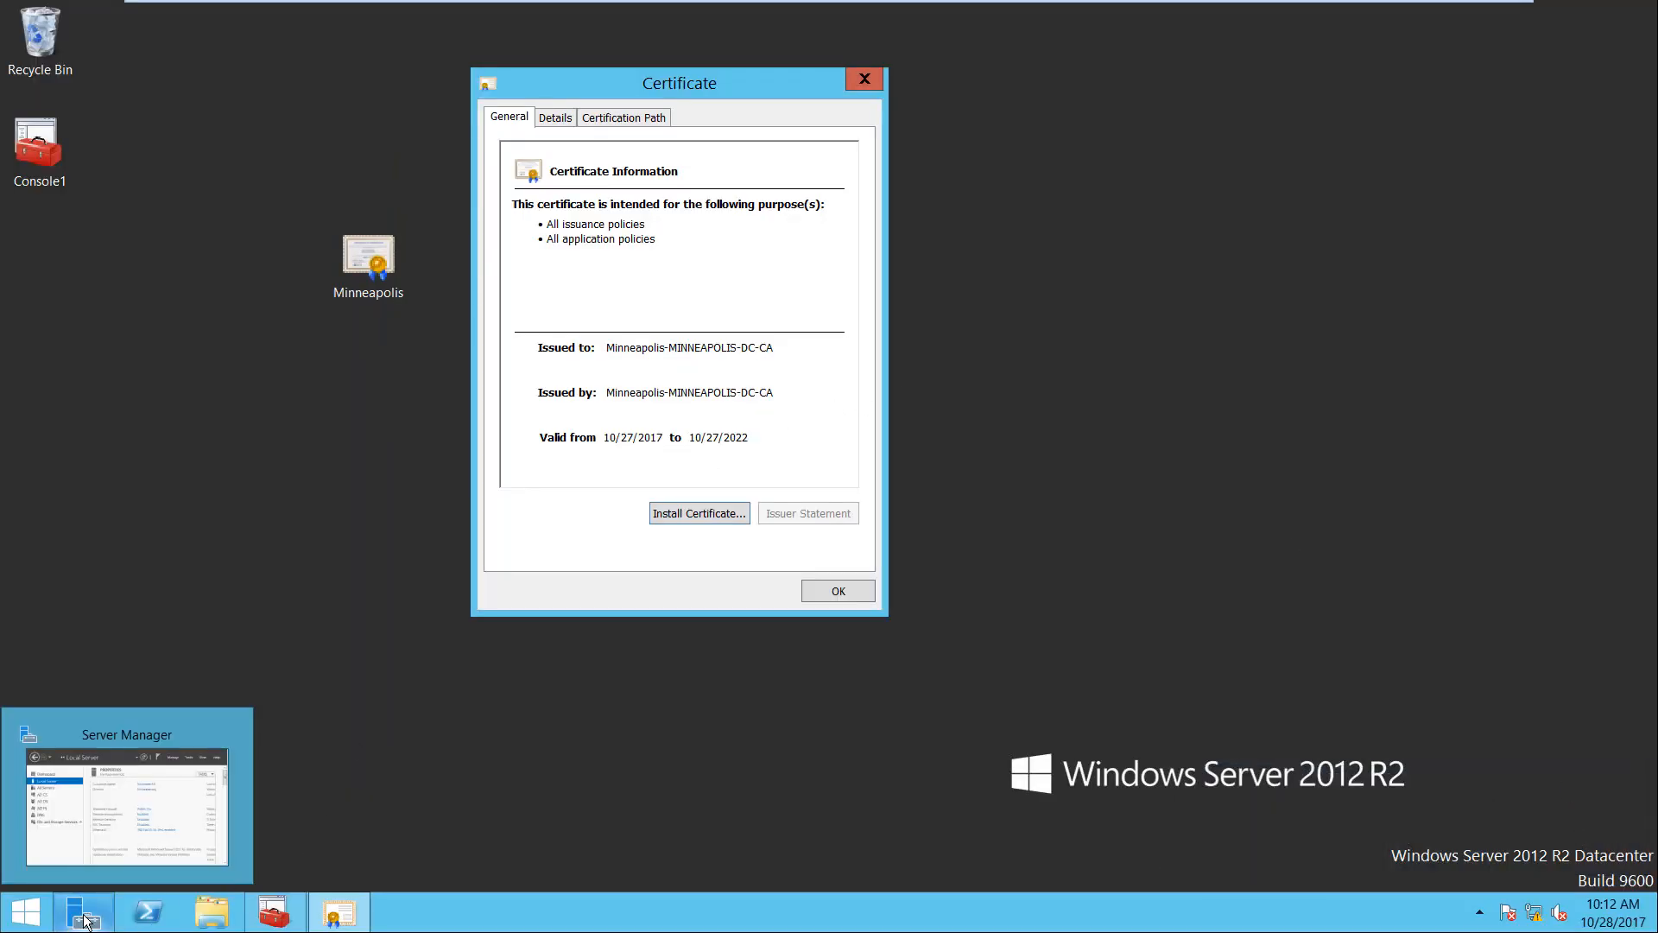
click(163, 799)
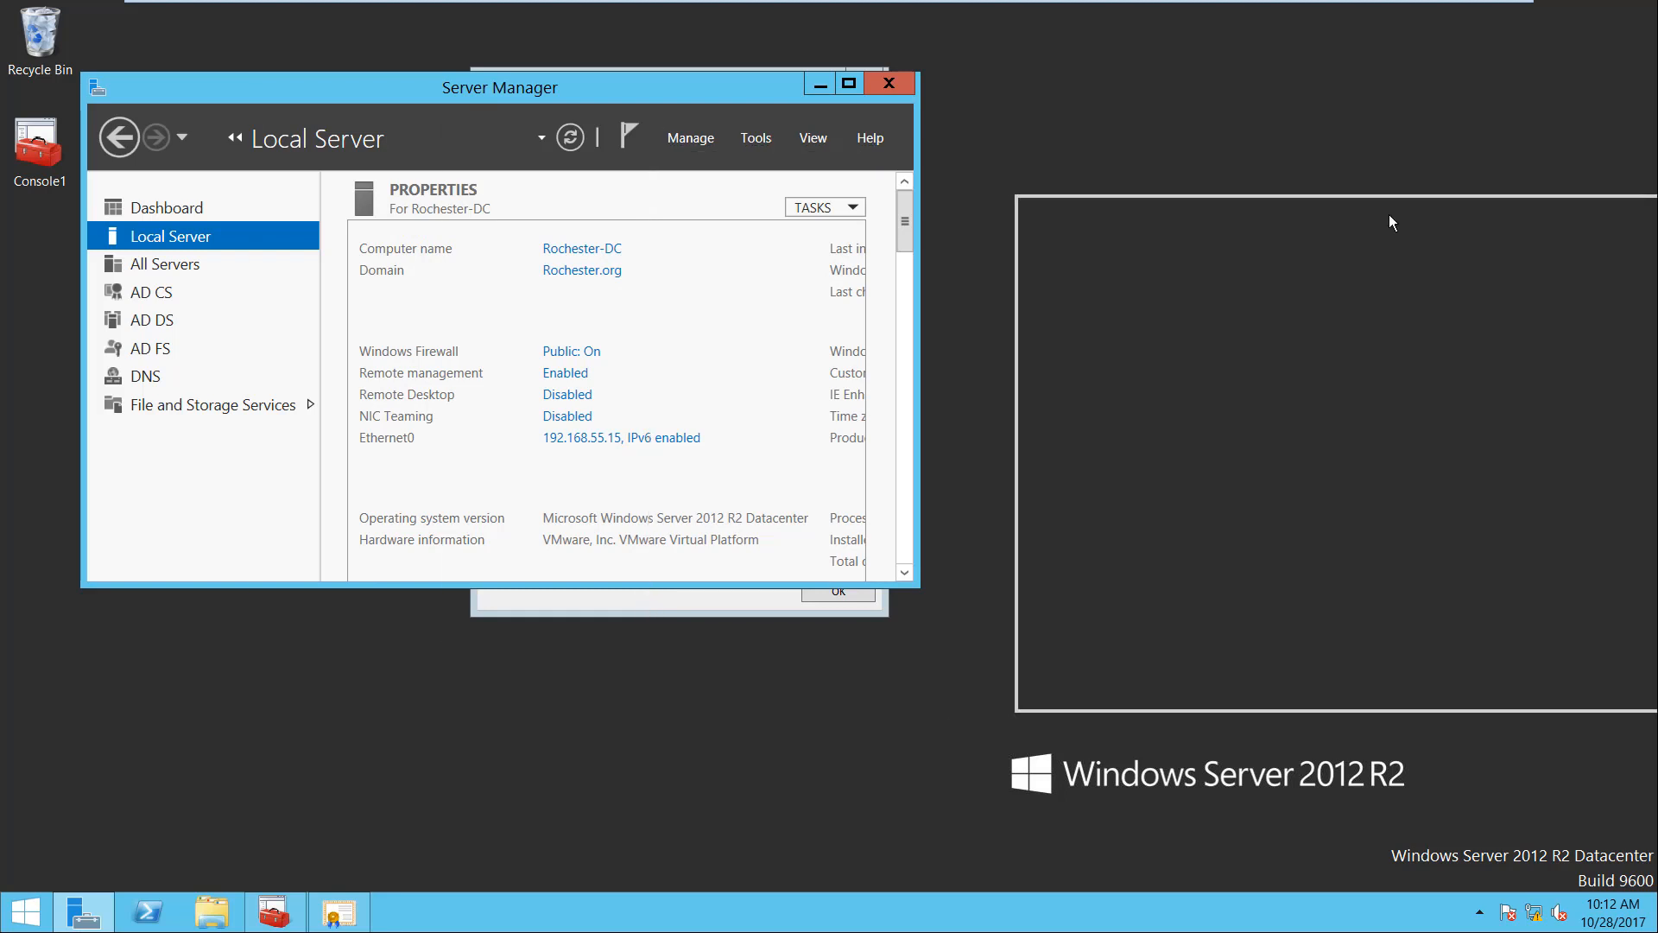
drag(1389, 223, 1388, 223)
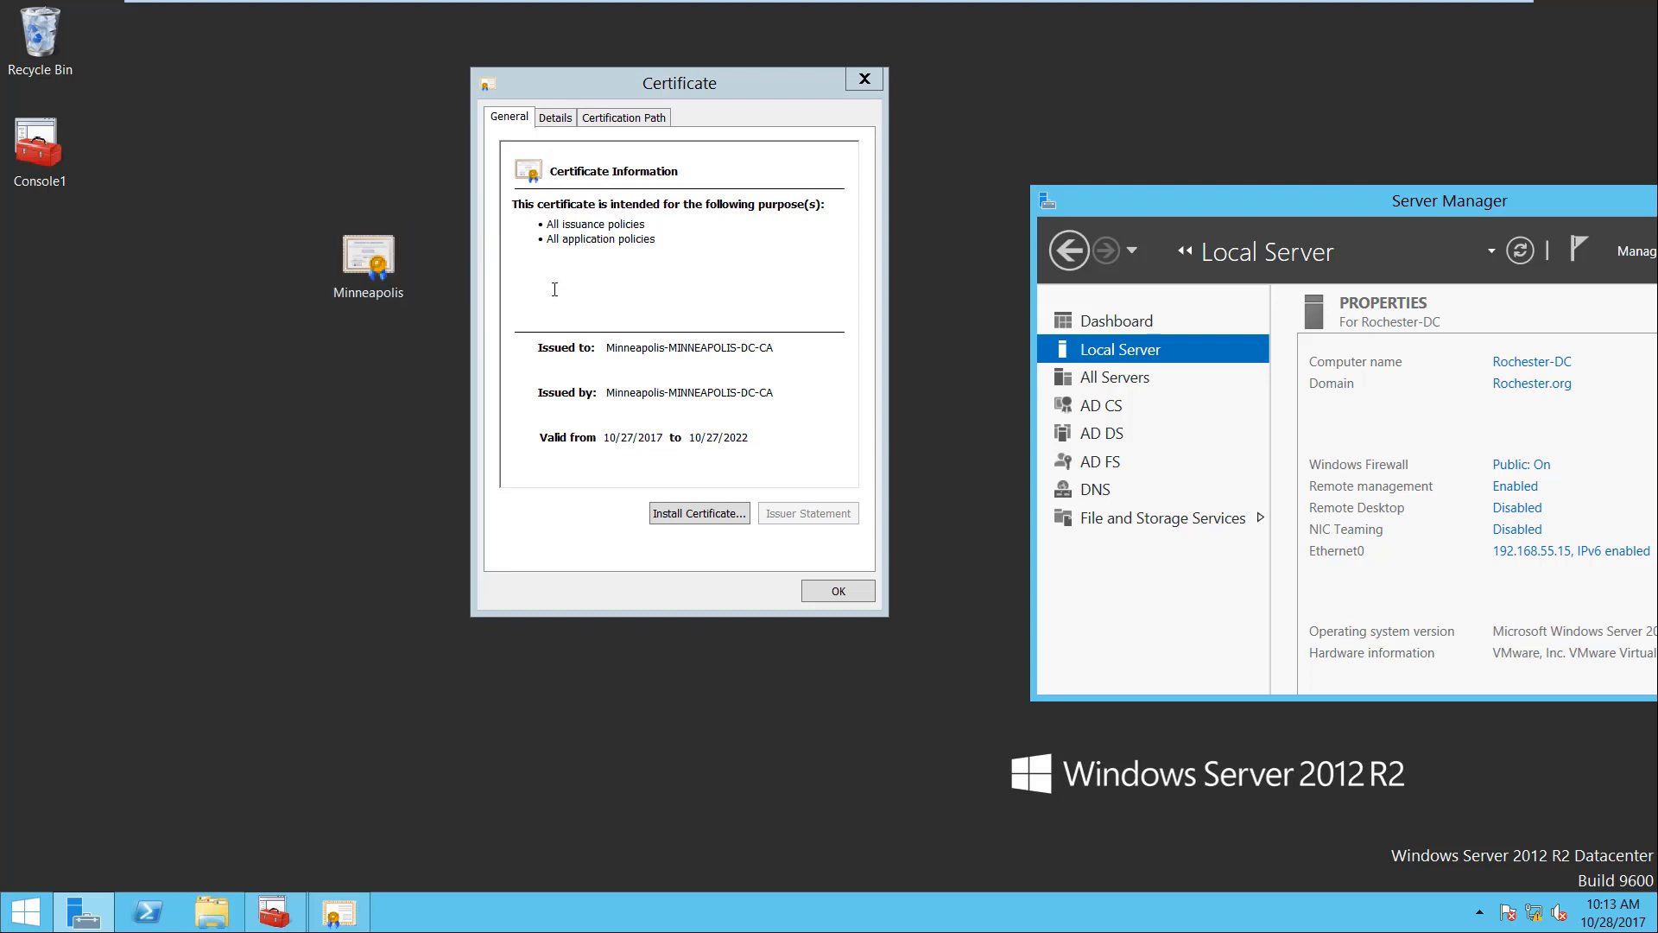
Check the Minneapolis-MINNEAPOLIS-DC-CA certificate's issuer, certification path and status on Rochester-DC
click(772, 350)
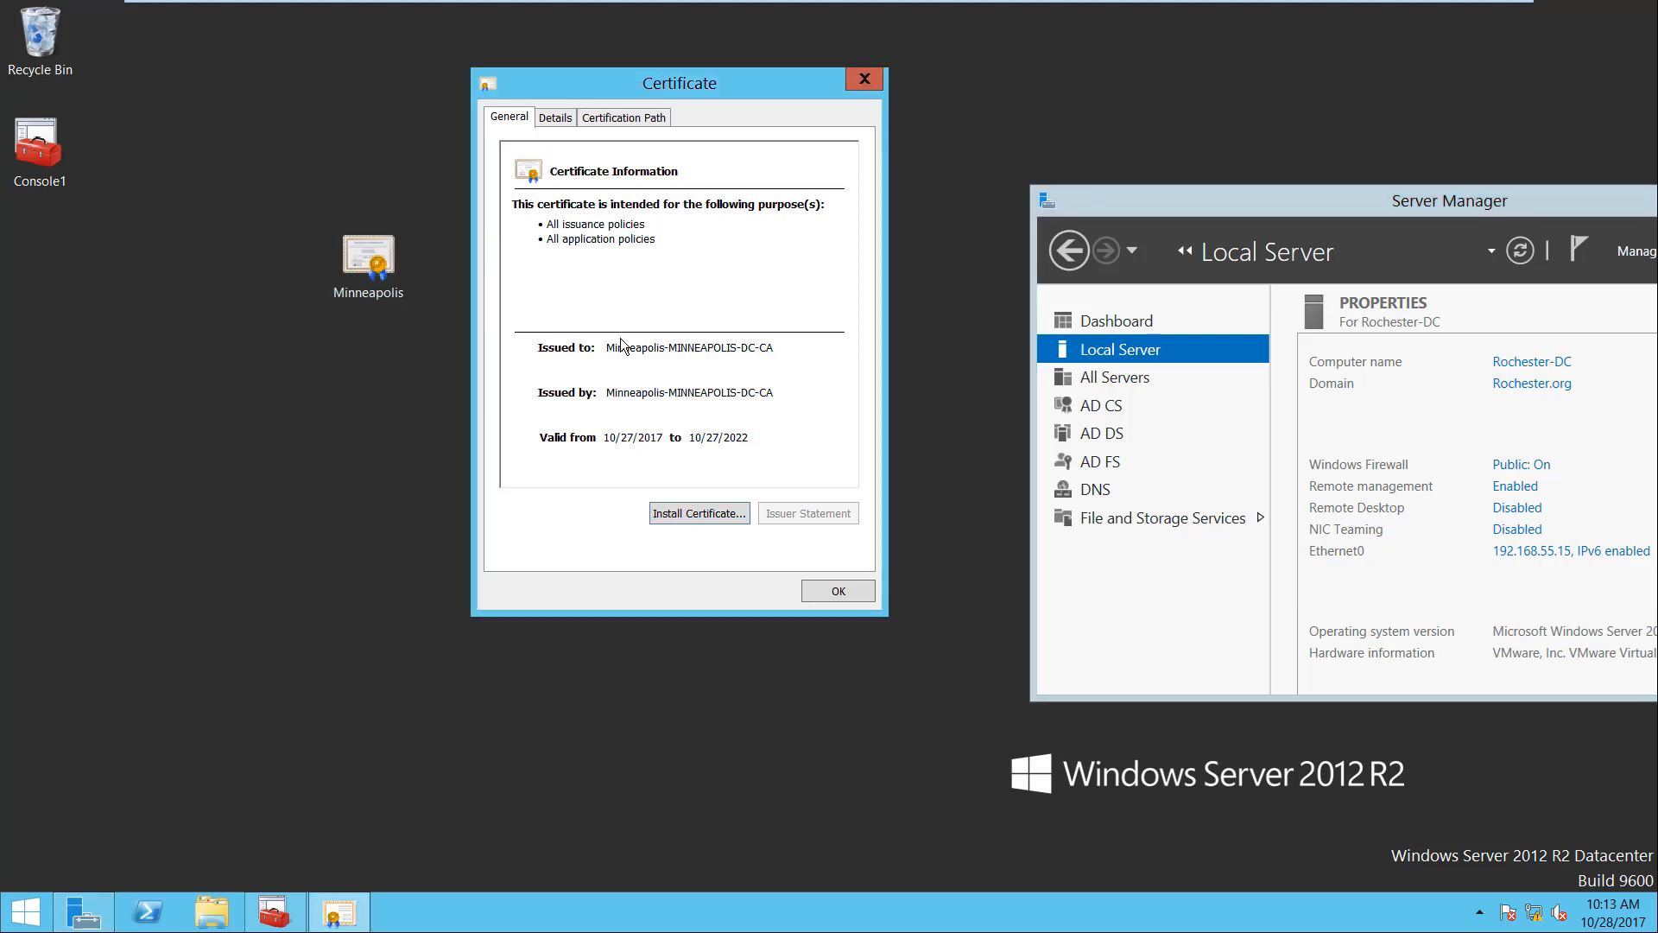
click(625, 119)
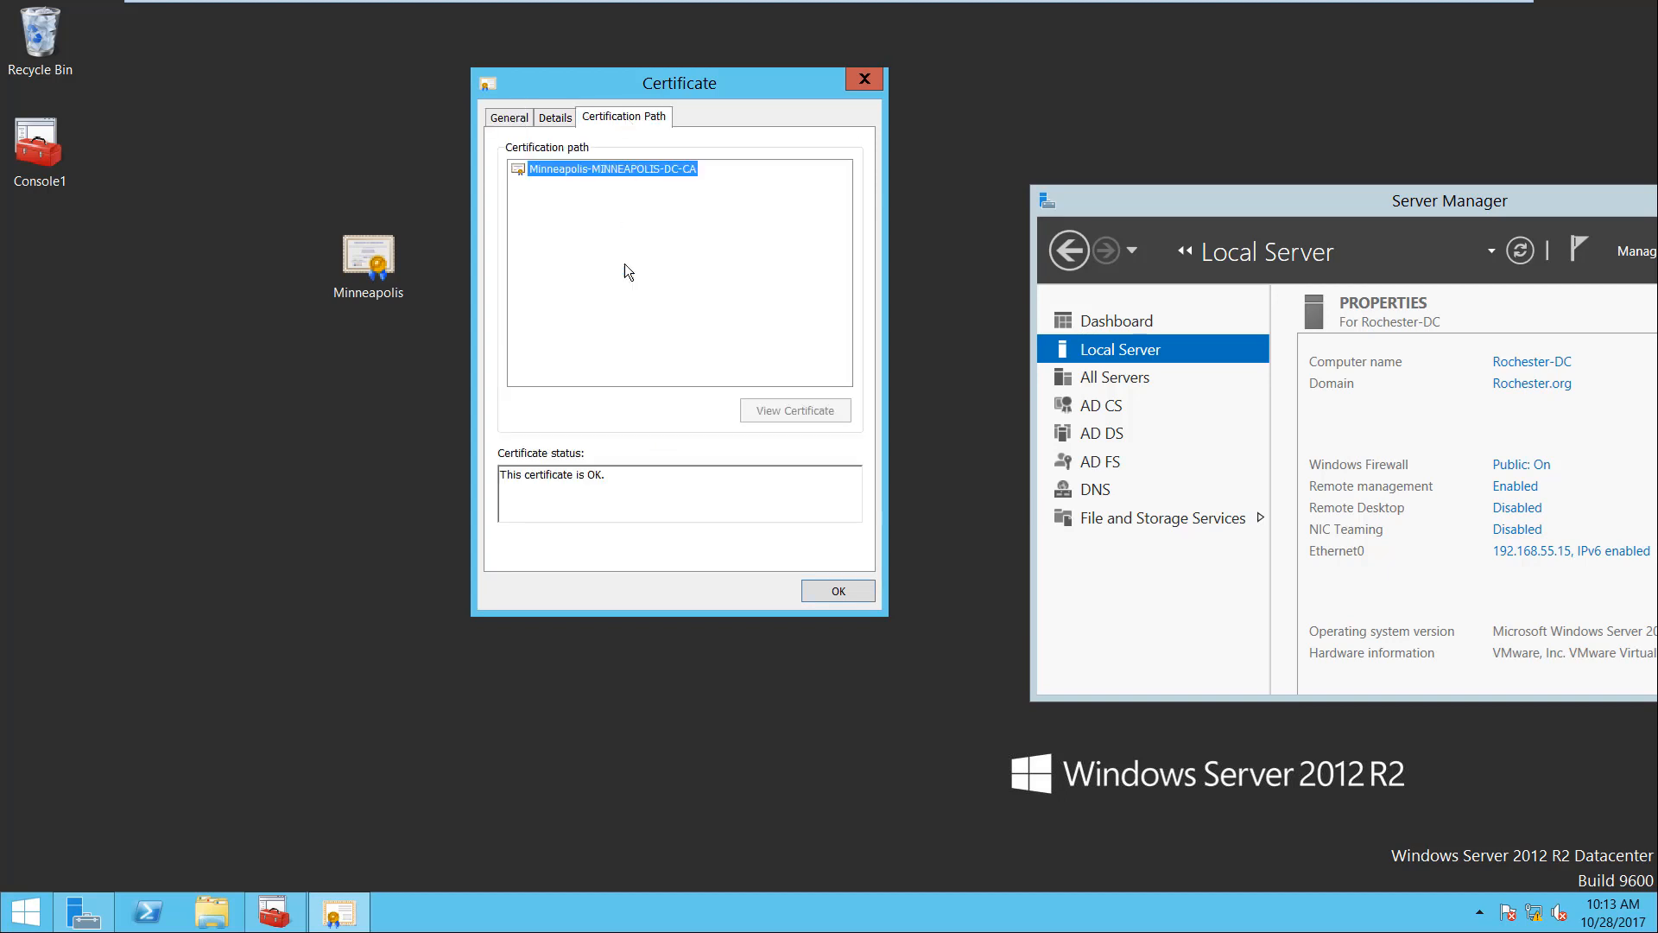
drag(620, 475, 503, 471)
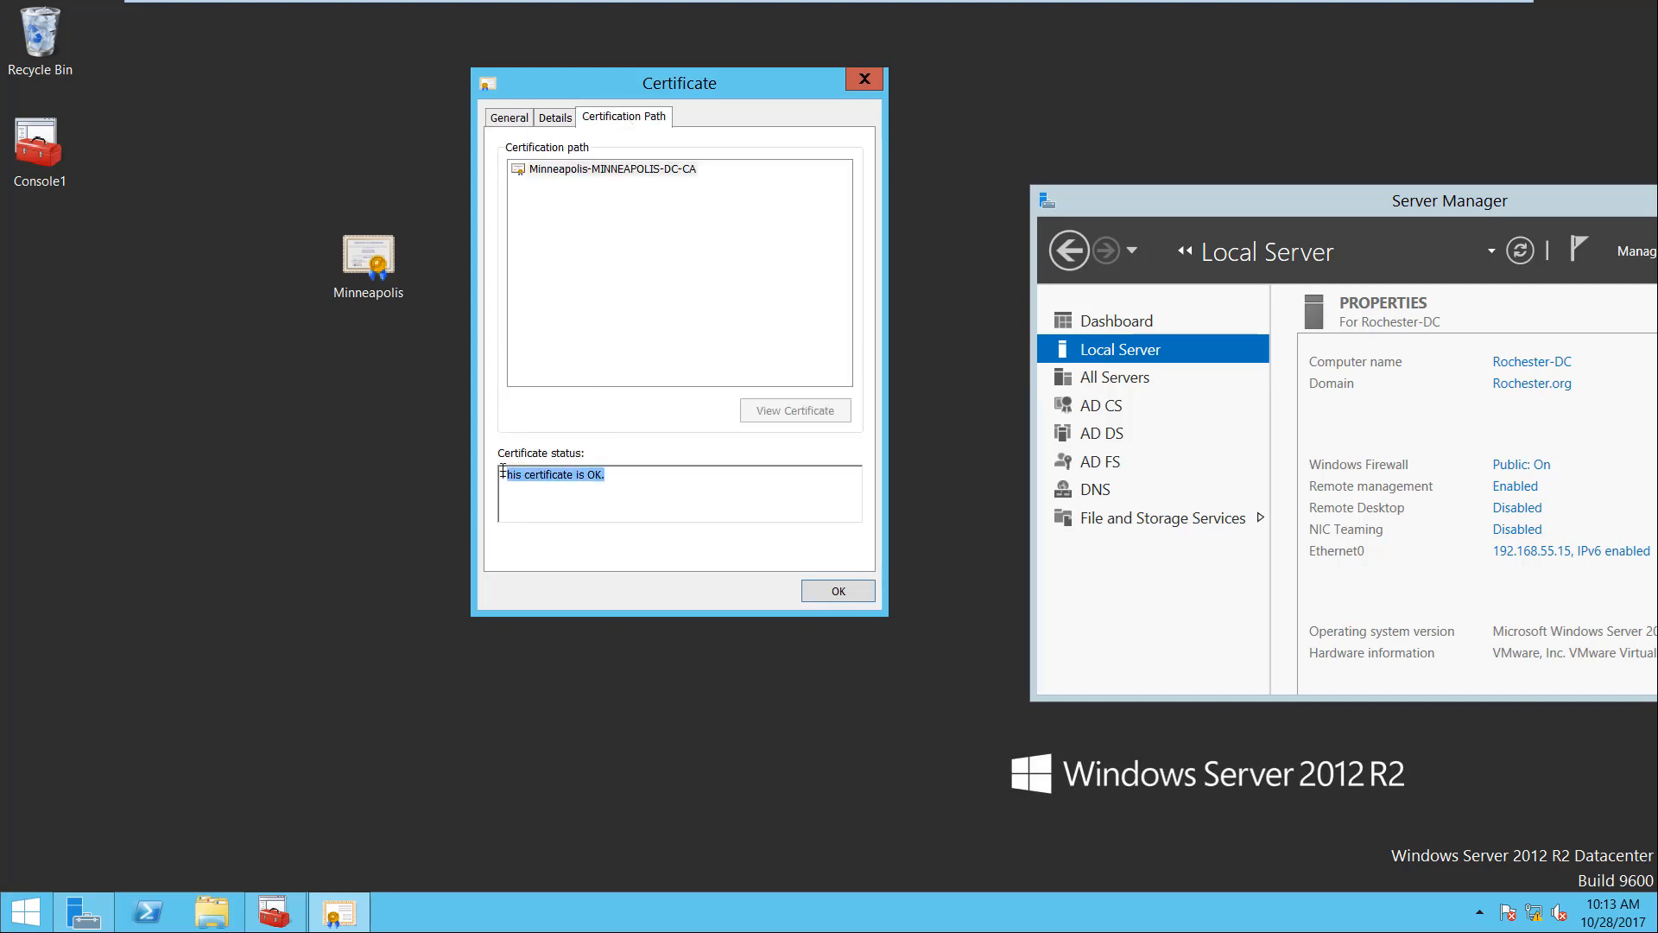
Open Console1, examine the Minneapolis-MINNEAPOLIS-DC-CA and Minneapolis-DC.Minneapolis.org entries under Trusted Root Certification Authorities, then close the console
double_click(39, 140)
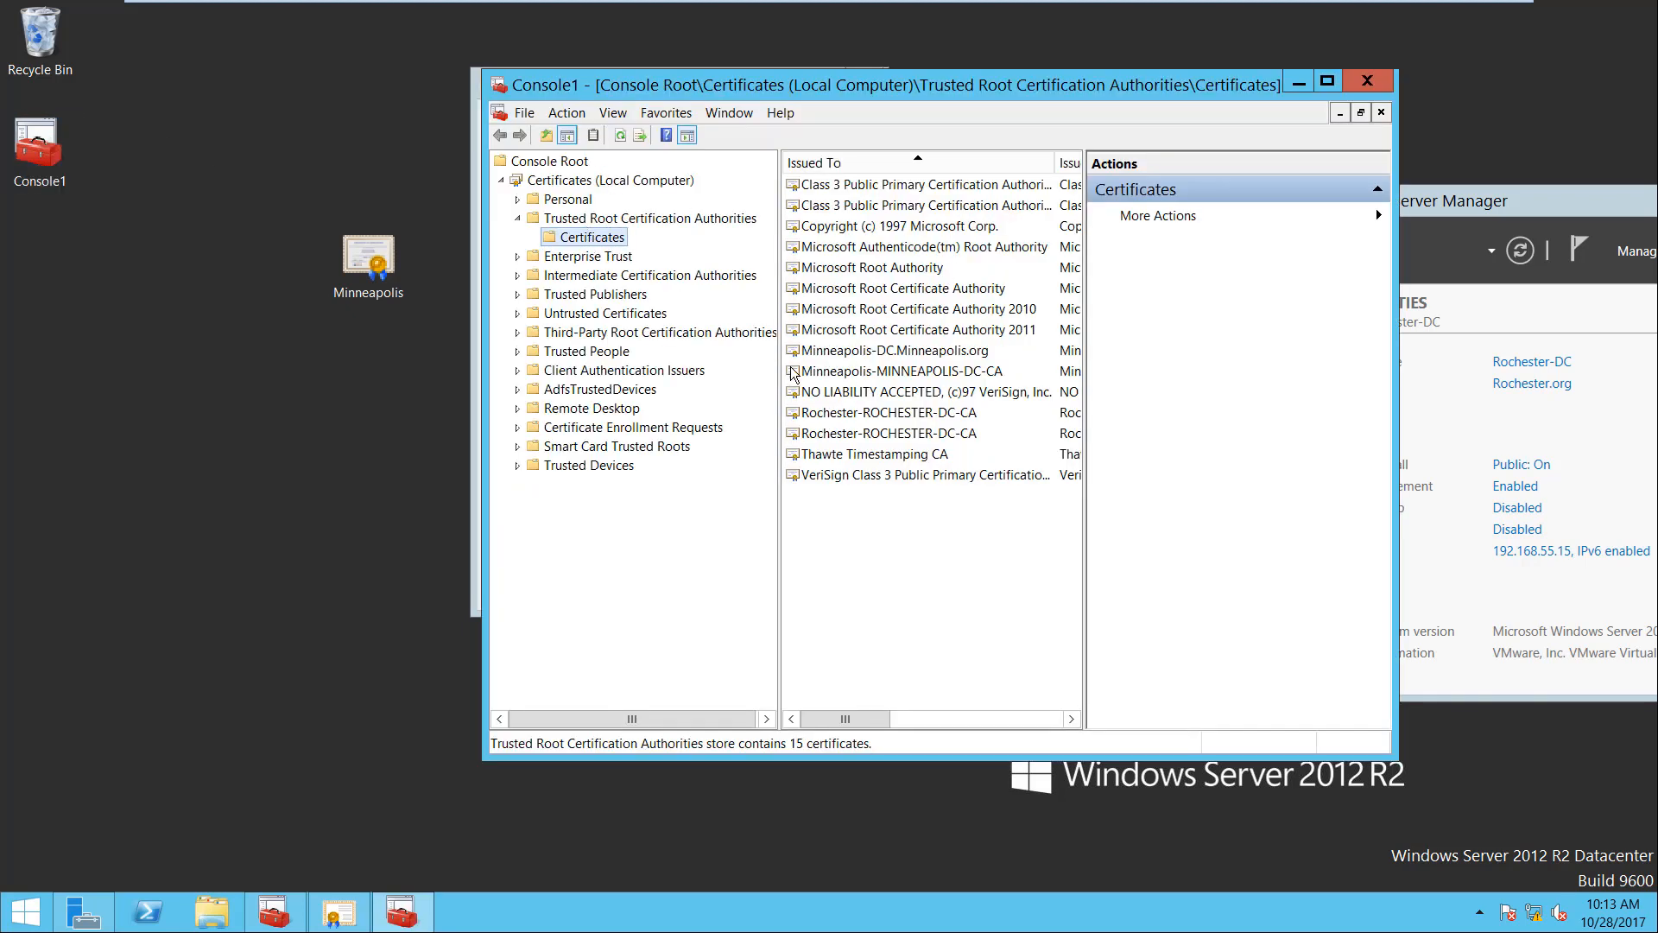
drag(743, 86, 391, 64)
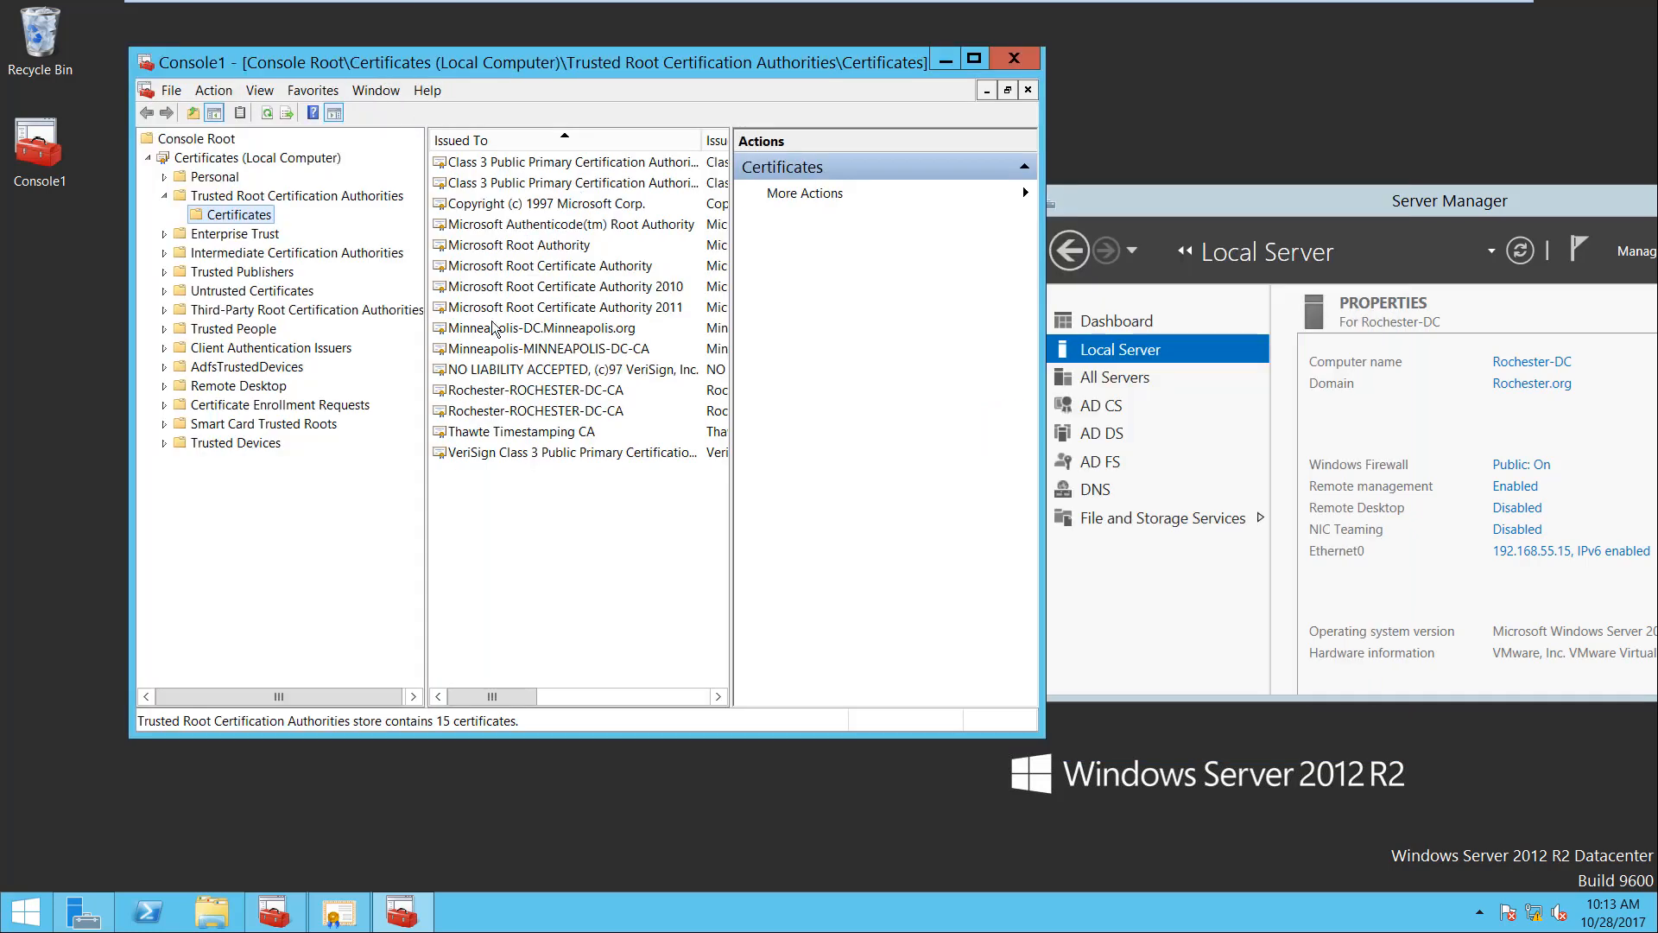
click(567, 351)
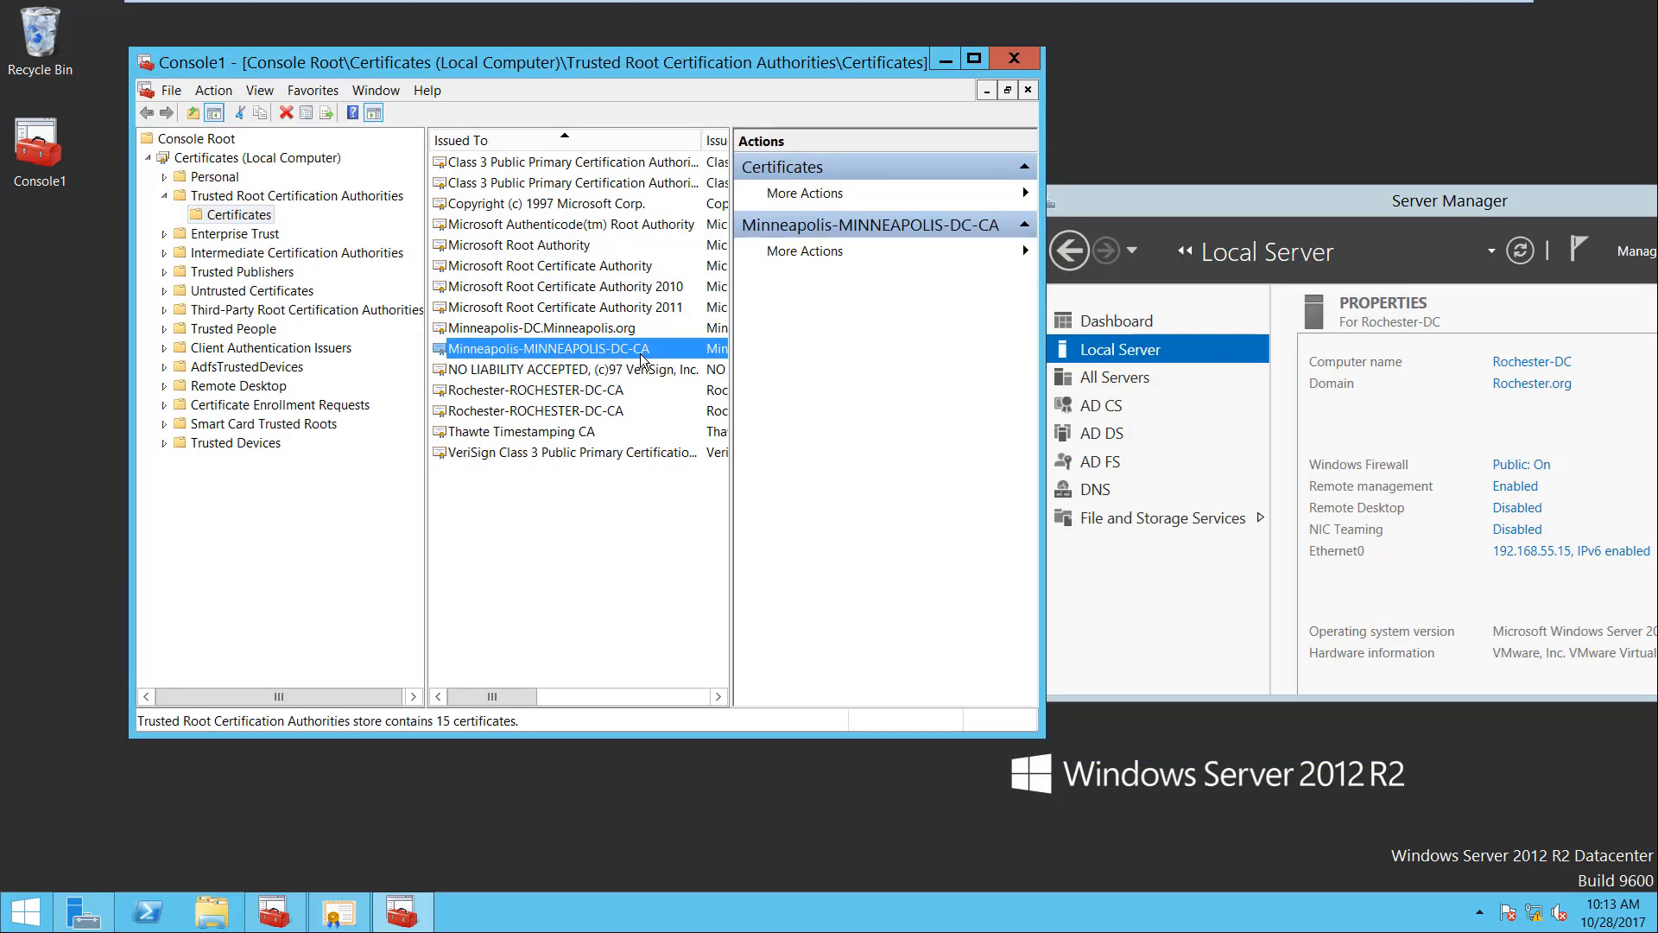
click(591, 331)
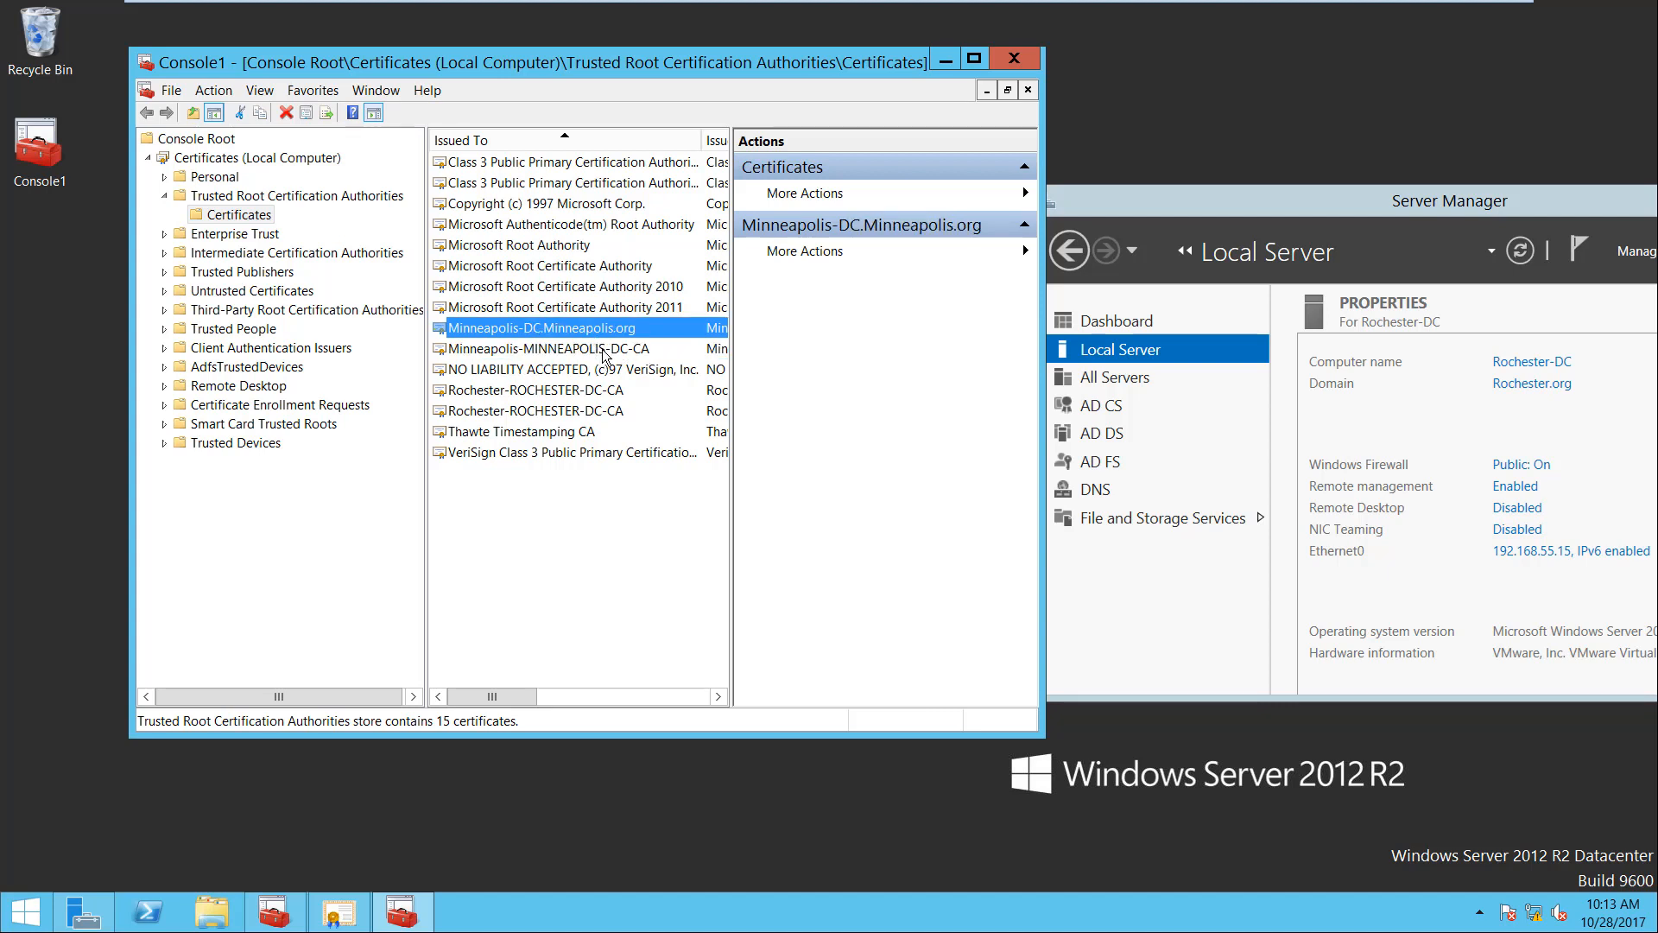
click(605, 352)
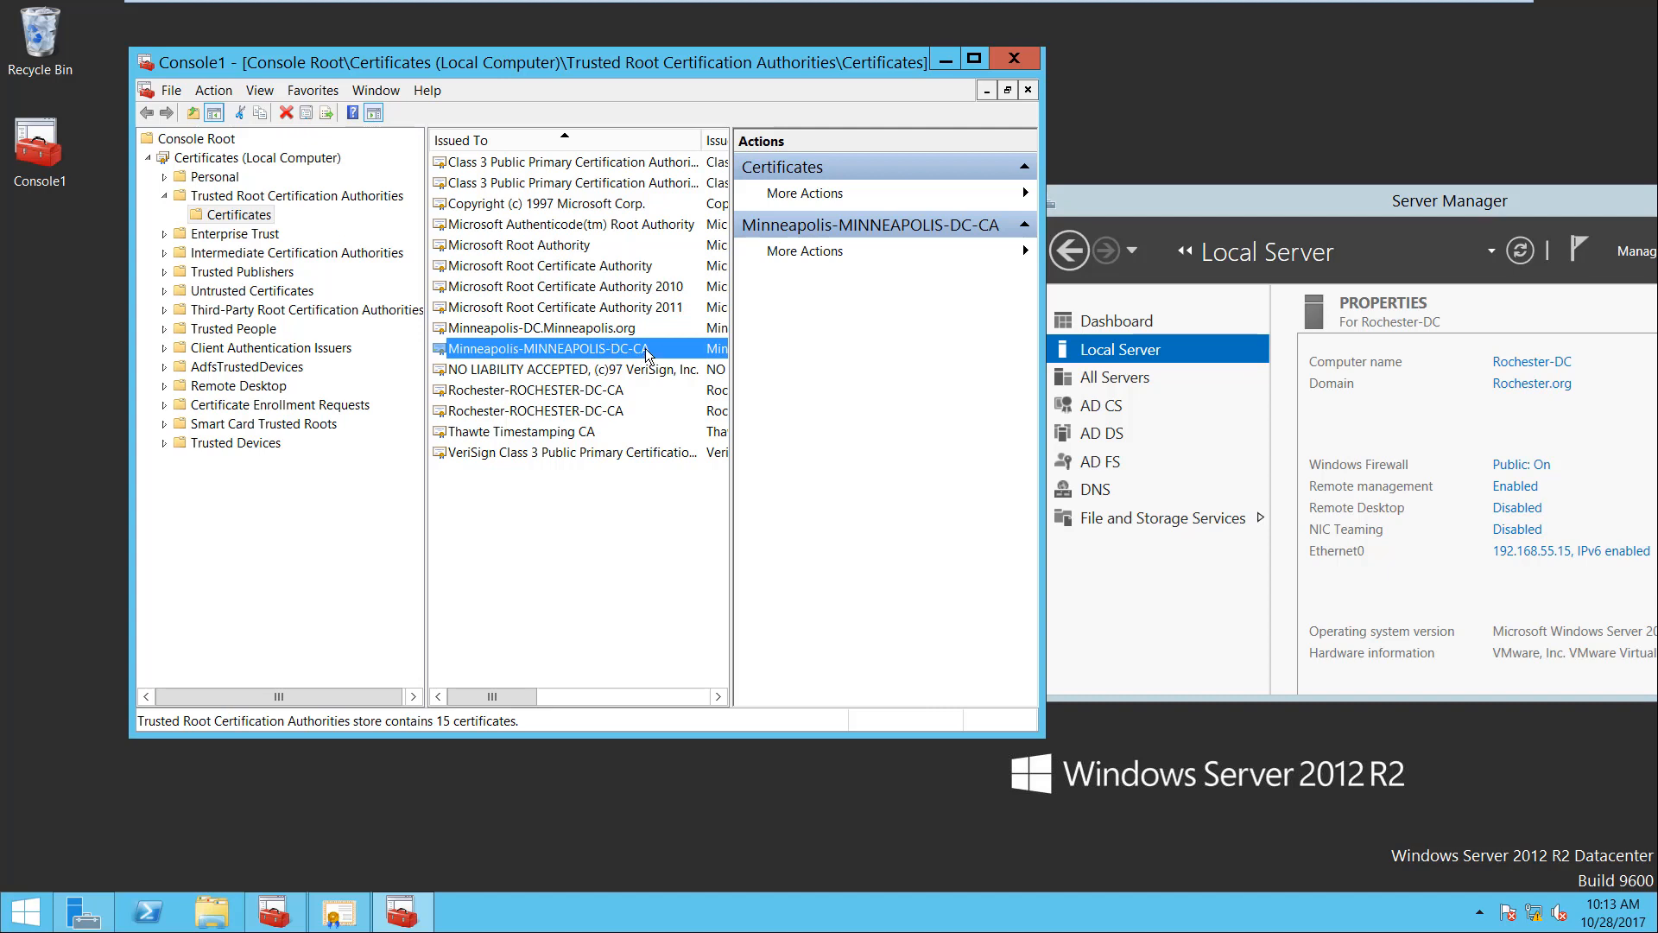
click(593, 335)
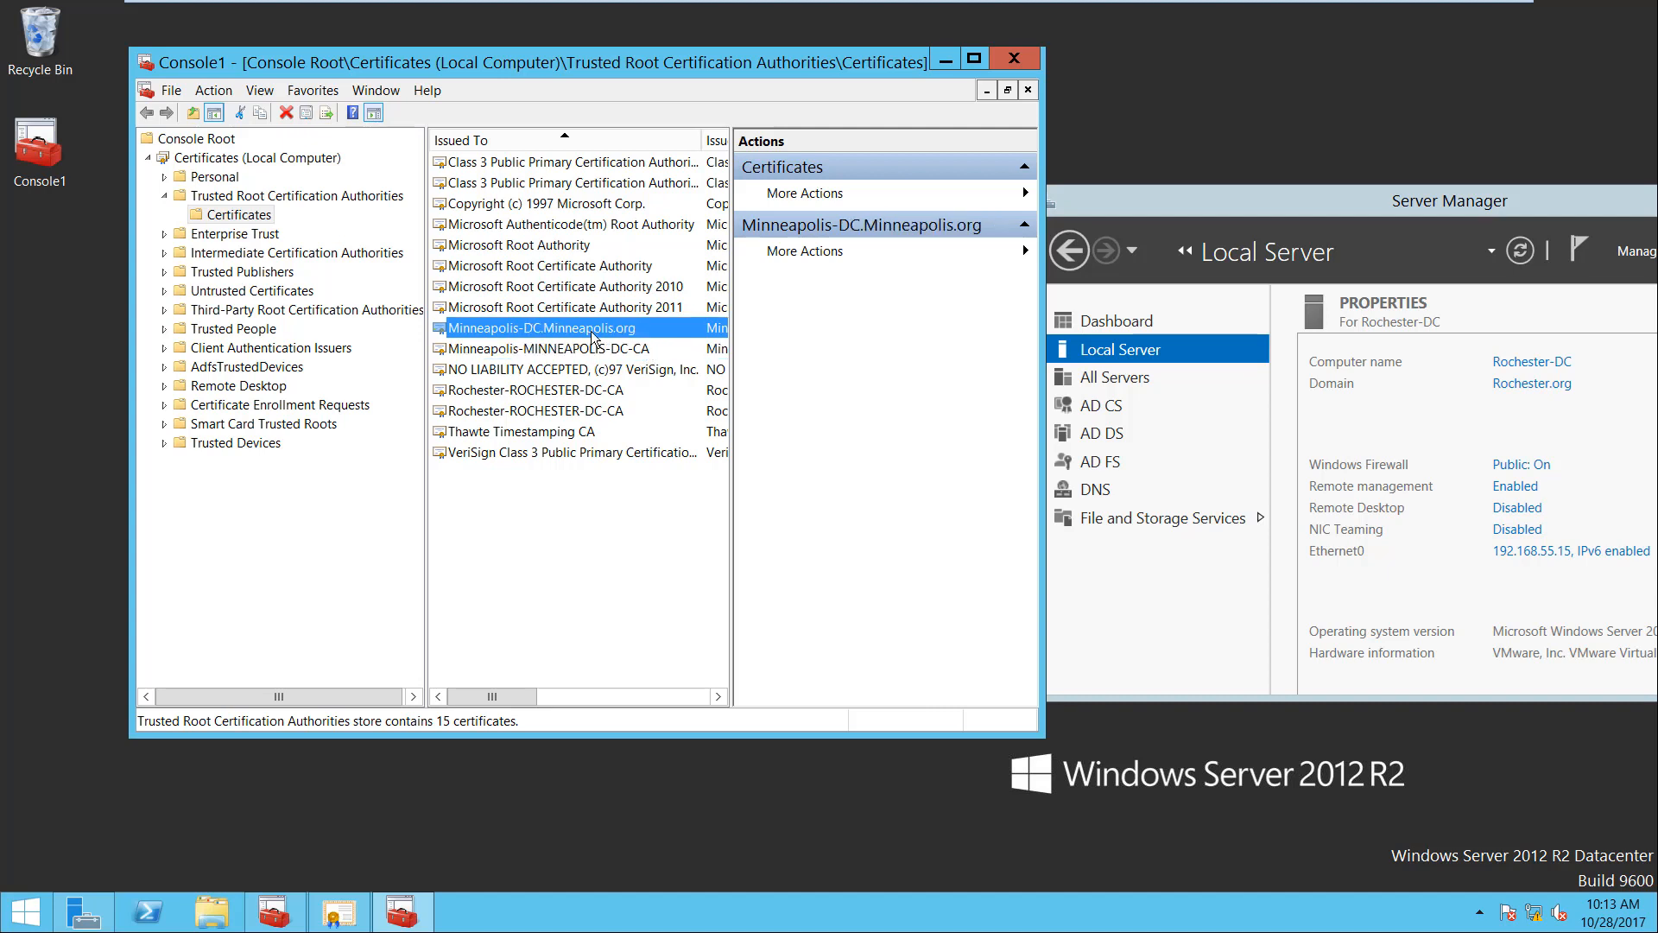
click(1014, 57)
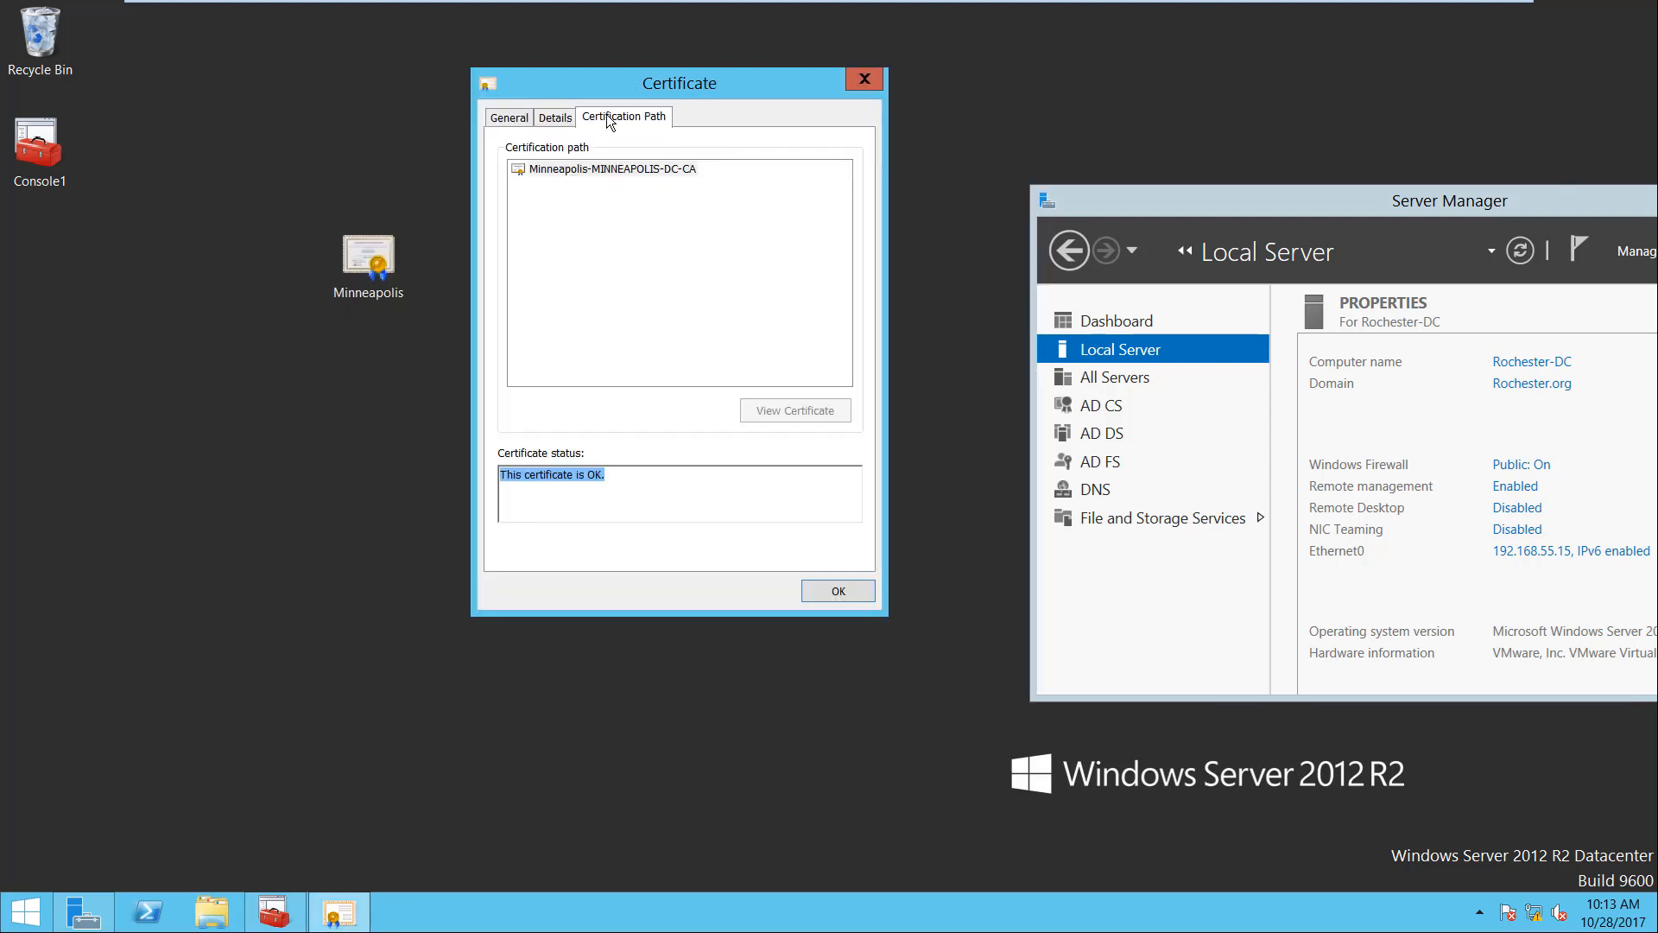
Move the Minneapolis certificate file to the Recycle Bin, close the open certificate and reposition Server Manager on the desktop
drag(361, 275, 76, 61)
click(867, 79)
drag(1325, 204, 614, 149)
mouse_move(1419, 7)
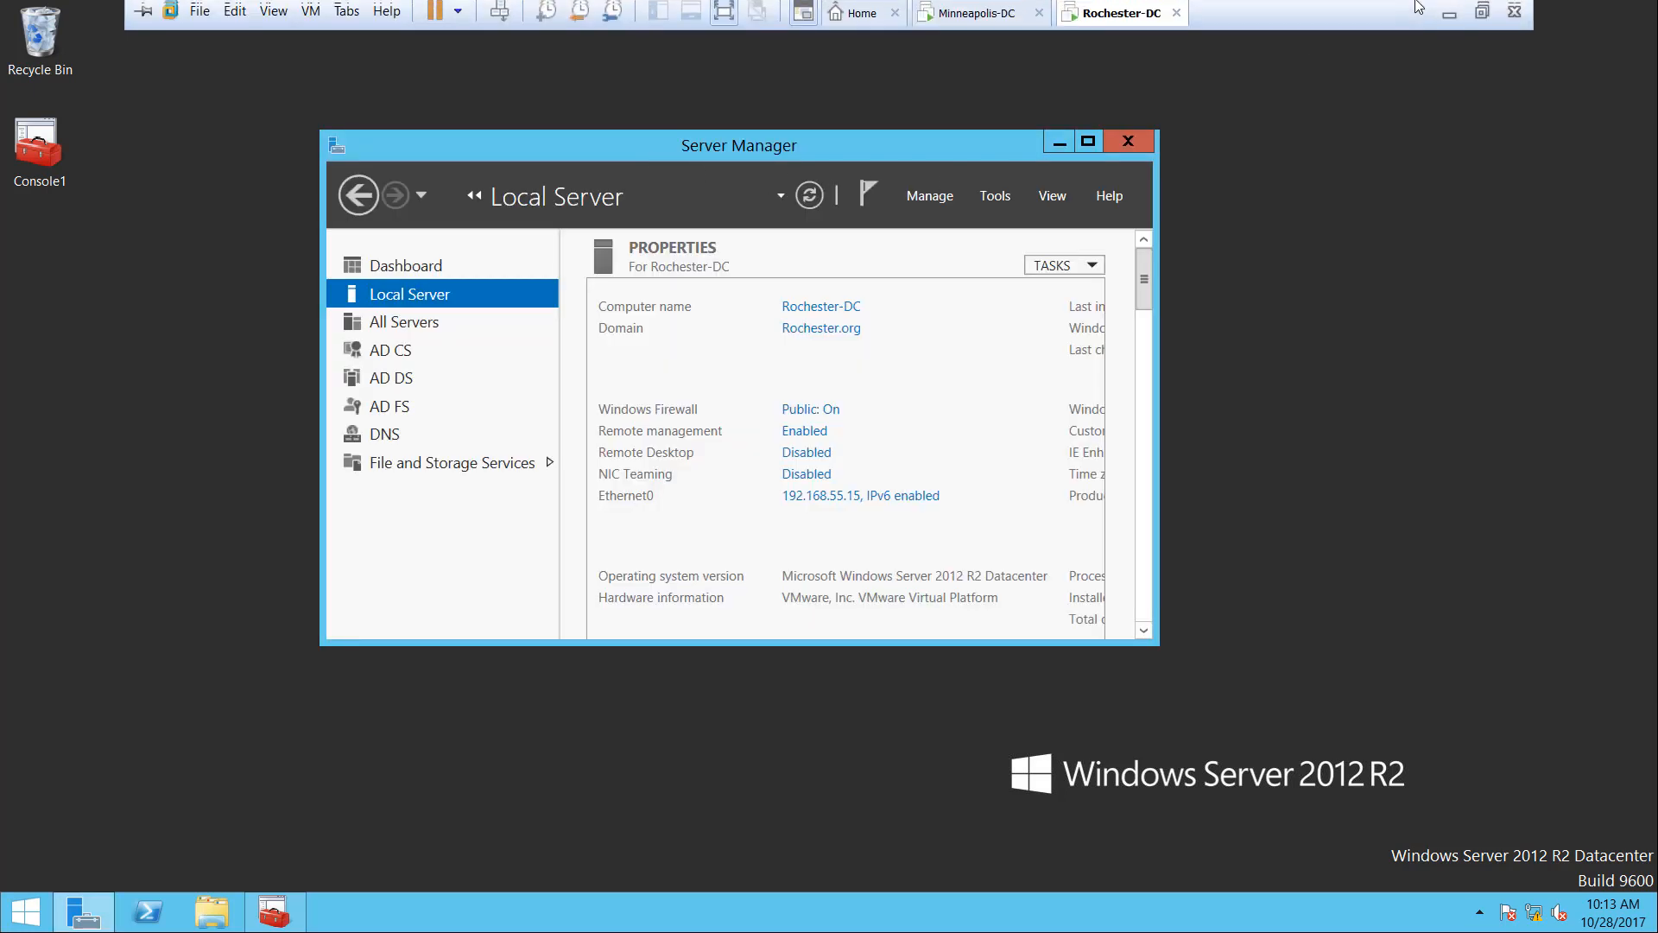